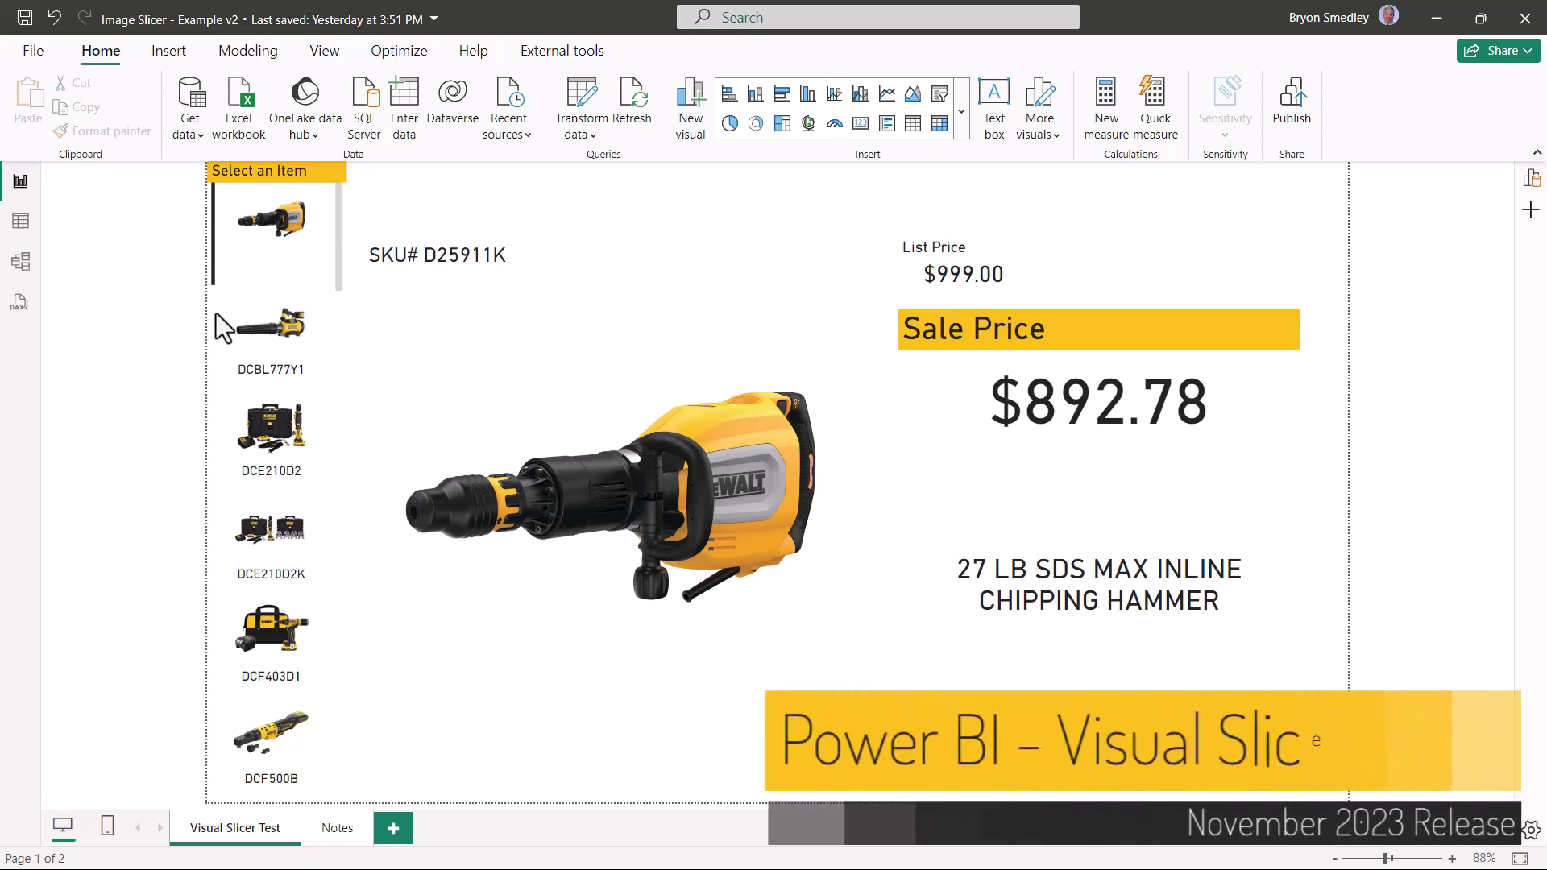
# - Pick products in the image slicer, from the DCBL777Y1 blower to the DCF961GP1 impact wrench kit
pyautogui.click(270, 326)
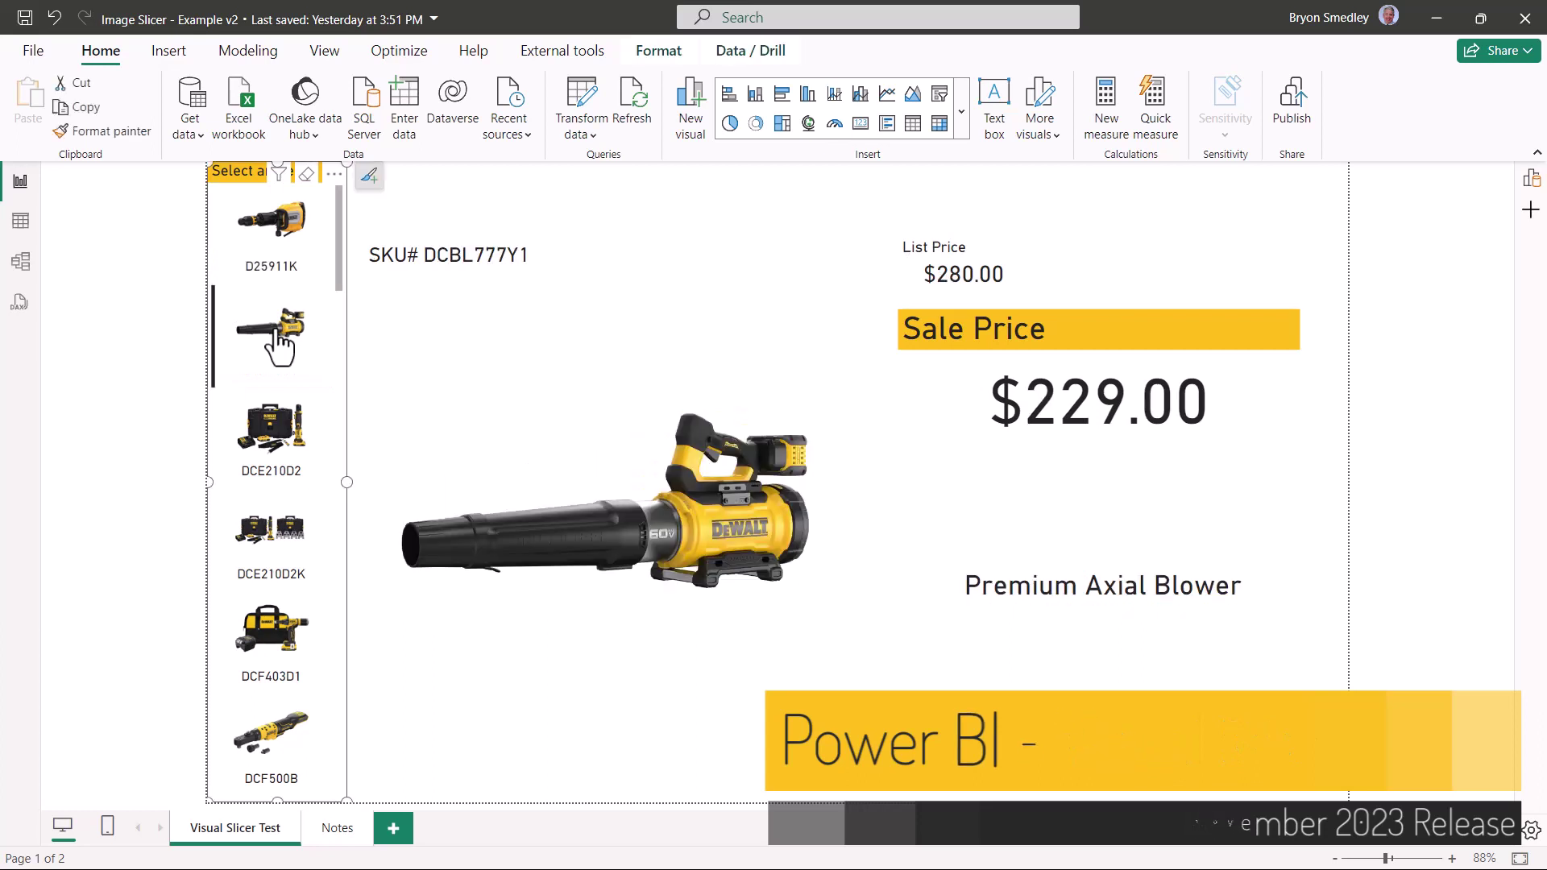
pyautogui.click(252, 453)
pyautogui.click(266, 538)
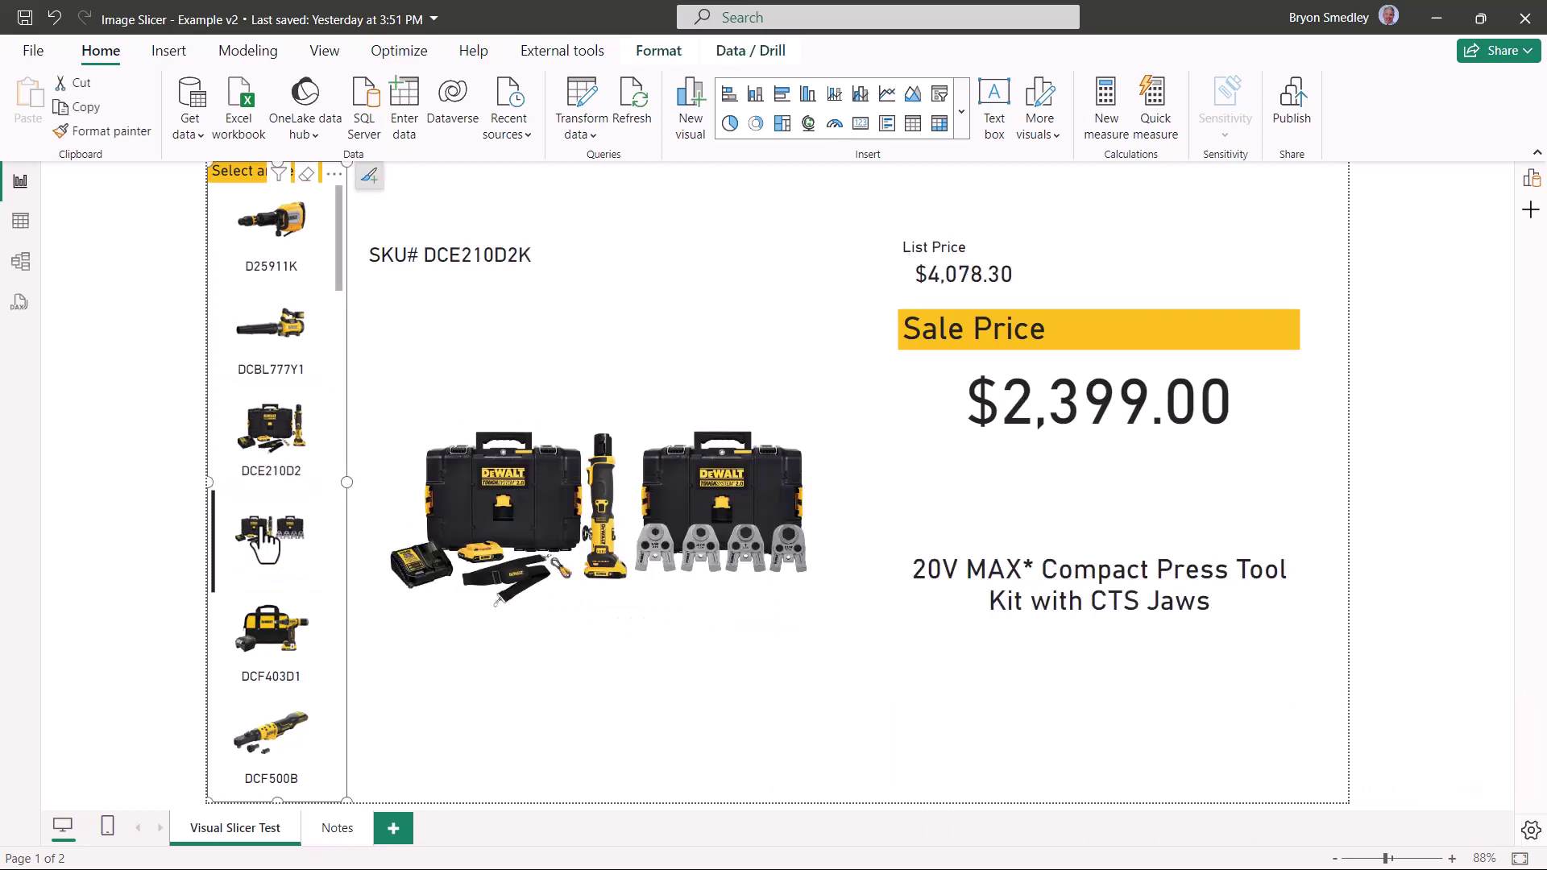
pyautogui.click(270, 628)
pyautogui.click(270, 735)
pyautogui.scroll(-2, 274, 754)
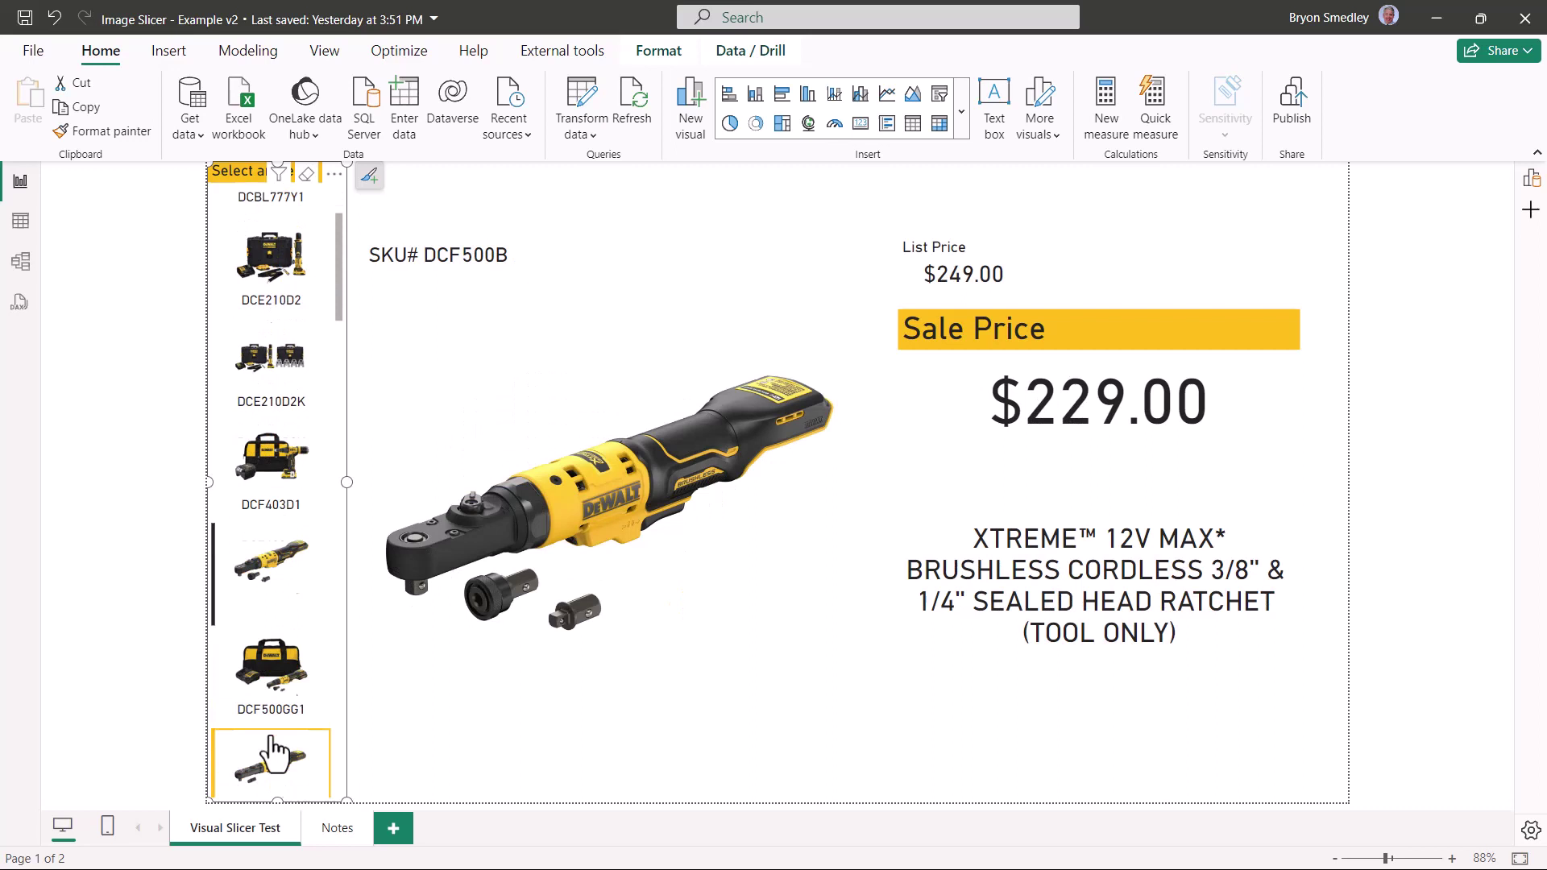
pyautogui.scroll(-5, 272, 749)
pyautogui.click(290, 524)
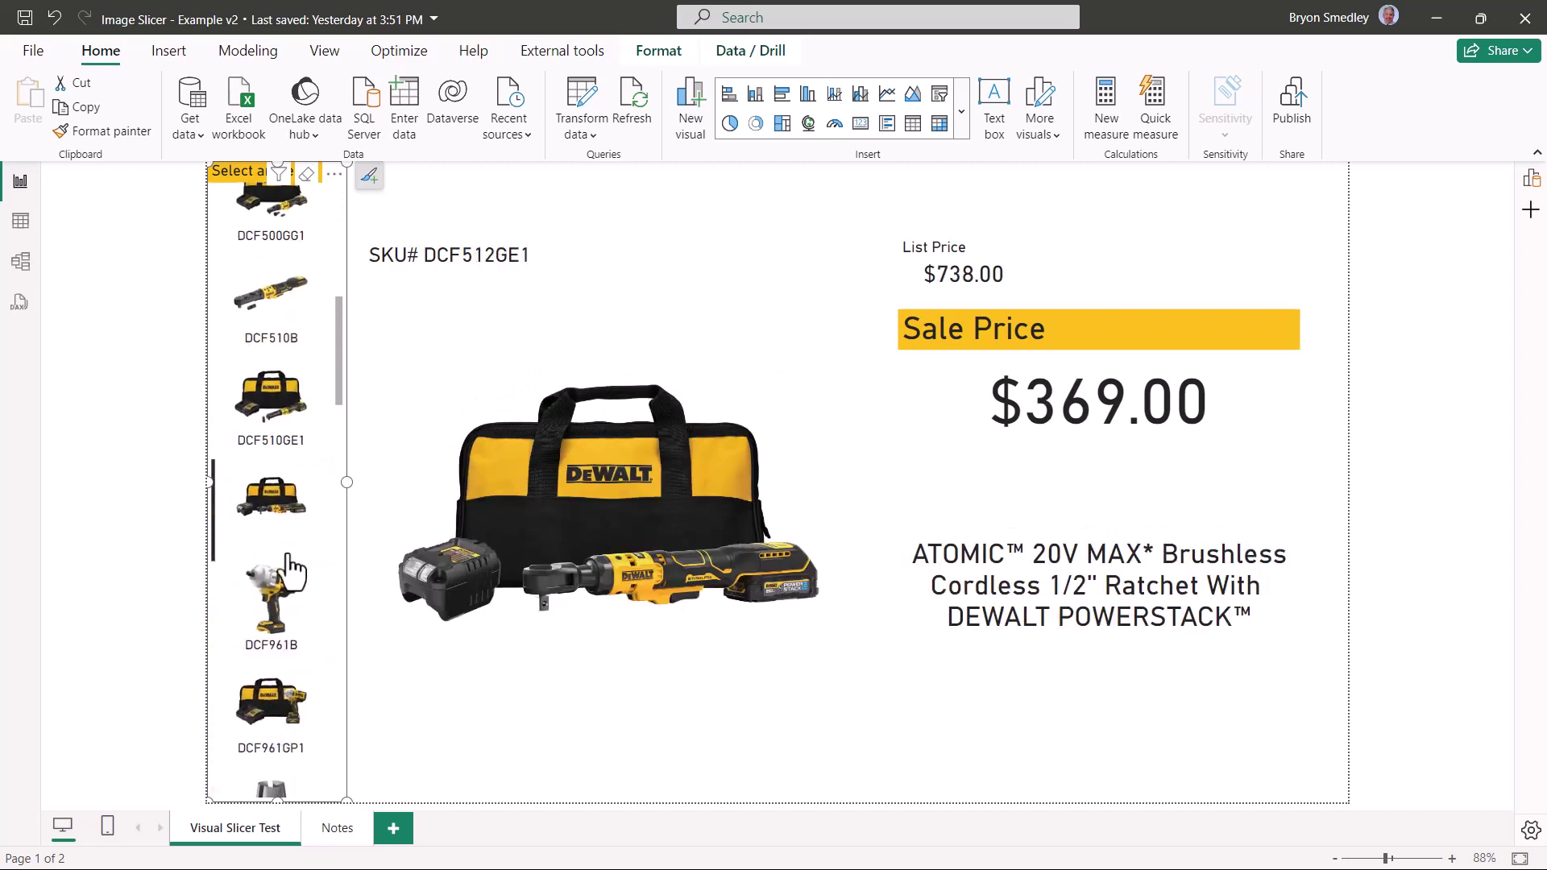
pyautogui.click(290, 574)
pyautogui.click(274, 710)
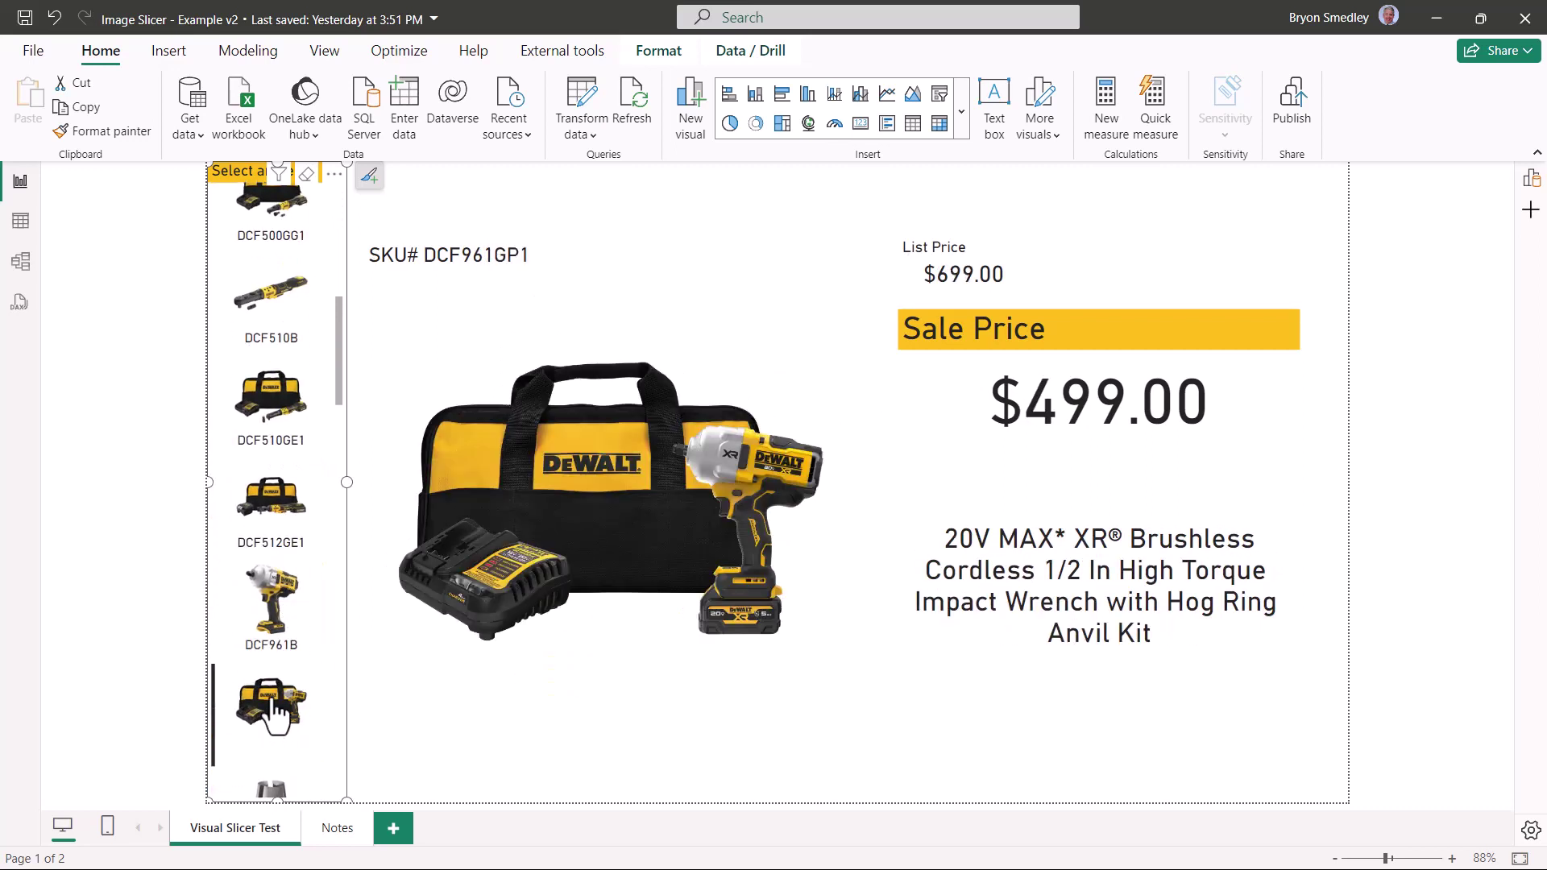
# - Continue through the DCFA414x sets, DCG460 grinders, DCM200B, DWACPR10 and the DXPAEV EV chargers
pyautogui.scroll(-3, 274, 709)
pyautogui.click(274, 645)
pyautogui.click(274, 737)
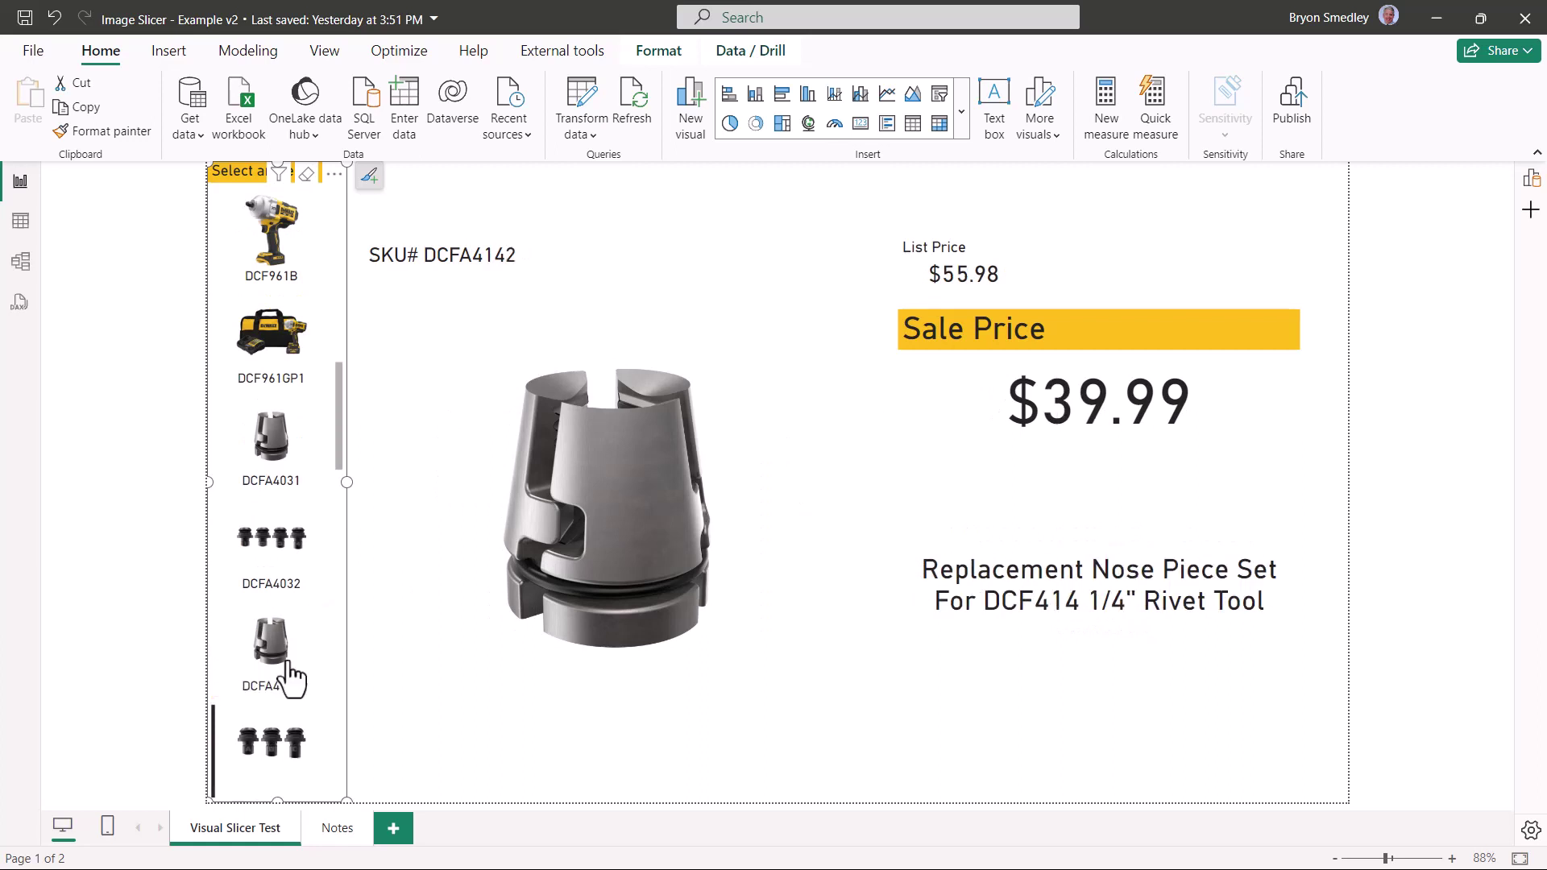
pyautogui.scroll(-3, 290, 677)
pyautogui.click(299, 693)
pyautogui.click(298, 693)
pyautogui.scroll(-3, 282, 685)
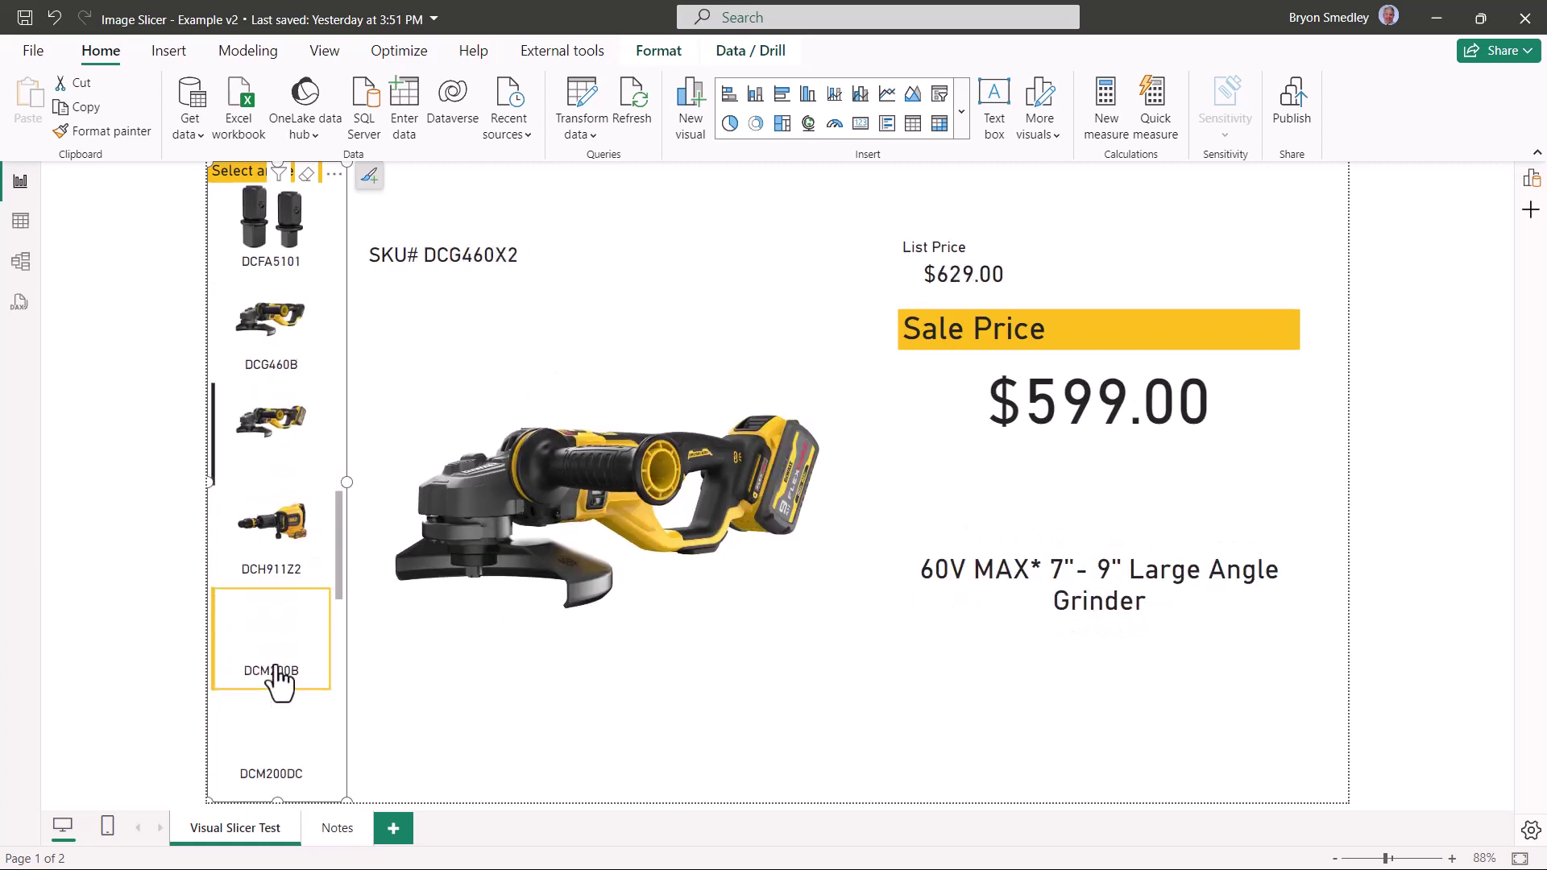
pyautogui.click(278, 645)
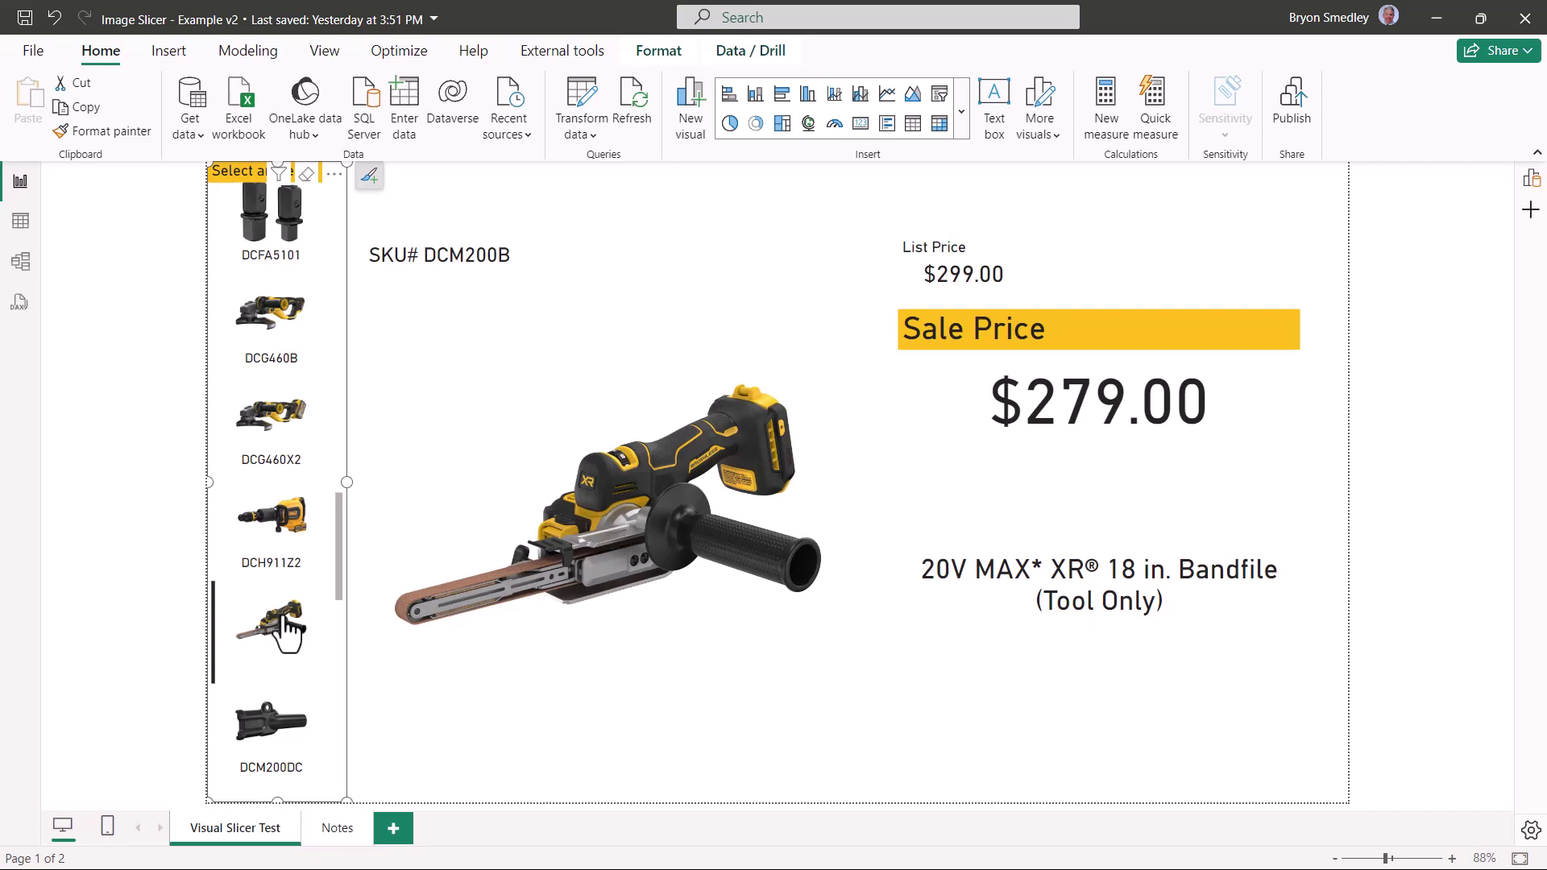
pyautogui.scroll(-5, 286, 628)
pyautogui.click(278, 633)
pyautogui.scroll(-3, 278, 632)
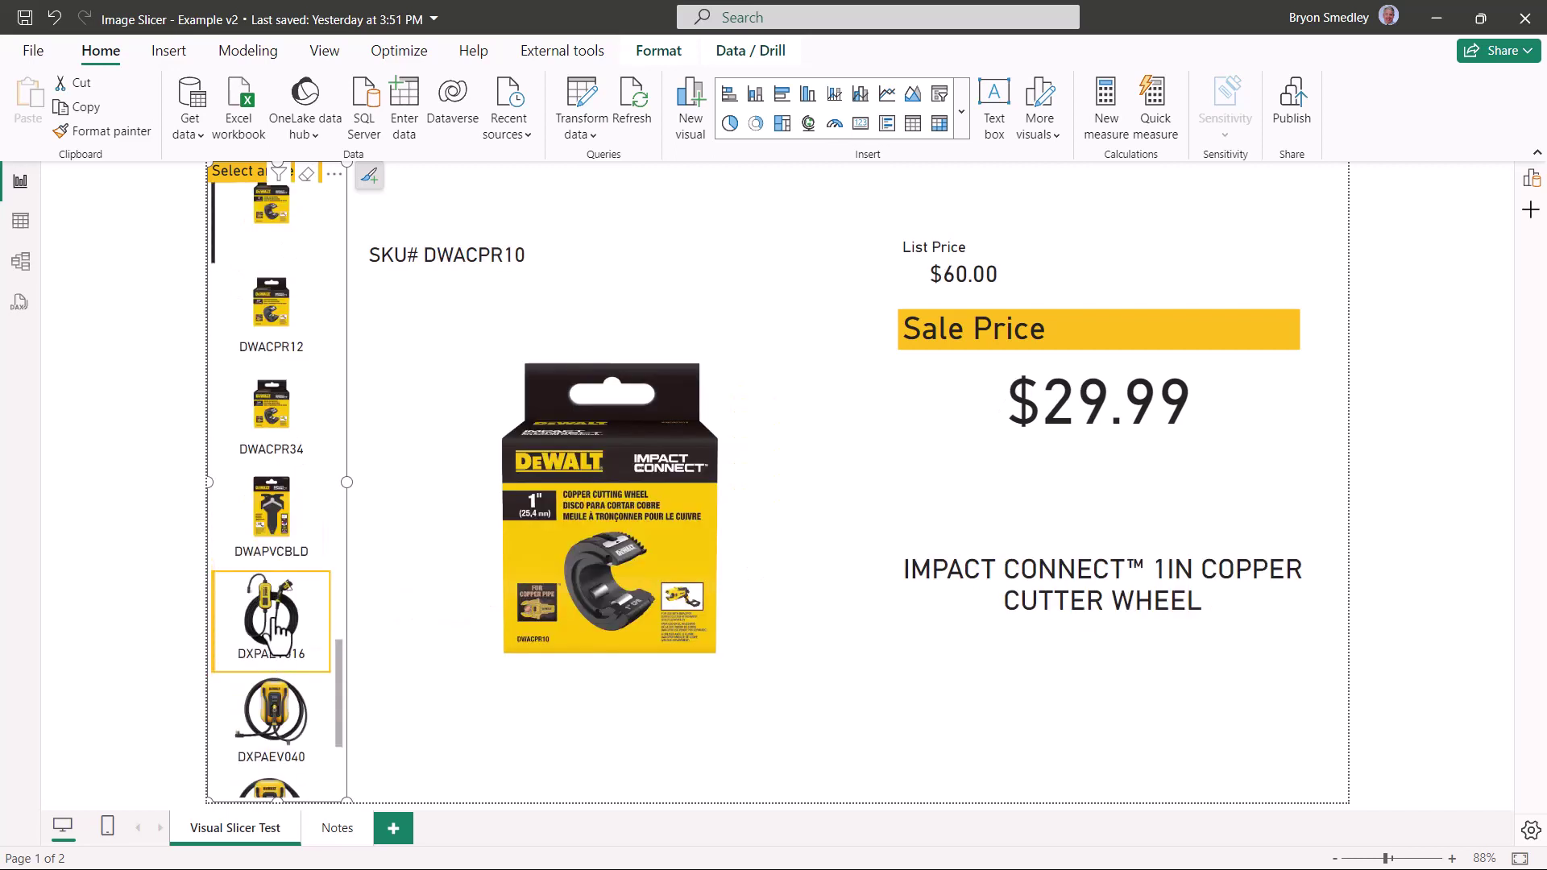
pyautogui.click(274, 629)
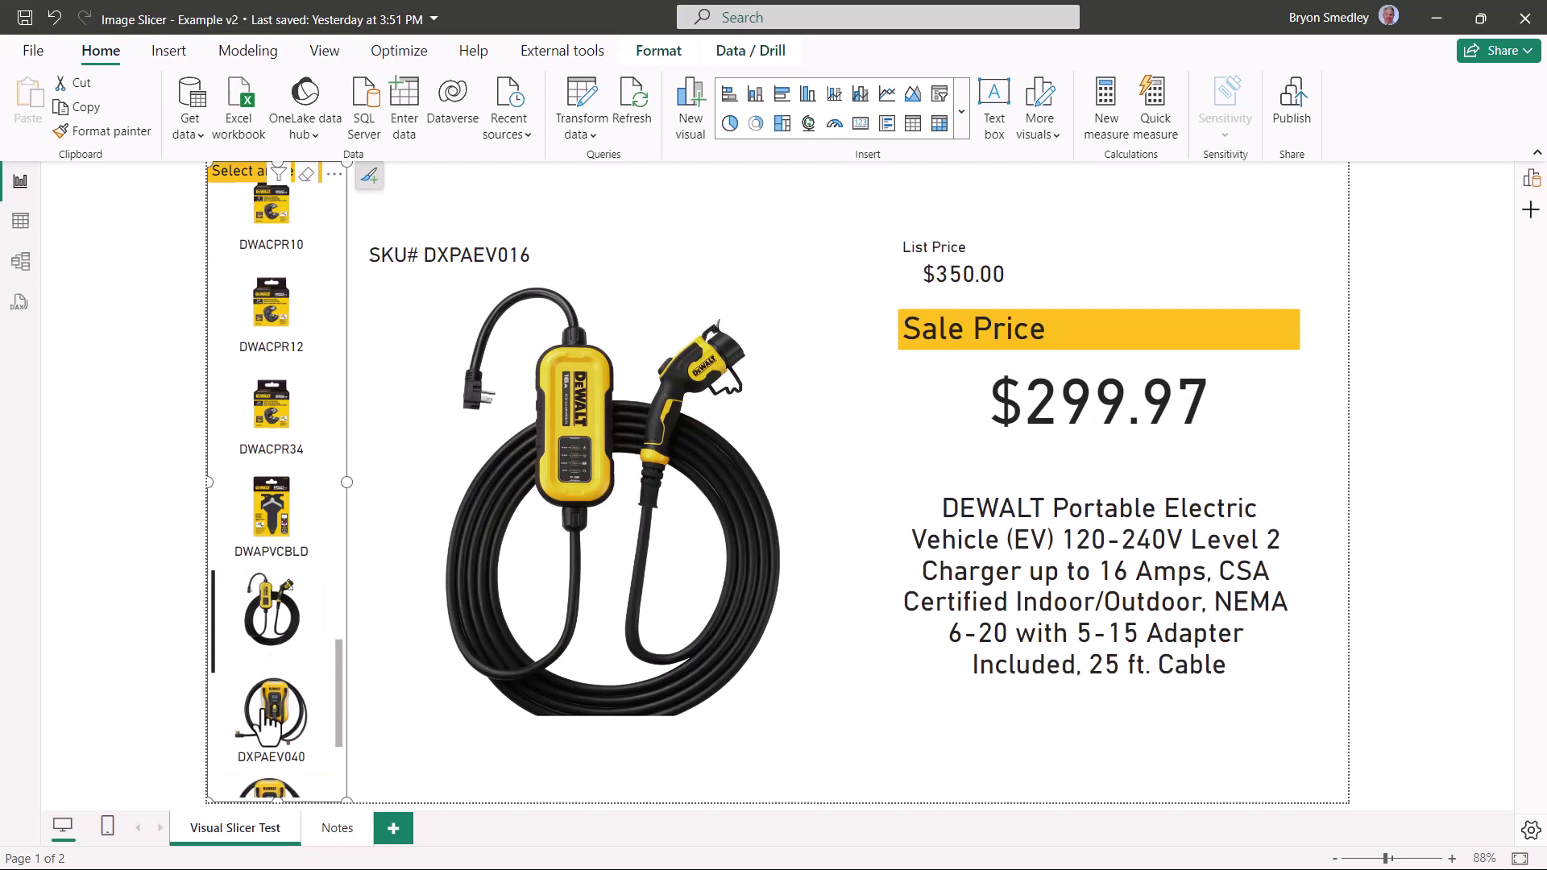
pyautogui.click(270, 725)
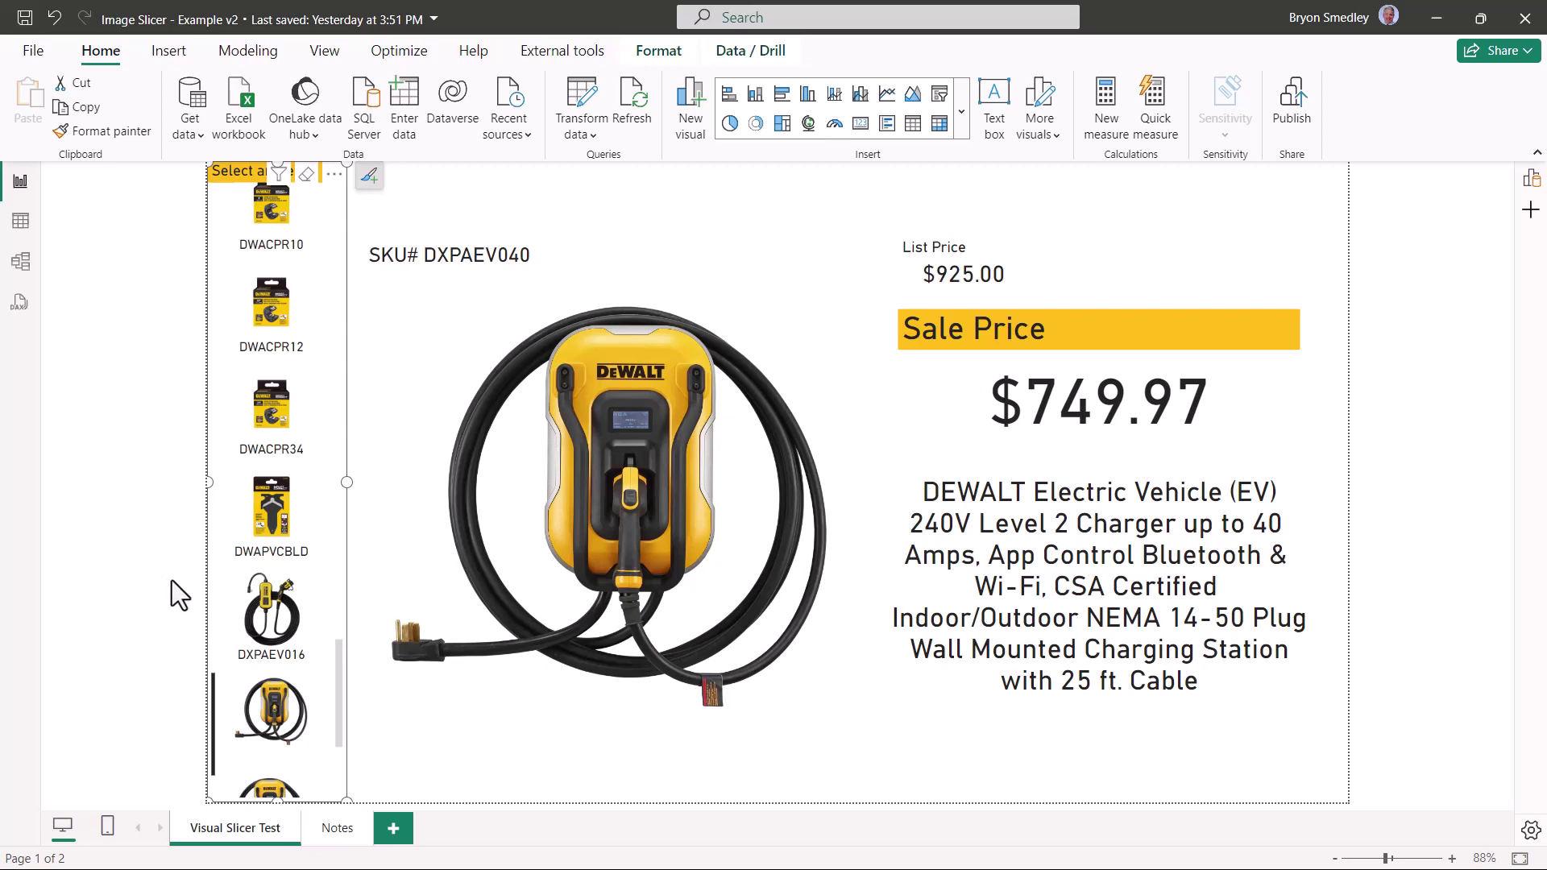
# - Reselect the slicer and pick the DWACPR34 copper cutter wheel
pyautogui.click(119, 558)
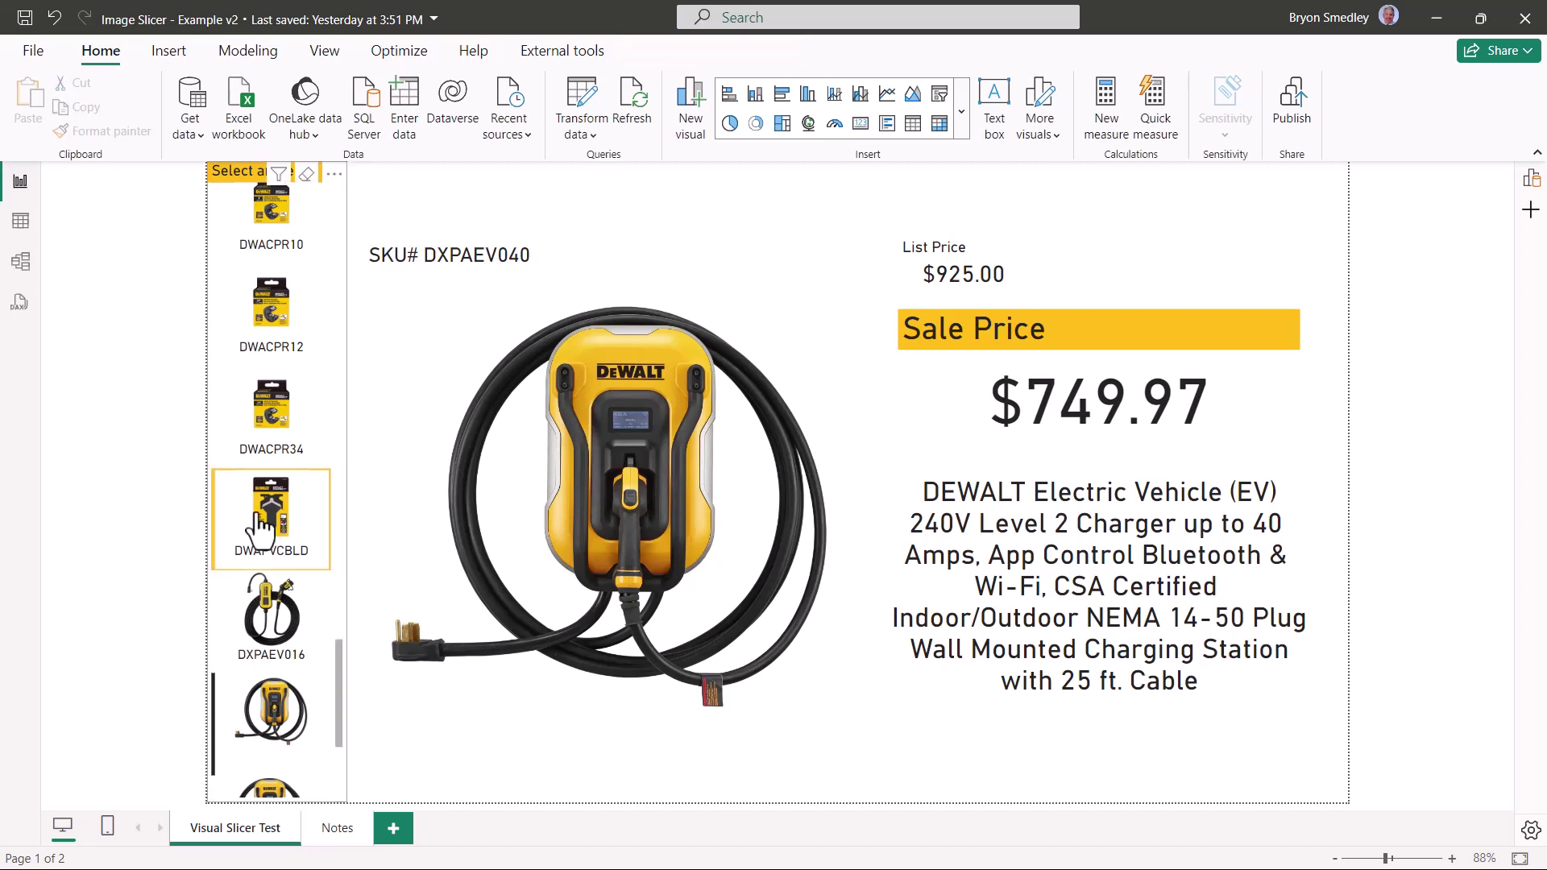
pyautogui.click(273, 395)
pyautogui.click(274, 407)
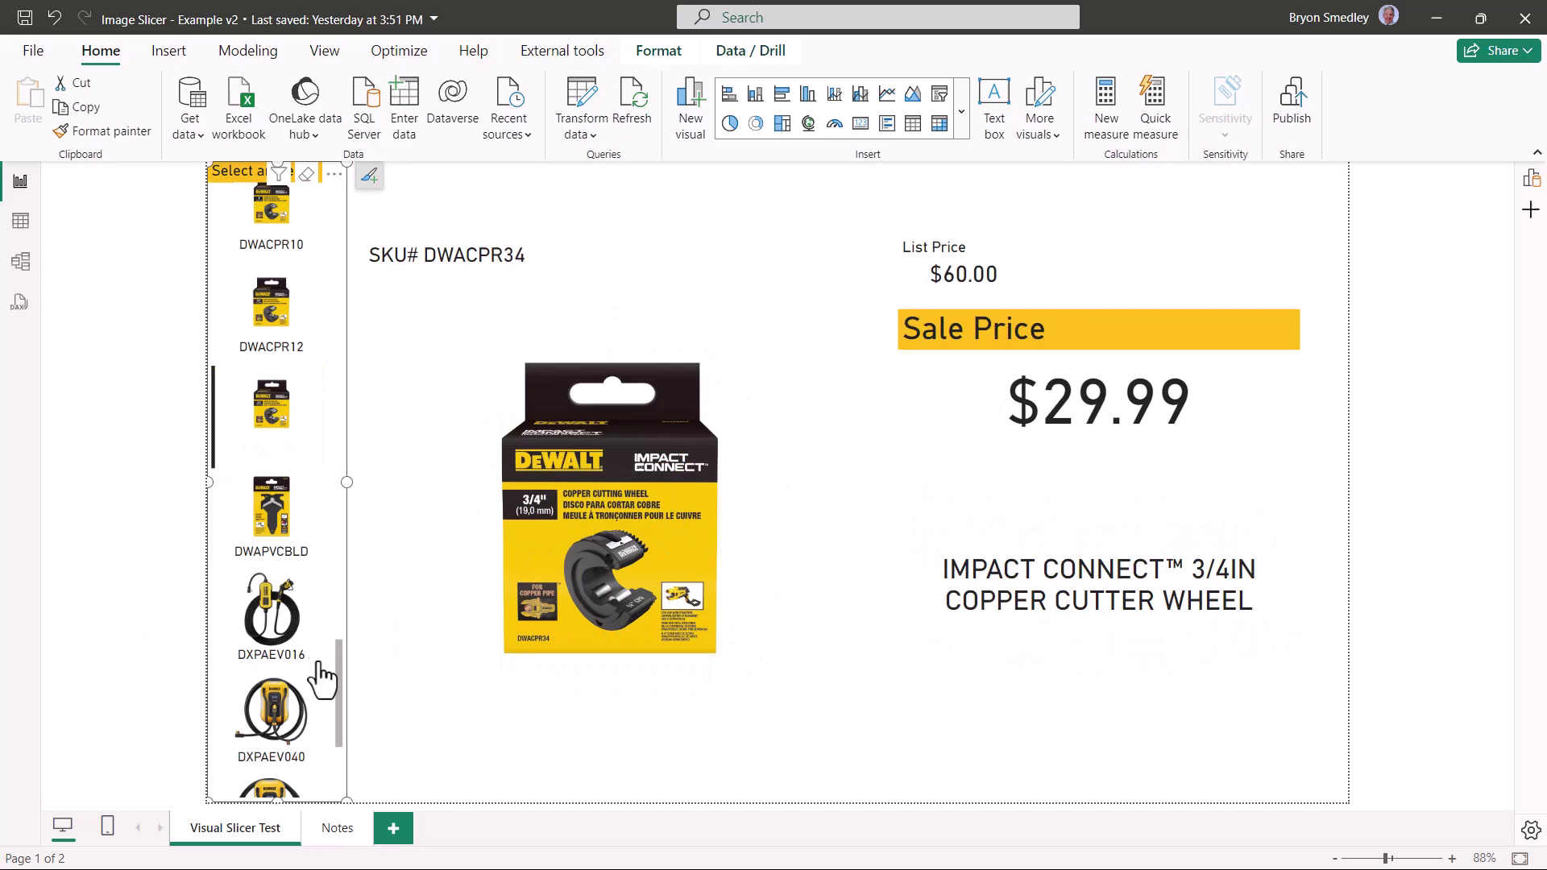
pyautogui.click(338, 828)
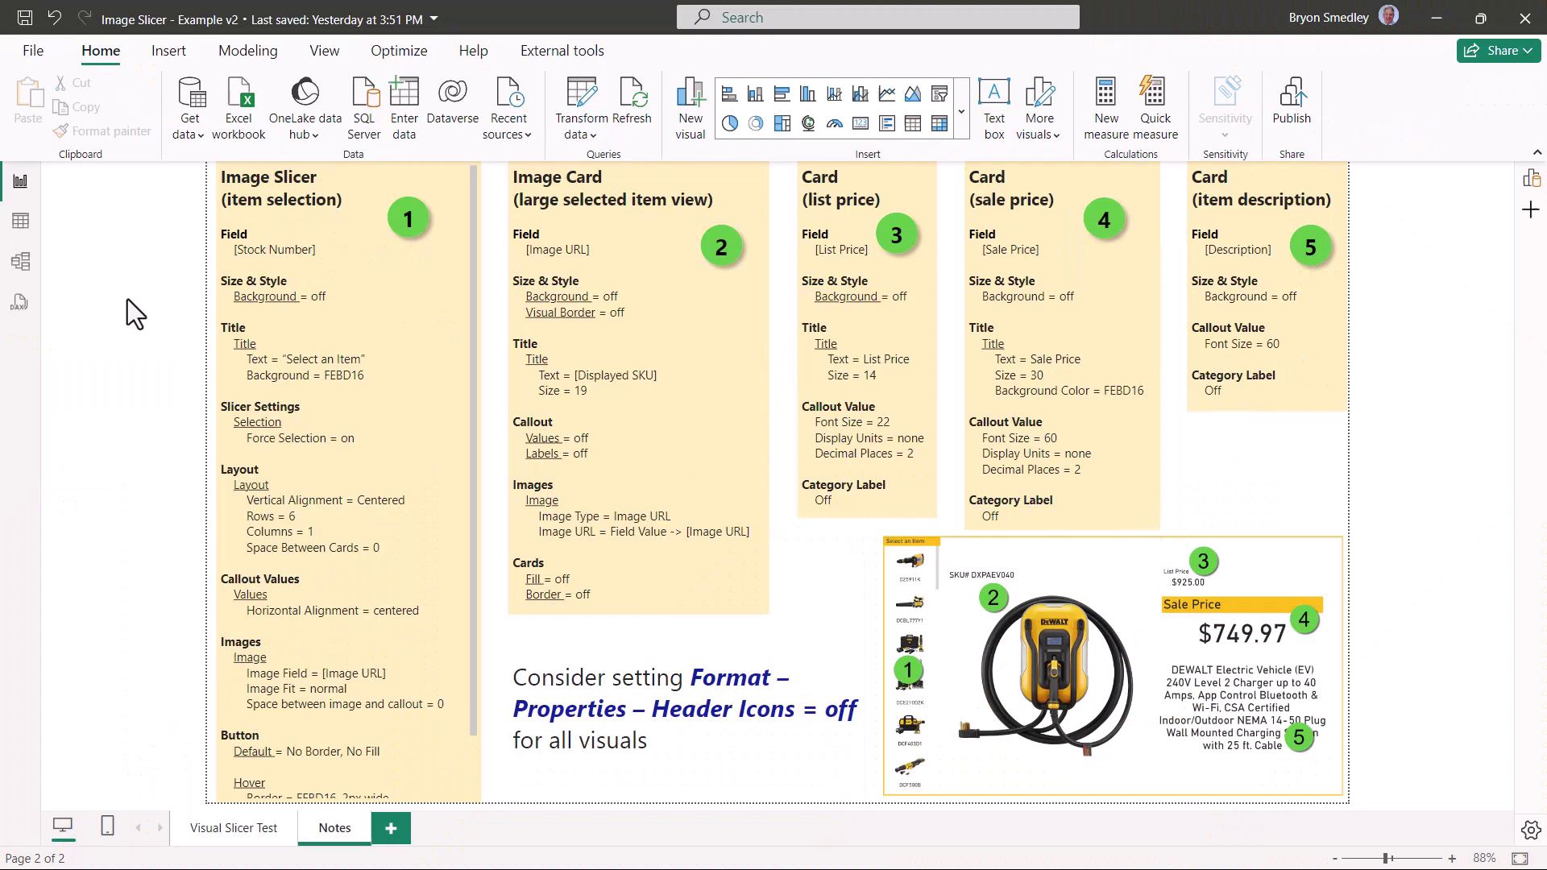
# - Open the PartData table and review Displayed SKU, List Price, Sale Price, Description and Image URL columns
pyautogui.click(20, 228)
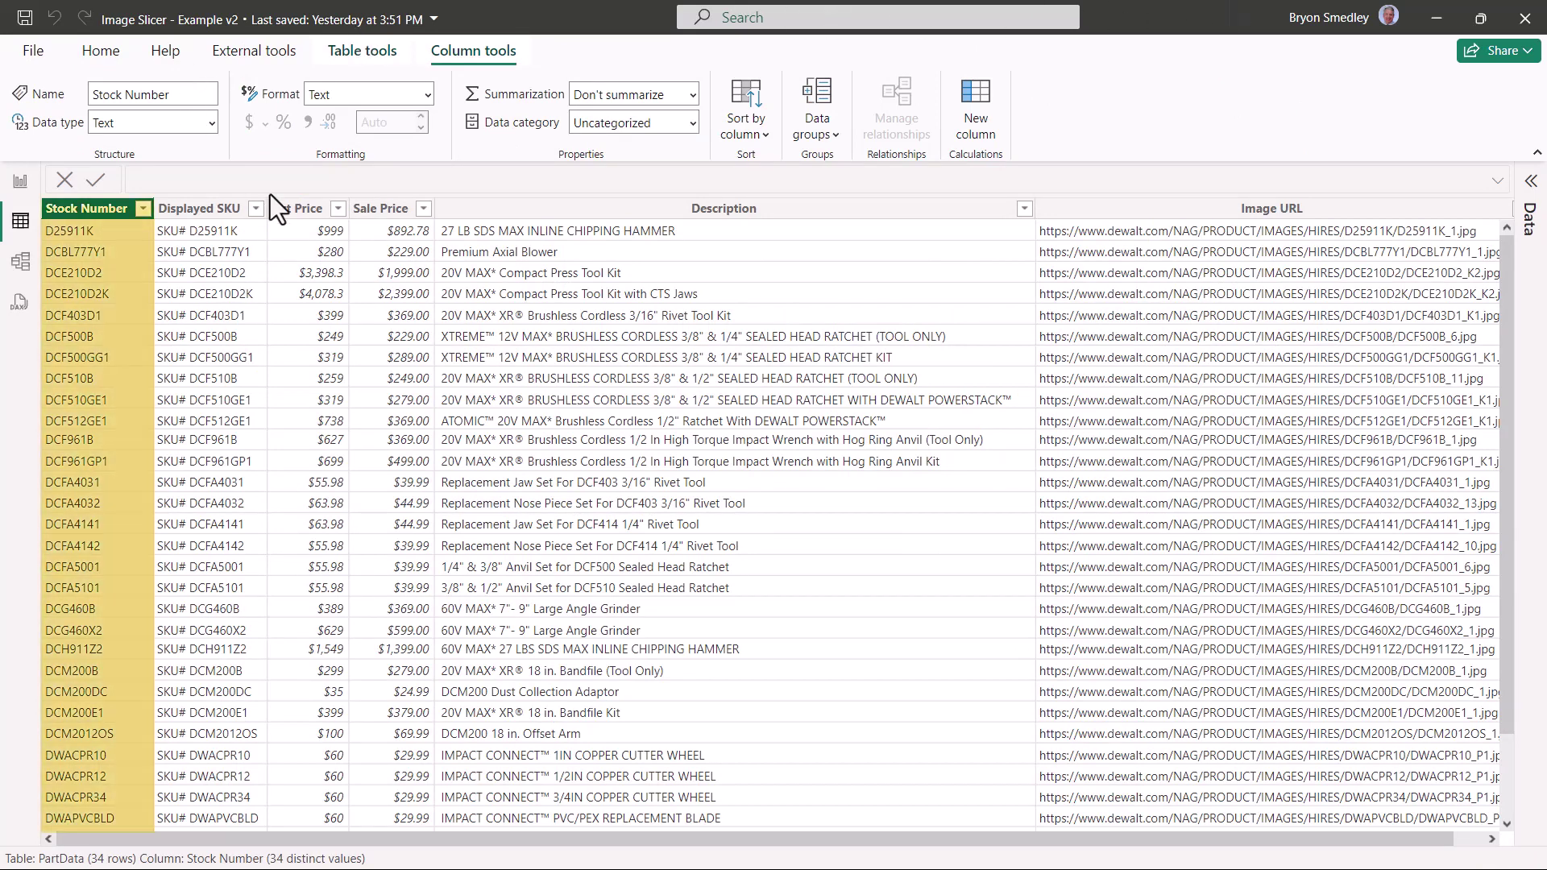
pyautogui.click(211, 209)
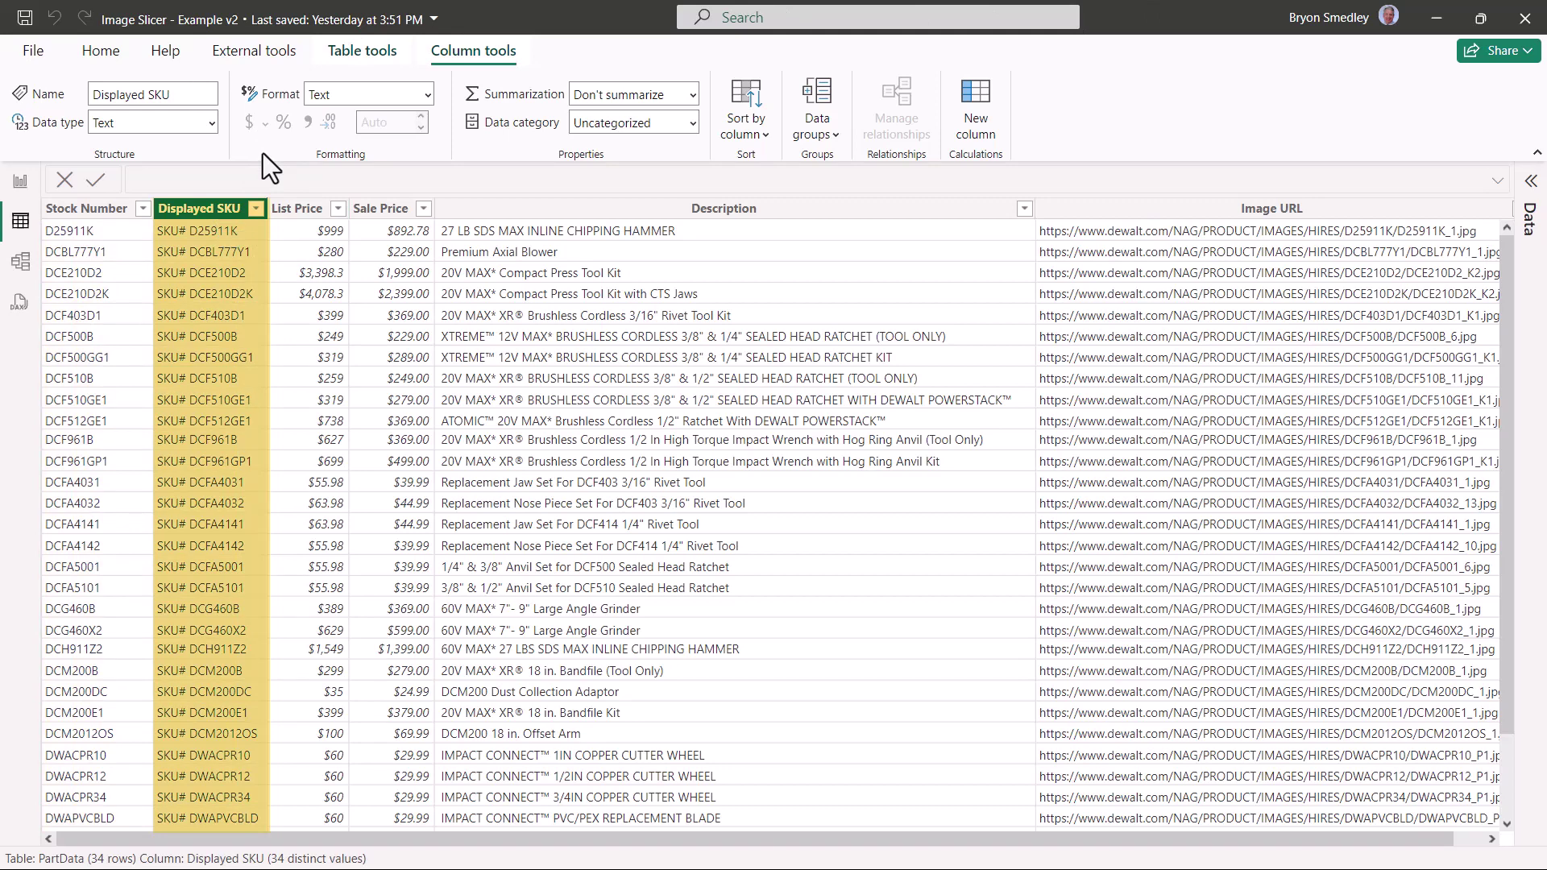
pyautogui.click(297, 210)
pyautogui.click(380, 211)
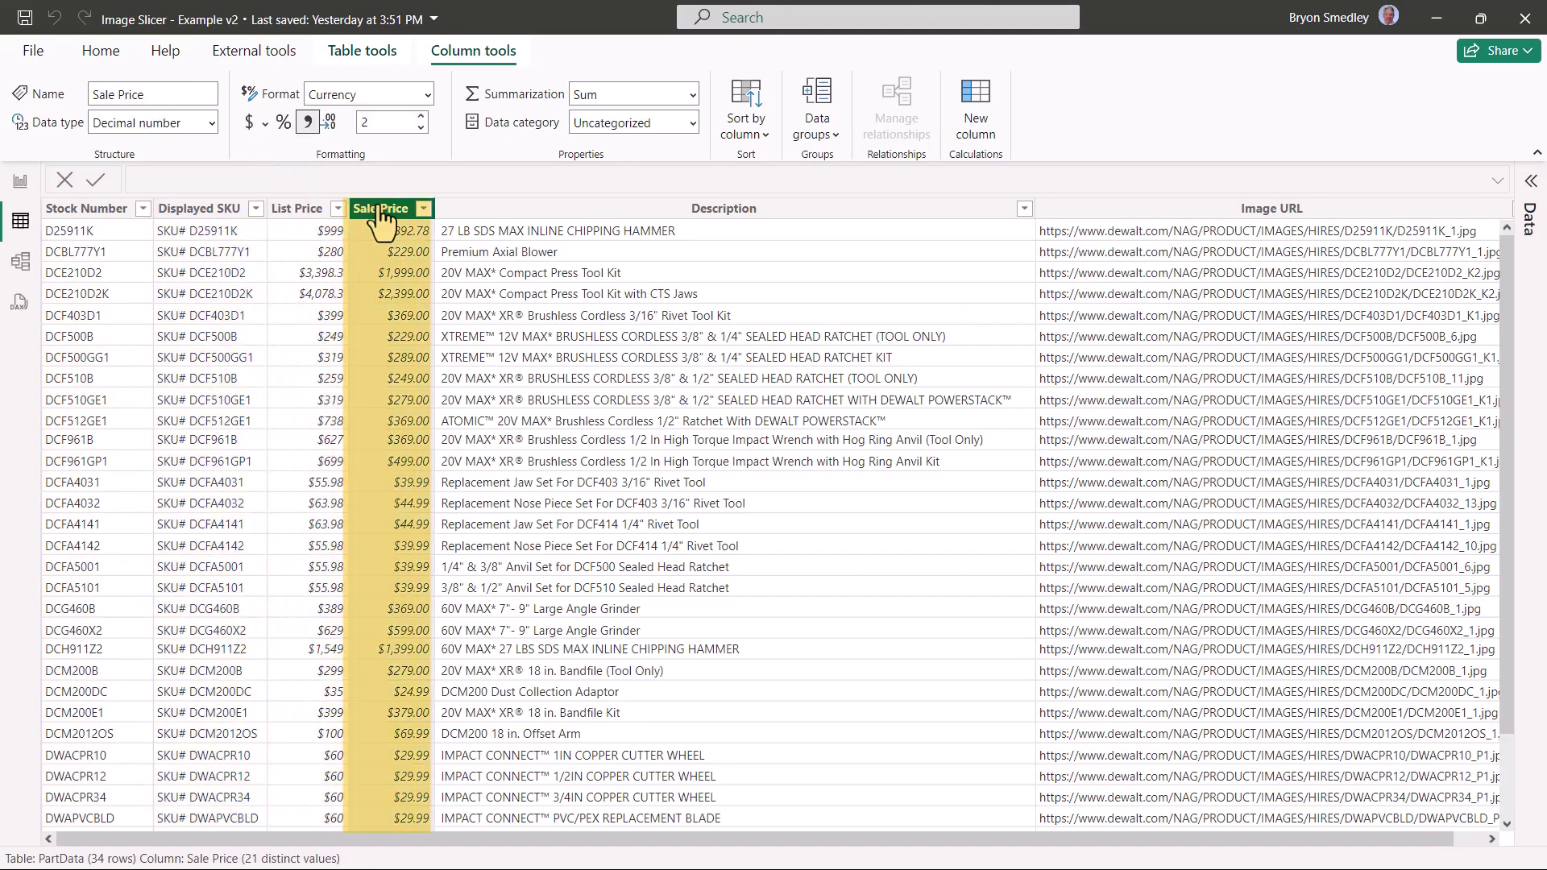
pyautogui.click(624, 211)
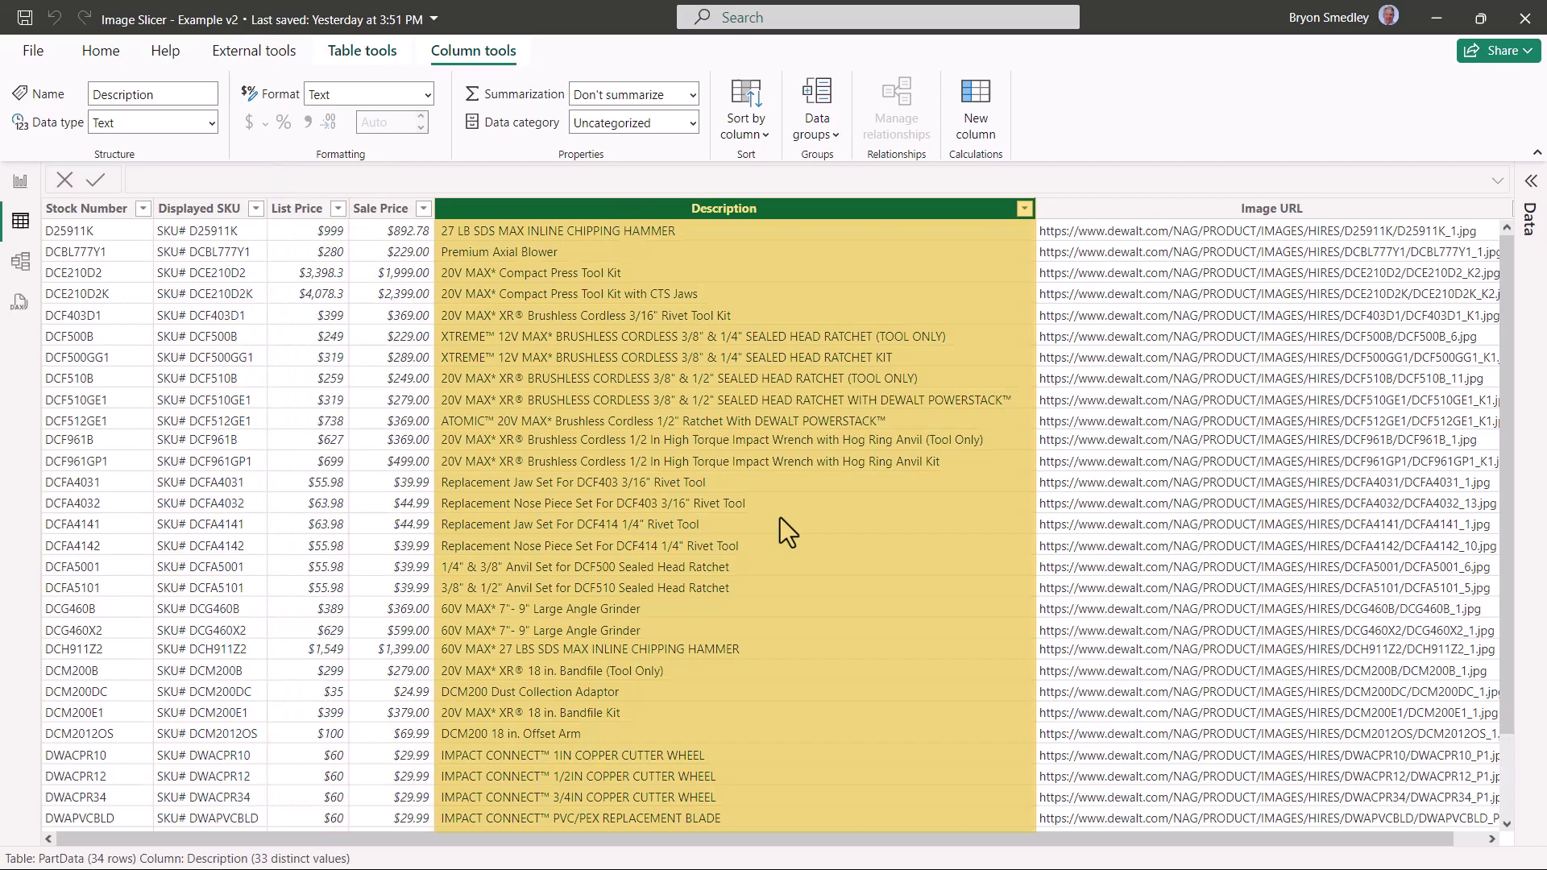
pyautogui.moveTo(949, 839); pyautogui.dragTo(1141, 840)
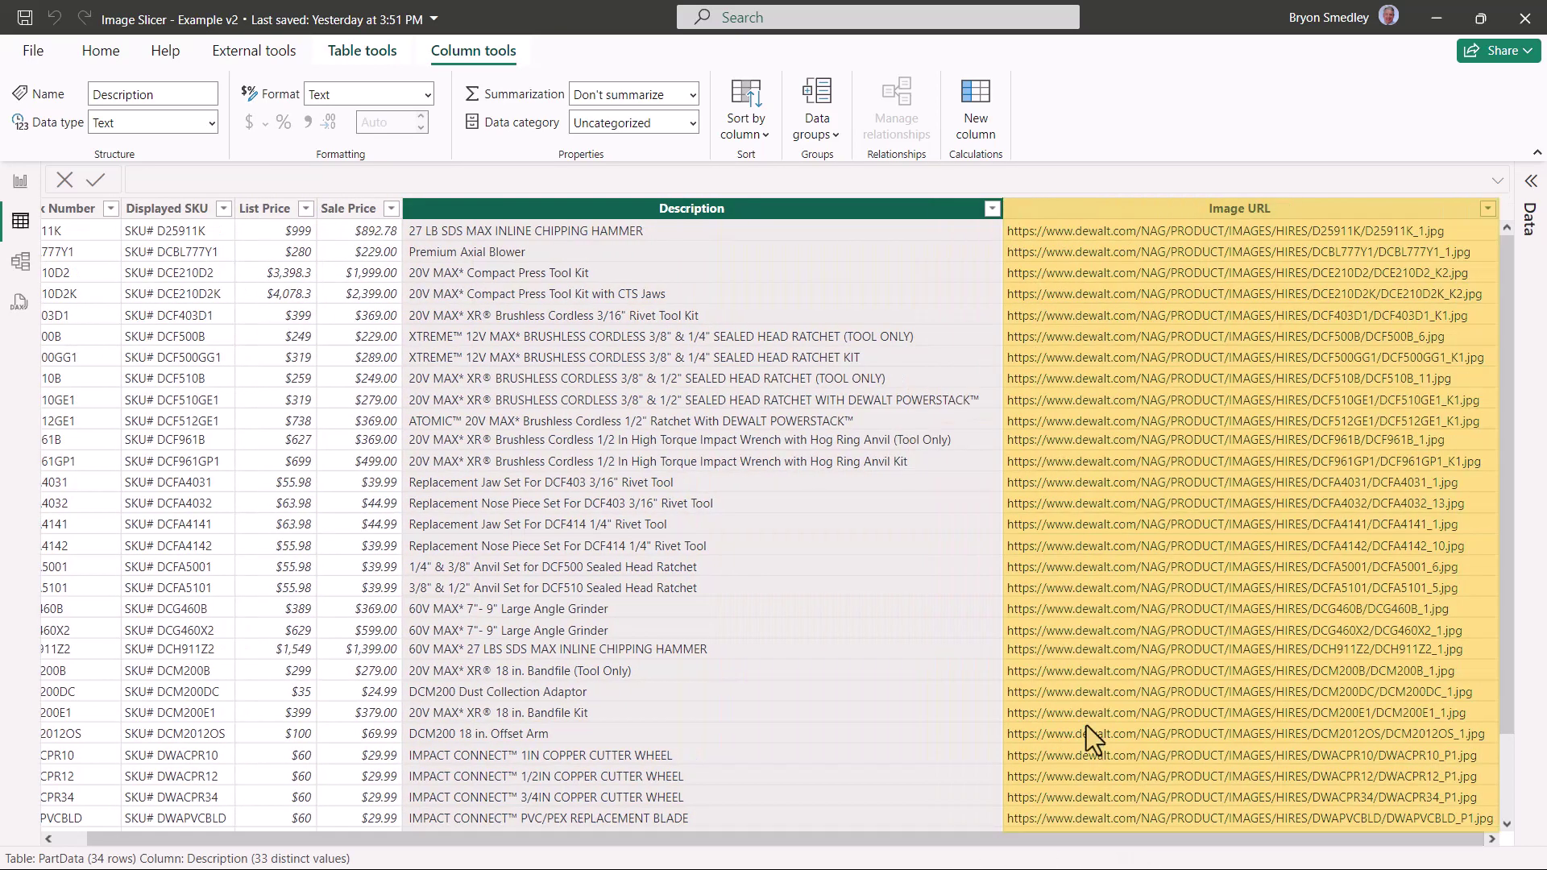
pyautogui.click(1150, 208)
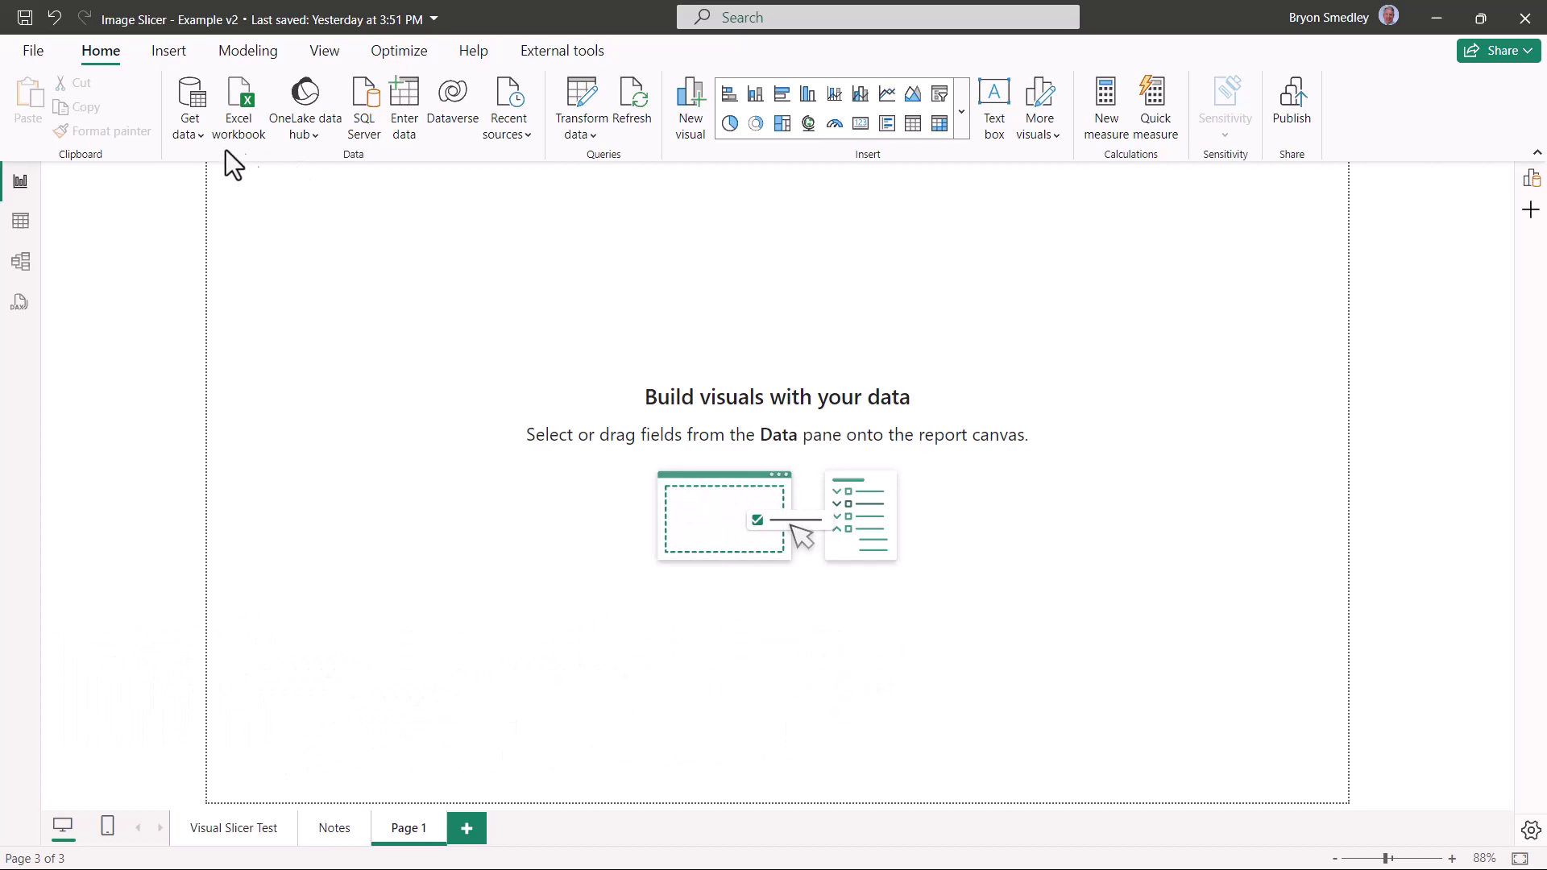
# - Enable the Button slicer visual preview feature in Options and confirm
pyautogui.click(33, 50)
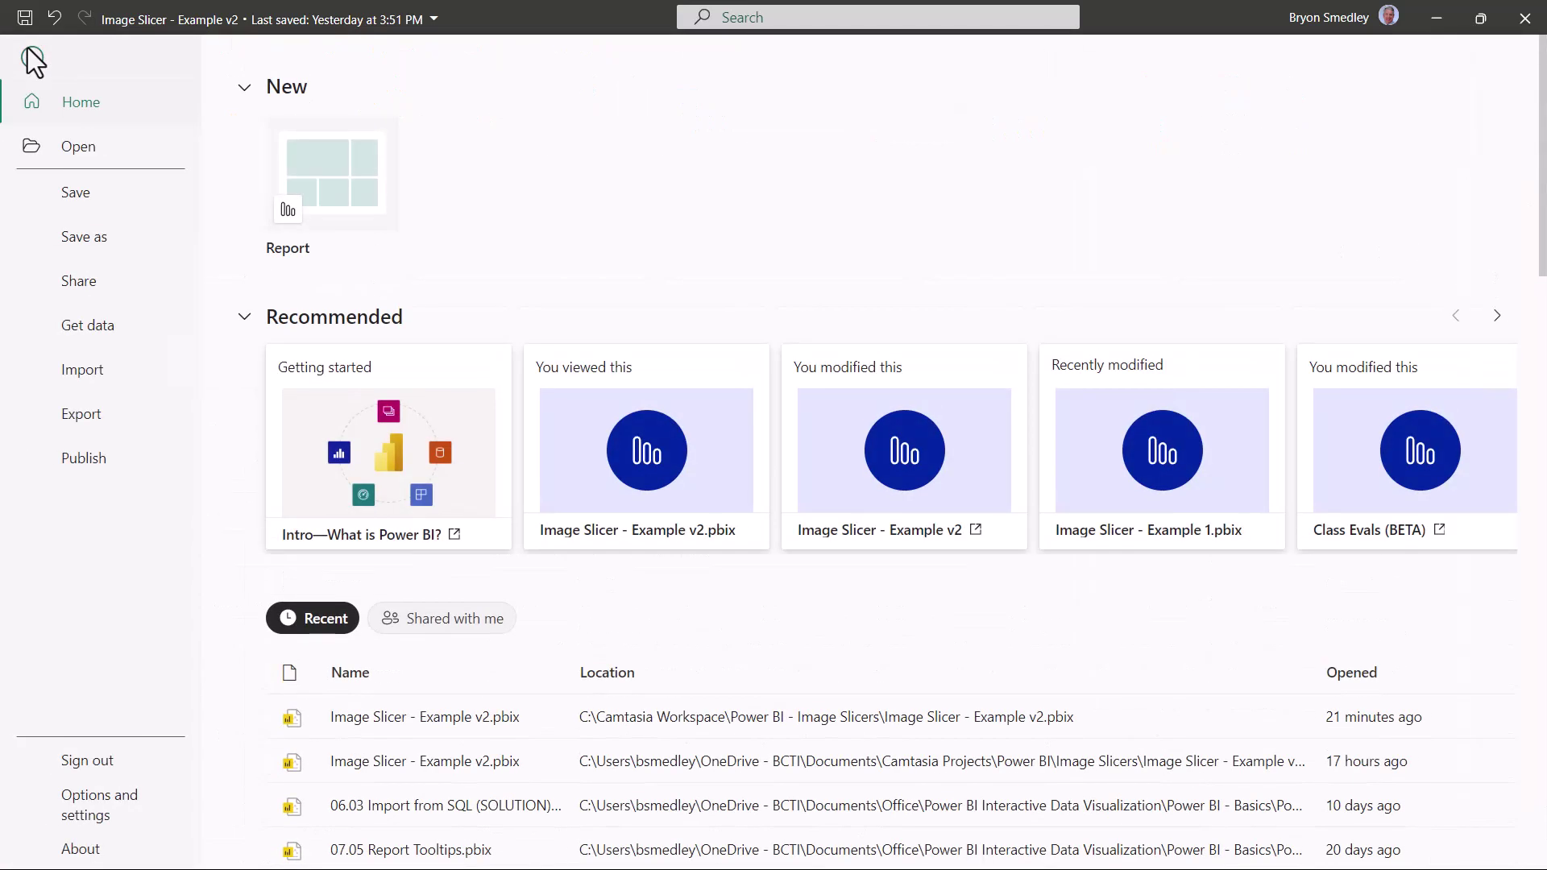
pyautogui.click(95, 806)
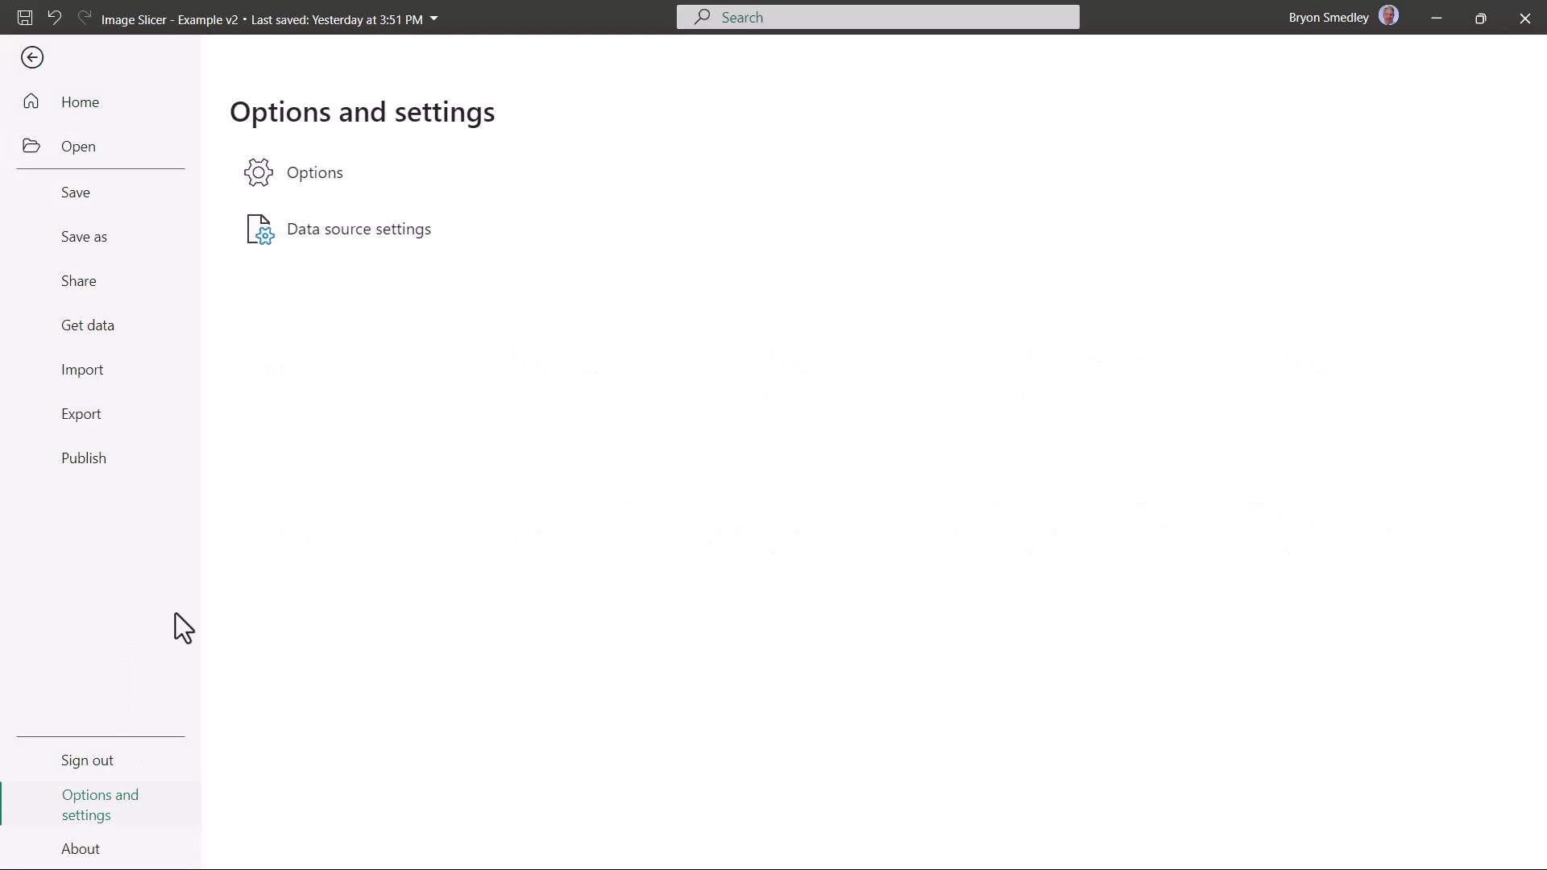
pyautogui.click(348, 164)
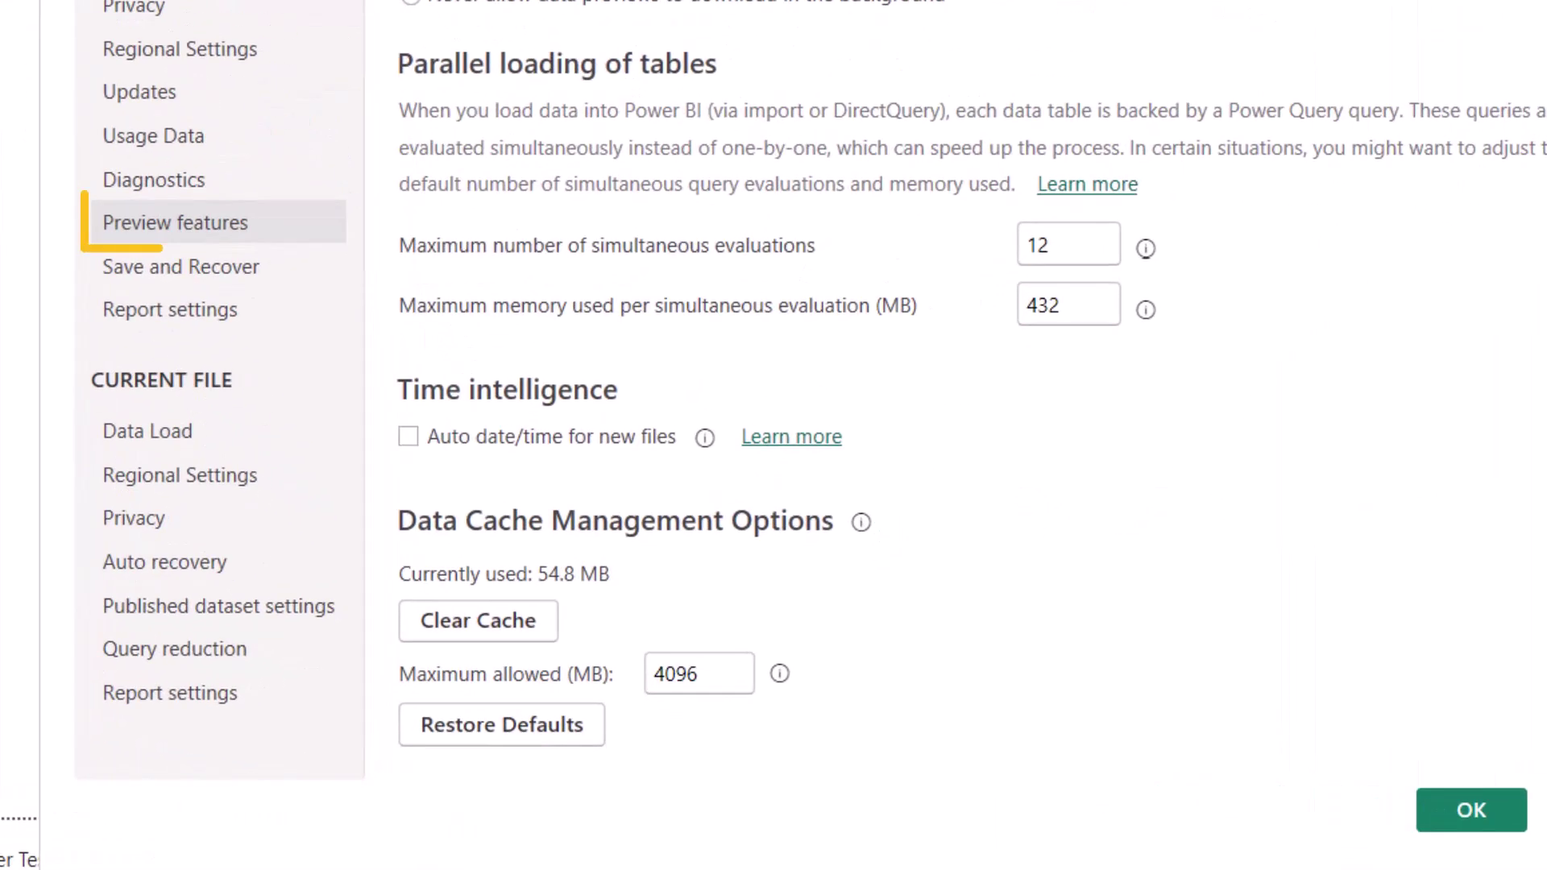
pyautogui.click(305, 372)
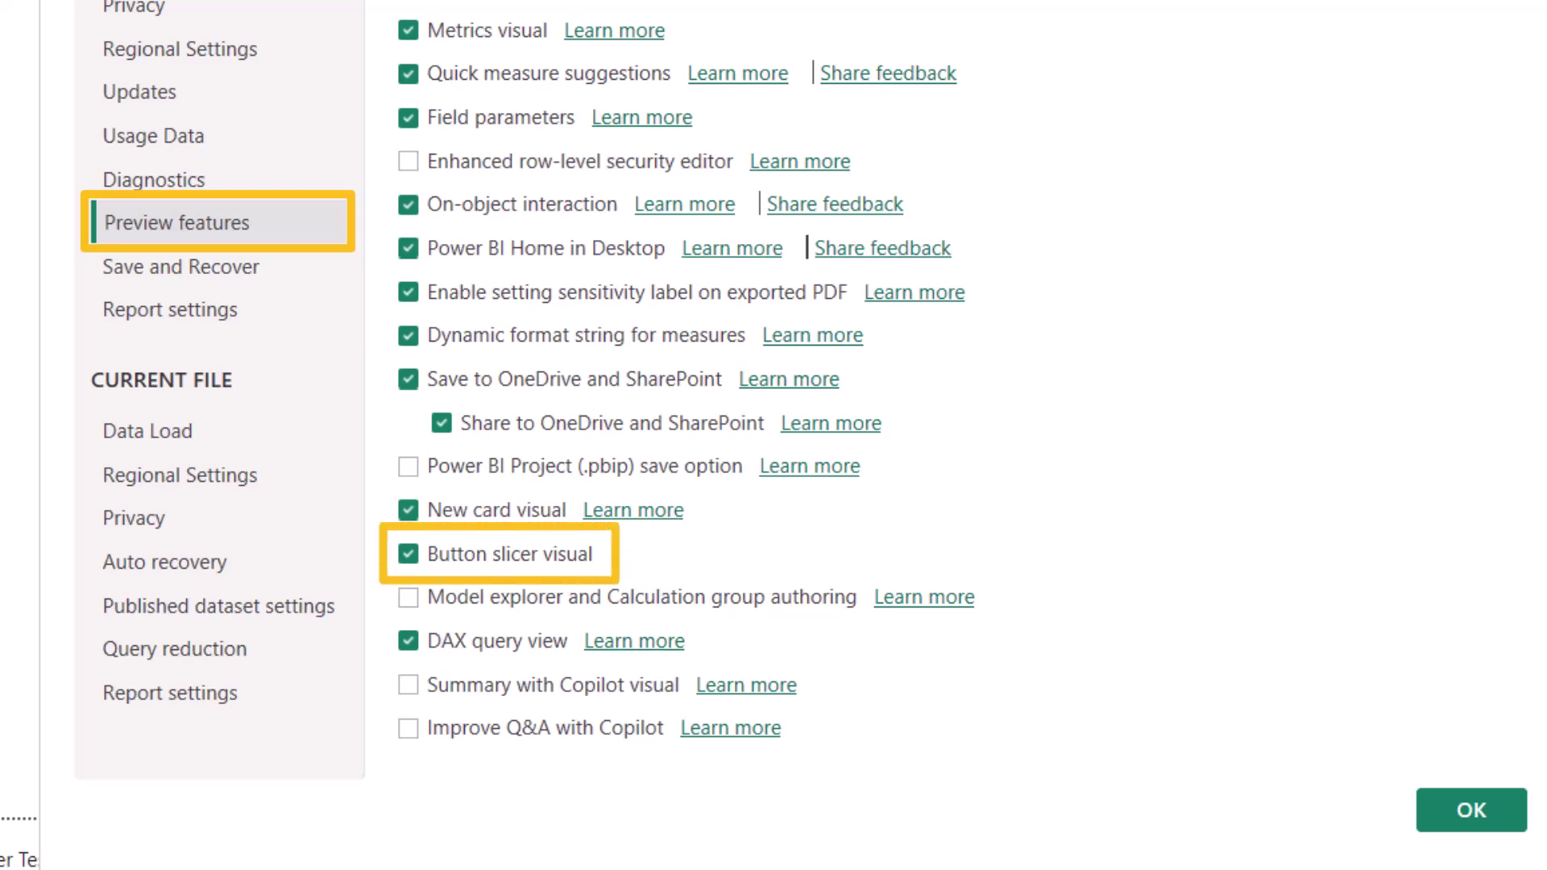
pyautogui.click(1468, 812)
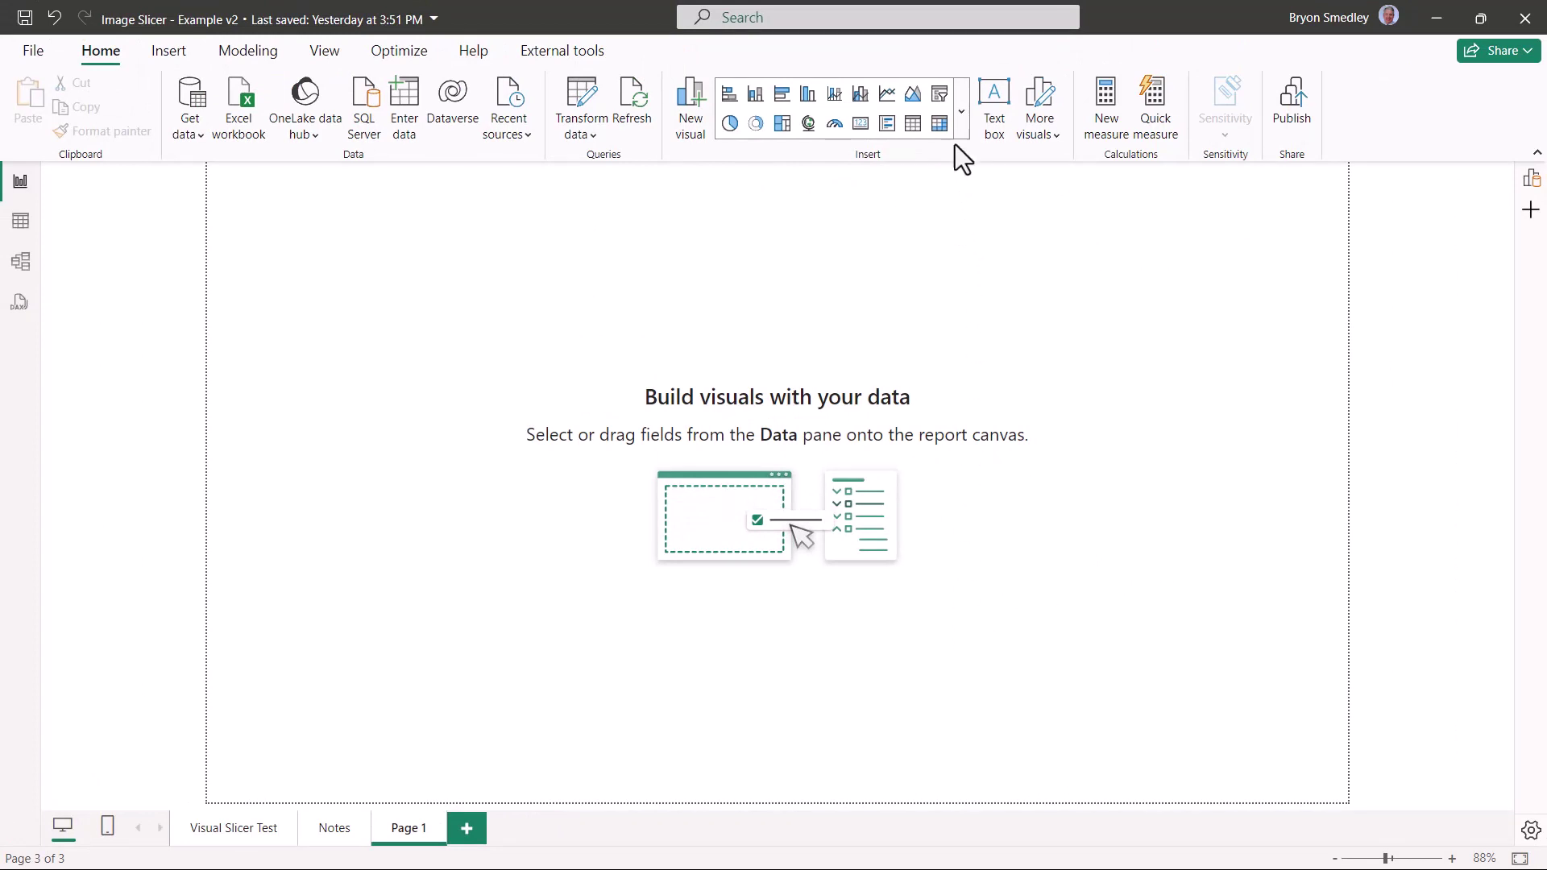
# - Expand the Home ribbon's visuals gallery to find the slicer
pyautogui.click(961, 108)
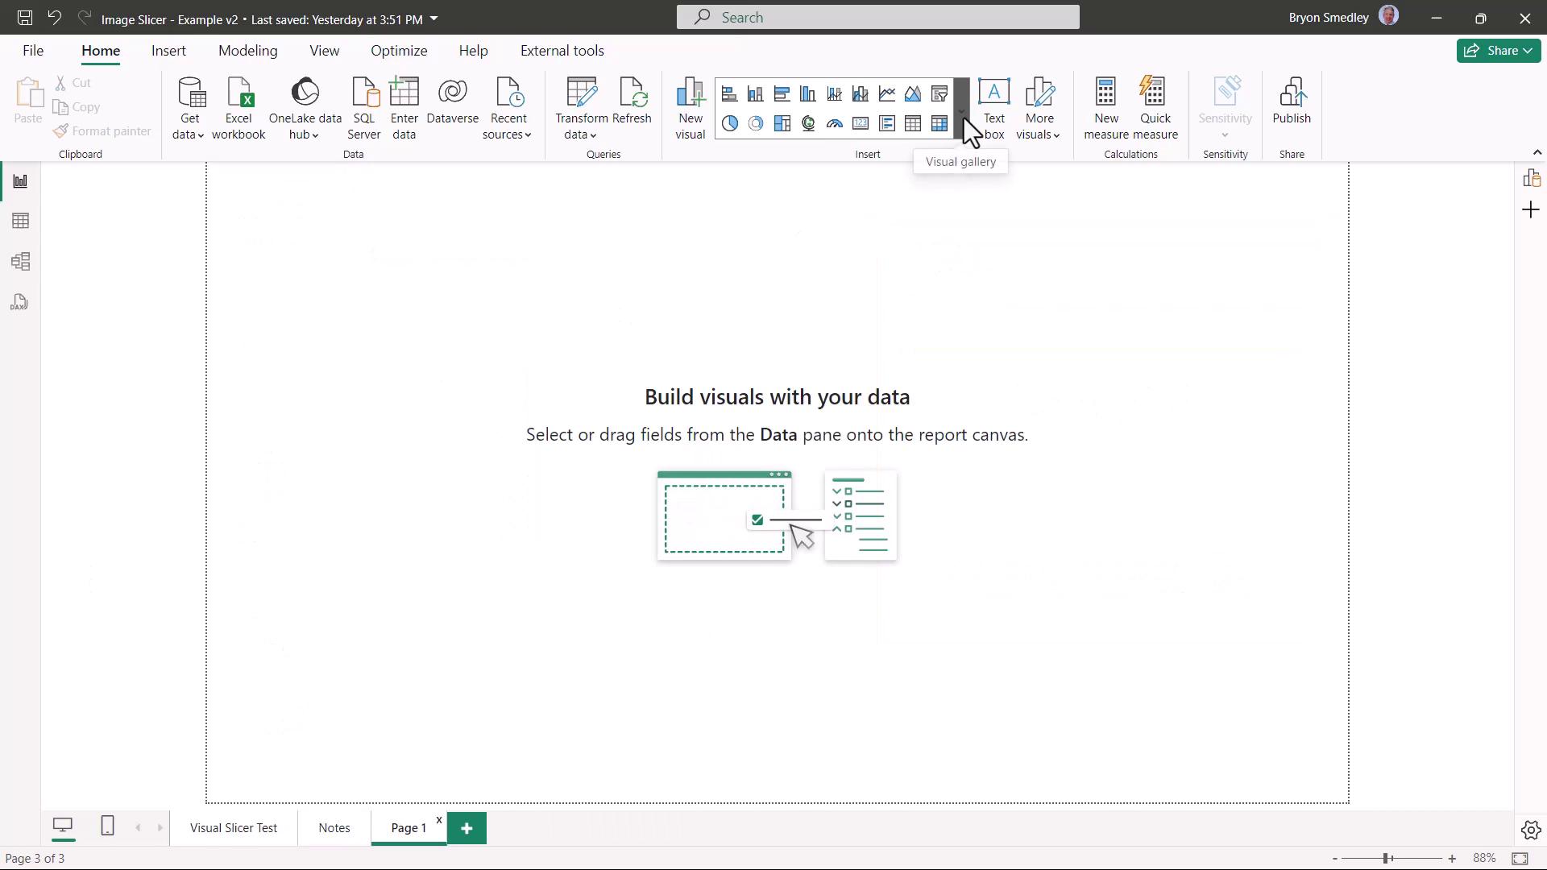
# - Draw a tall button slicer on Page 1 and bind it to the Stock Number field
pyautogui.click(963, 118)
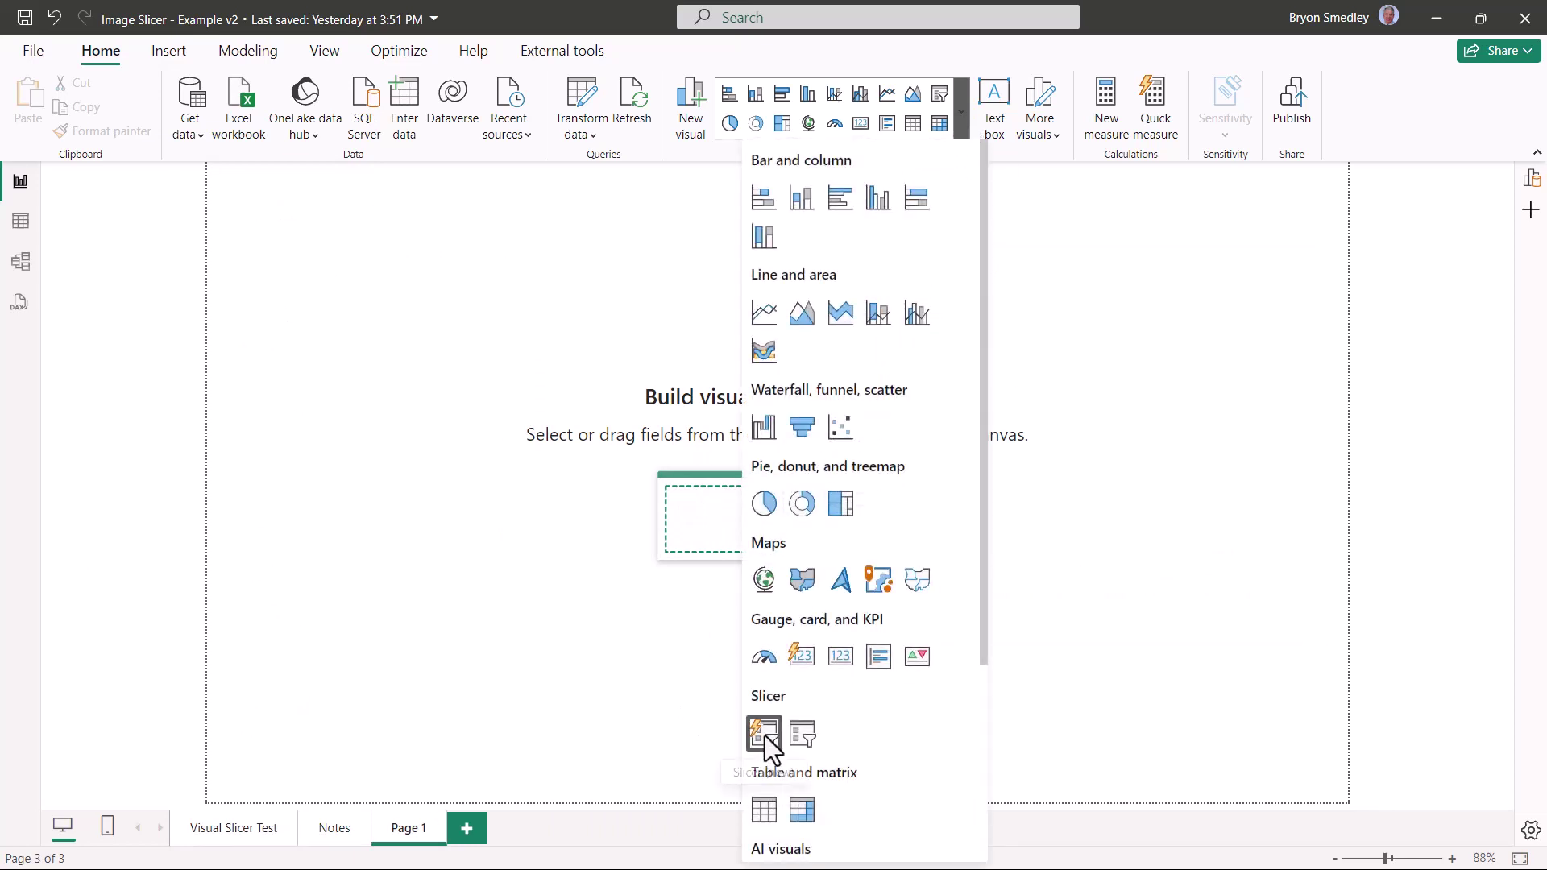
pyautogui.moveTo(341, 443); pyautogui.dragTo(340, 810)
pyautogui.click(325, 50)
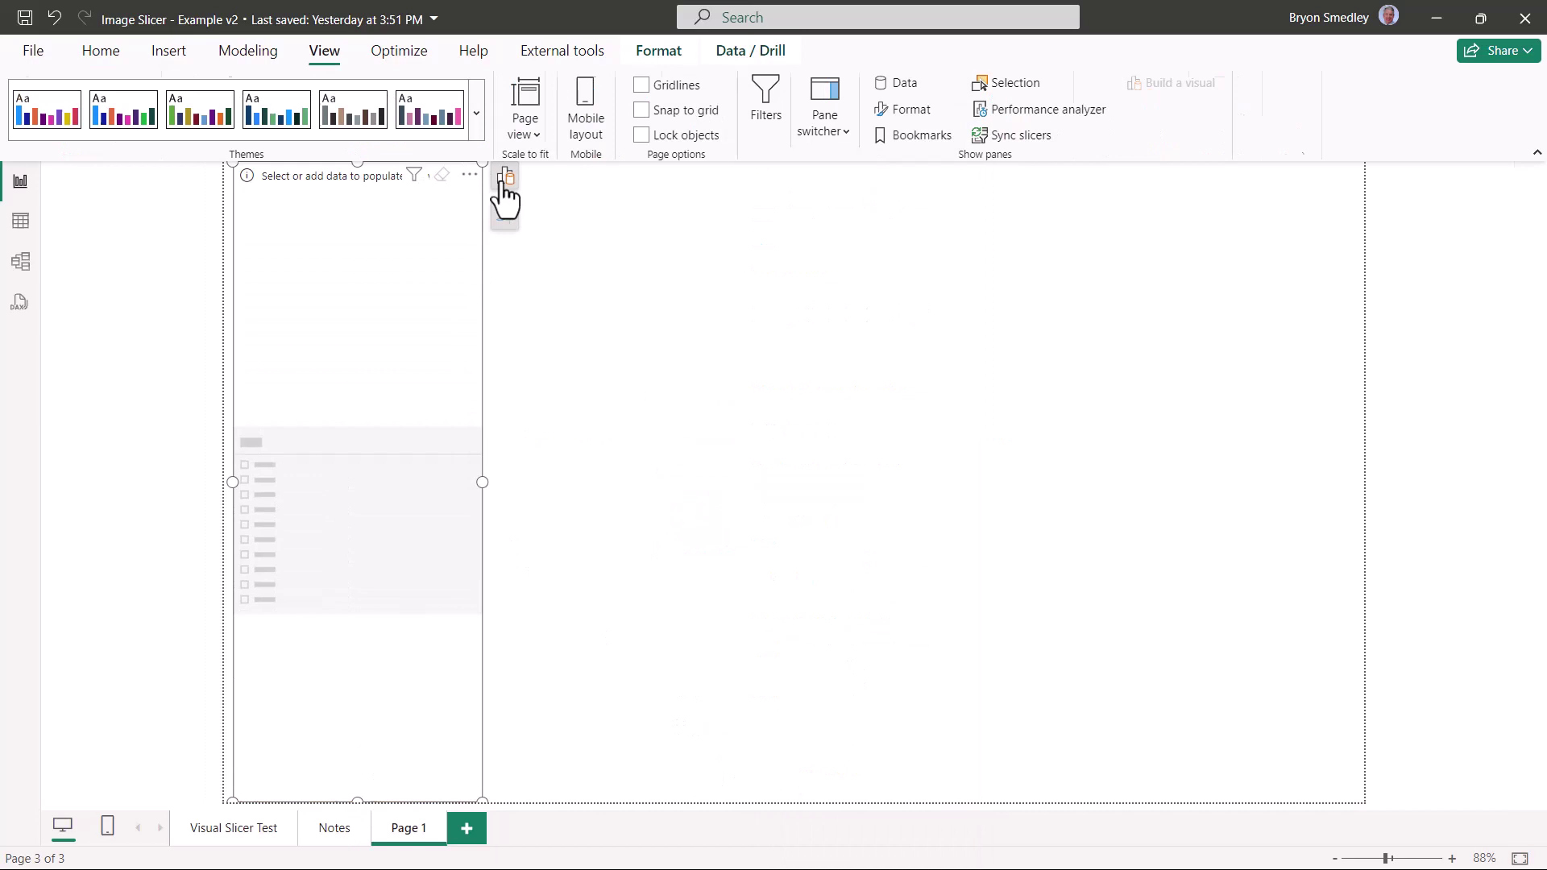
pyautogui.click(506, 182)
pyautogui.click(635, 333)
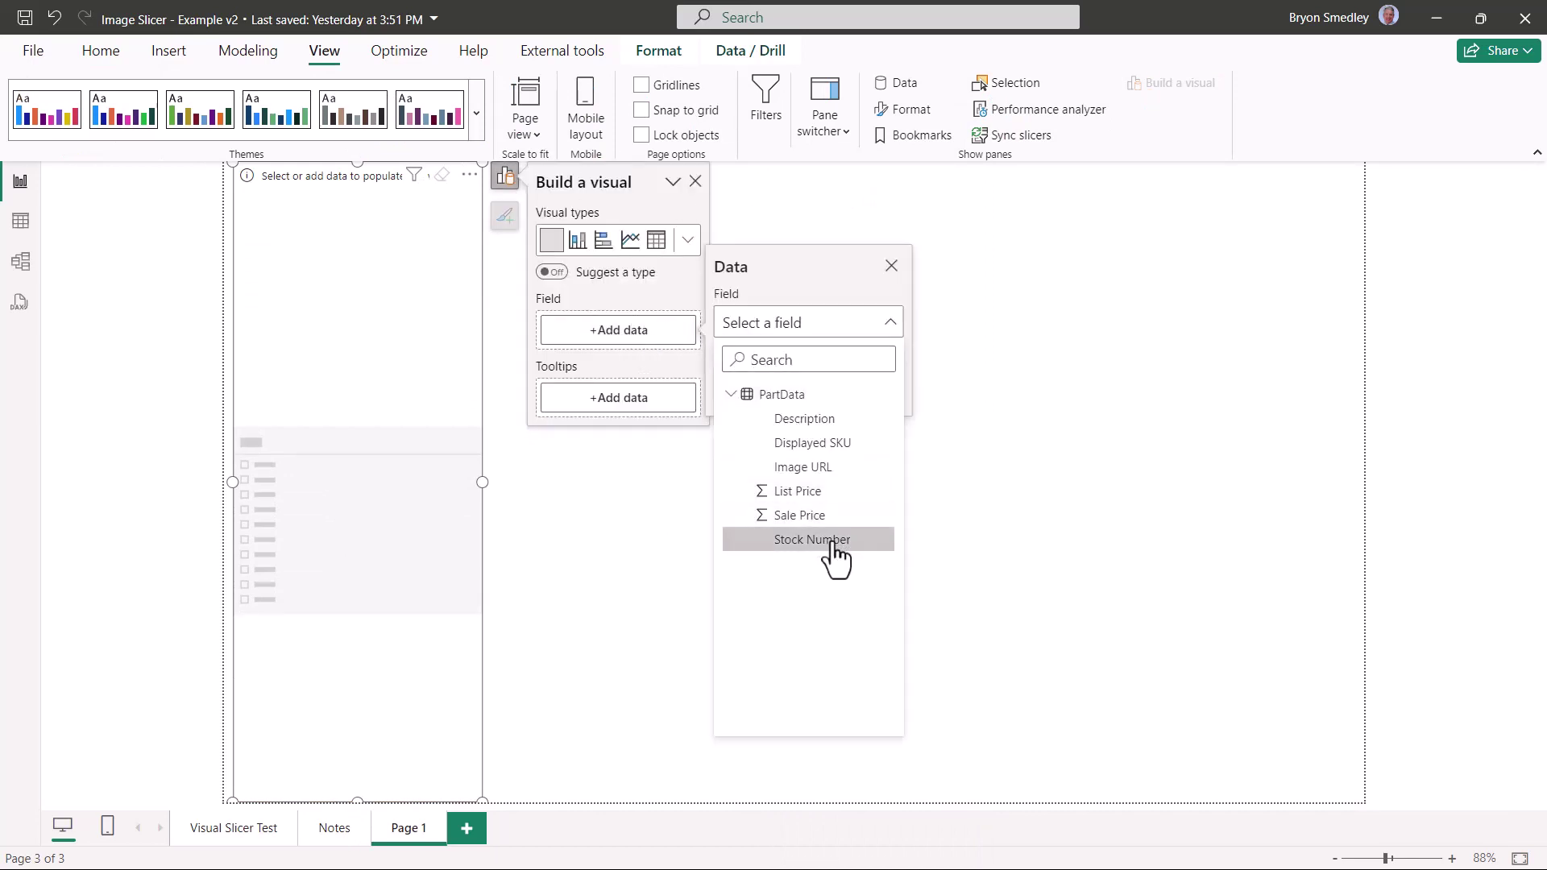
pyautogui.click(835, 541)
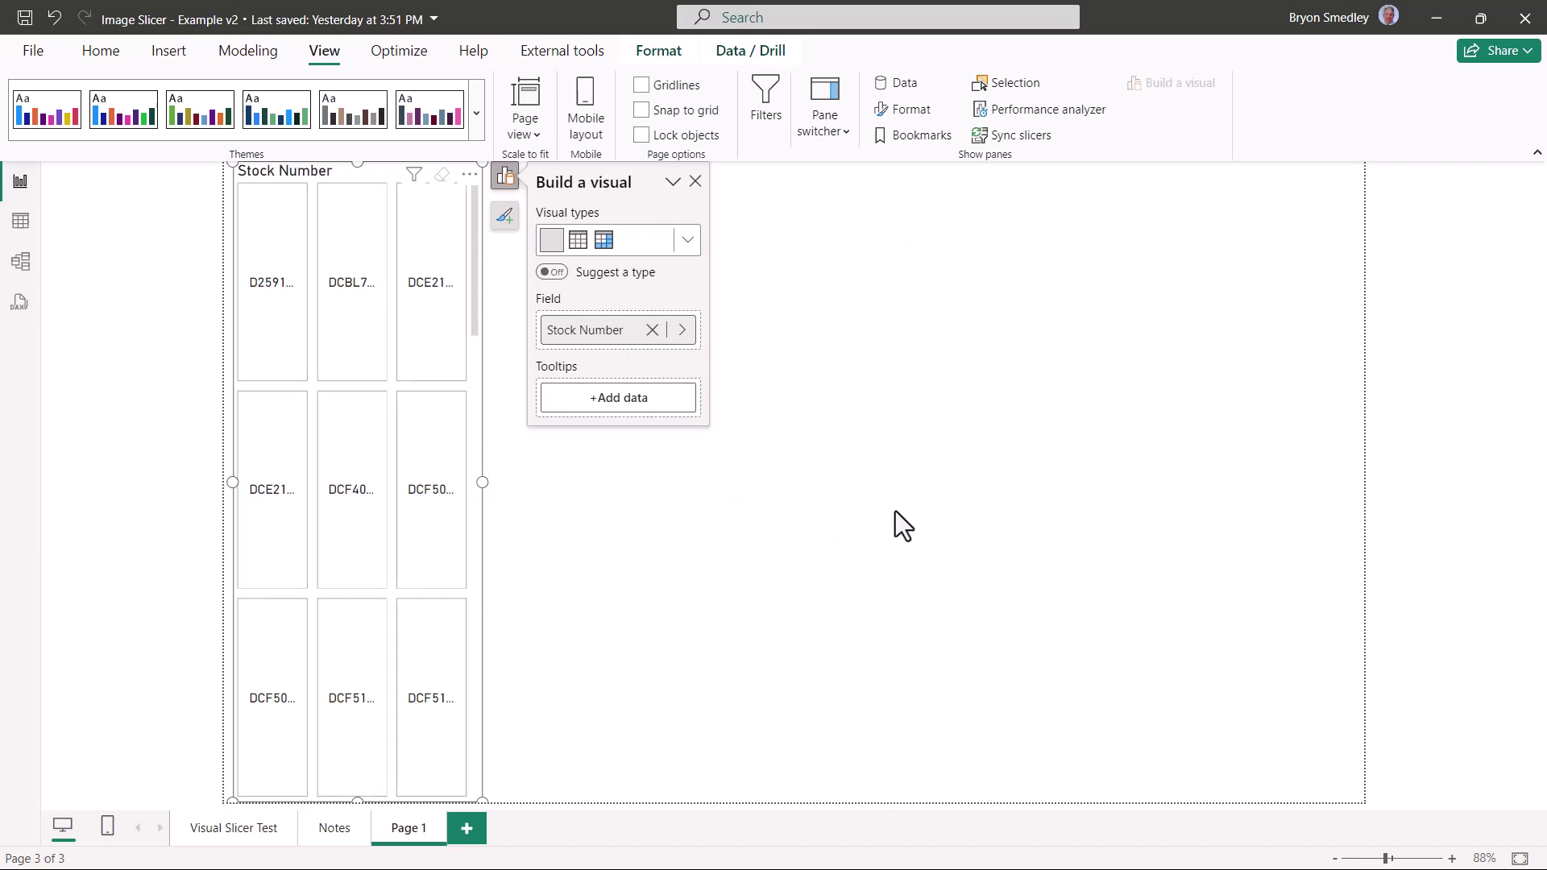
# - Retitle the slicer 'Select an Item' and set the title background to hex FEDB16
pyautogui.click(1382, 304)
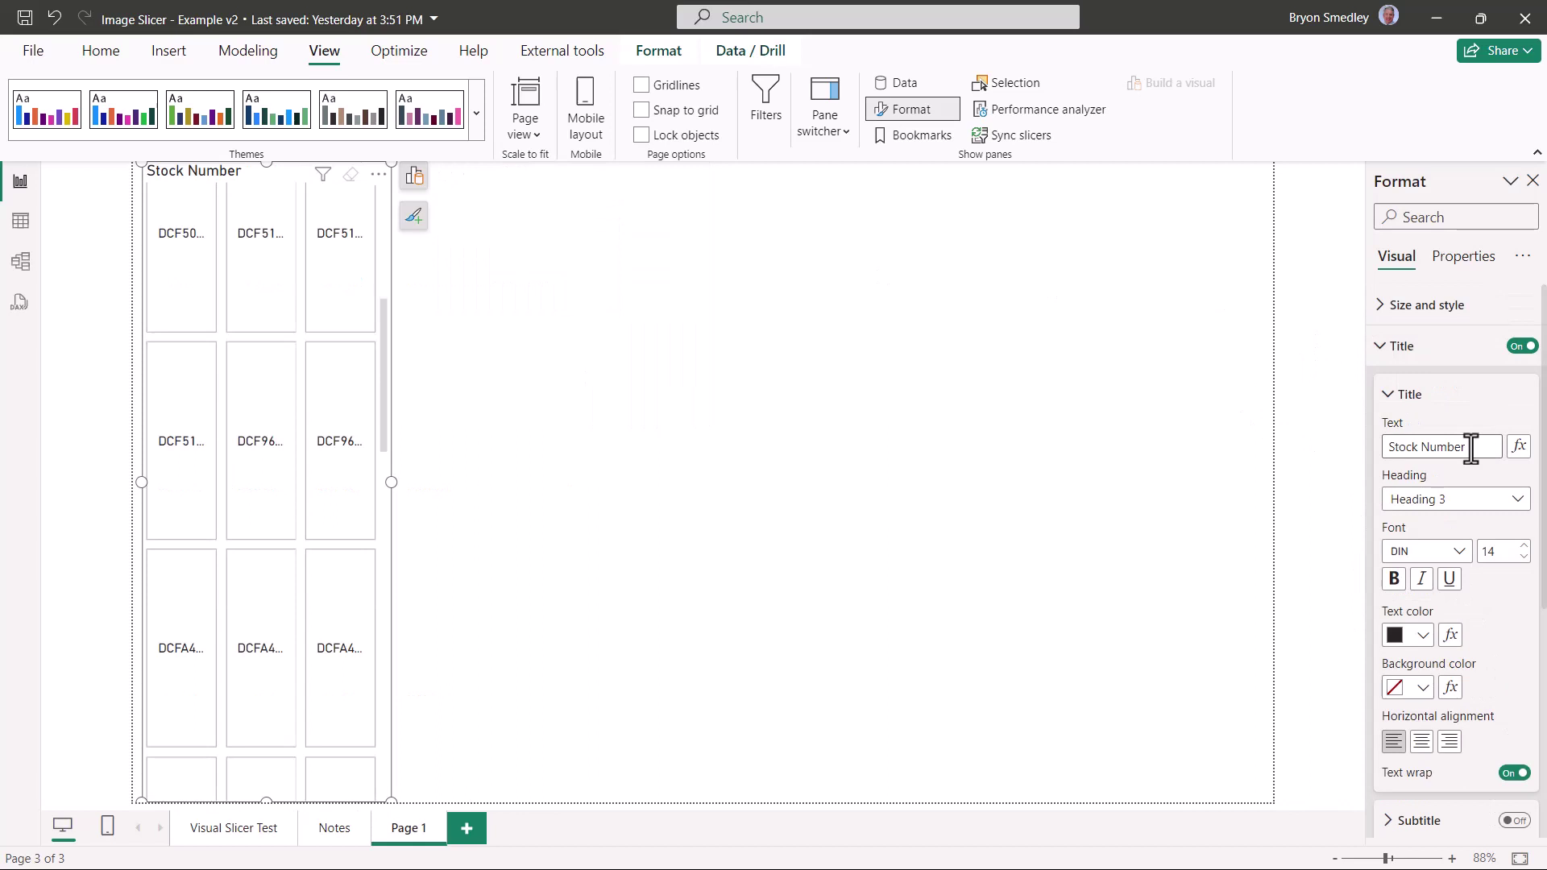
pyautogui.moveTo(1471, 449); pyautogui.dragTo(1340, 443)
pyautogui.write('Select an Item')
pyautogui.click(1422, 687)
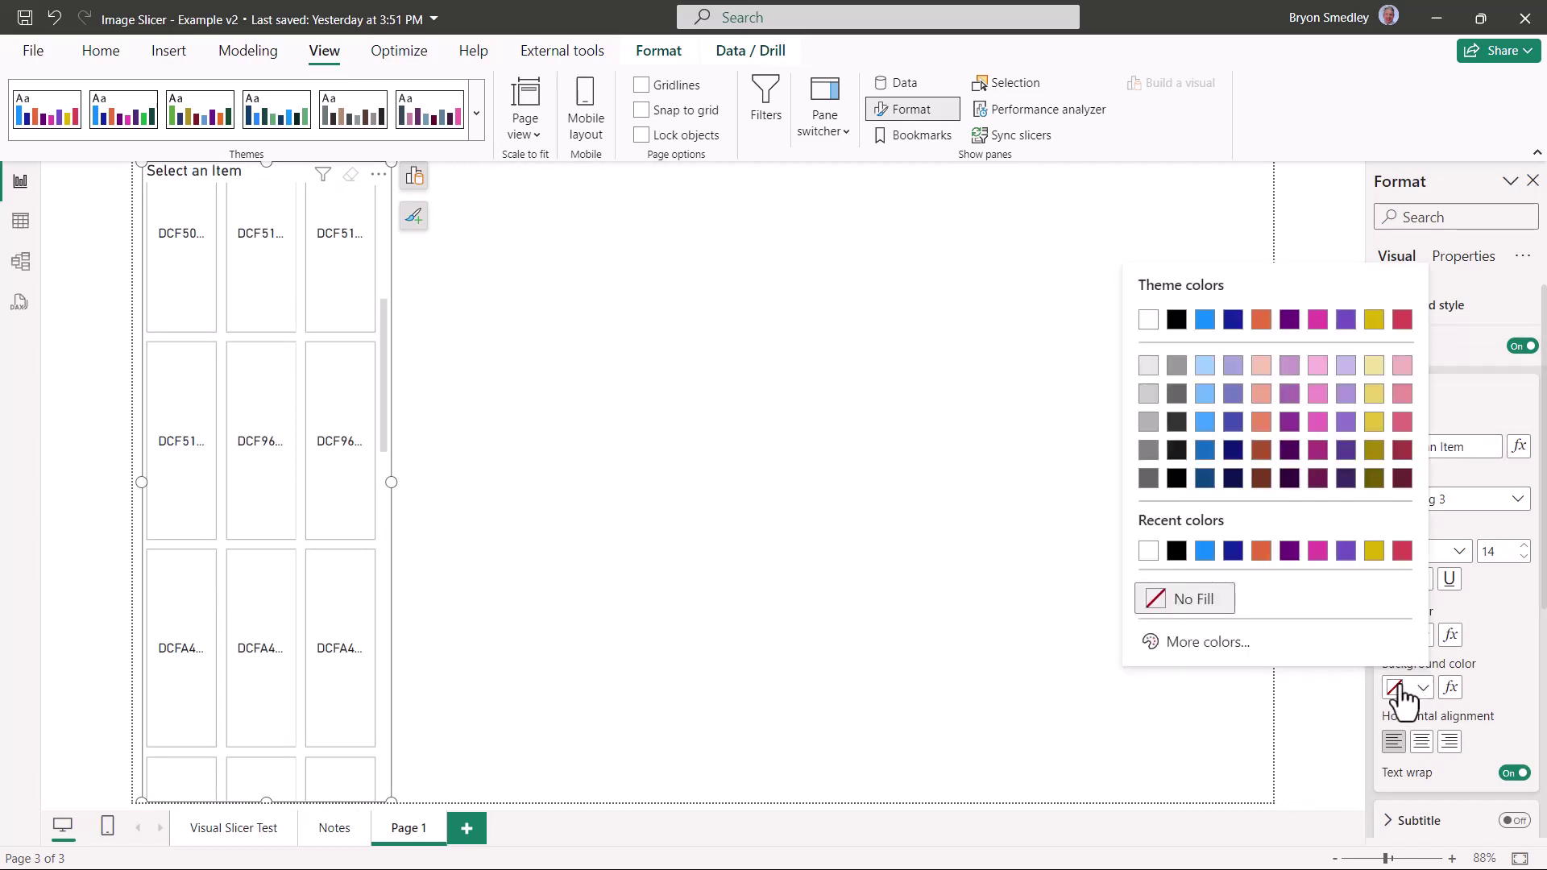
pyautogui.click(1209, 642)
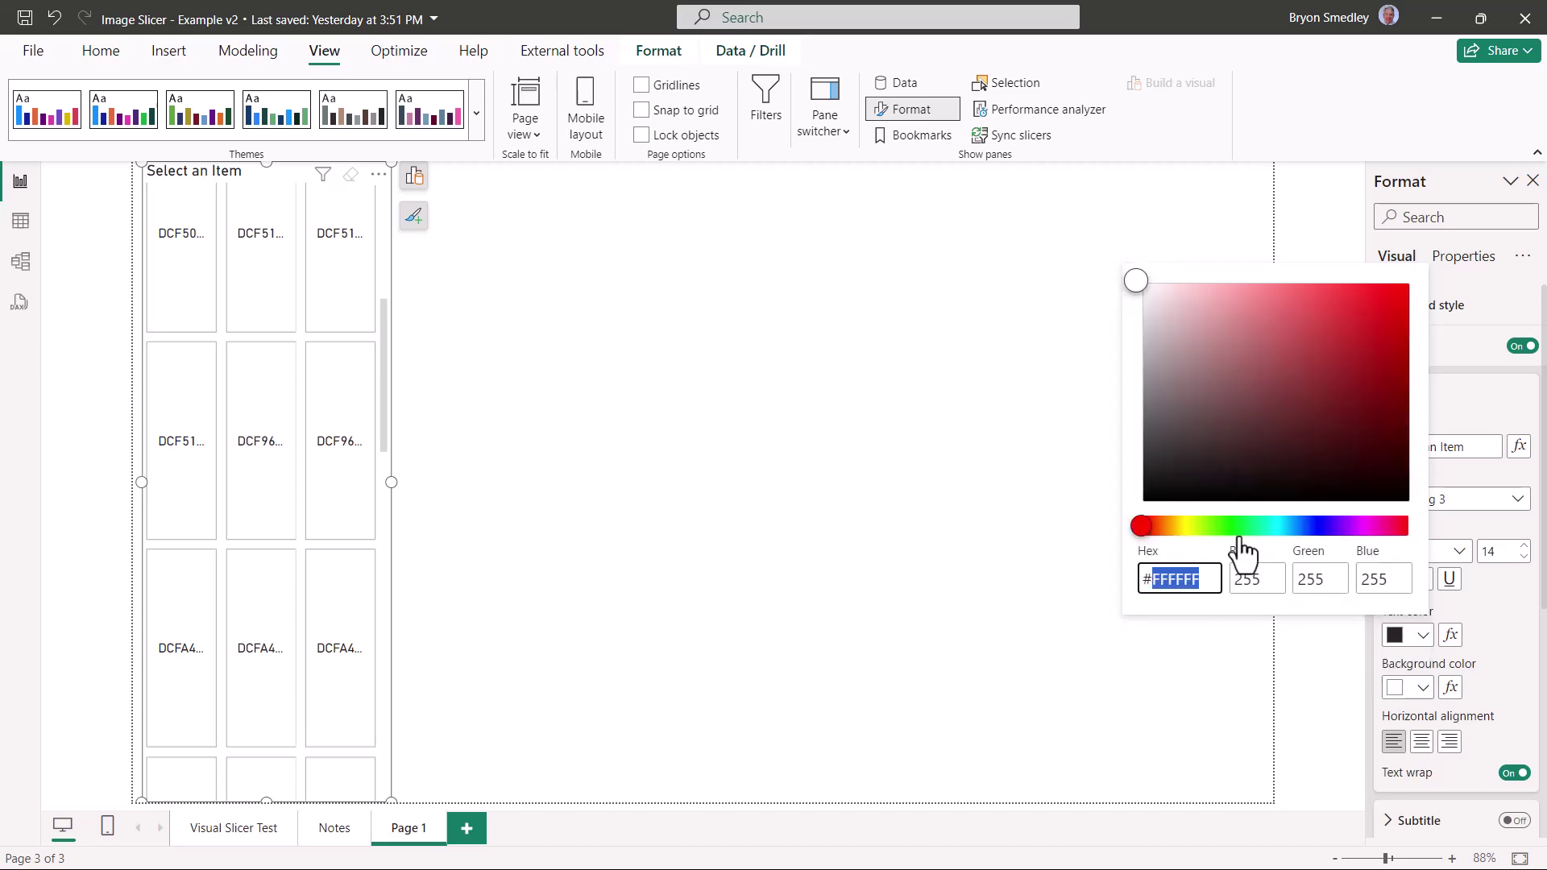
pyautogui.write('FE')
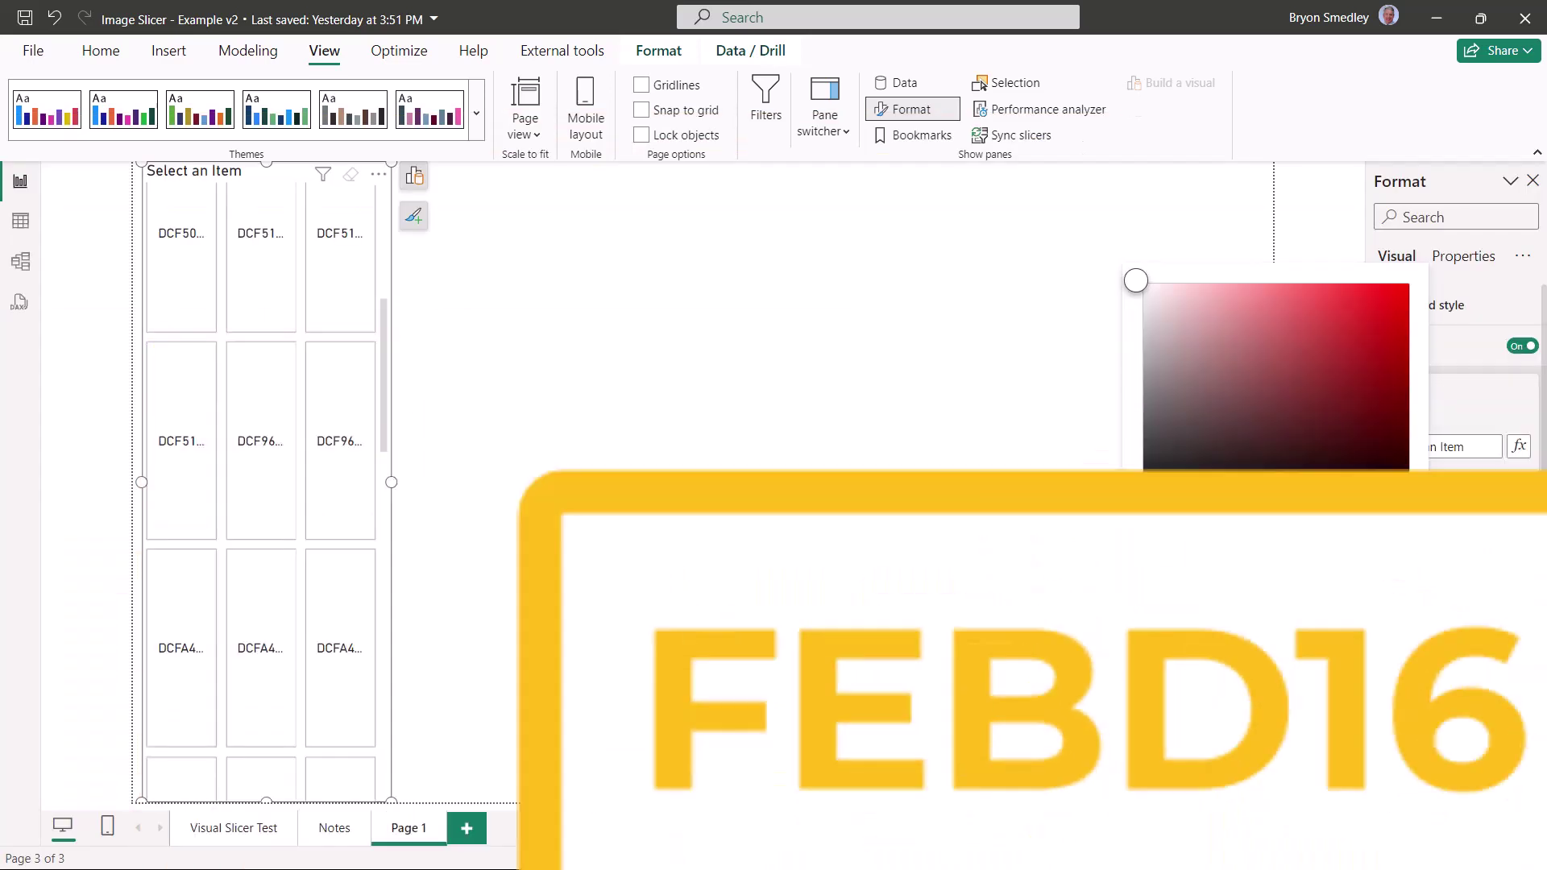
pyautogui.write('DB')
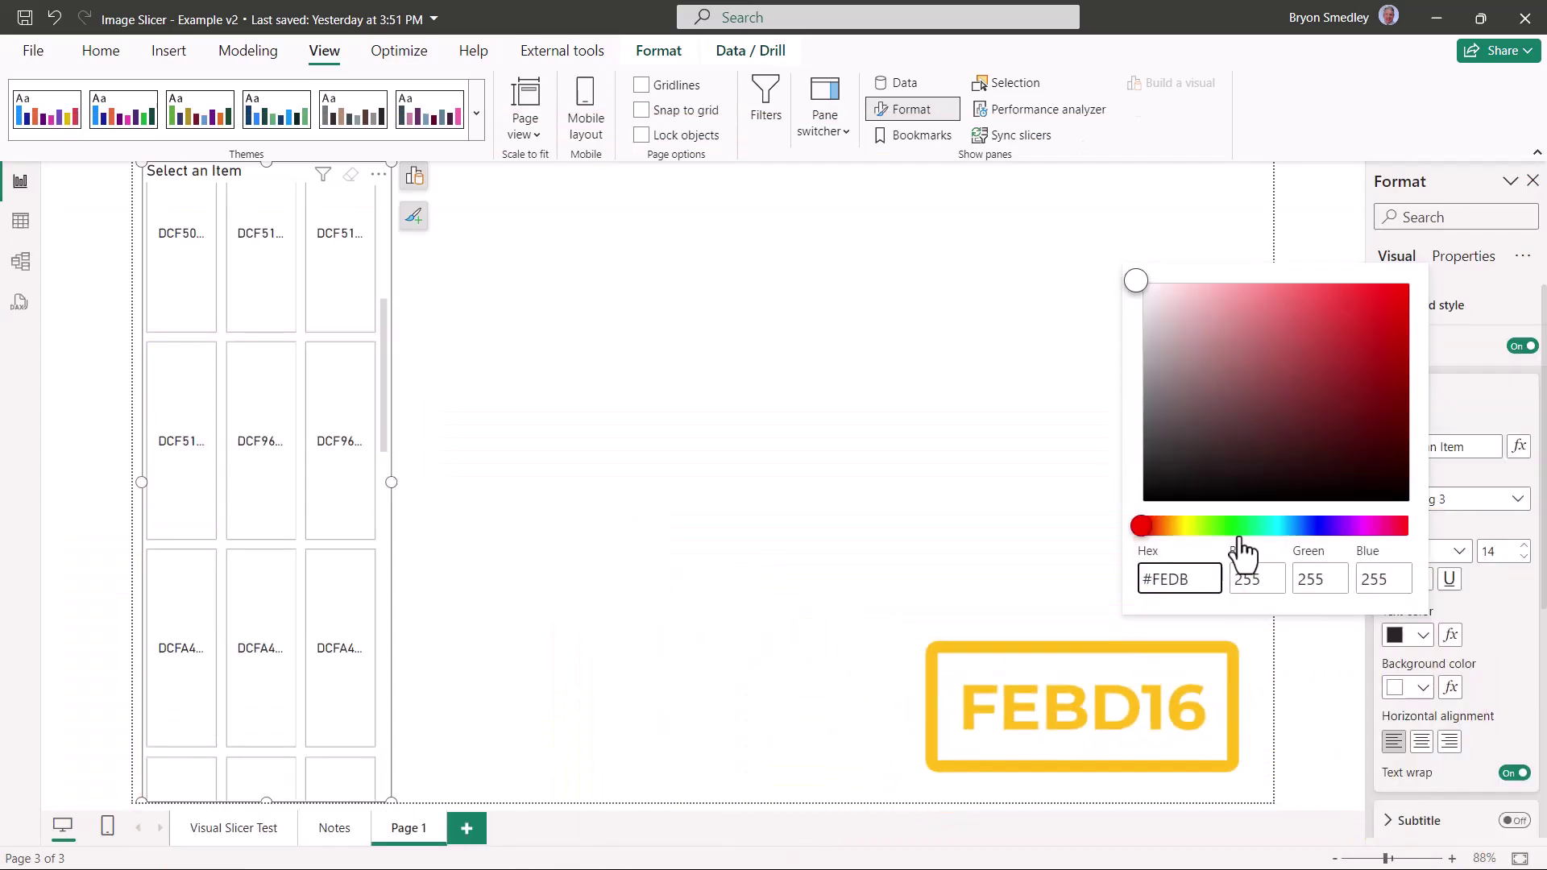
pyautogui.write('16')
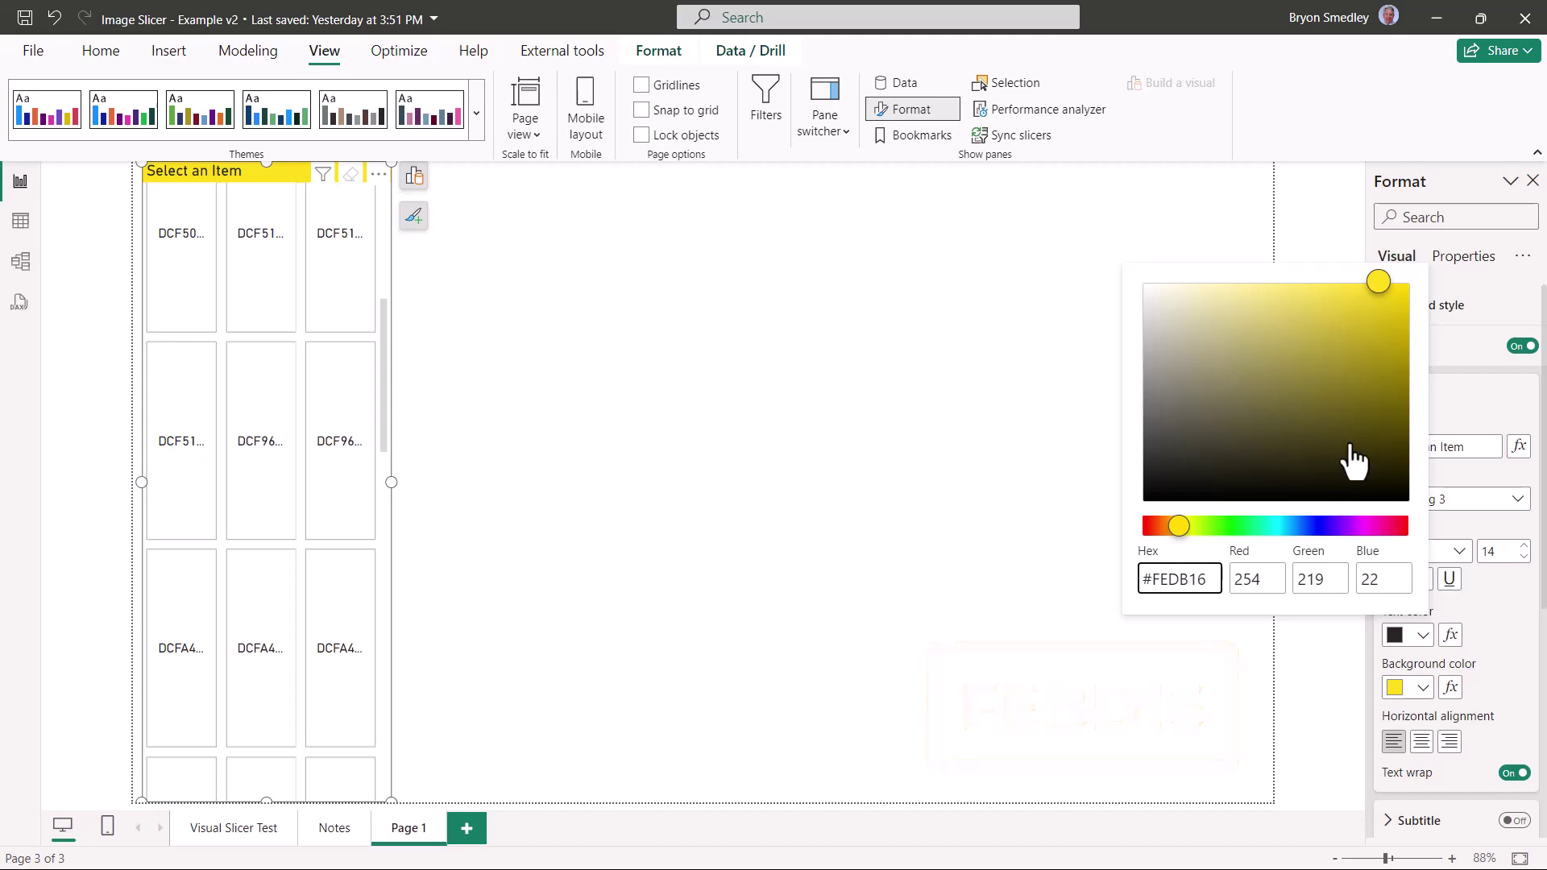
# - Turn on Force selection in the slicer's selection settings
pyautogui.click(1338, 347)
pyautogui.click(1277, 389)
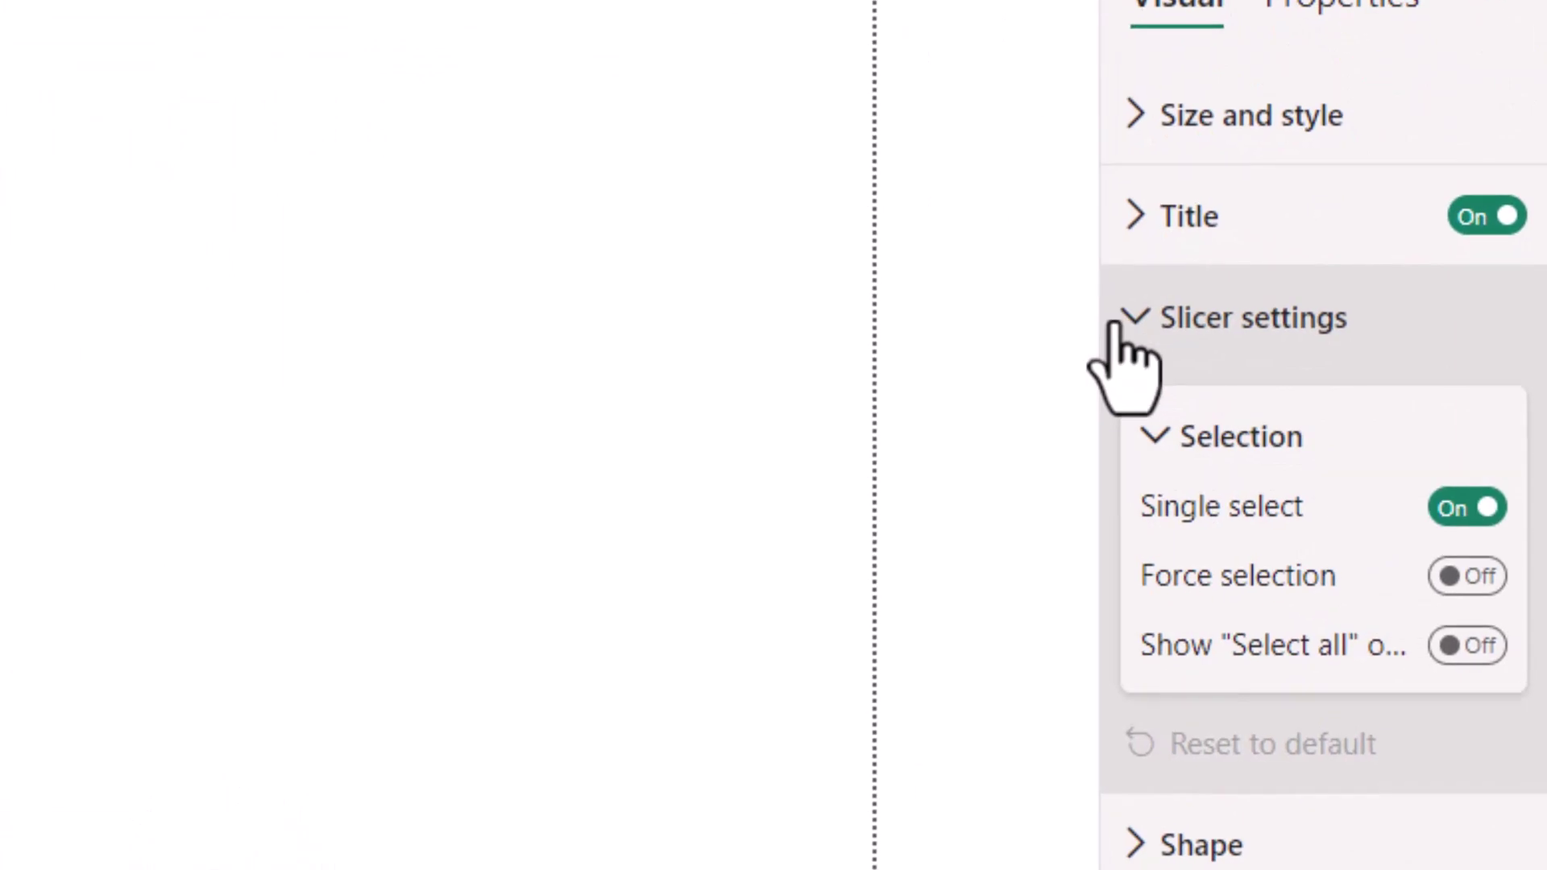
pyautogui.click(1468, 577)
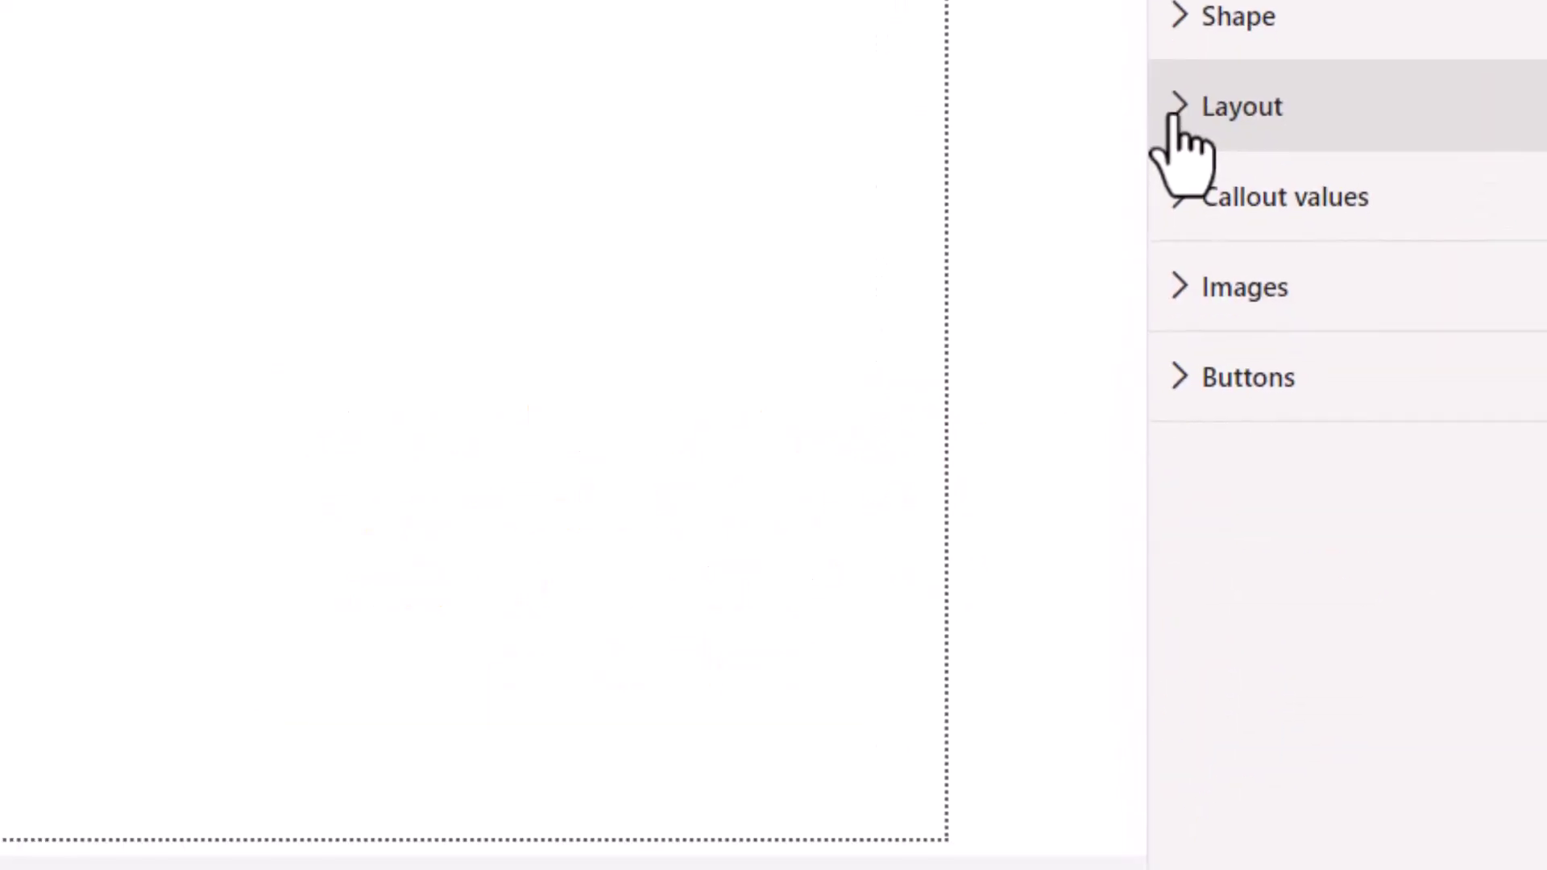
# - Set the slicer layout to 6 rows, 1 column and 0 px between cards
pyautogui.click(1176, 113)
pyautogui.click(1325, 420)
pyautogui.click(1326, 421)
pyautogui.click(1326, 421)
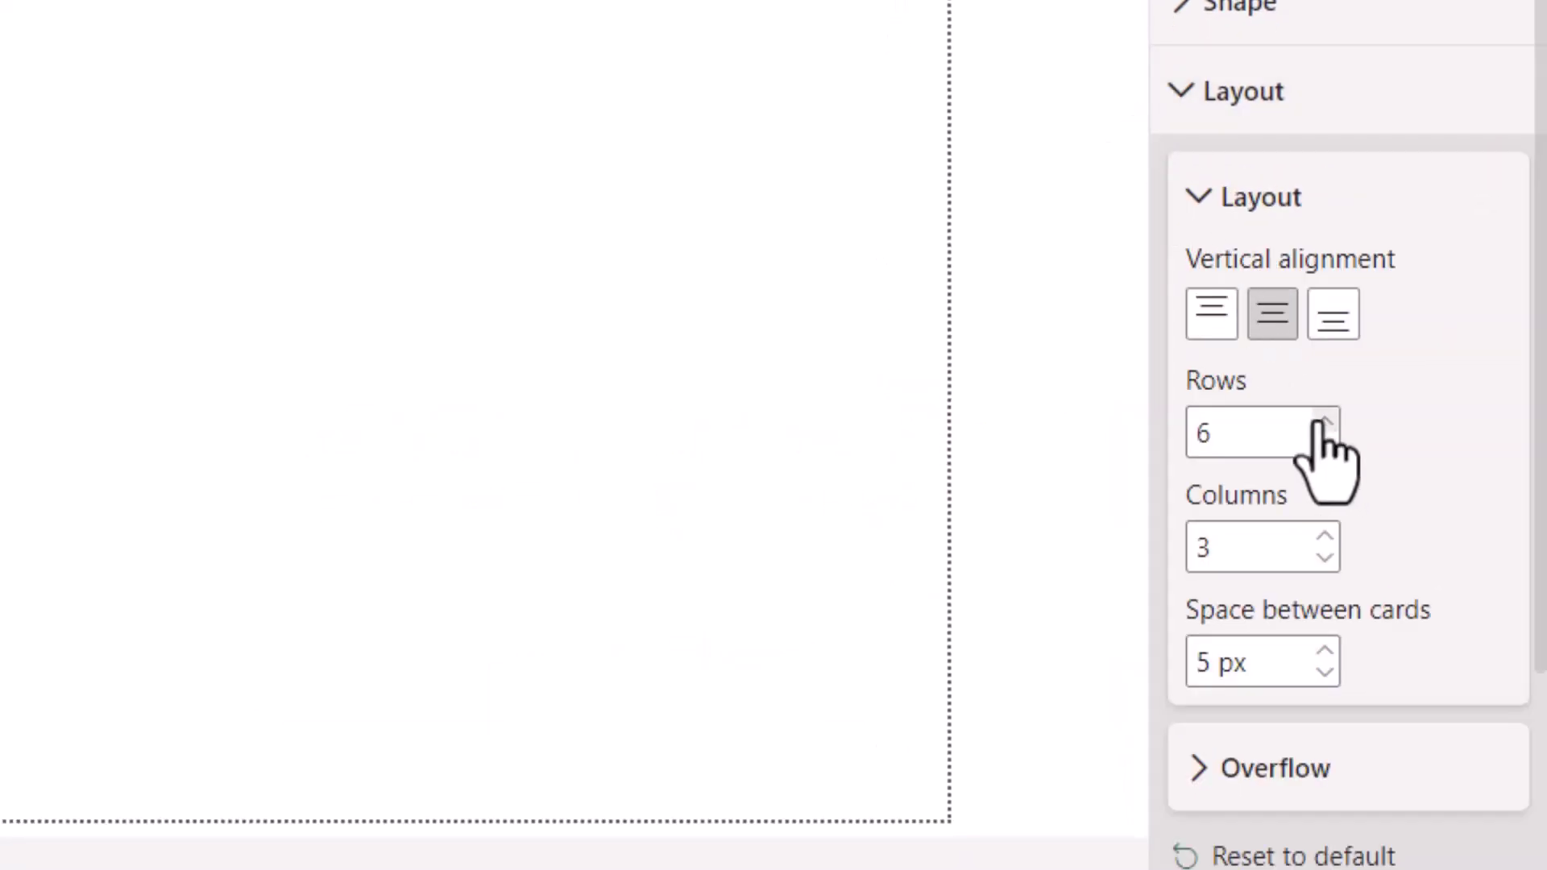
pyautogui.click(1325, 558)
pyautogui.click(1325, 558)
pyautogui.click(1326, 672)
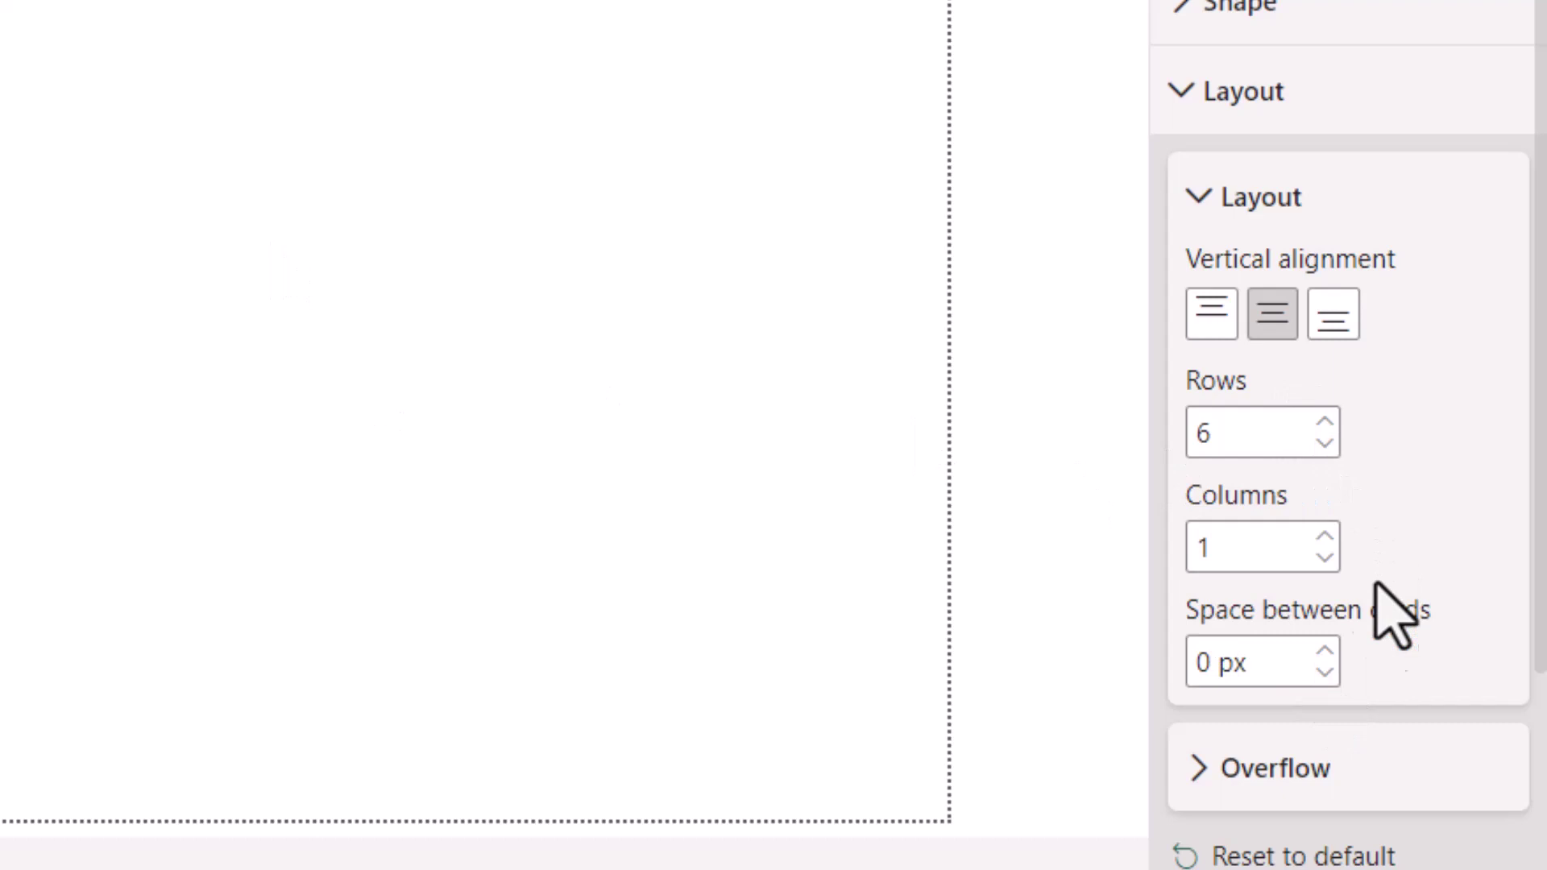
# - Try Paginated overflow, paging through the items, then return to Continuous scroll
pyautogui.scroll(-3, 1375, 615)
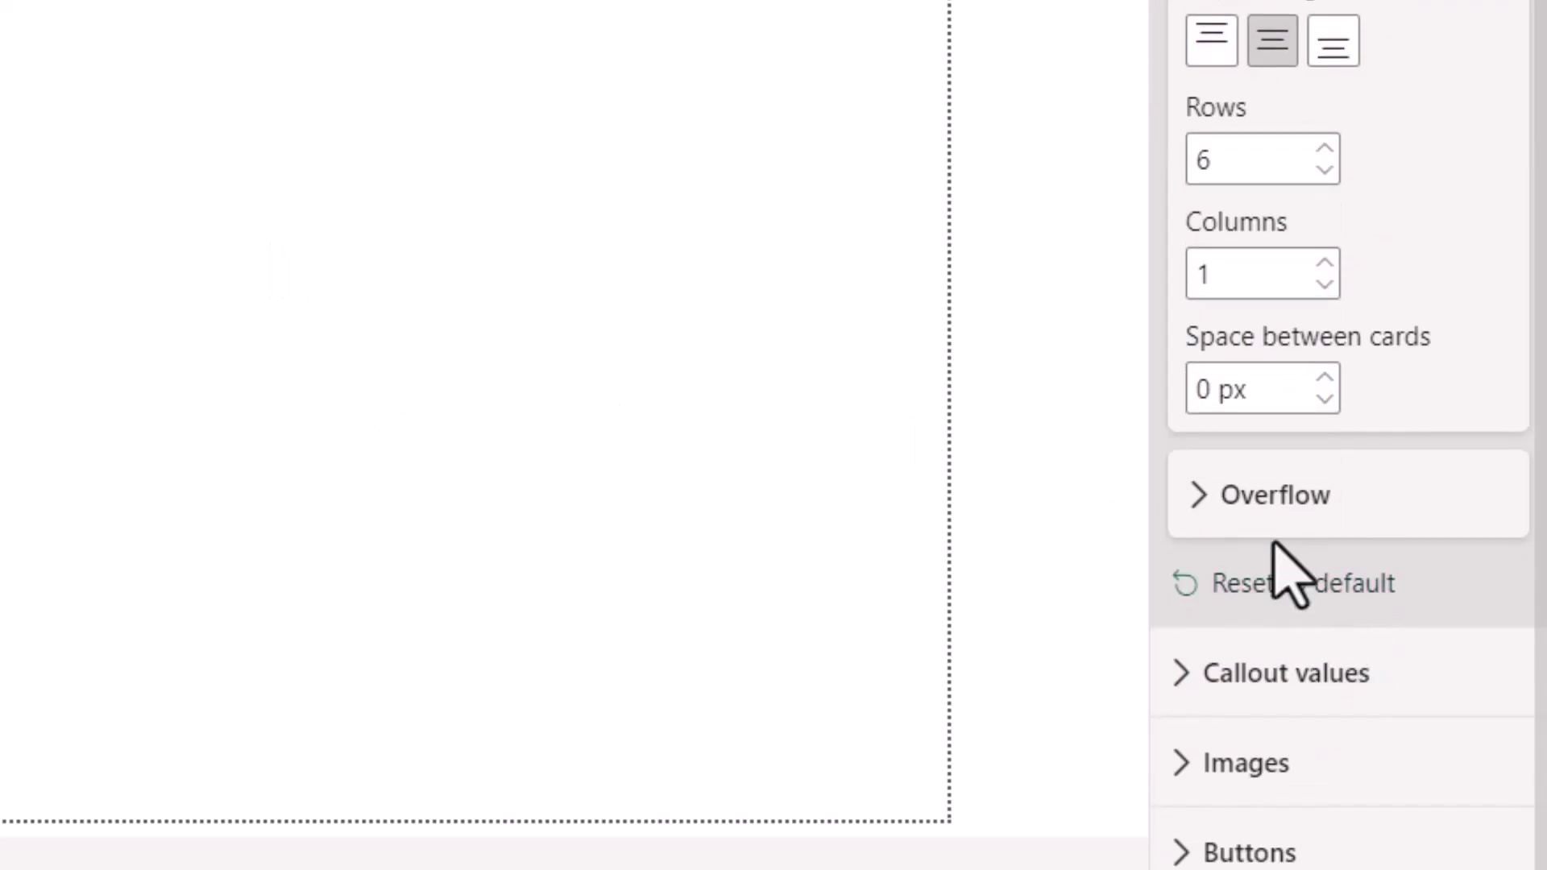
pyautogui.click(1199, 504)
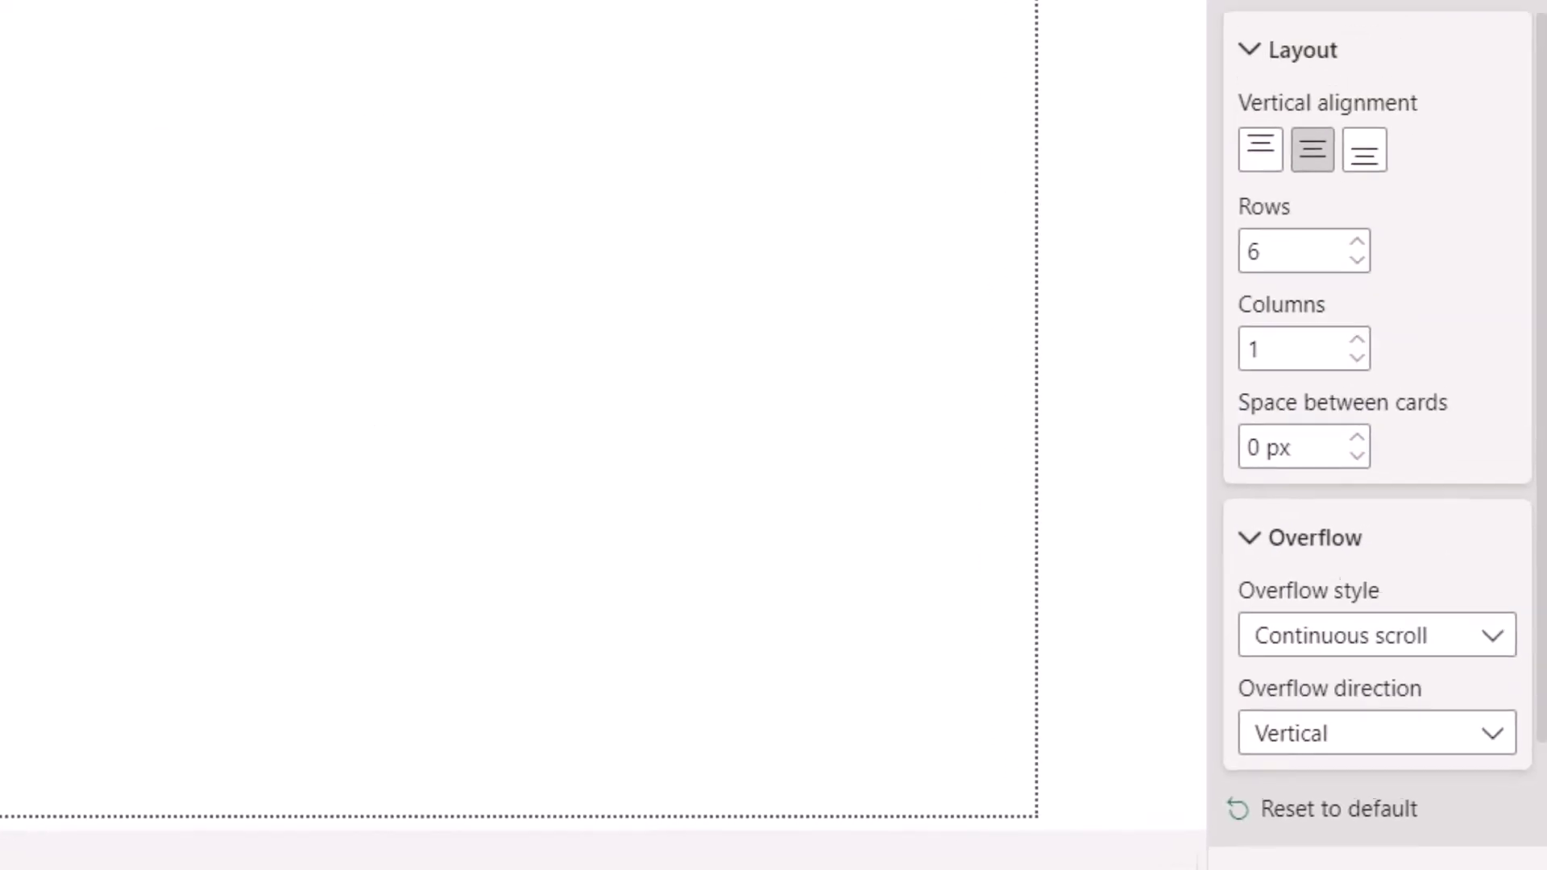
pyautogui.moveTo(334, 328); pyautogui.dragTo(374, 250)
pyautogui.click(1454, 706)
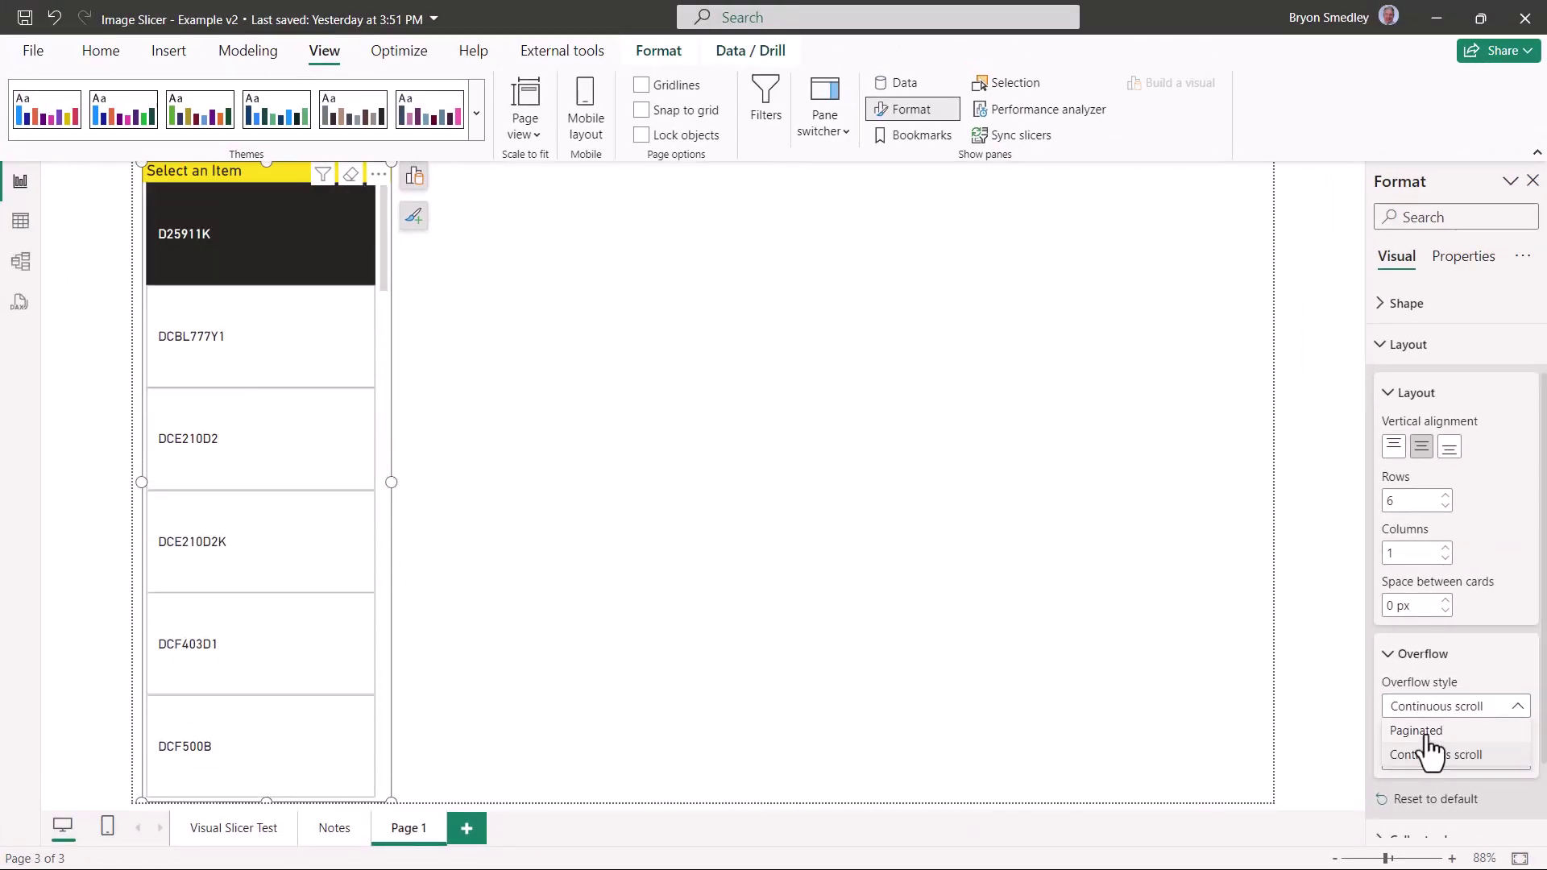
pyautogui.click(1342, 824)
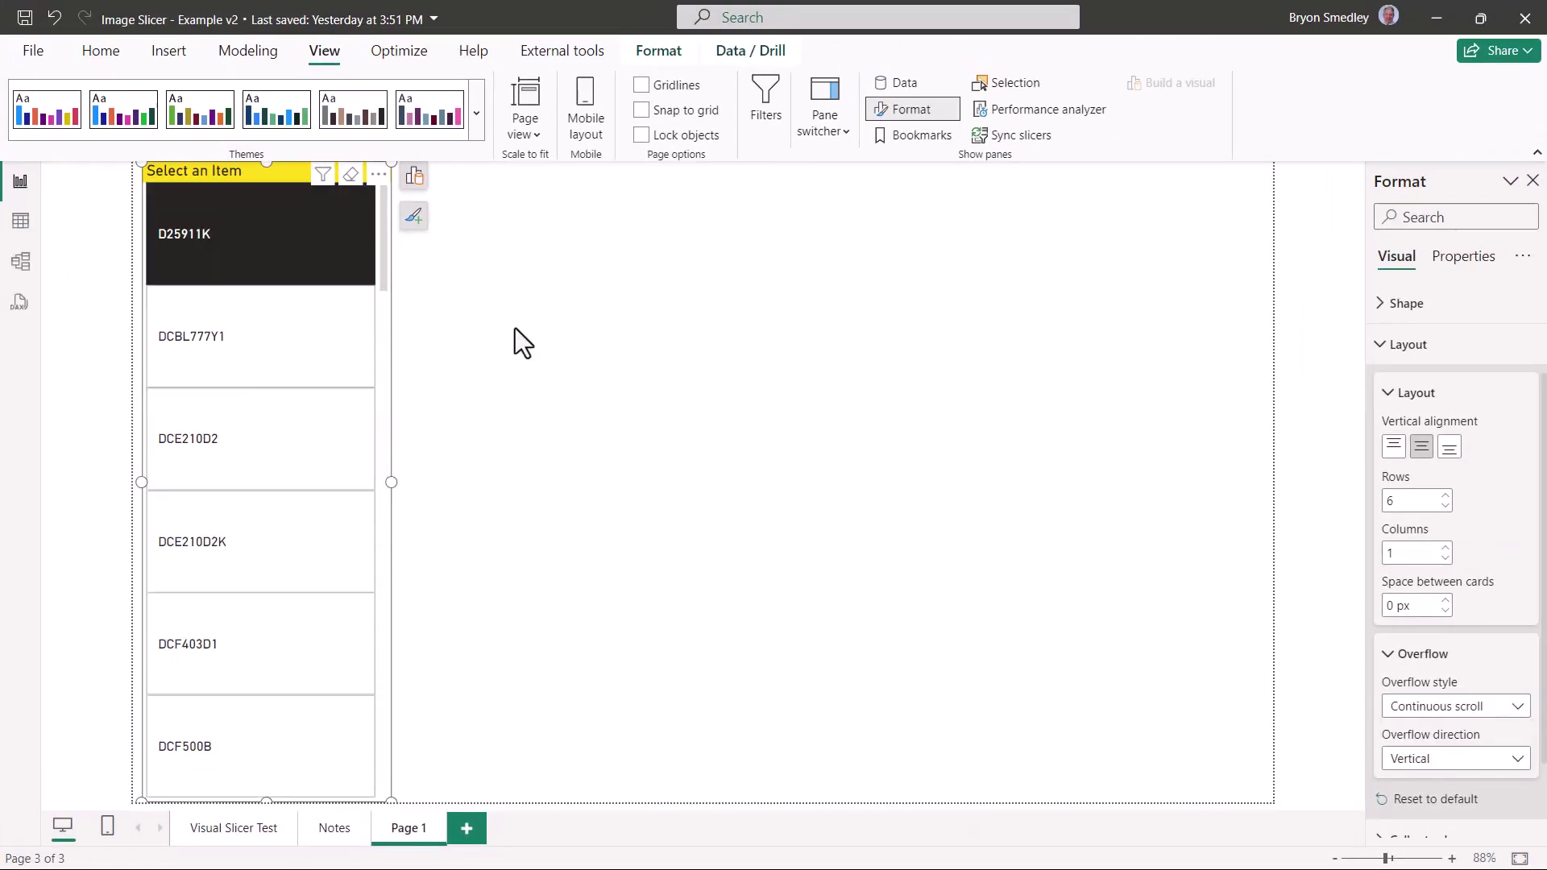
pyautogui.click(267, 789)
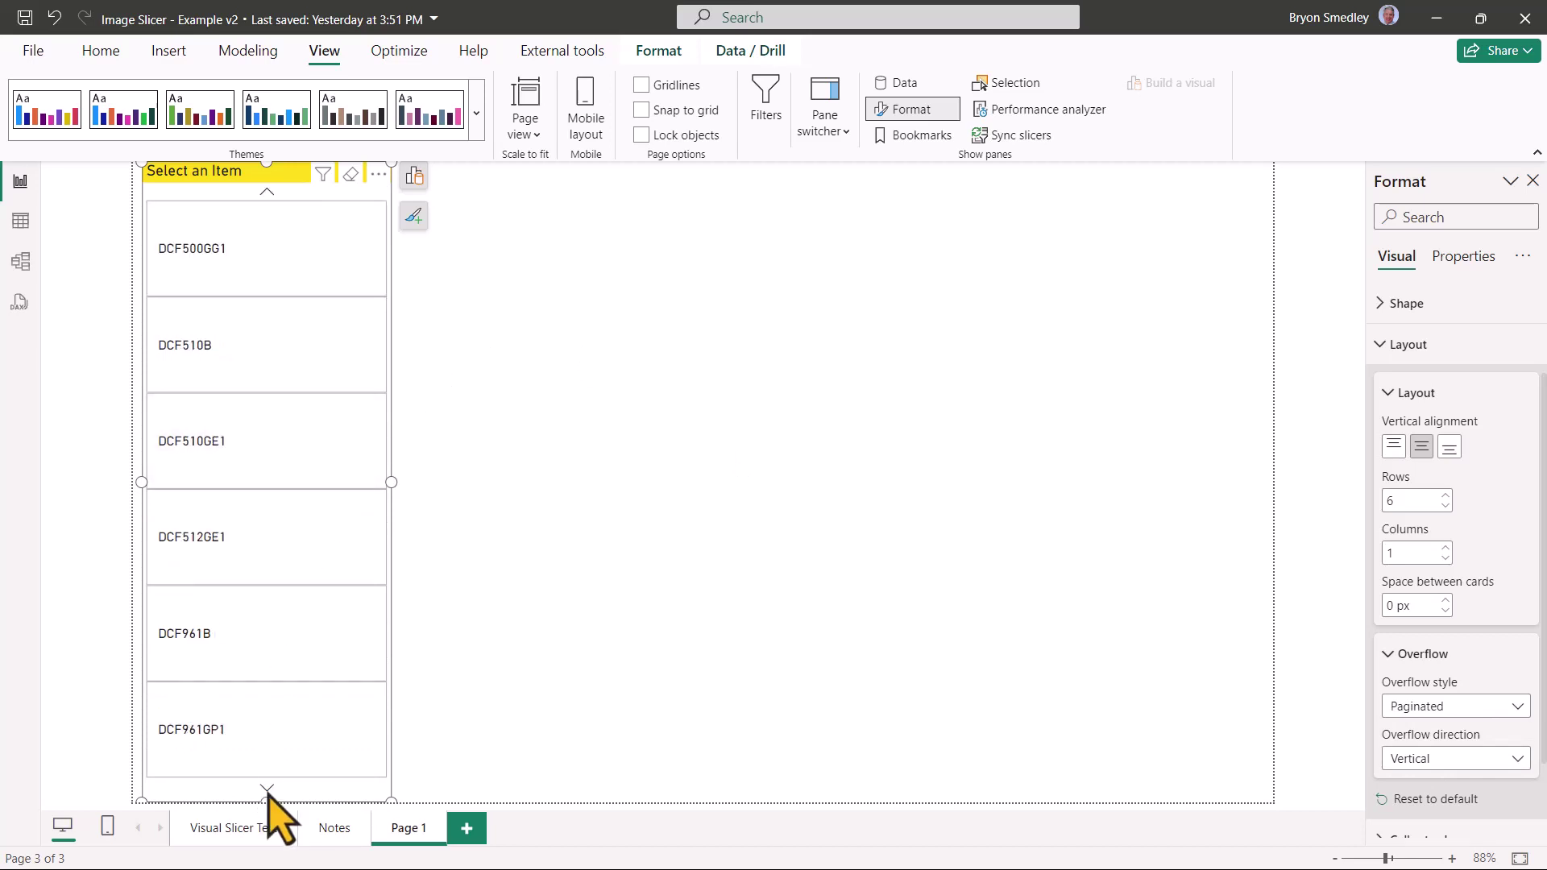
pyautogui.click(268, 789)
pyautogui.click(268, 789)
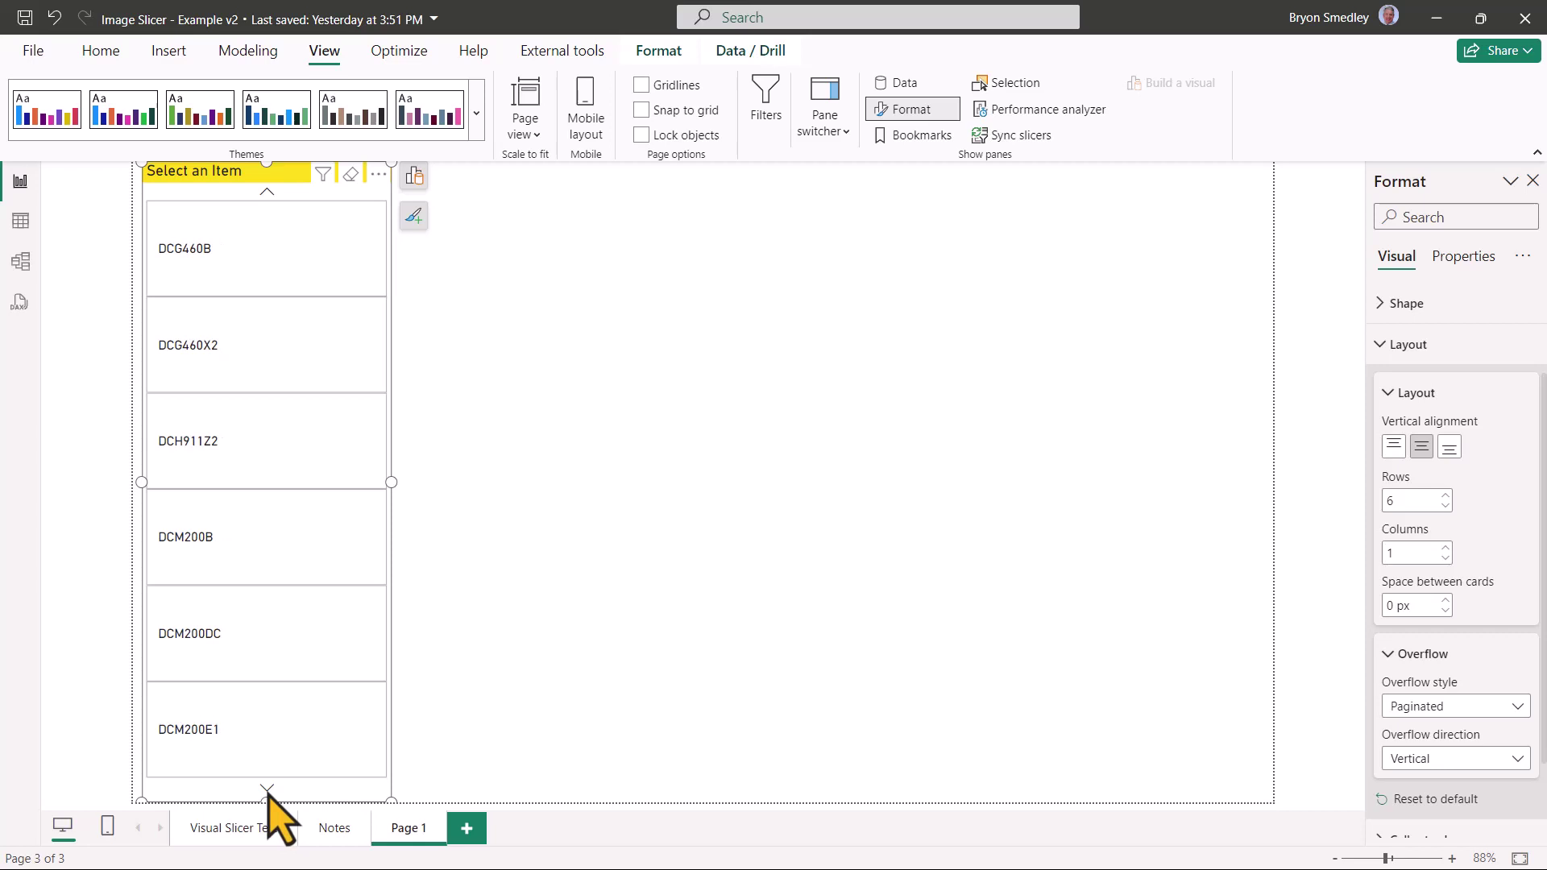
pyautogui.click(269, 793)
pyautogui.click(1455, 706)
pyautogui.click(1418, 770)
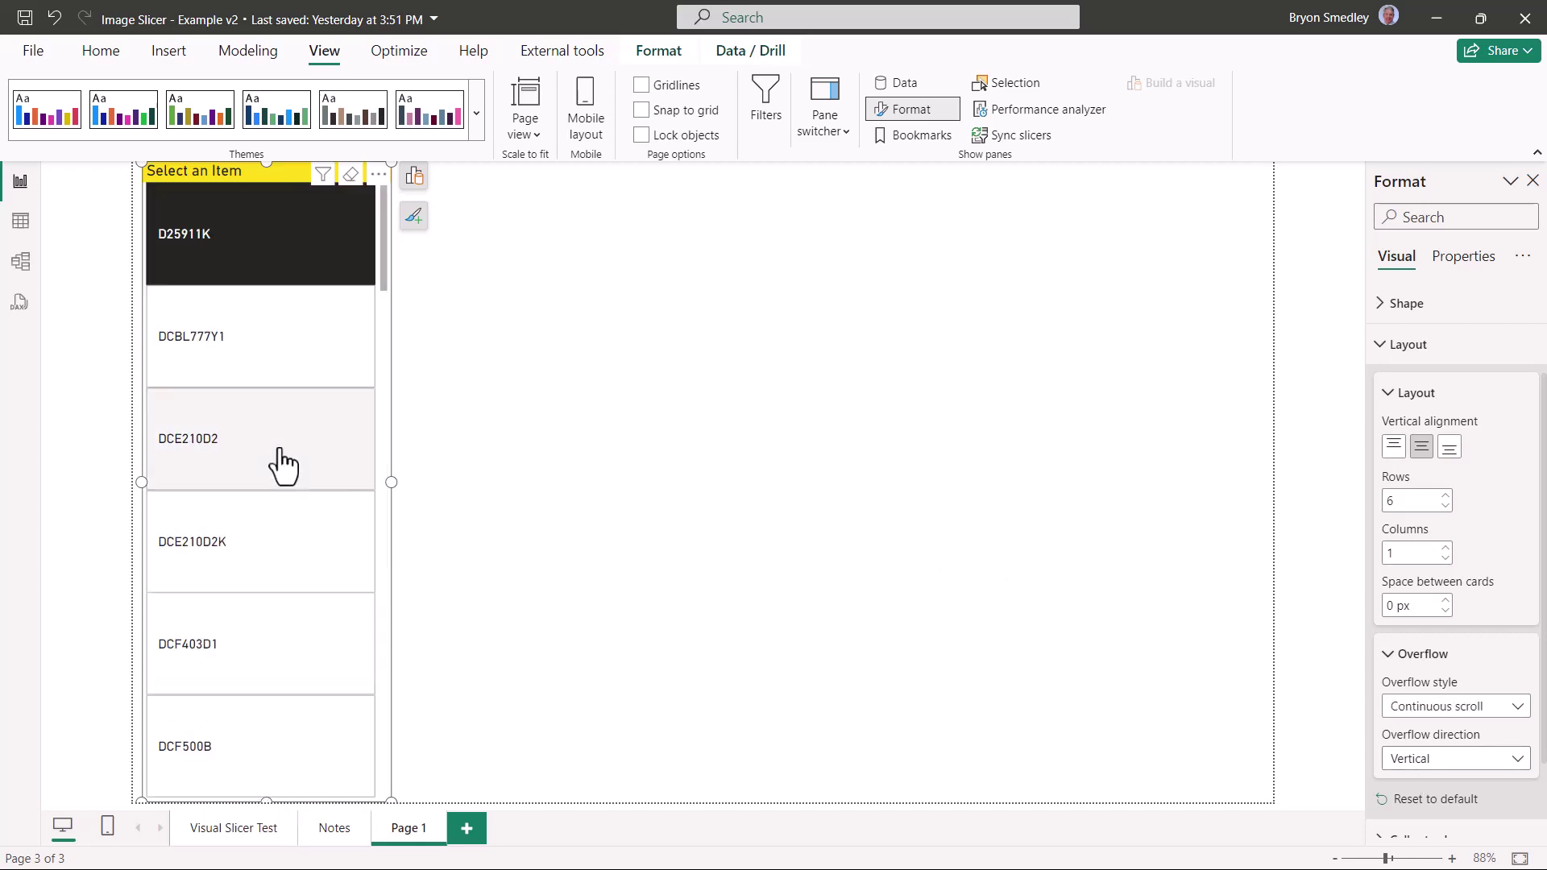
# - Test Horizontal overflow direction, then set it back to Vertical
pyautogui.scroll(-10, 301, 339)
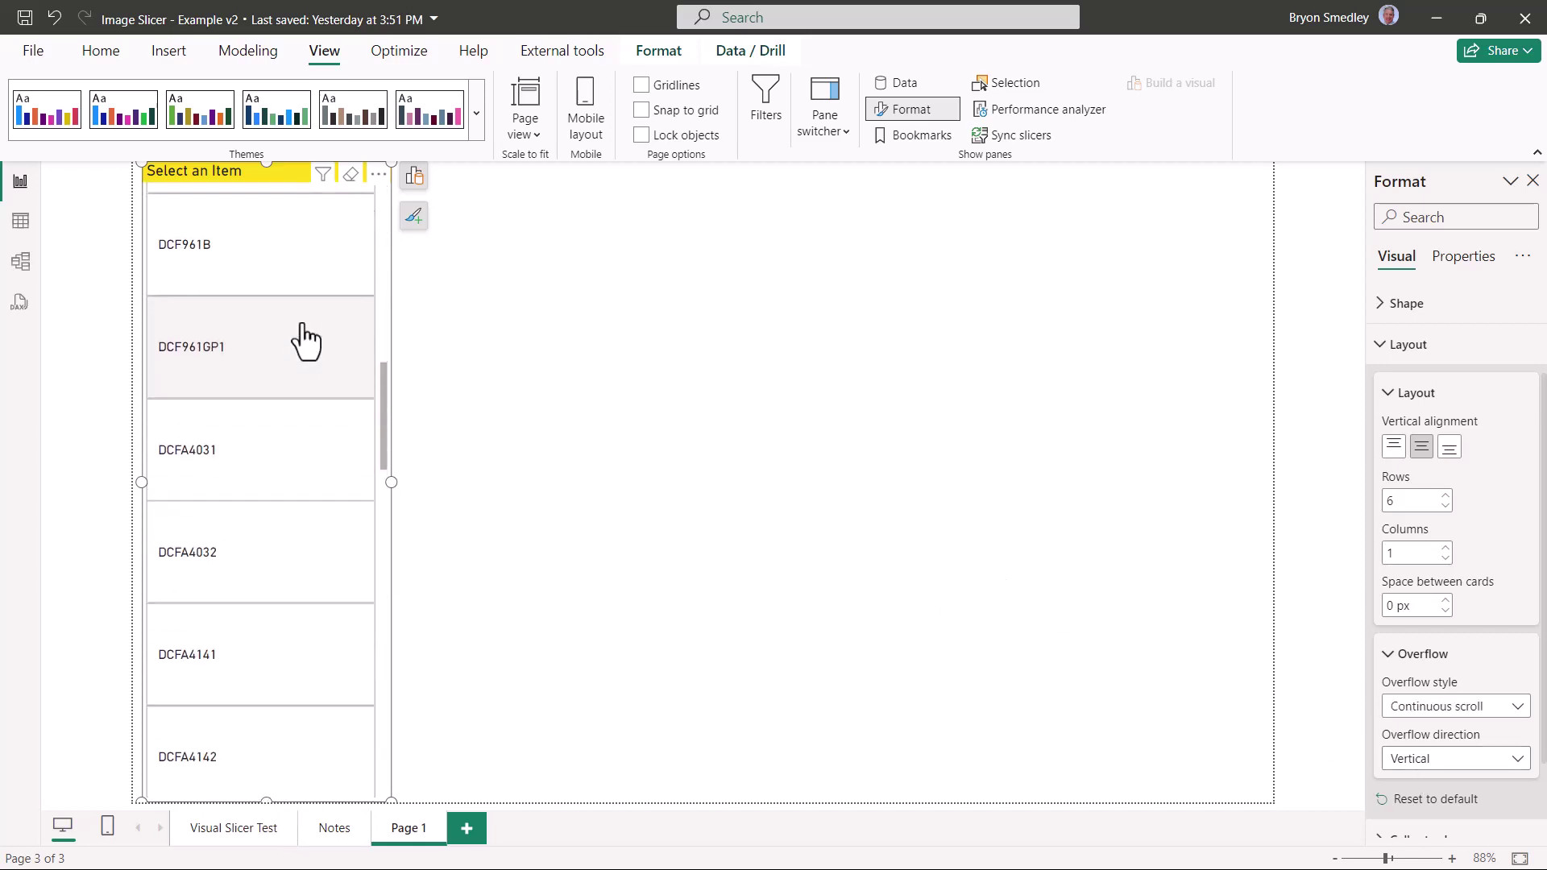
pyautogui.scroll(5, 302, 337)
pyautogui.click(1433, 761)
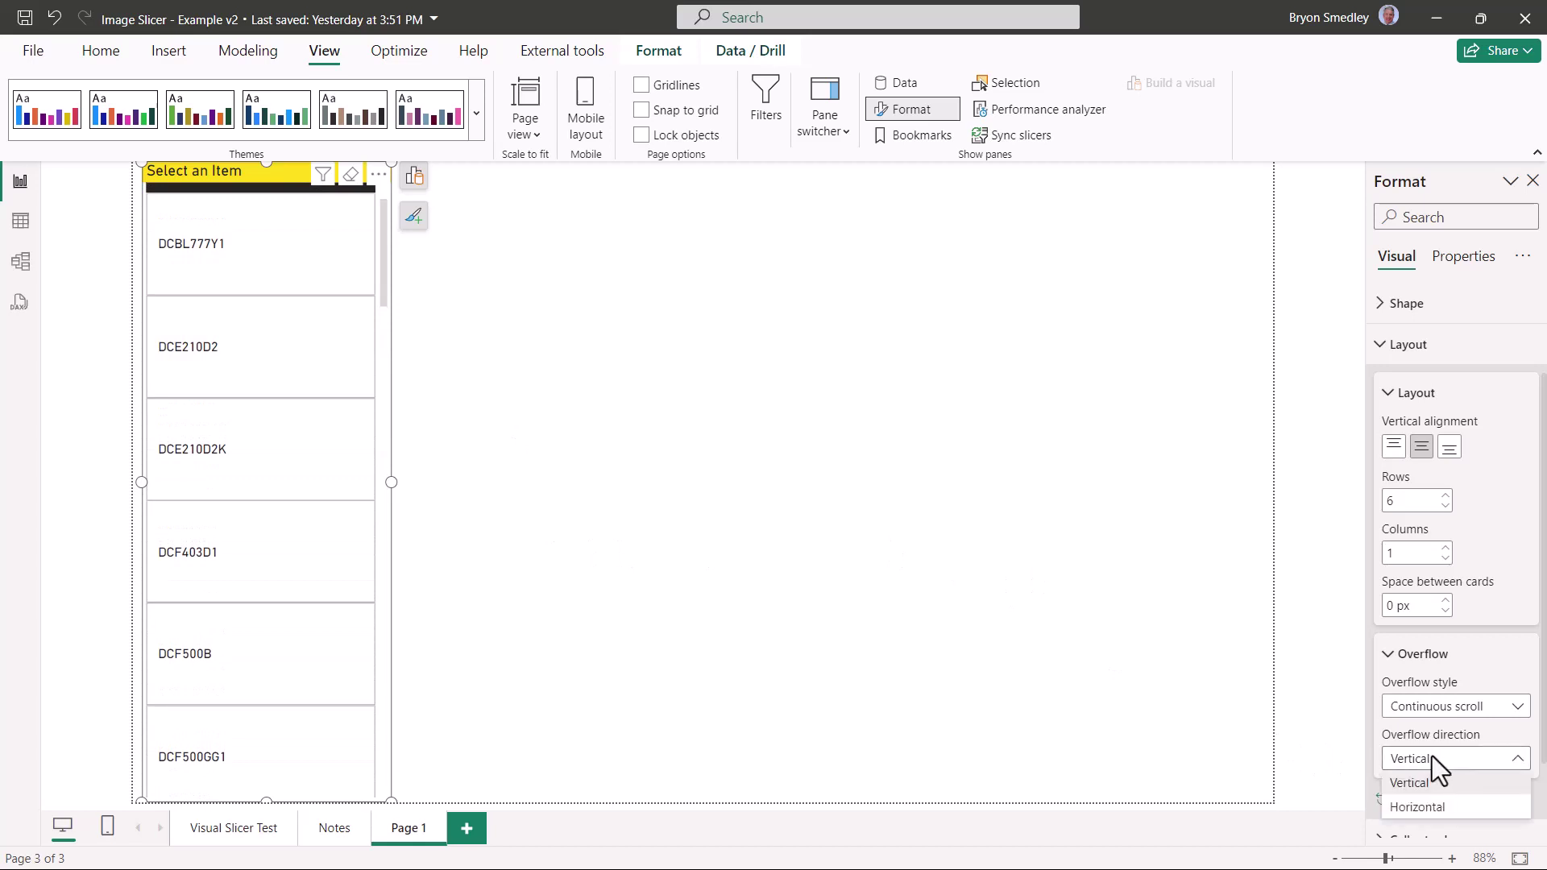
pyautogui.click(1418, 807)
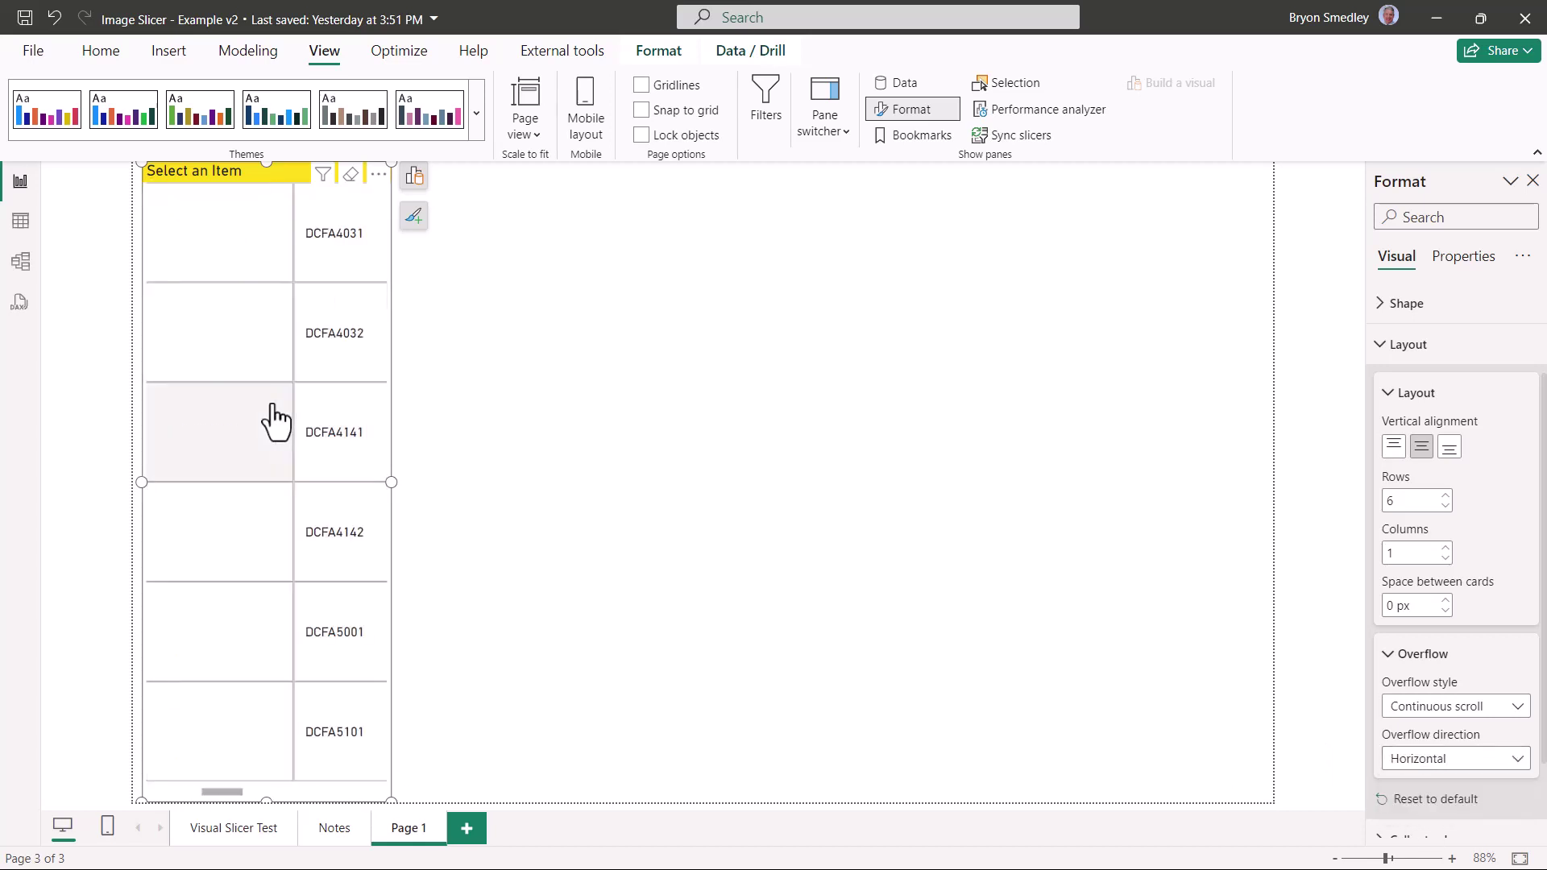
pyautogui.click(1428, 760)
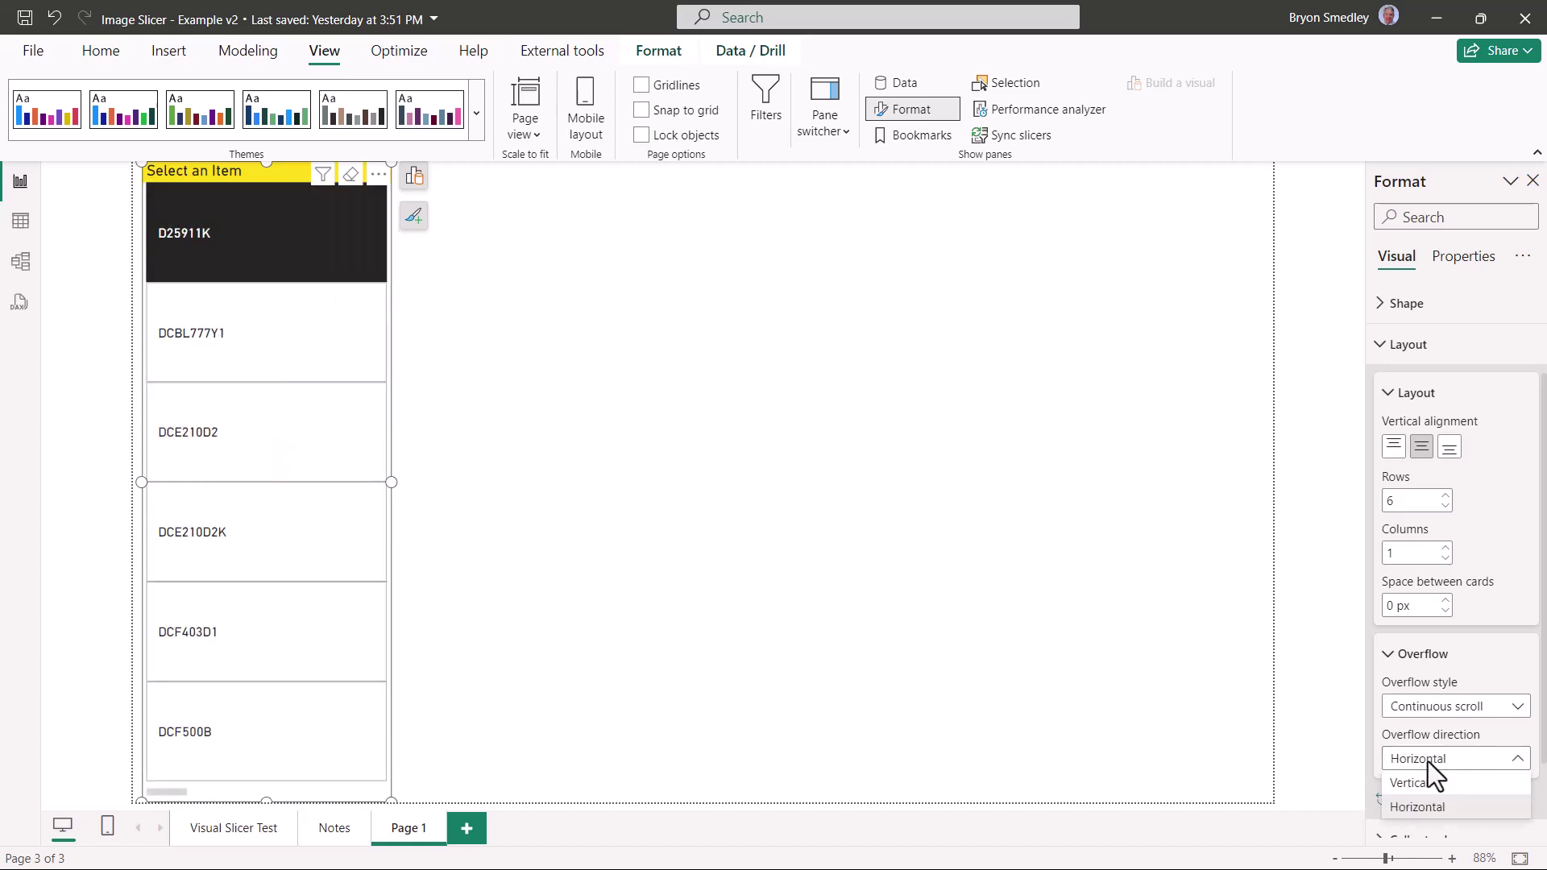
pyautogui.click(1417, 783)
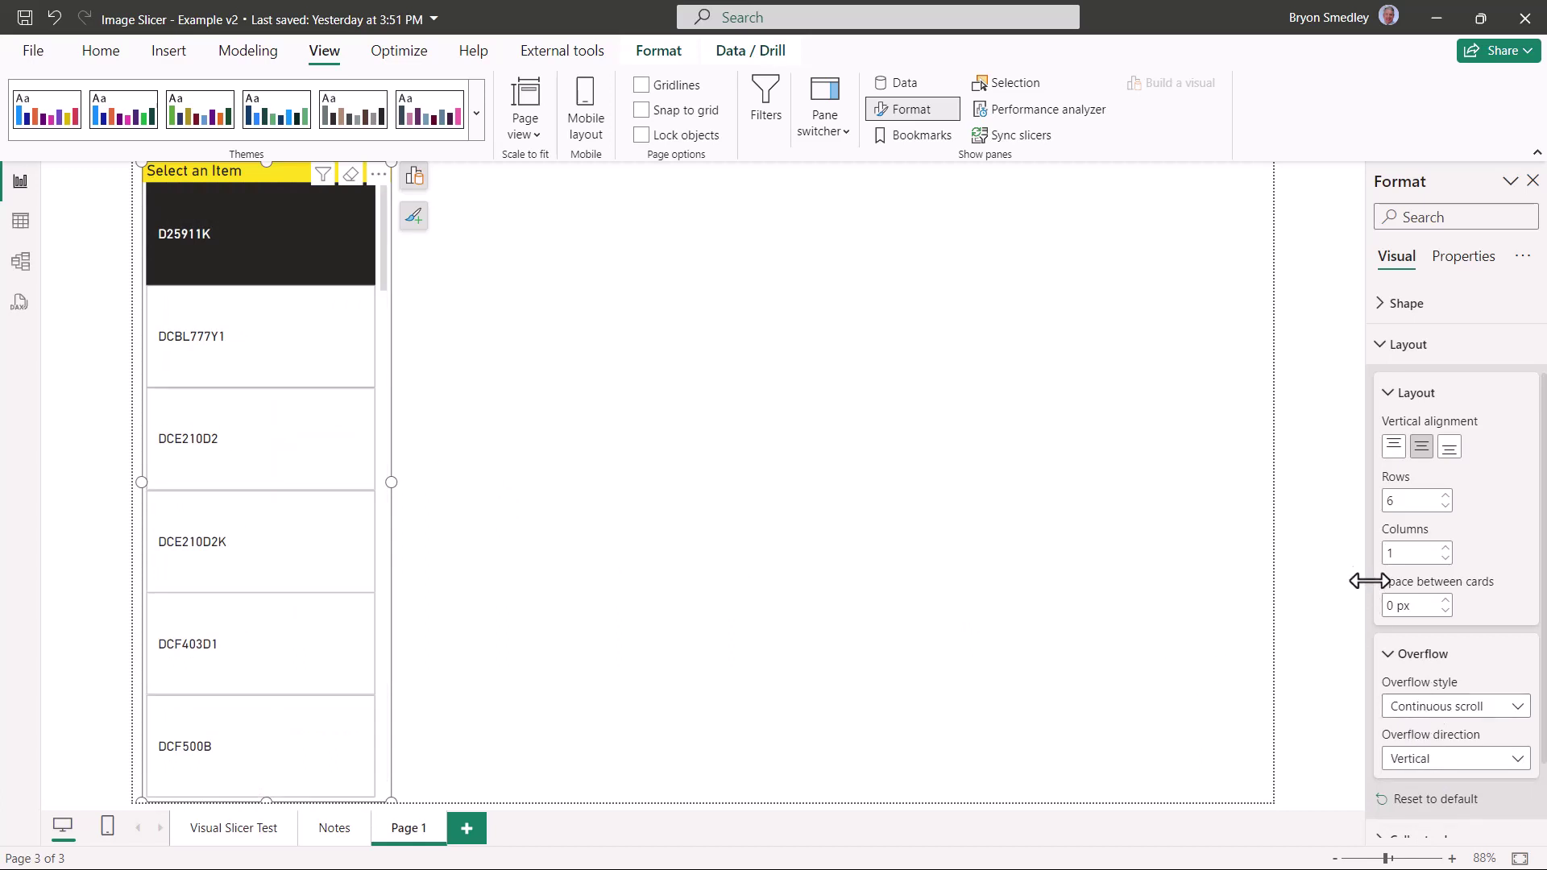
# - Center the item labels and add Image URL pictures at Normal fit with a tighter image-text gap
pyautogui.click(1383, 516)
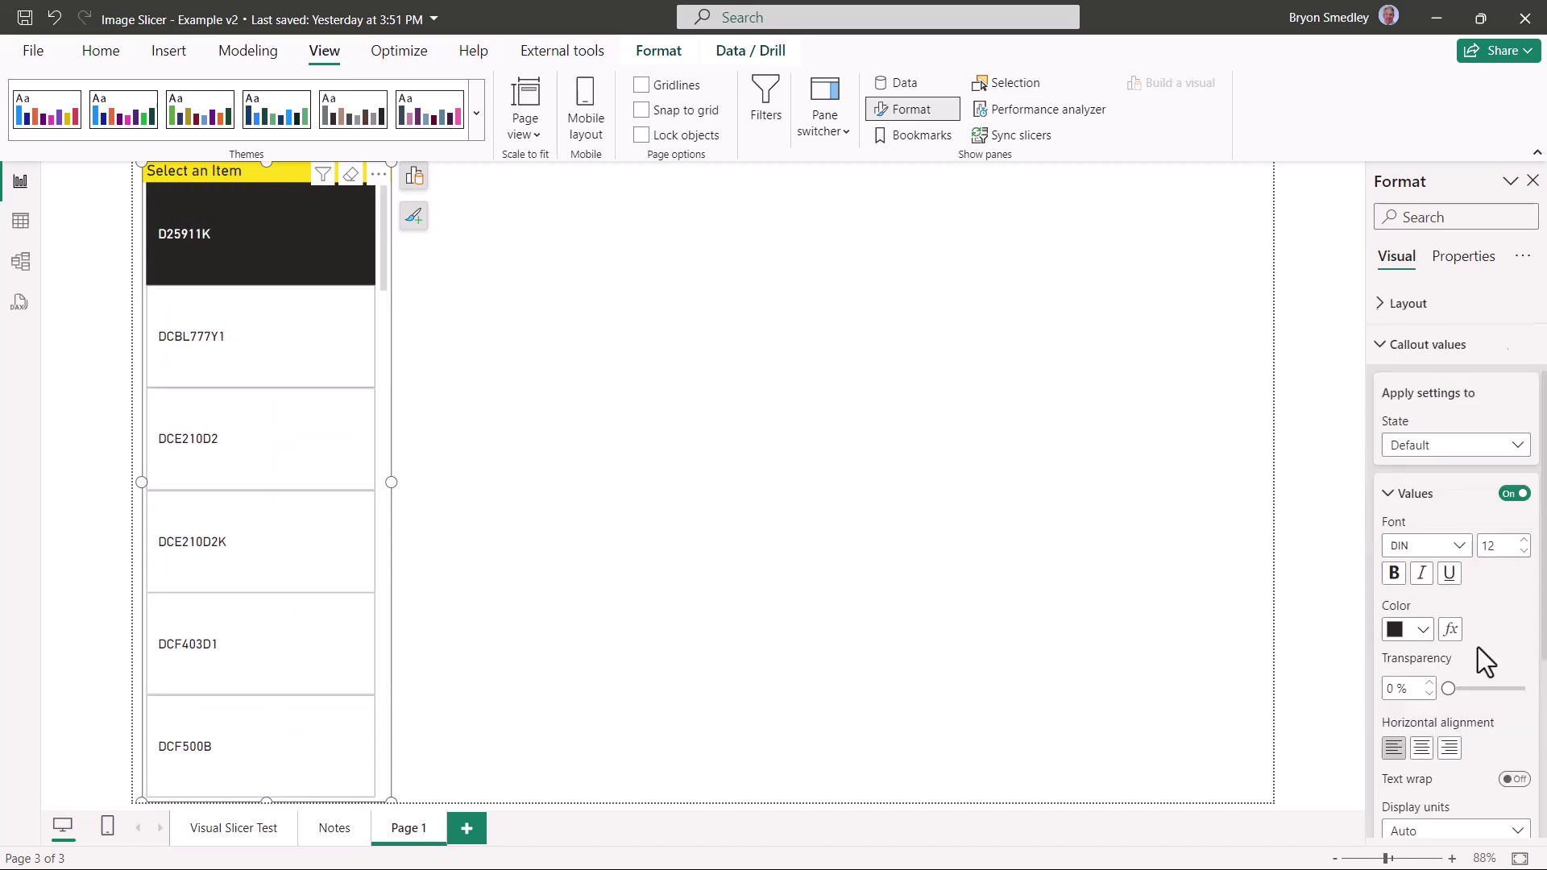
pyautogui.click(1422, 748)
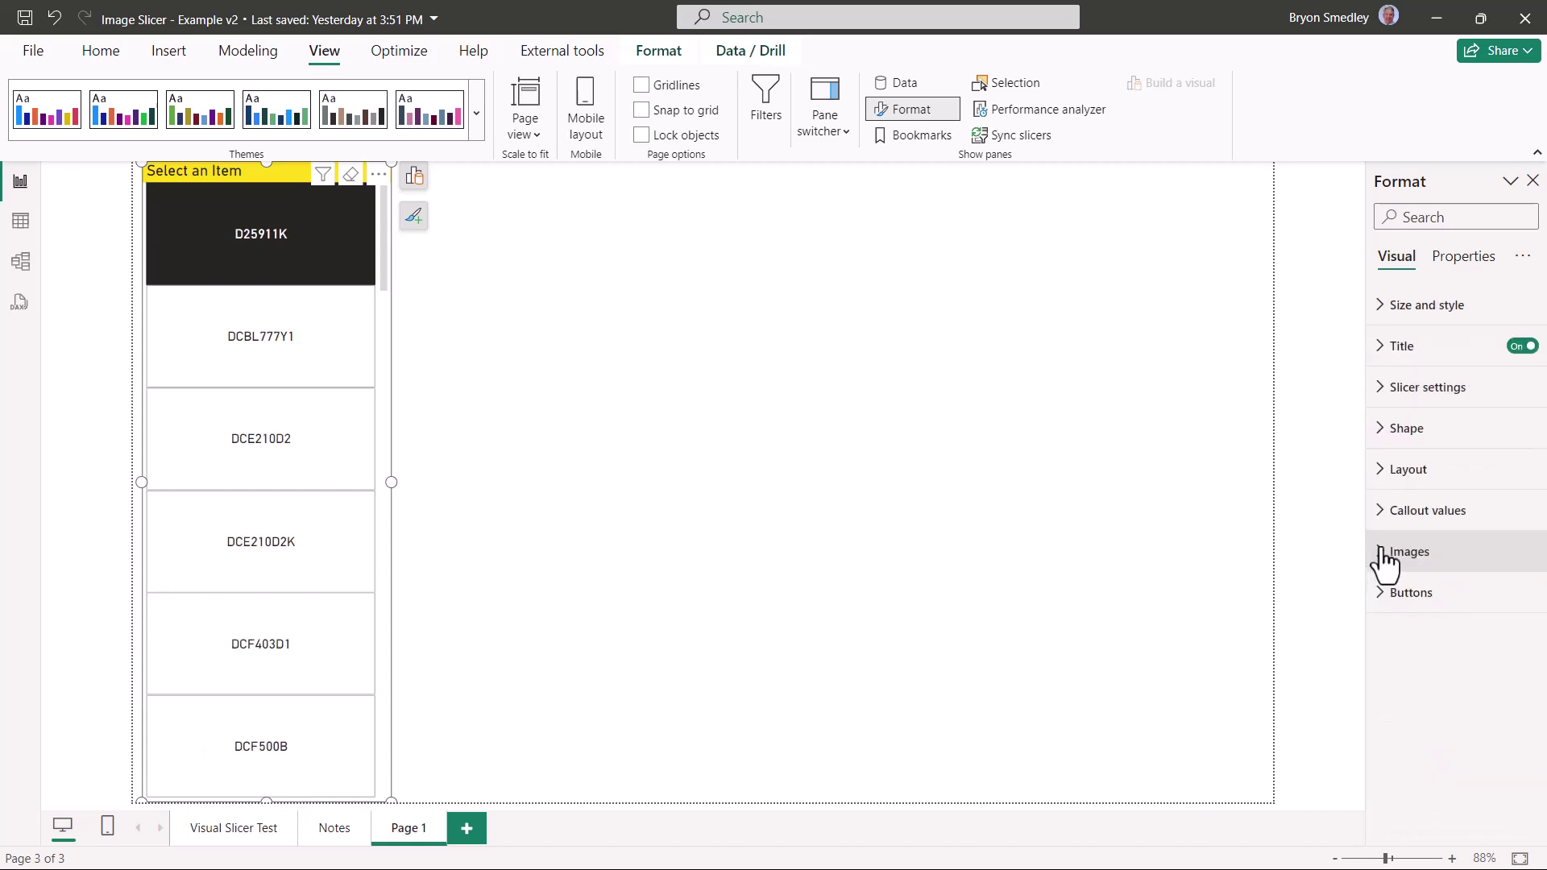
pyautogui.click(1384, 553)
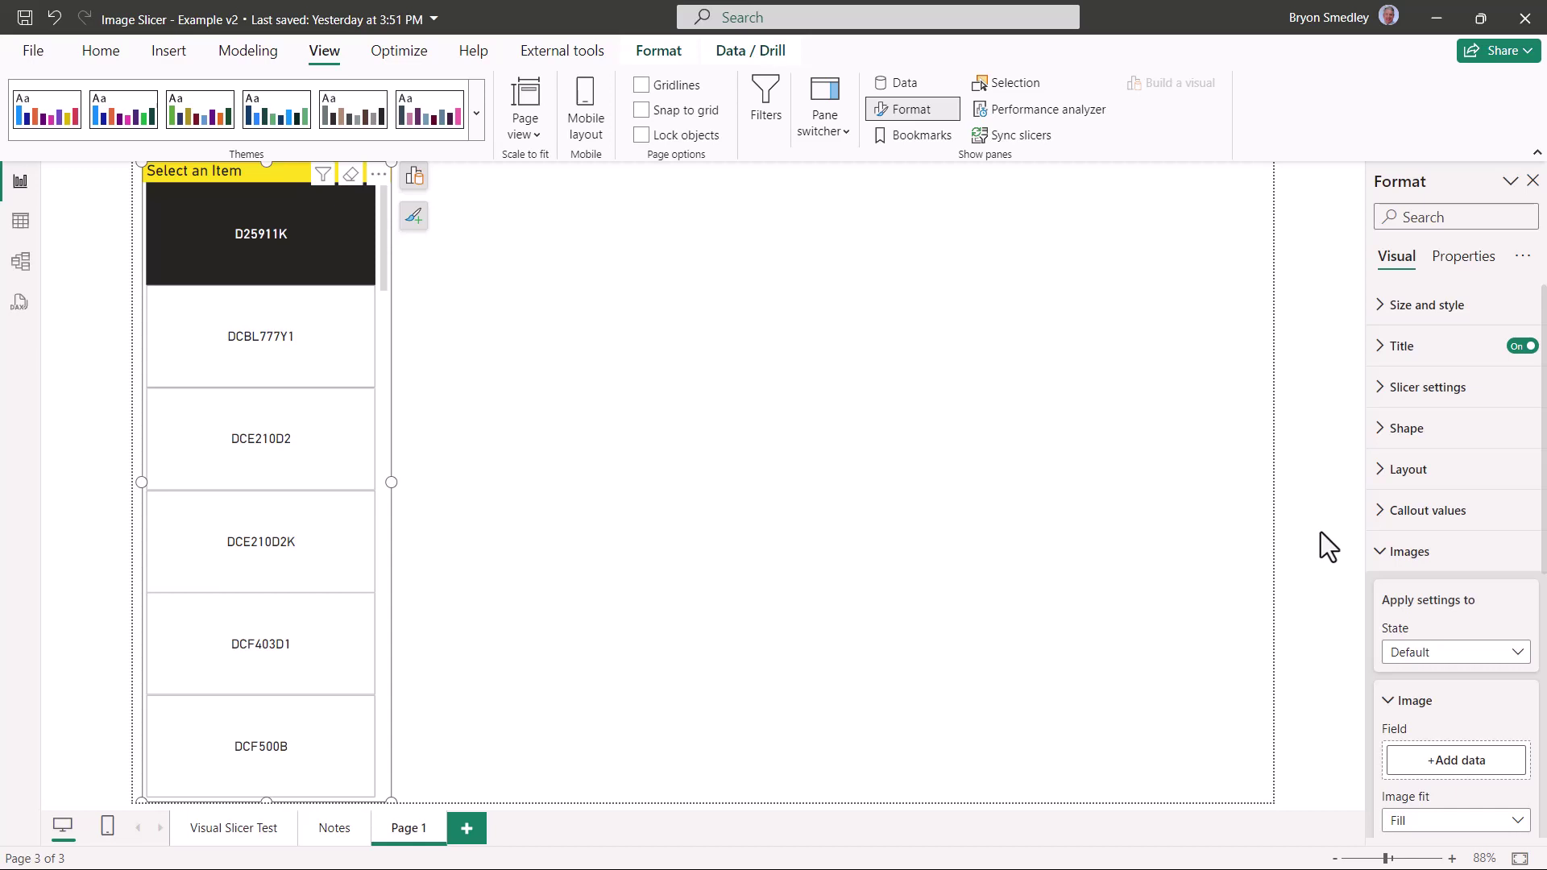
pyautogui.click(1457, 761)
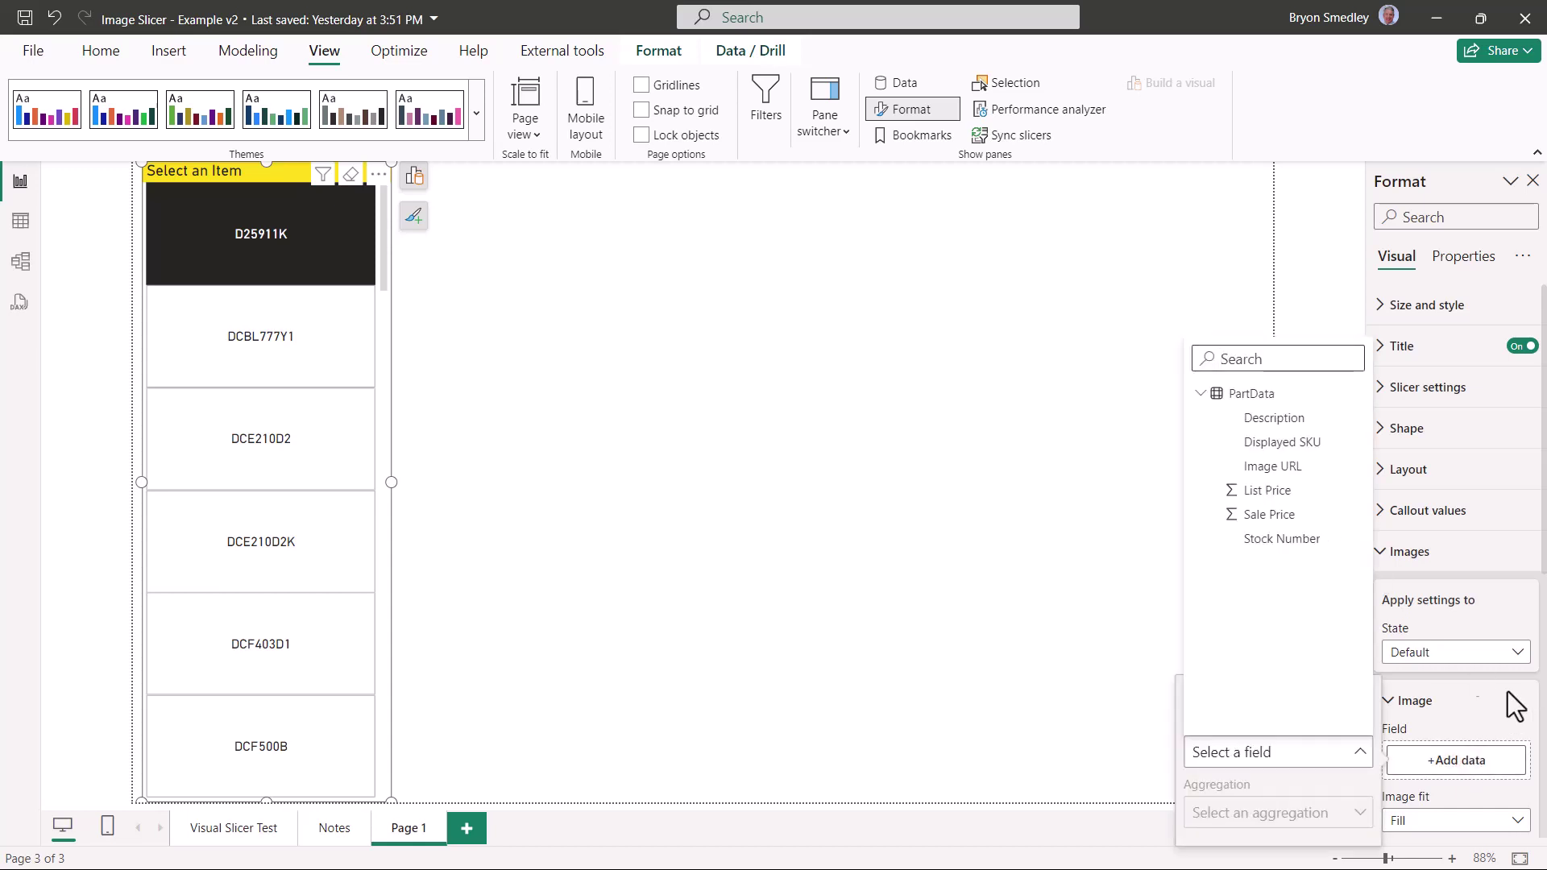
pyautogui.click(1271, 467)
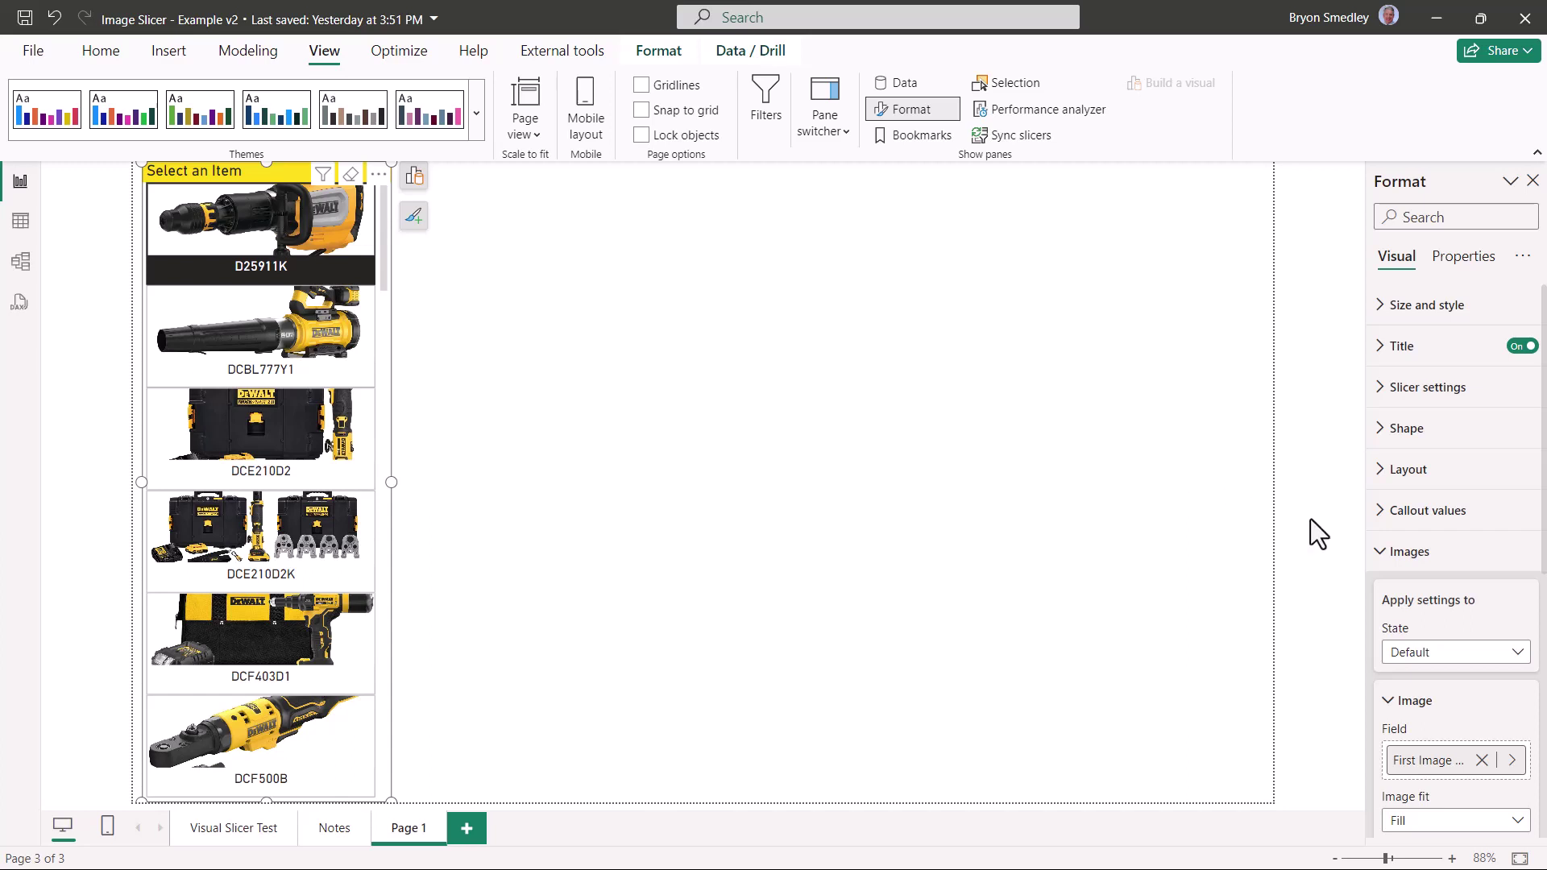
pyautogui.scroll(-3, 1442, 580)
pyautogui.click(1447, 571)
pyautogui.click(1443, 596)
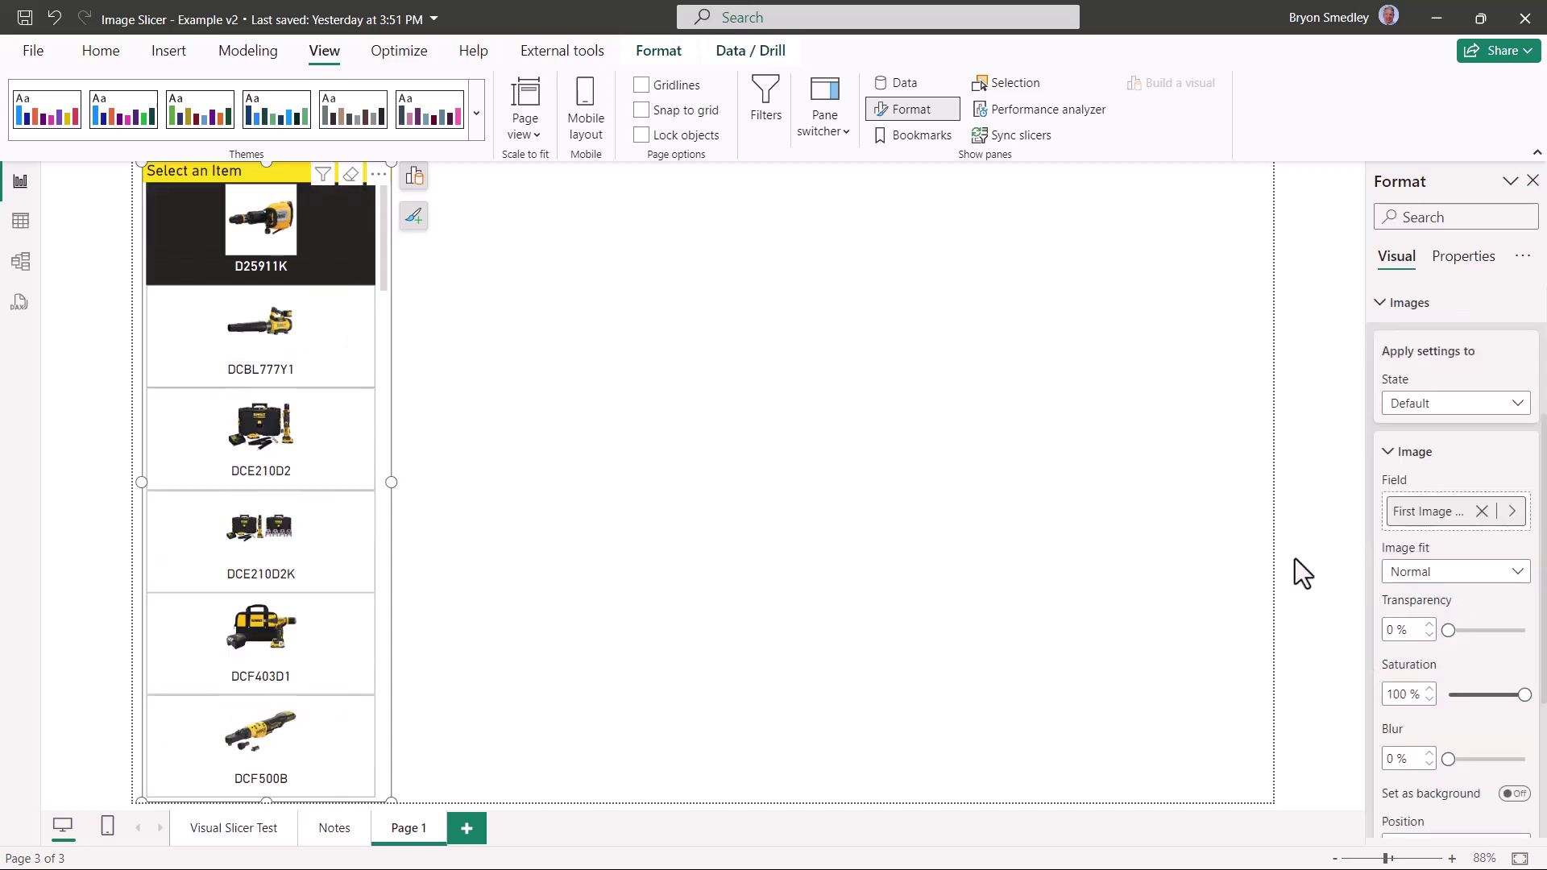
pyautogui.scroll(-3, 1462, 709)
pyautogui.click(1445, 713)
pyautogui.click(1446, 714)
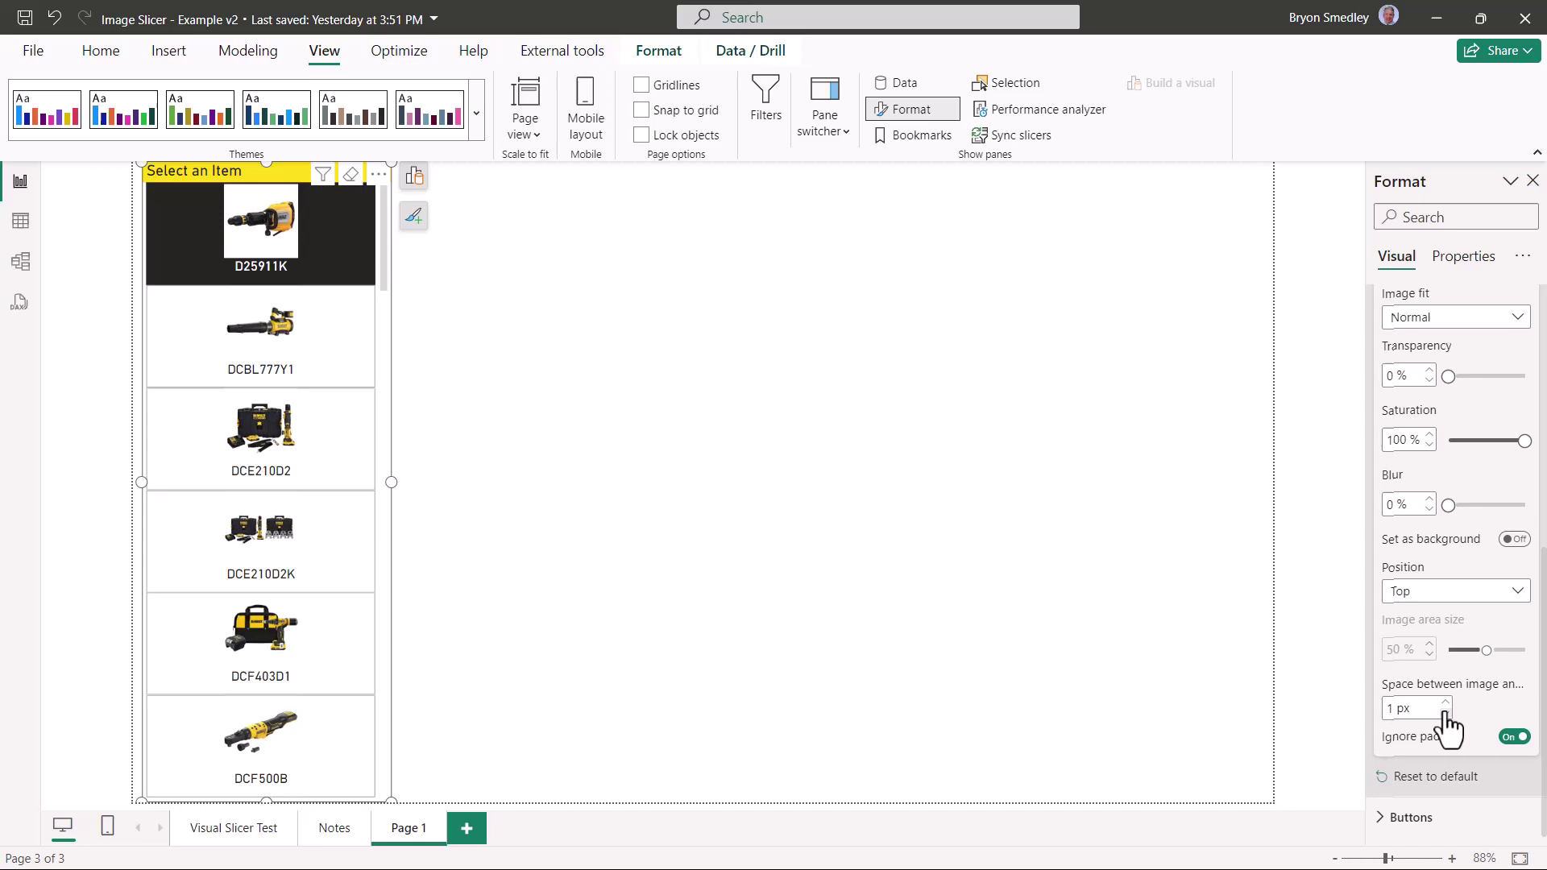
pyautogui.click(1446, 714)
pyautogui.click(1445, 714)
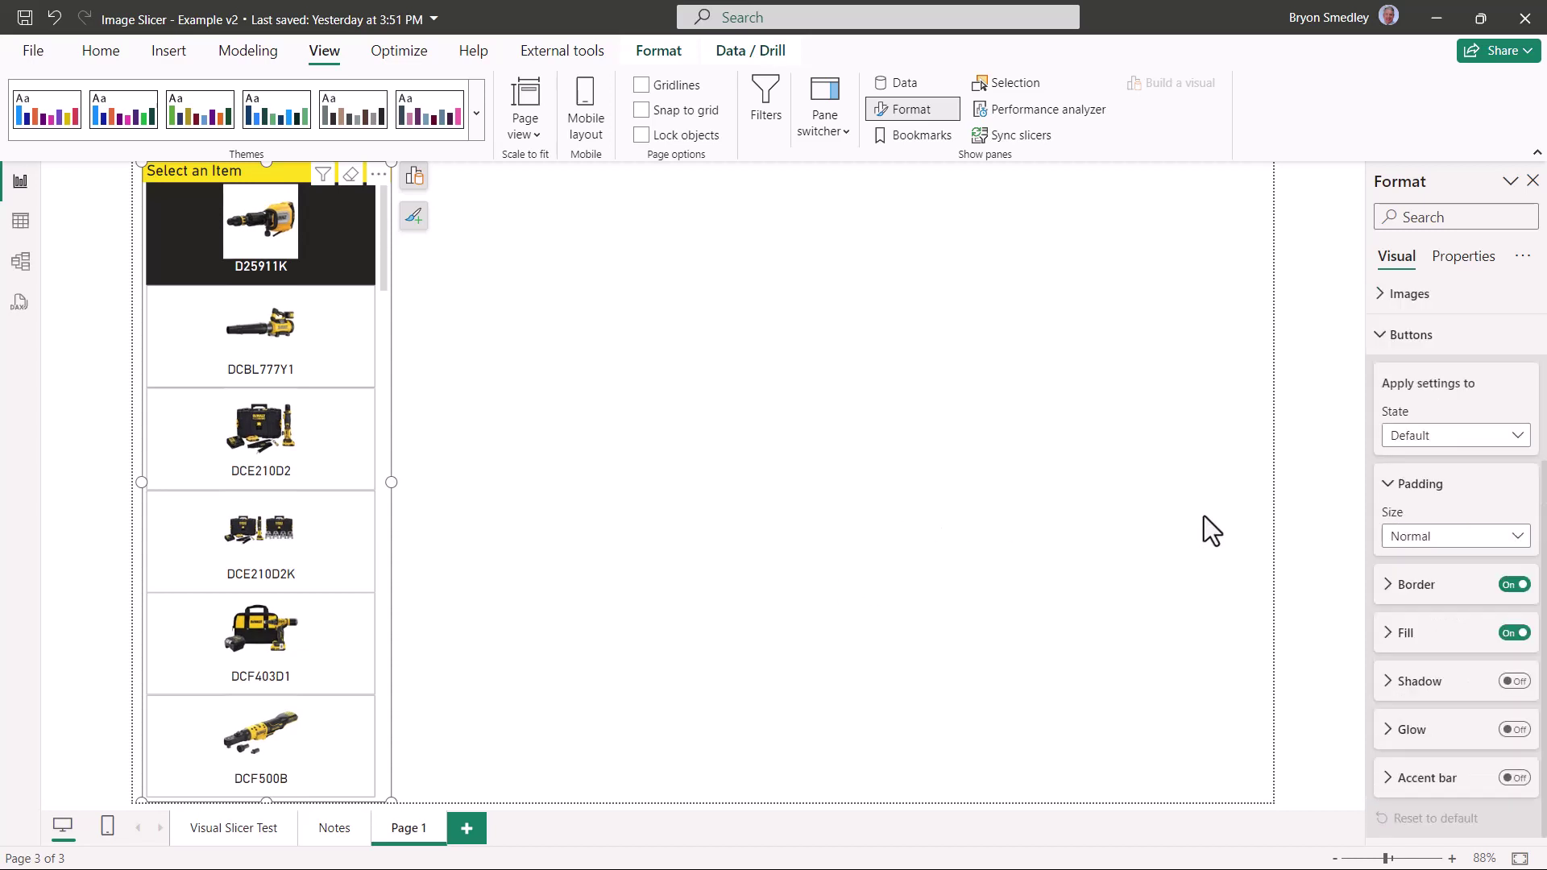
# - Turn off the slicer buttons' default border and fill
pyautogui.click(1512, 585)
pyautogui.click(1505, 637)
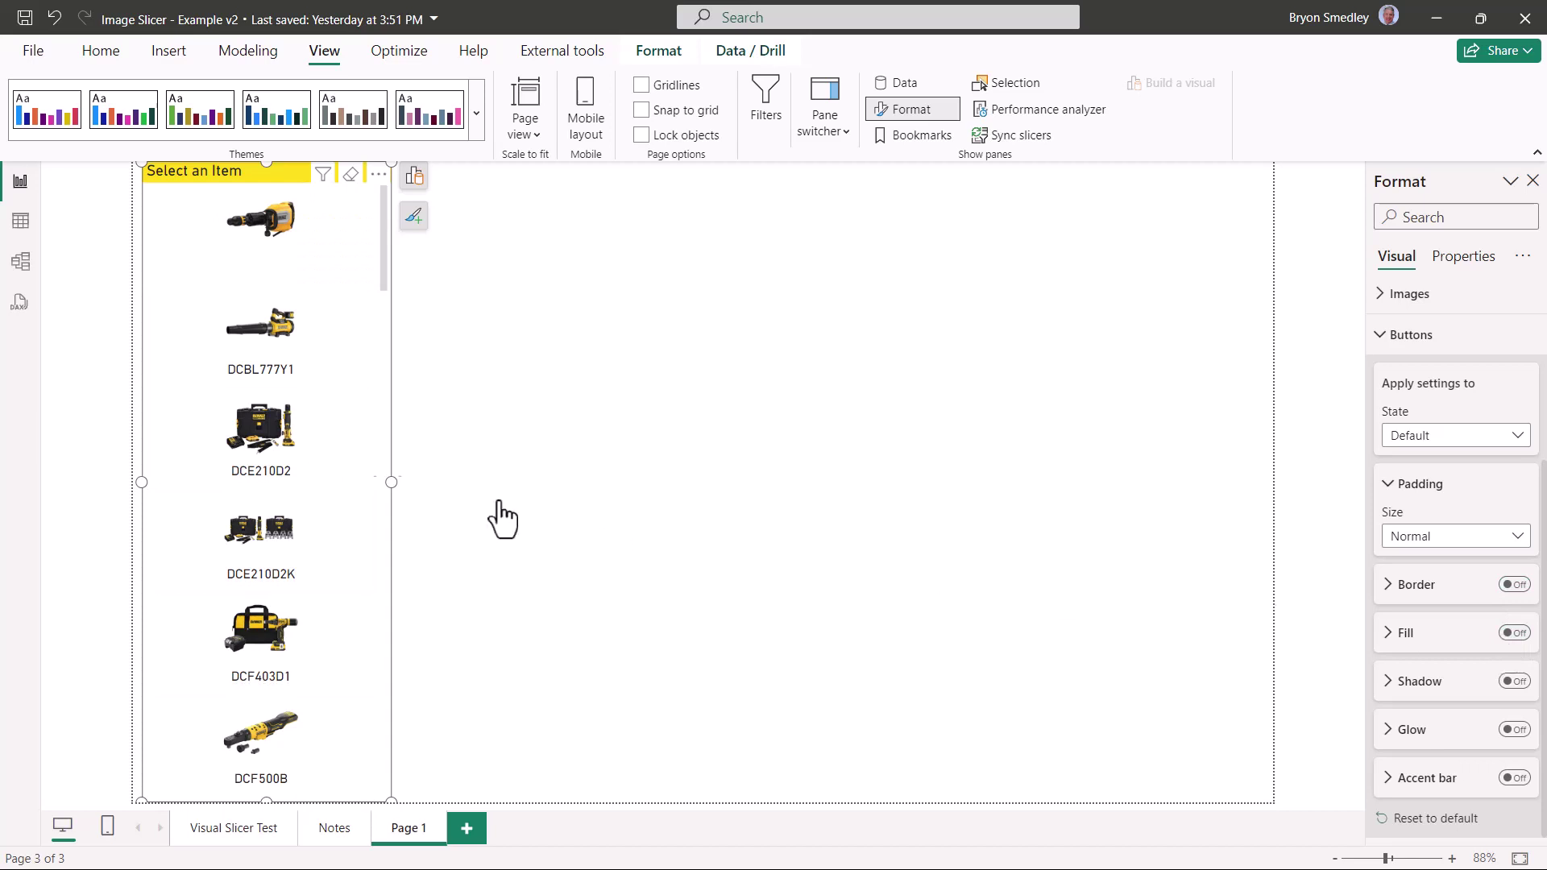
pyautogui.click(491, 515)
pyautogui.click(292, 487)
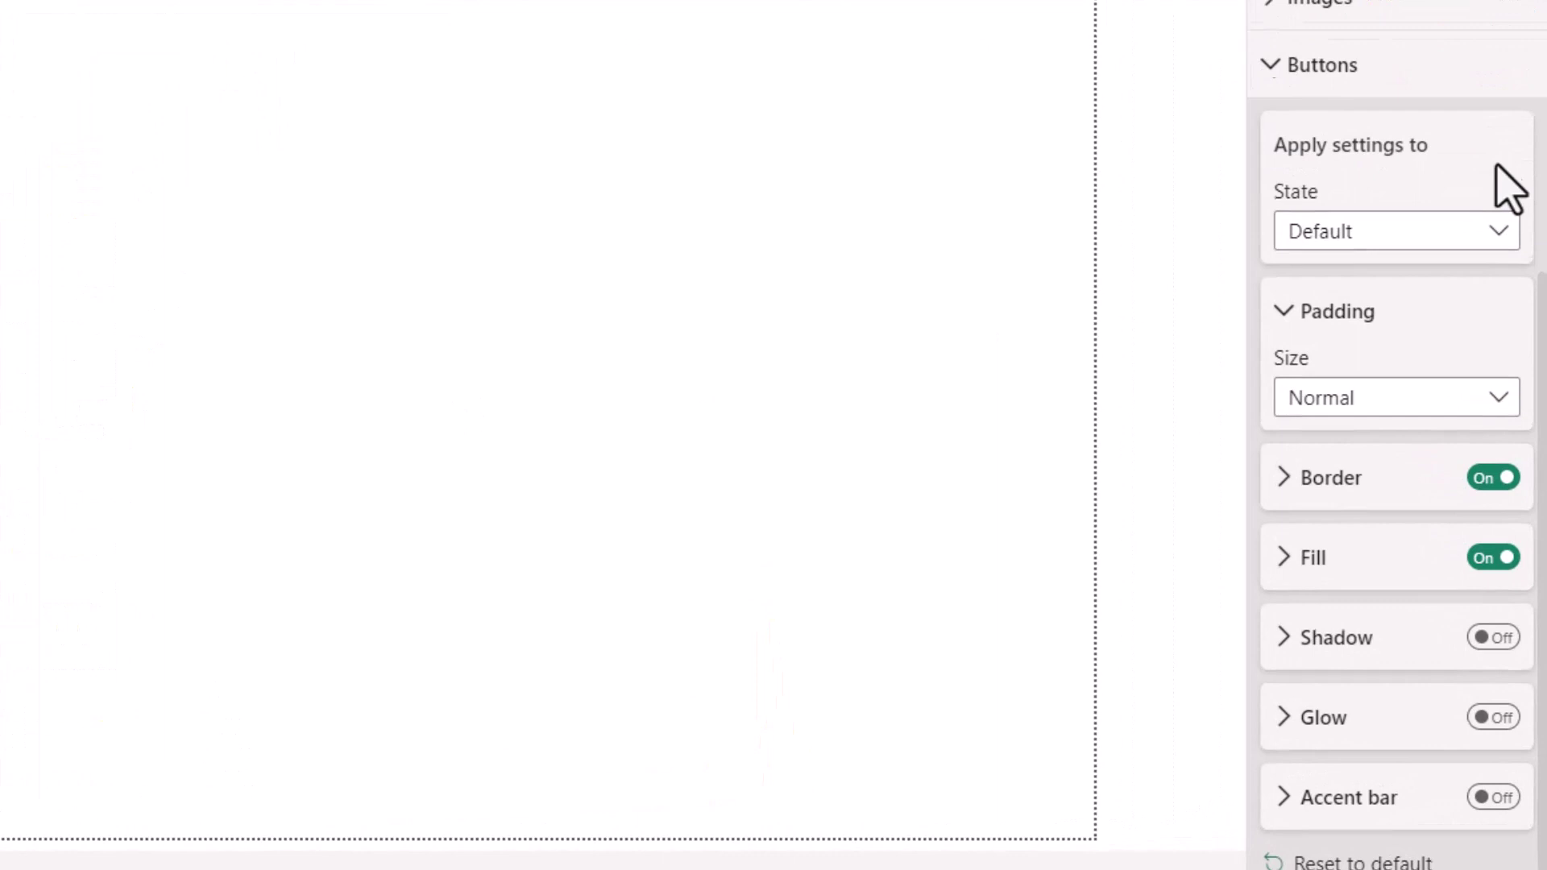
pyautogui.click(1481, 470)
pyautogui.click(1486, 551)
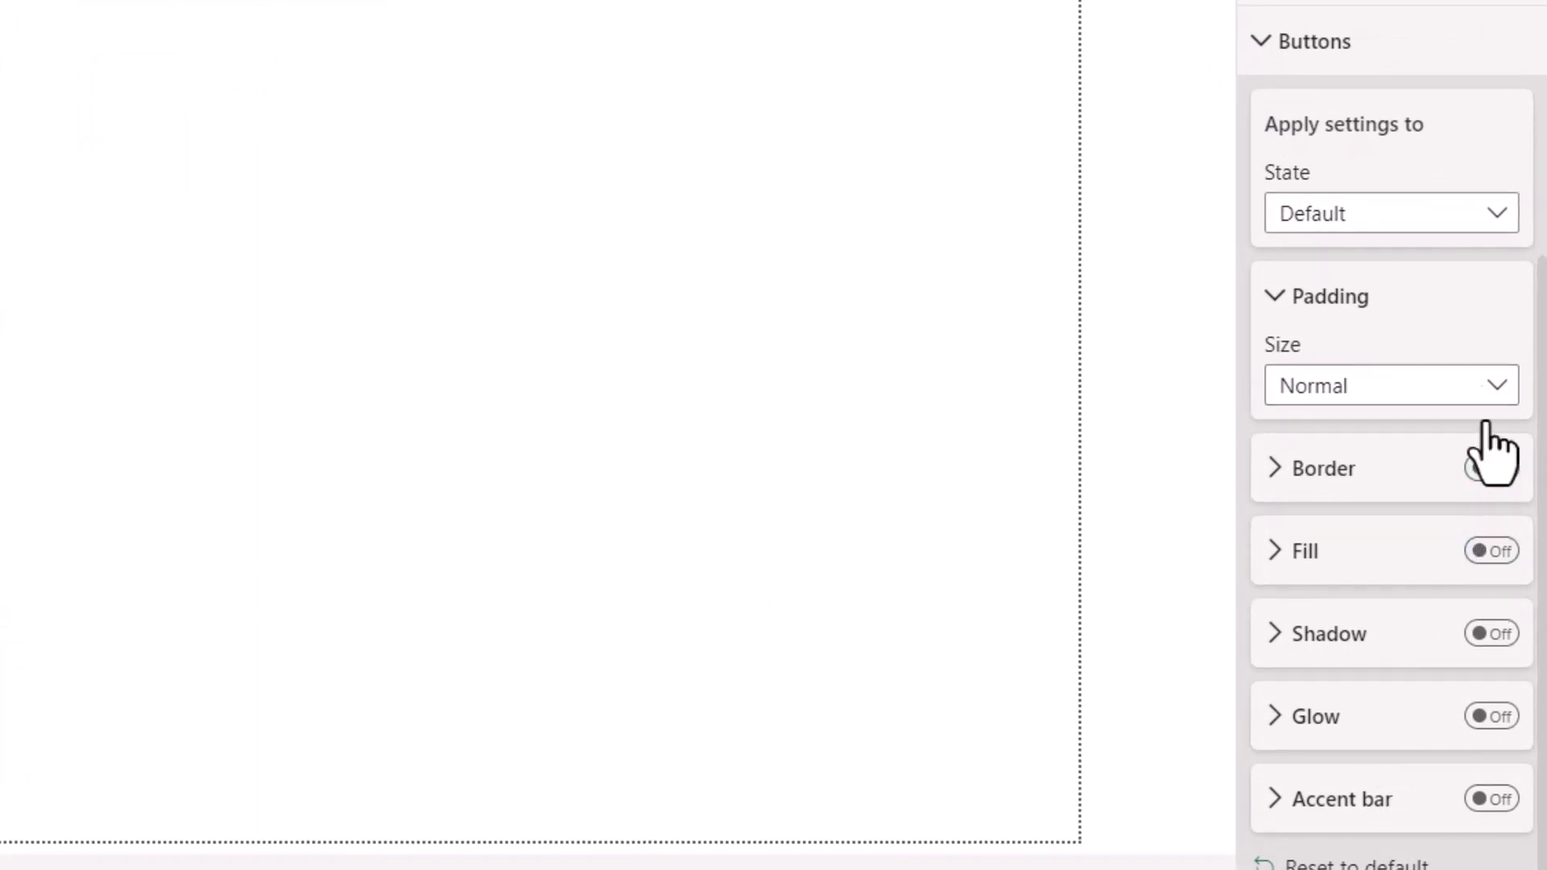
# - Give the Hover state a 2 px yellow border and a yellow accent bar
pyautogui.click(1487, 213)
pyautogui.click(1335, 299)
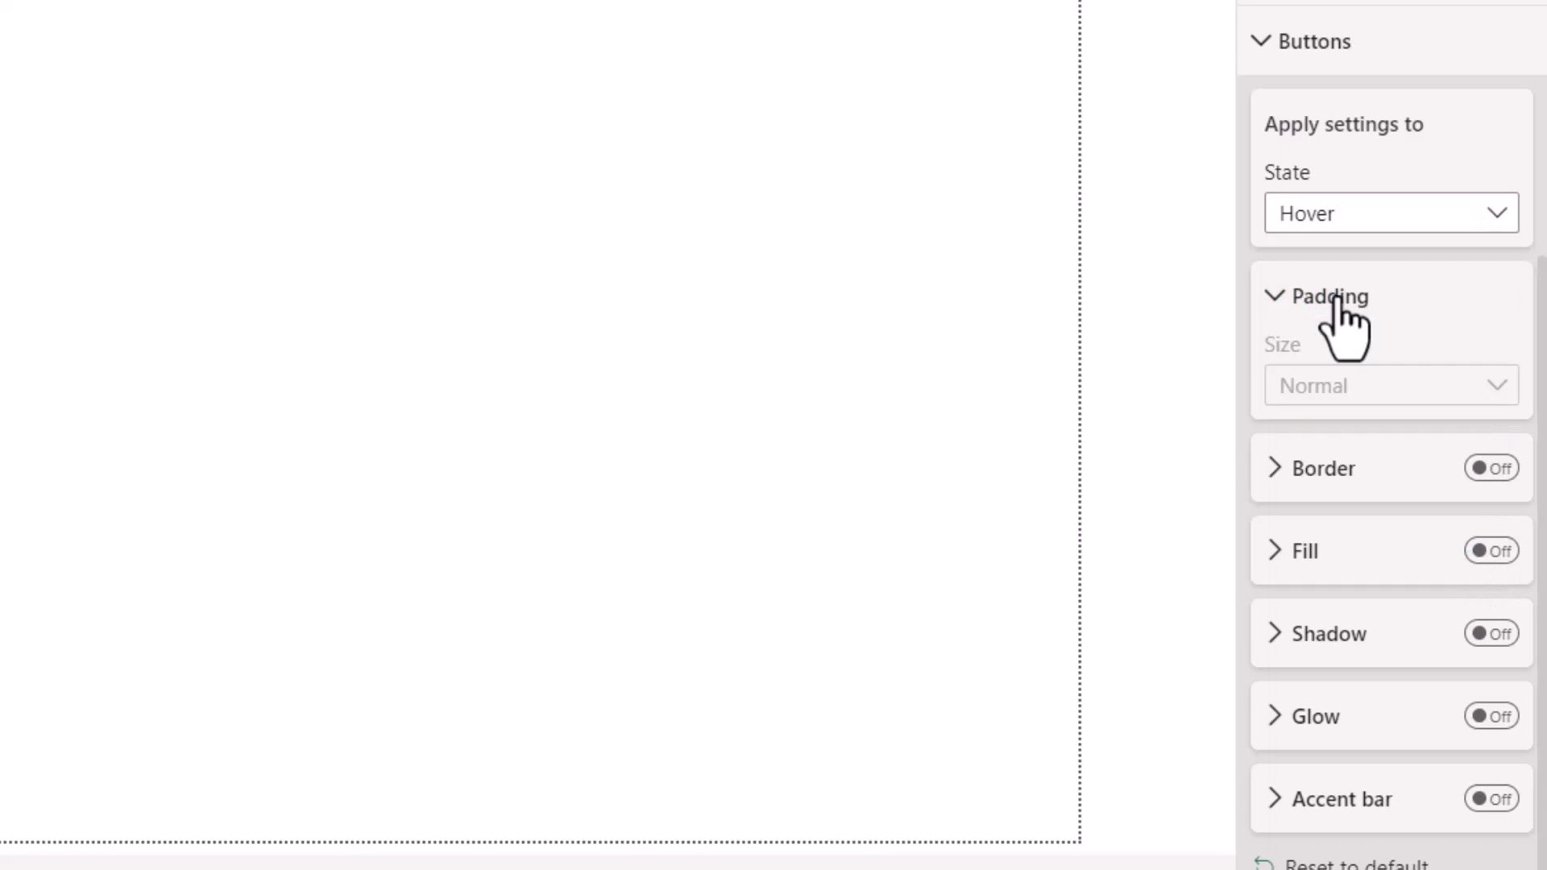
pyautogui.click(1491, 469)
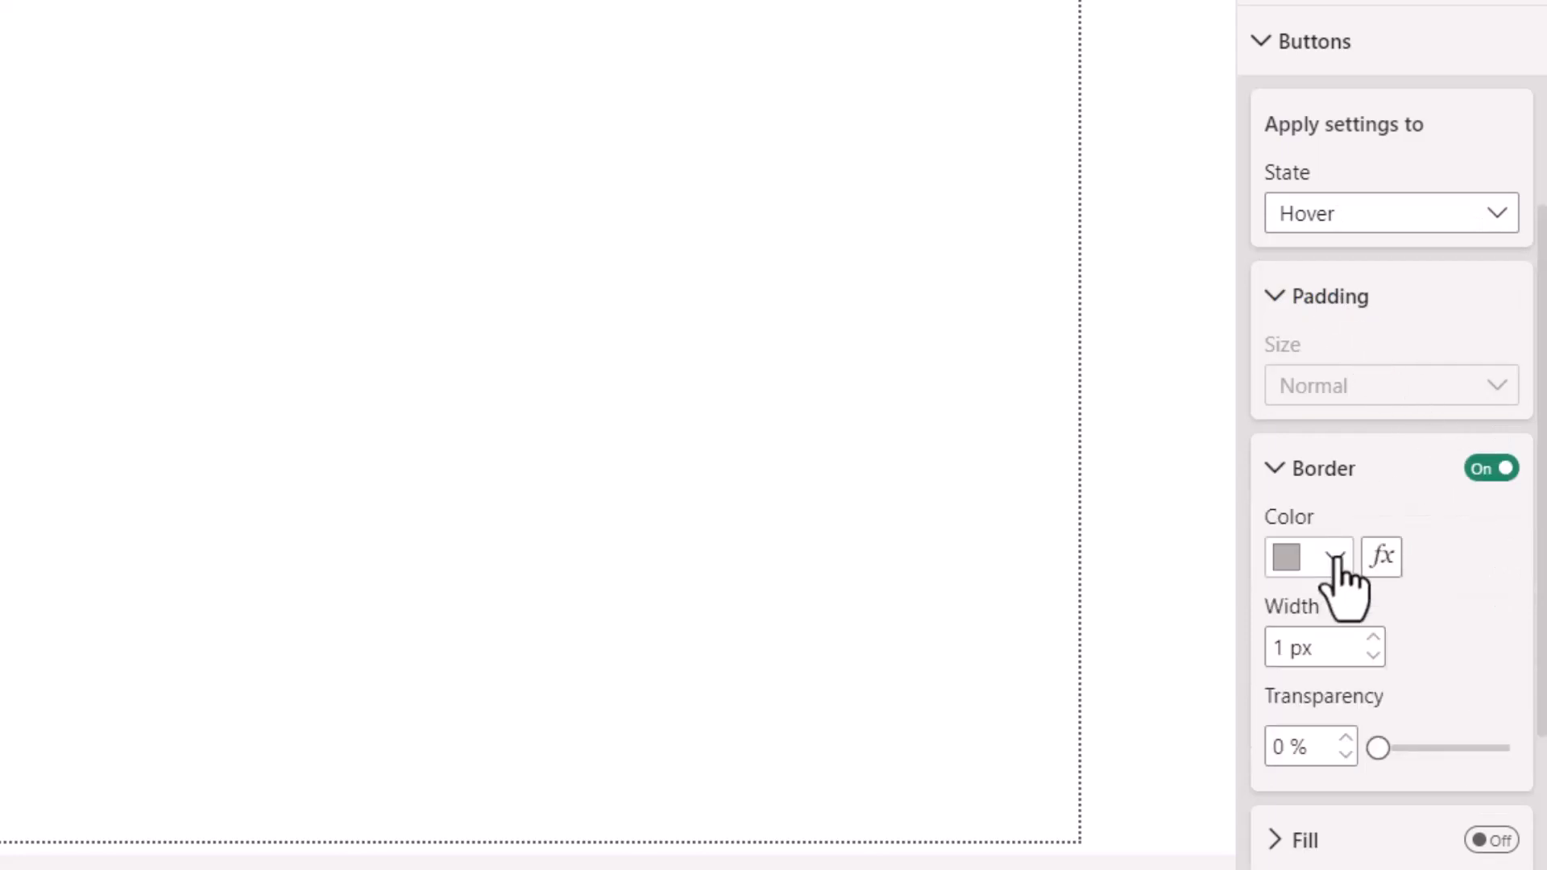
pyautogui.click(1335, 557)
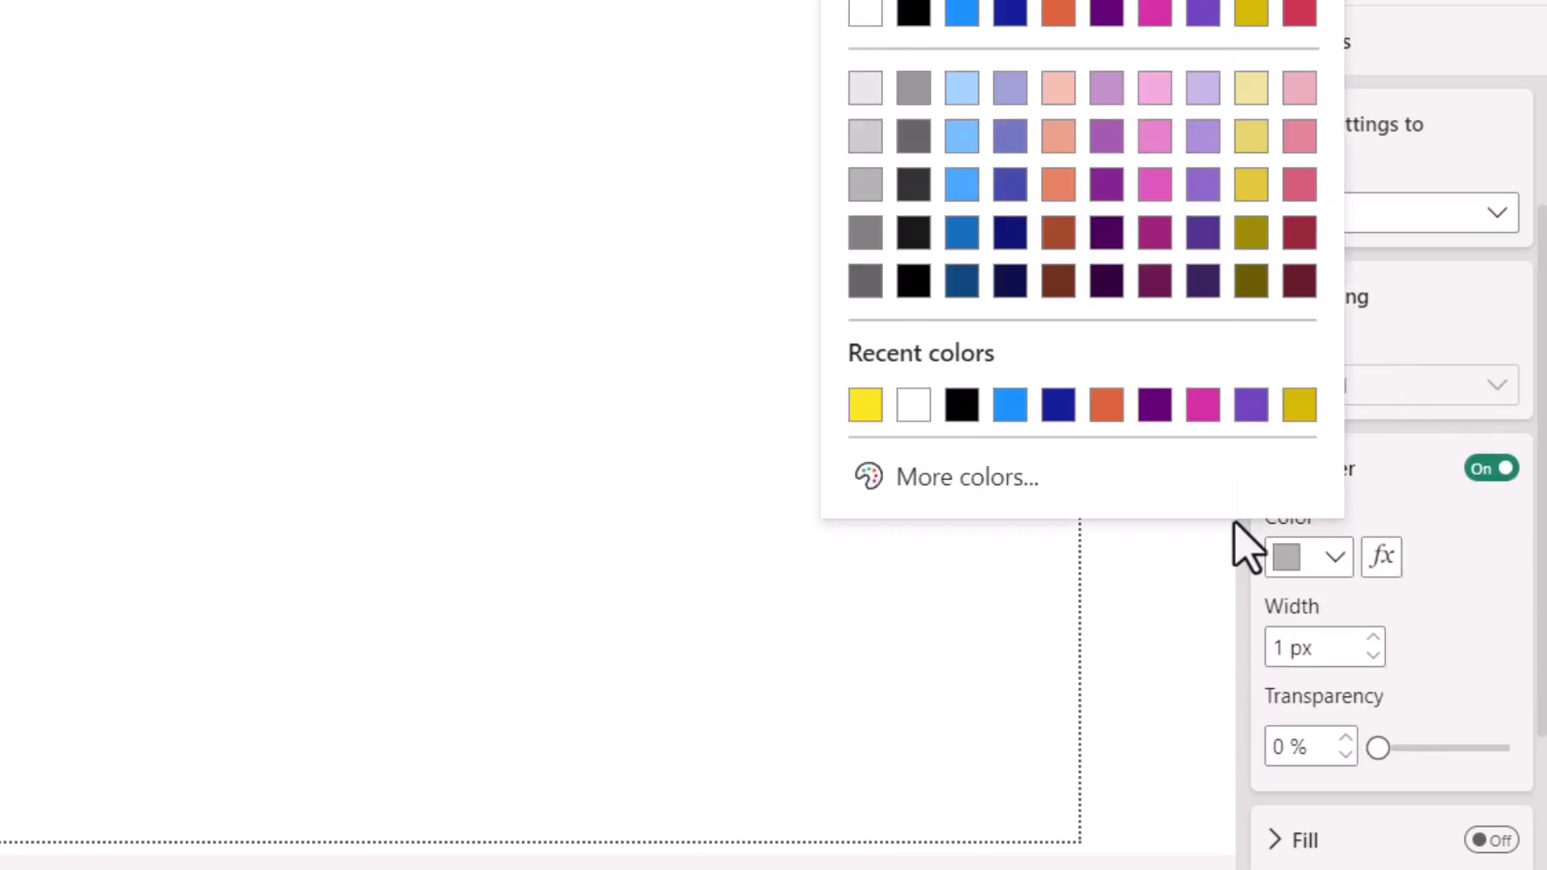
pyautogui.click(864, 404)
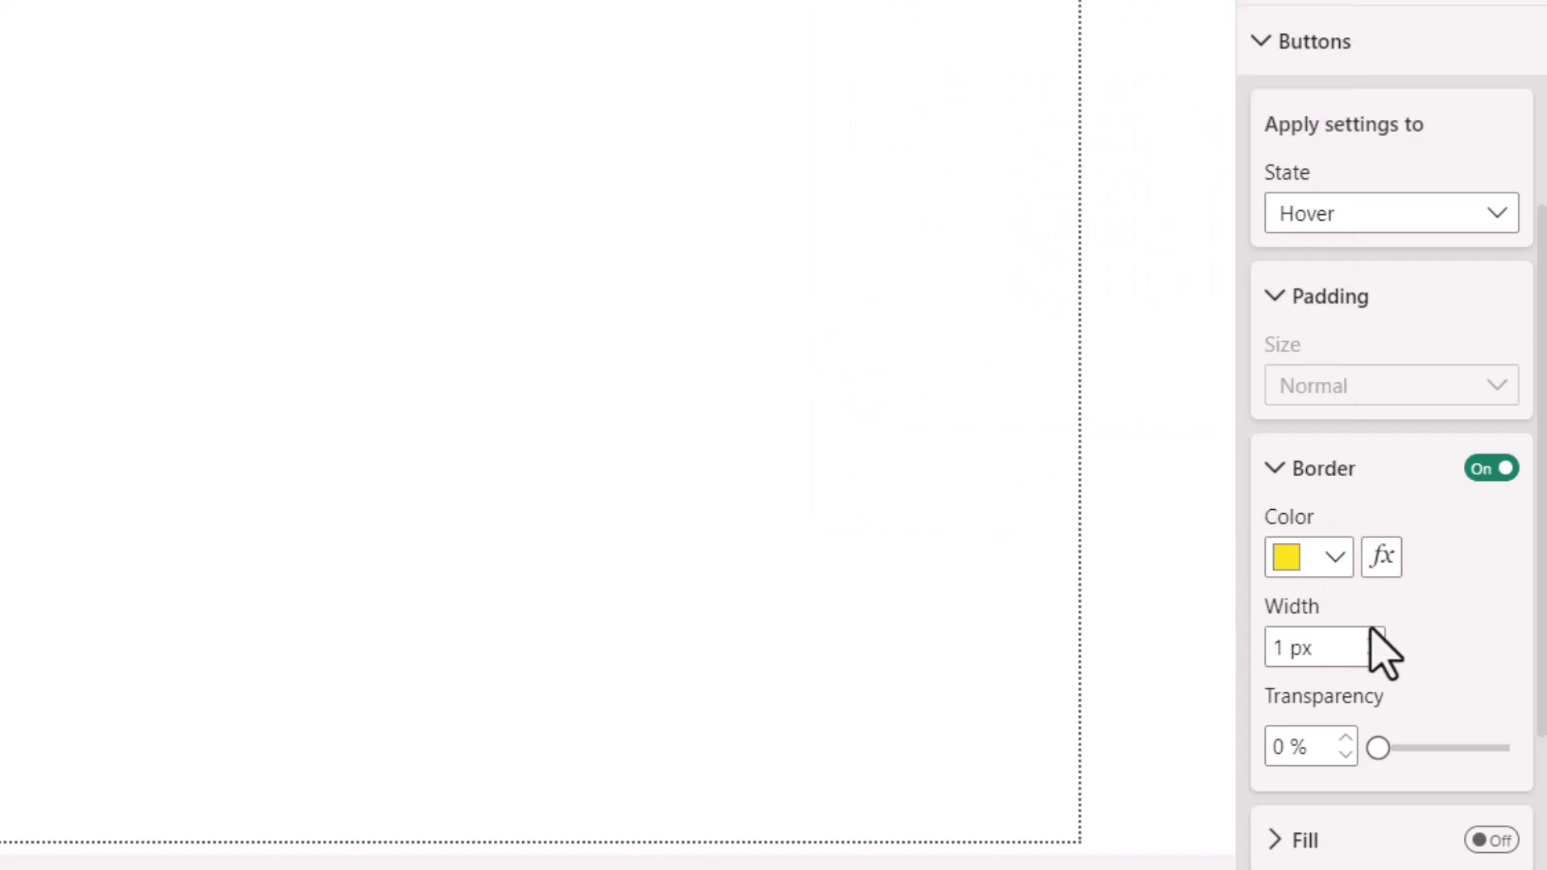
pyautogui.scroll(-3, 1333, 693)
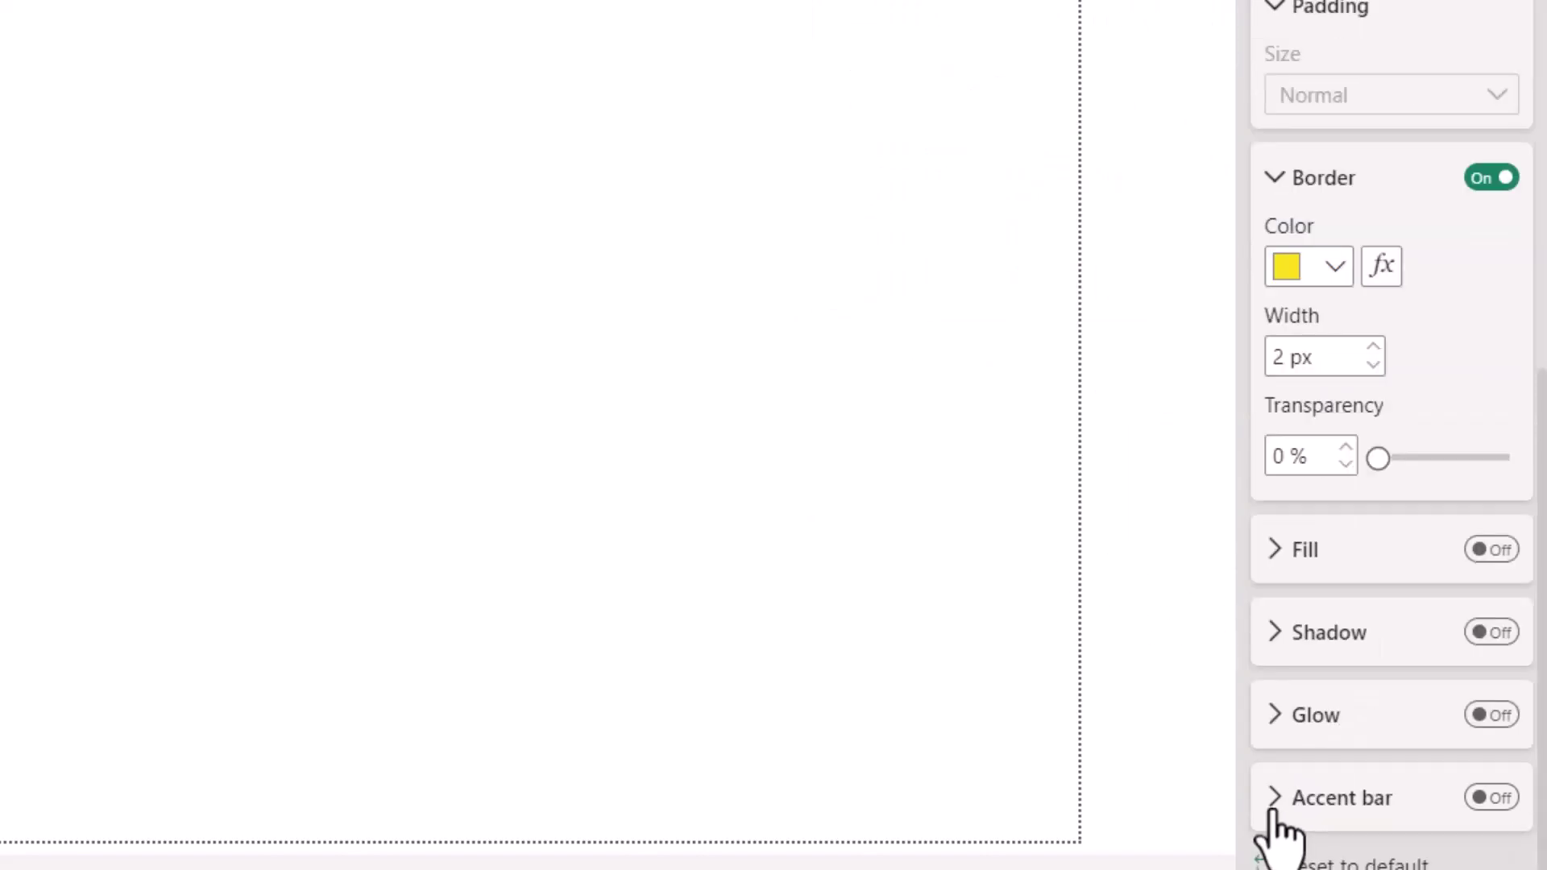
pyautogui.click(1490, 799)
pyautogui.click(1334, 598)
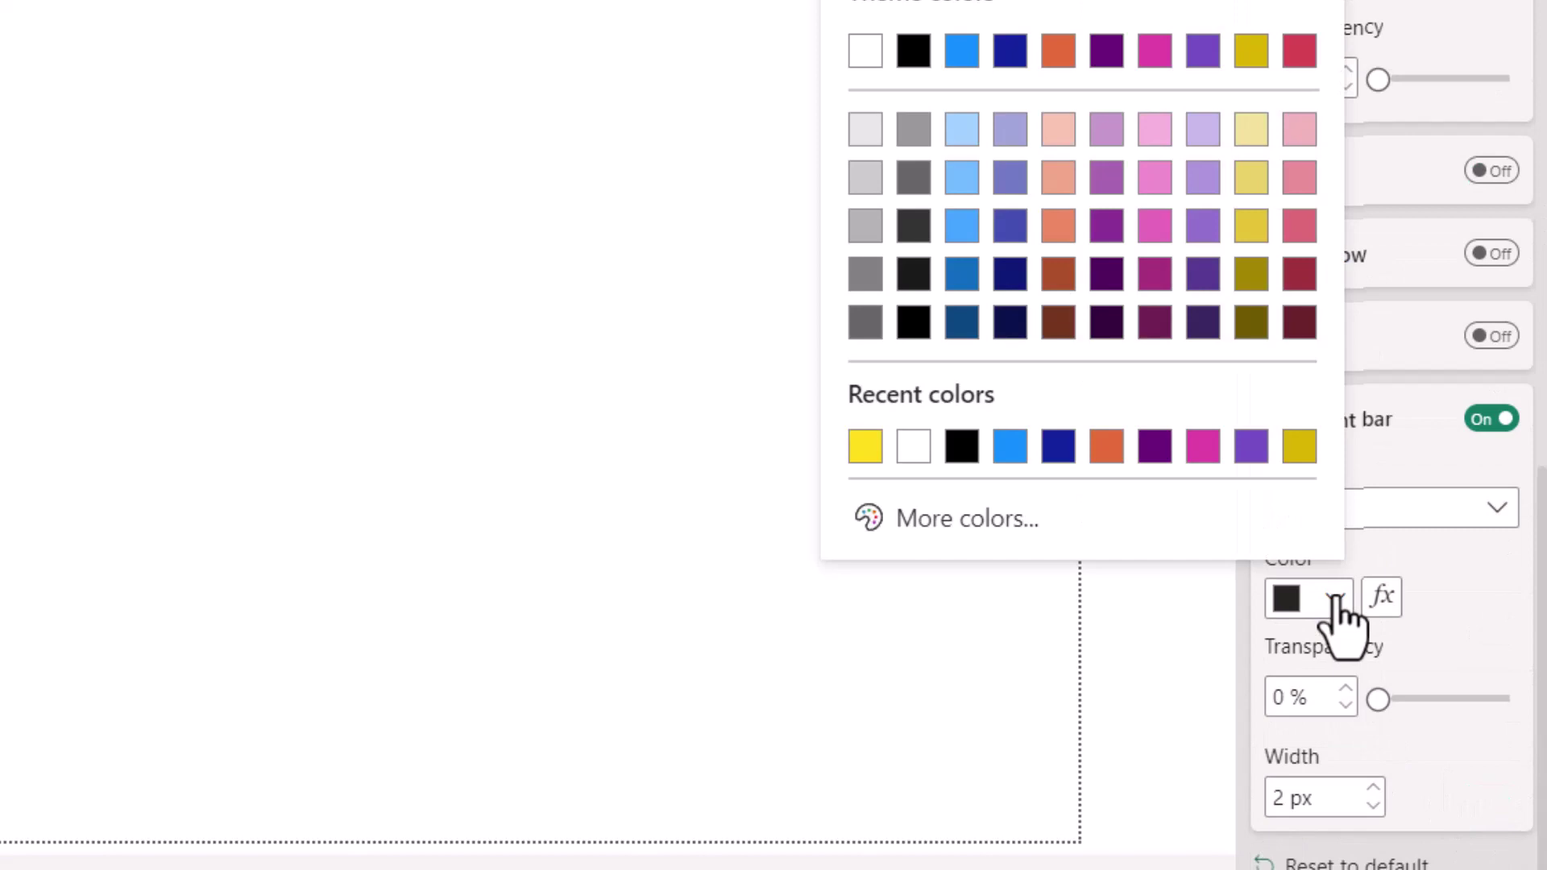
pyautogui.click(865, 447)
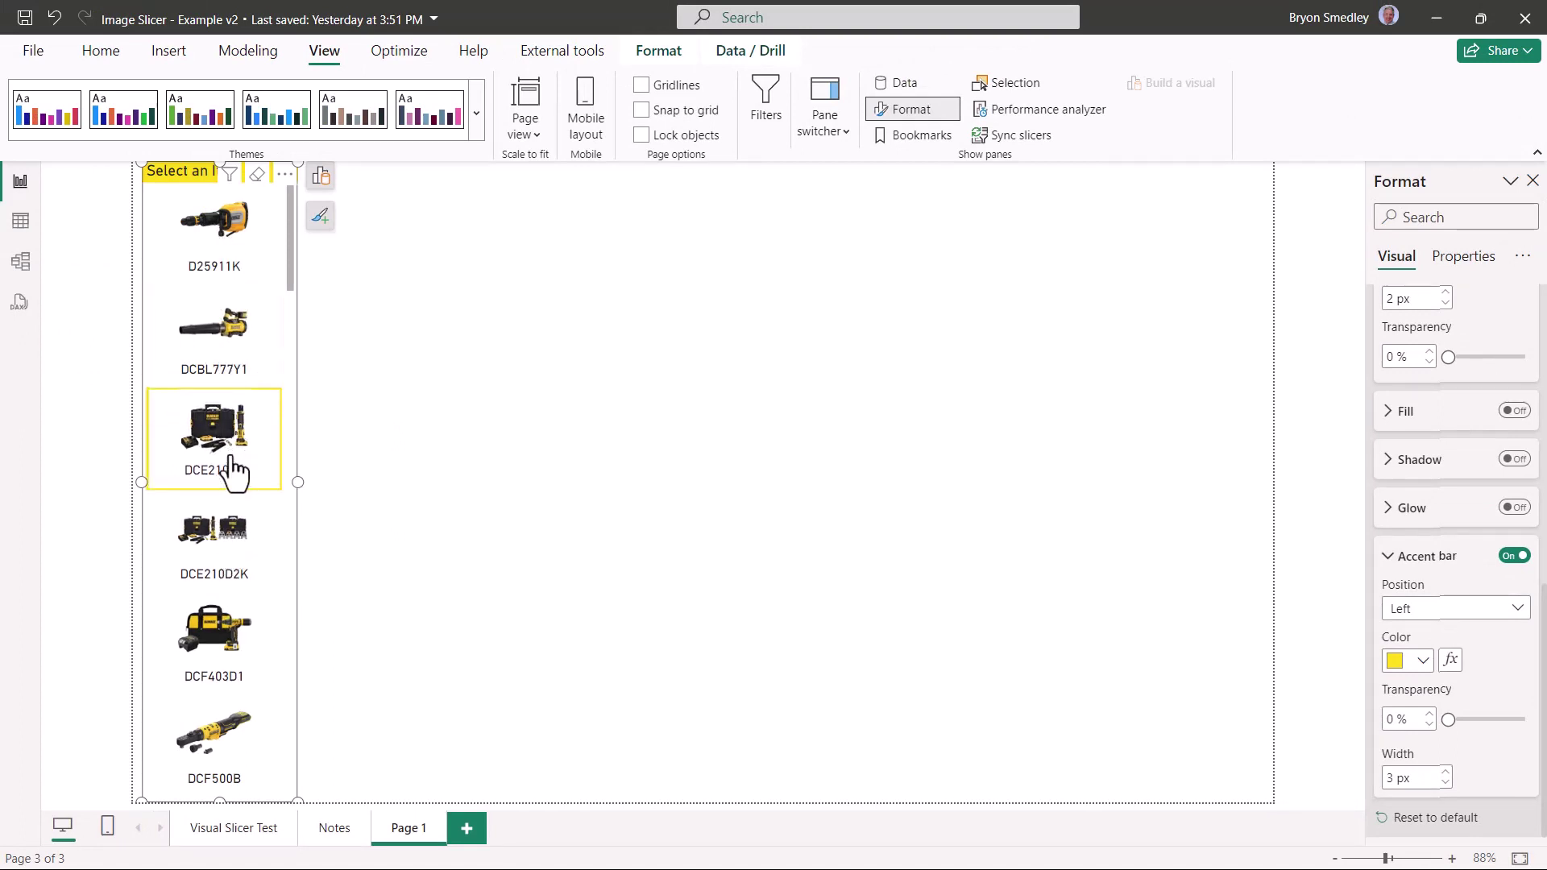
# - Give the slicer's Selected state a dark 4 px left accent bar
pyautogui.scroll(5, 1473, 497)
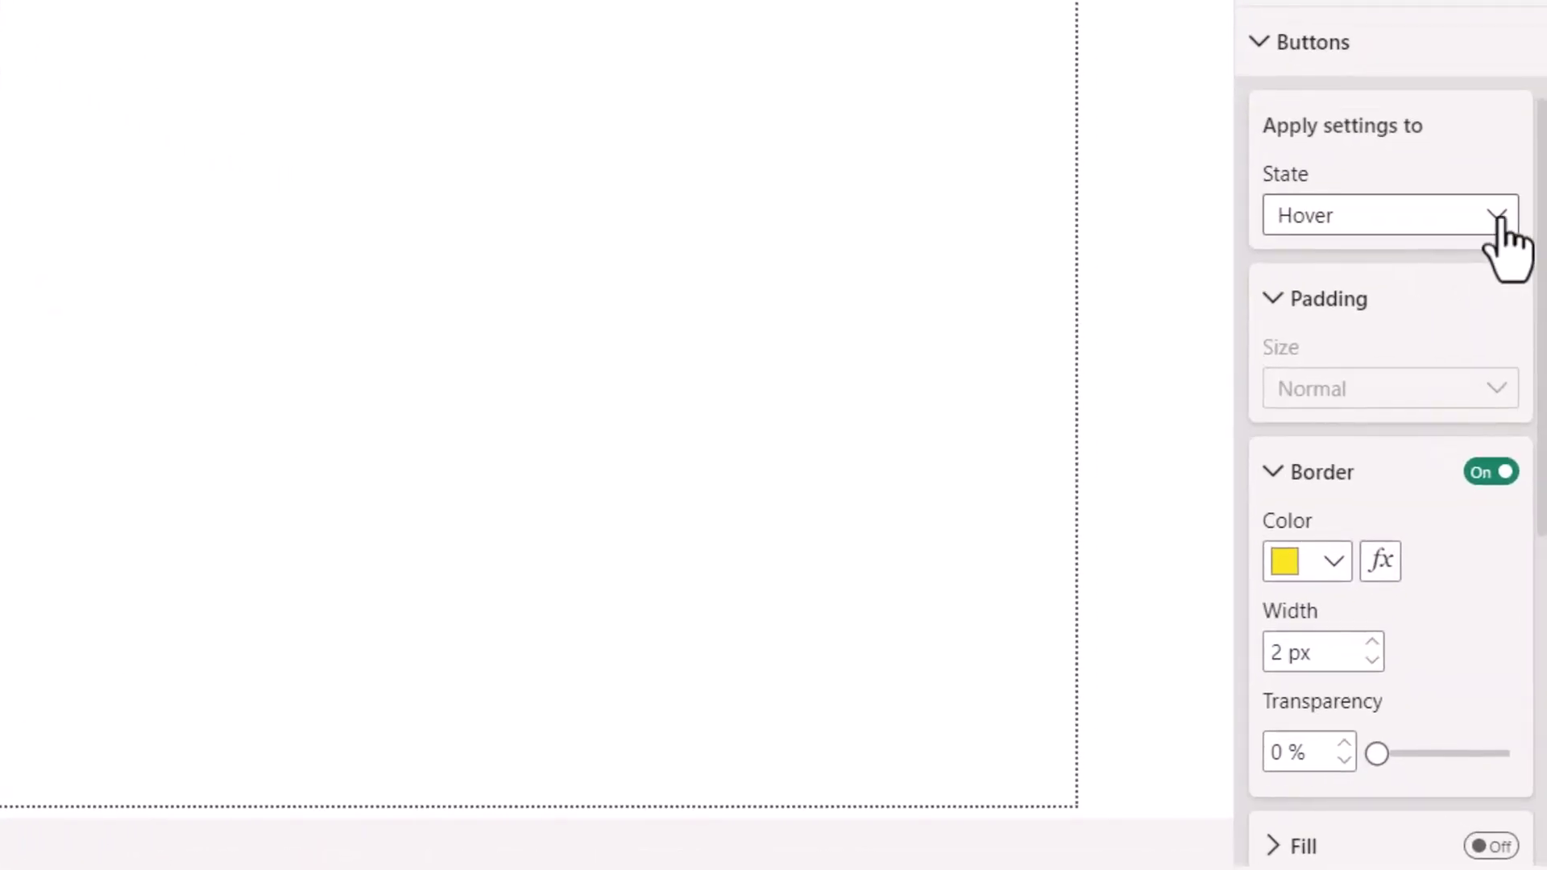
pyautogui.click(1497, 218)
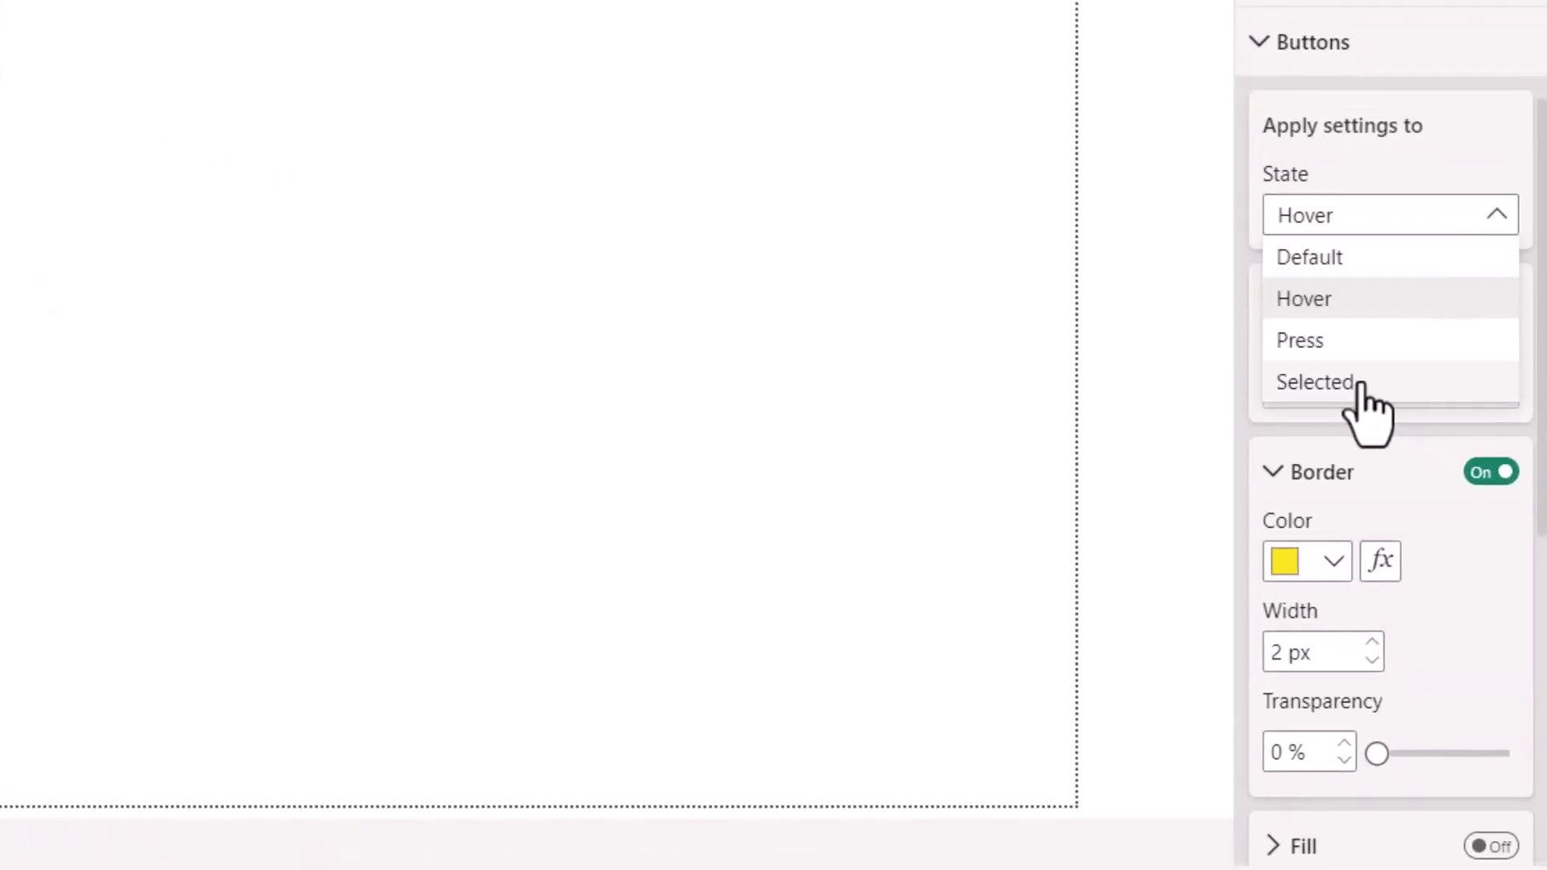
pyautogui.click(1360, 385)
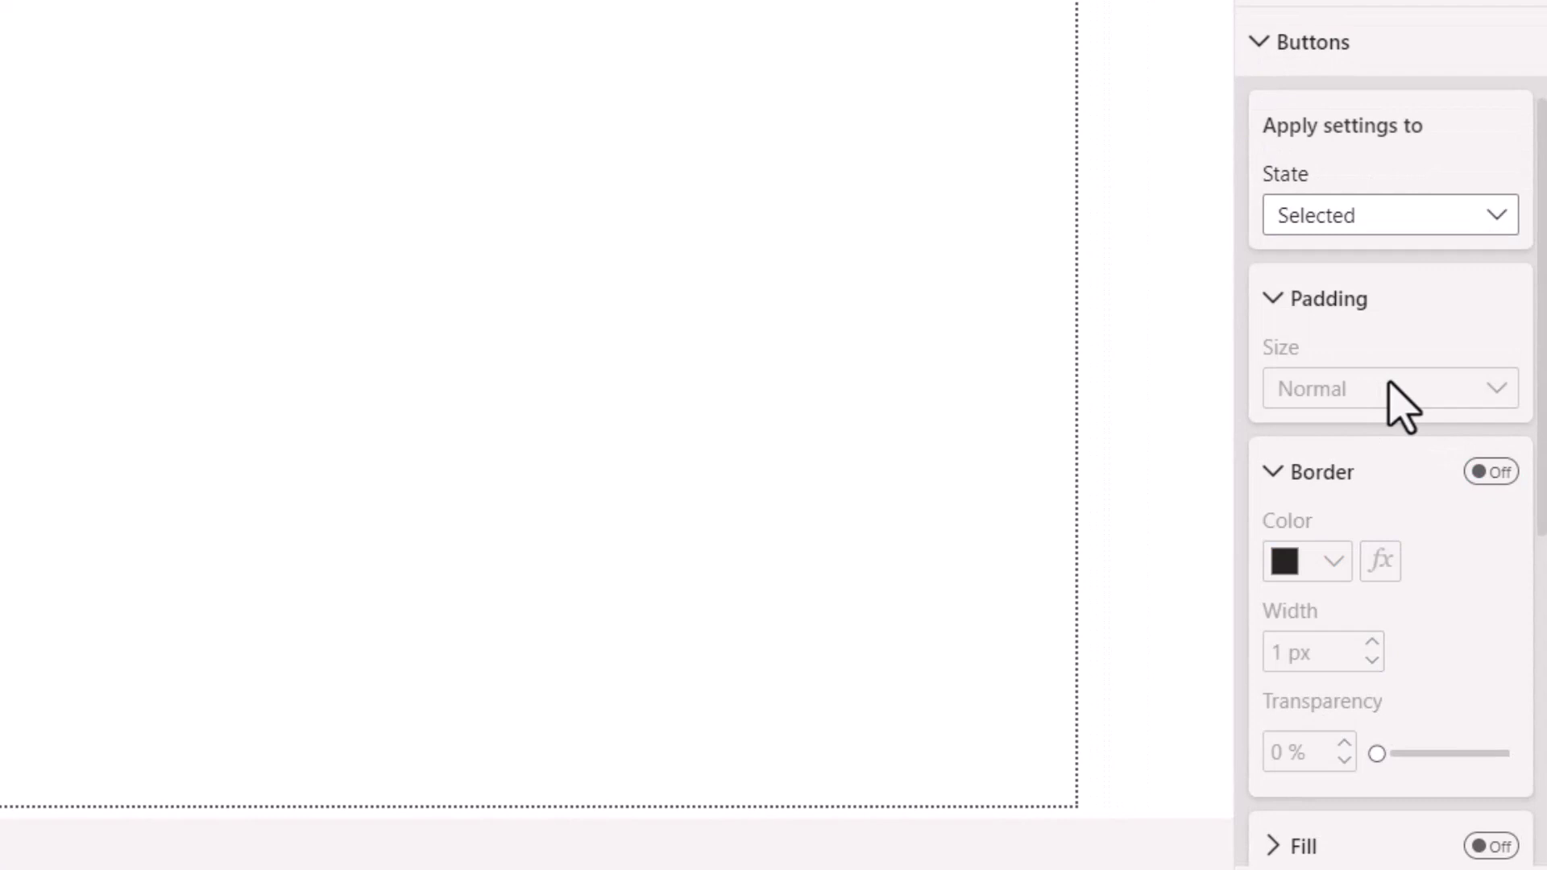
pyautogui.scroll(-8, 1390, 403)
pyautogui.scroll(-1, 1397, 415)
pyautogui.click(1494, 384)
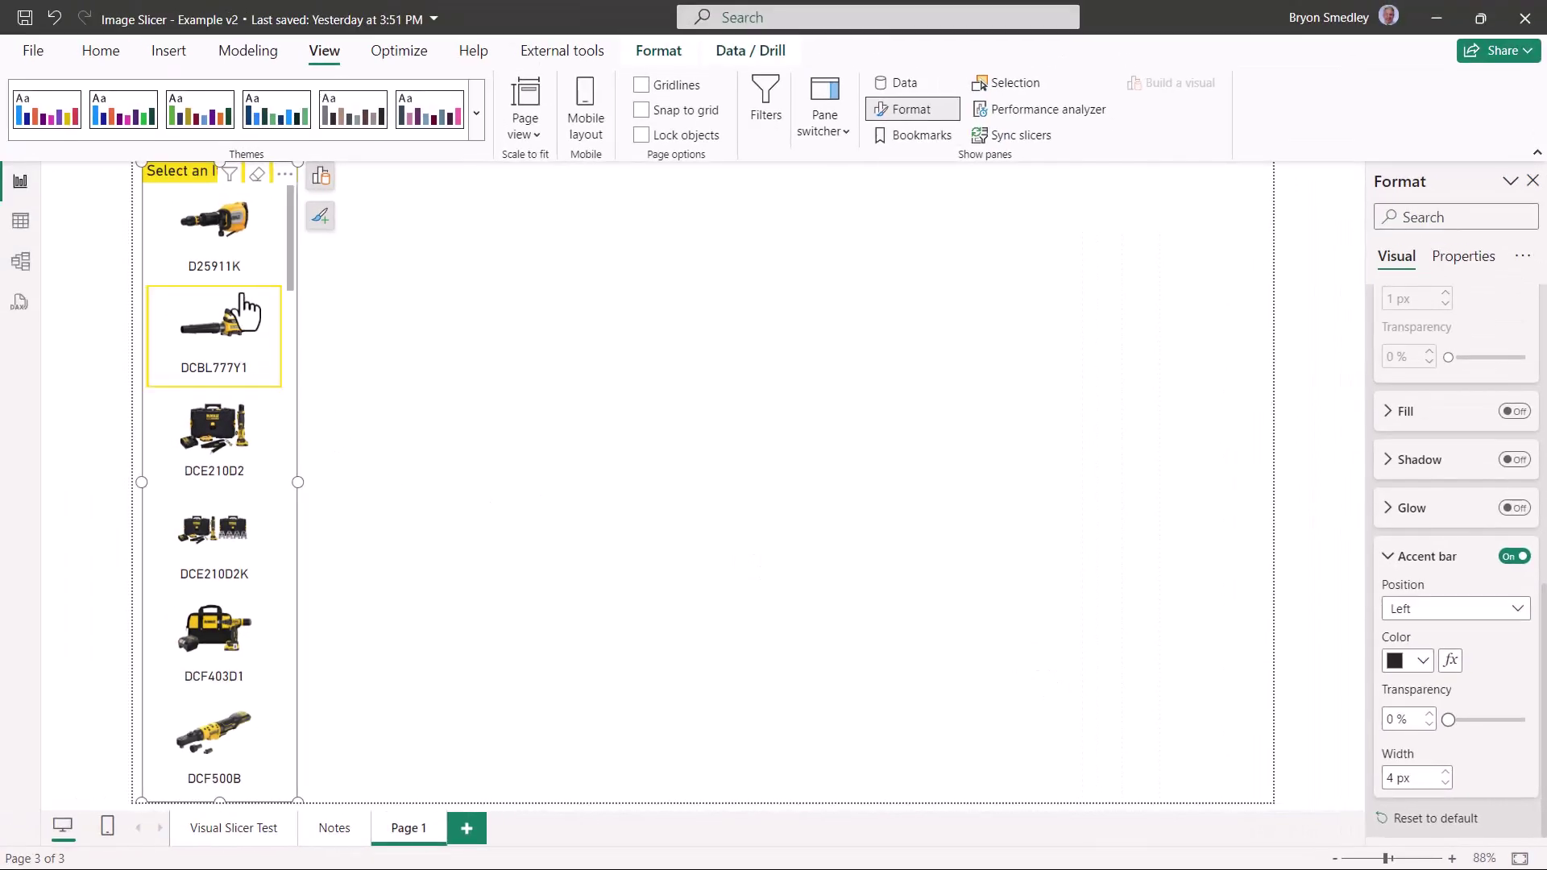
# - Test the accent bar on DCE210D2, DCE210D2K, DCBL777Y1 and DCF403D1, ending on DCF403D1
pyautogui.click(227, 443)
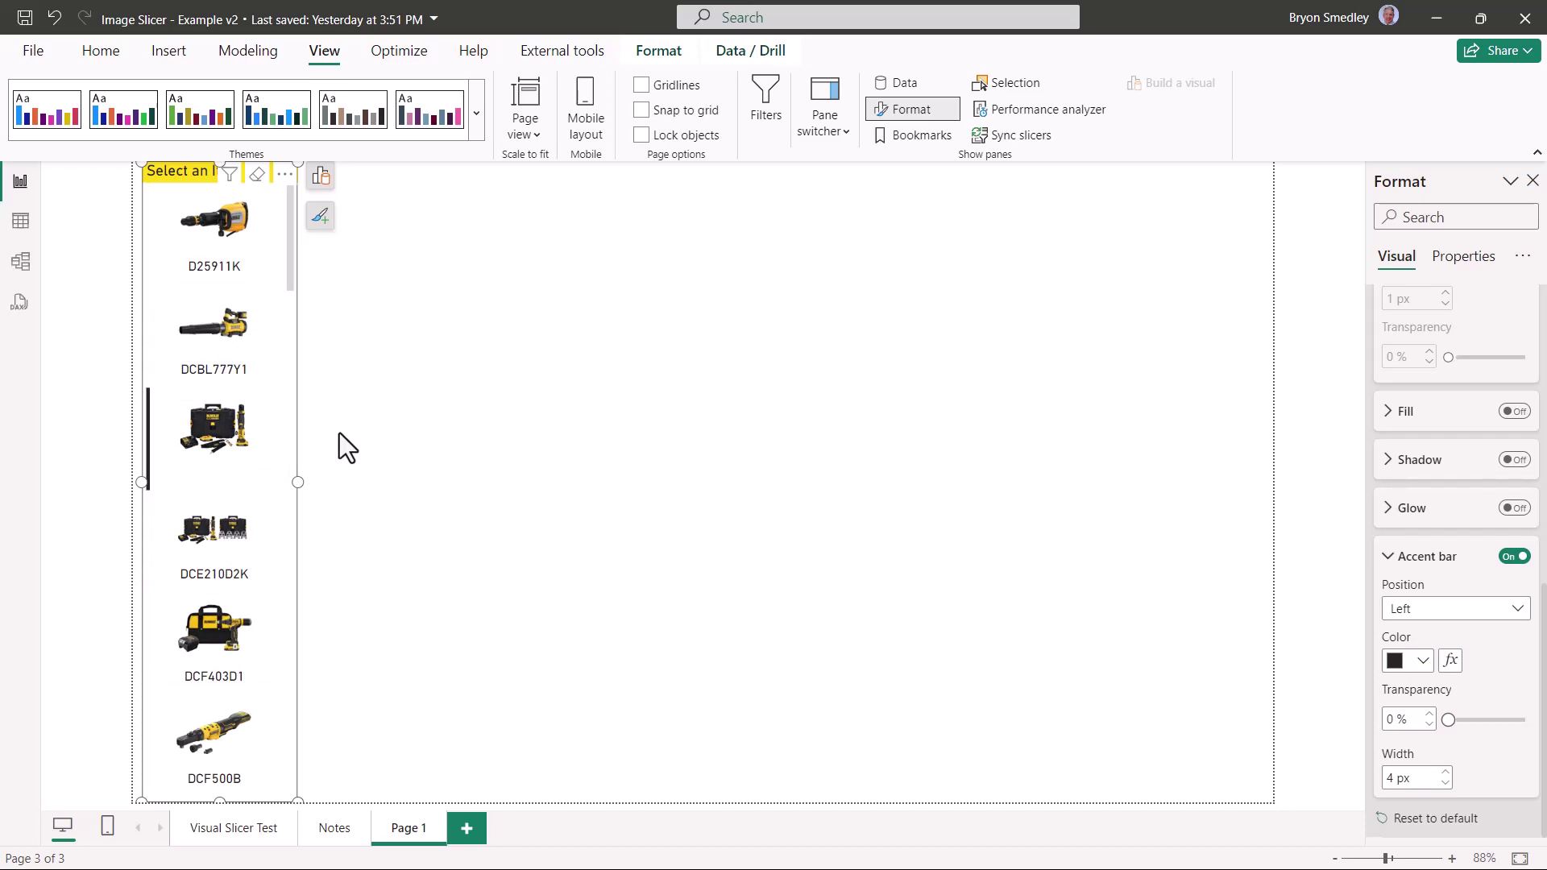
pyautogui.click(228, 536)
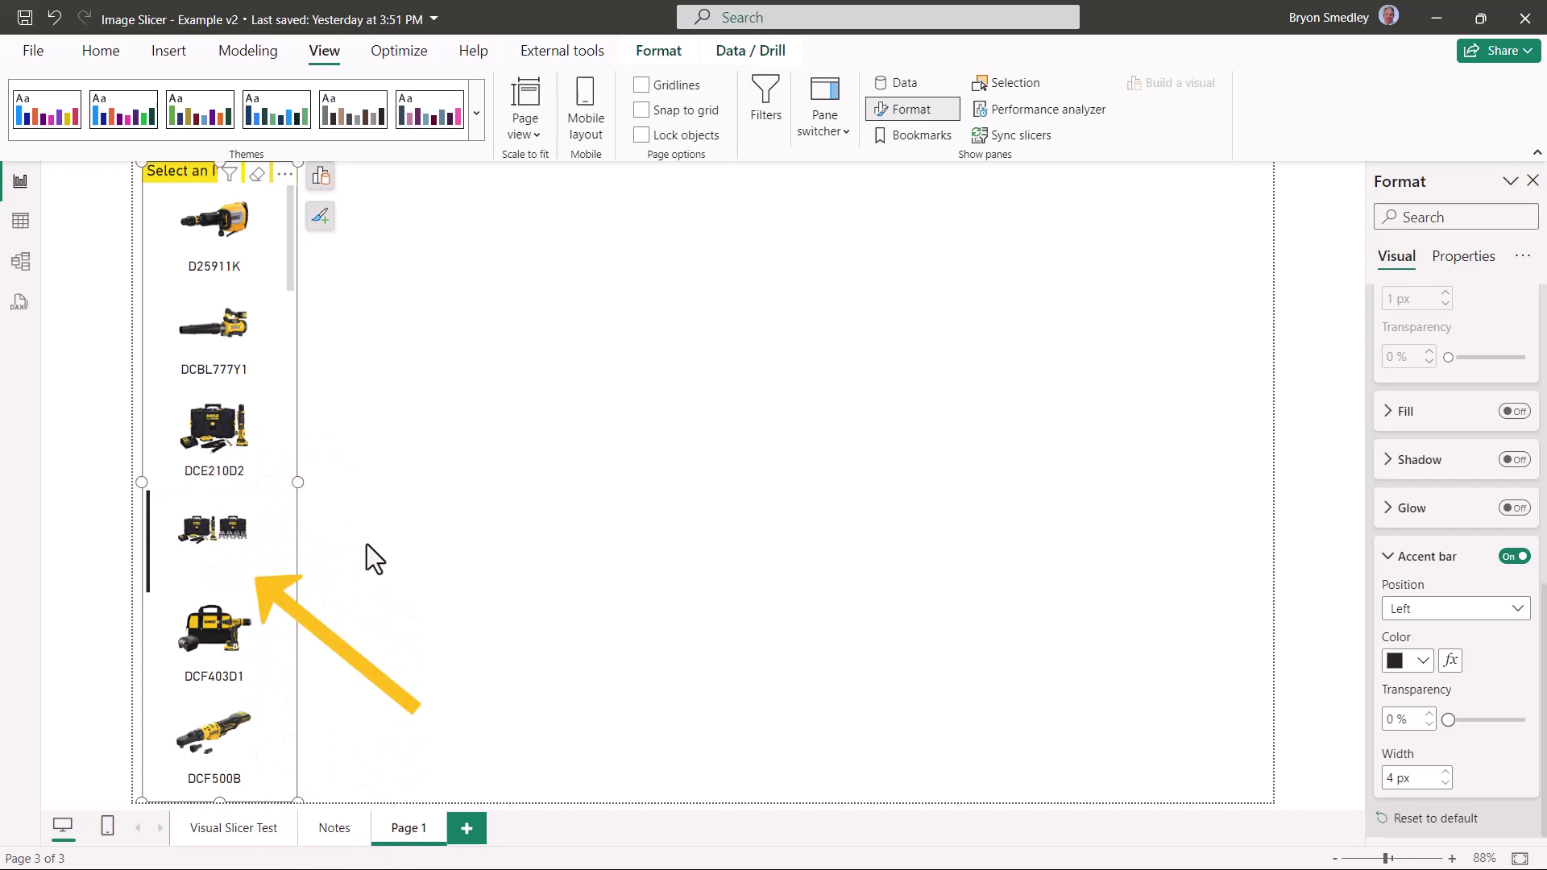
pyautogui.click(215, 326)
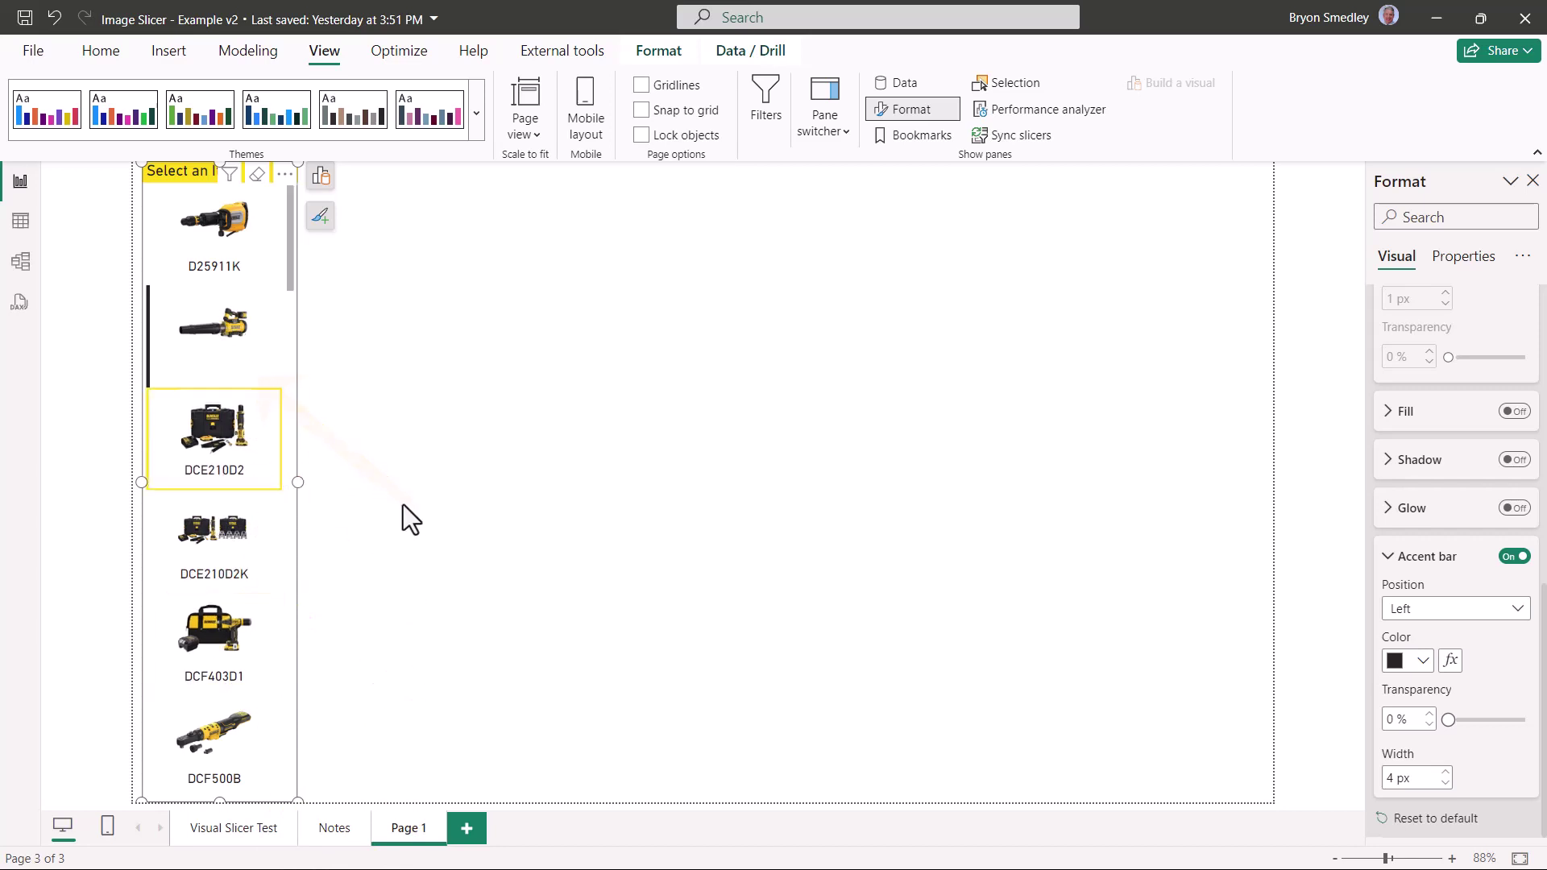
pyautogui.click(228, 543)
pyautogui.click(229, 679)
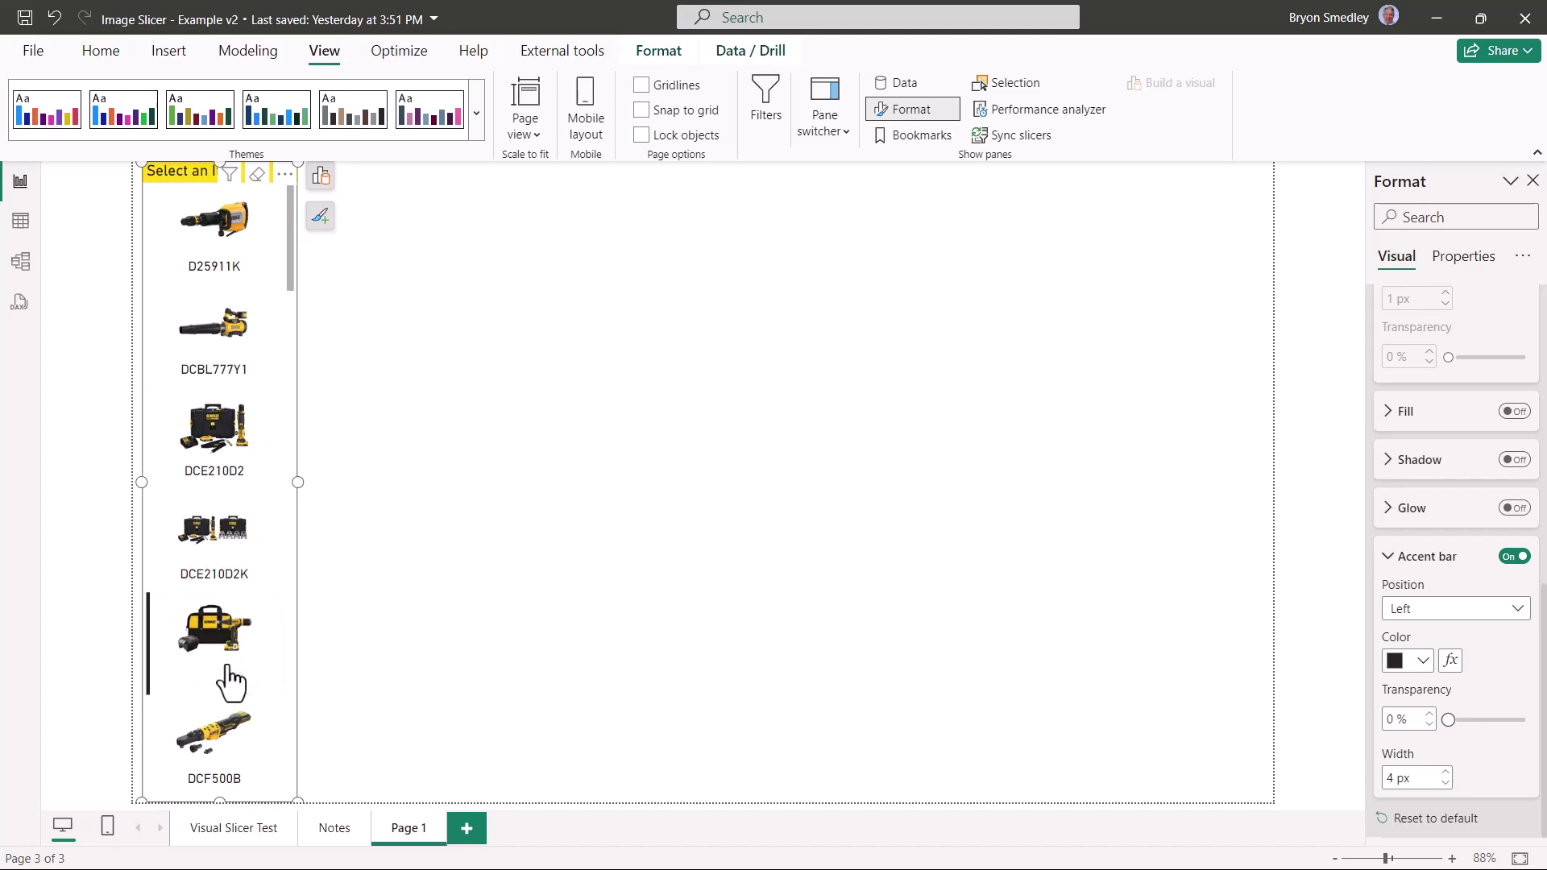
pyautogui.click(598, 557)
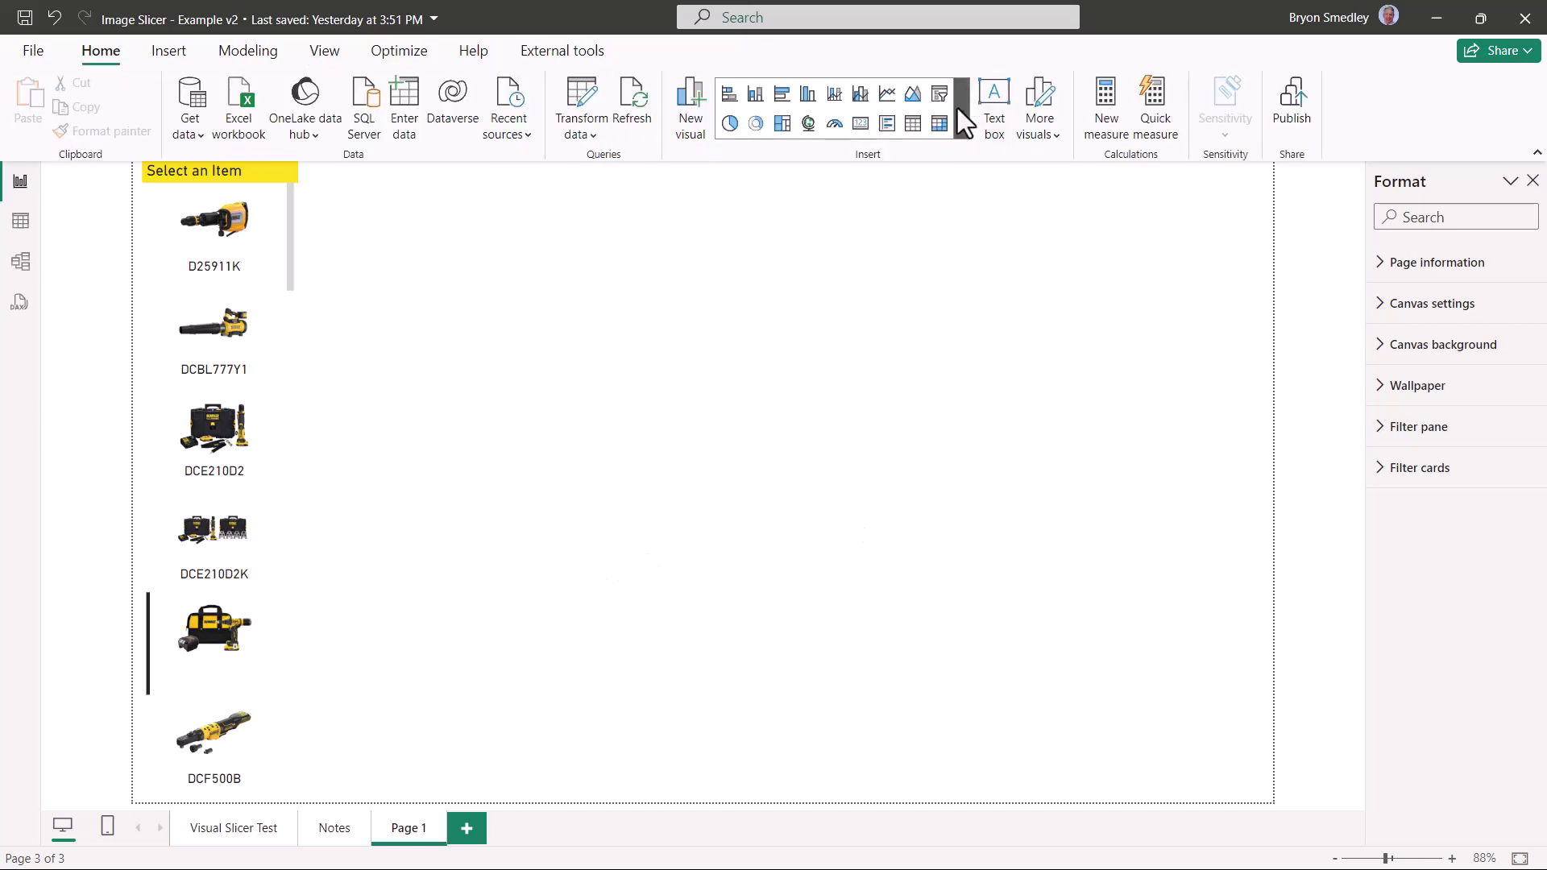
# - Add a widened card showing the Image URL field, with its background turned off
pyautogui.click(960, 111)
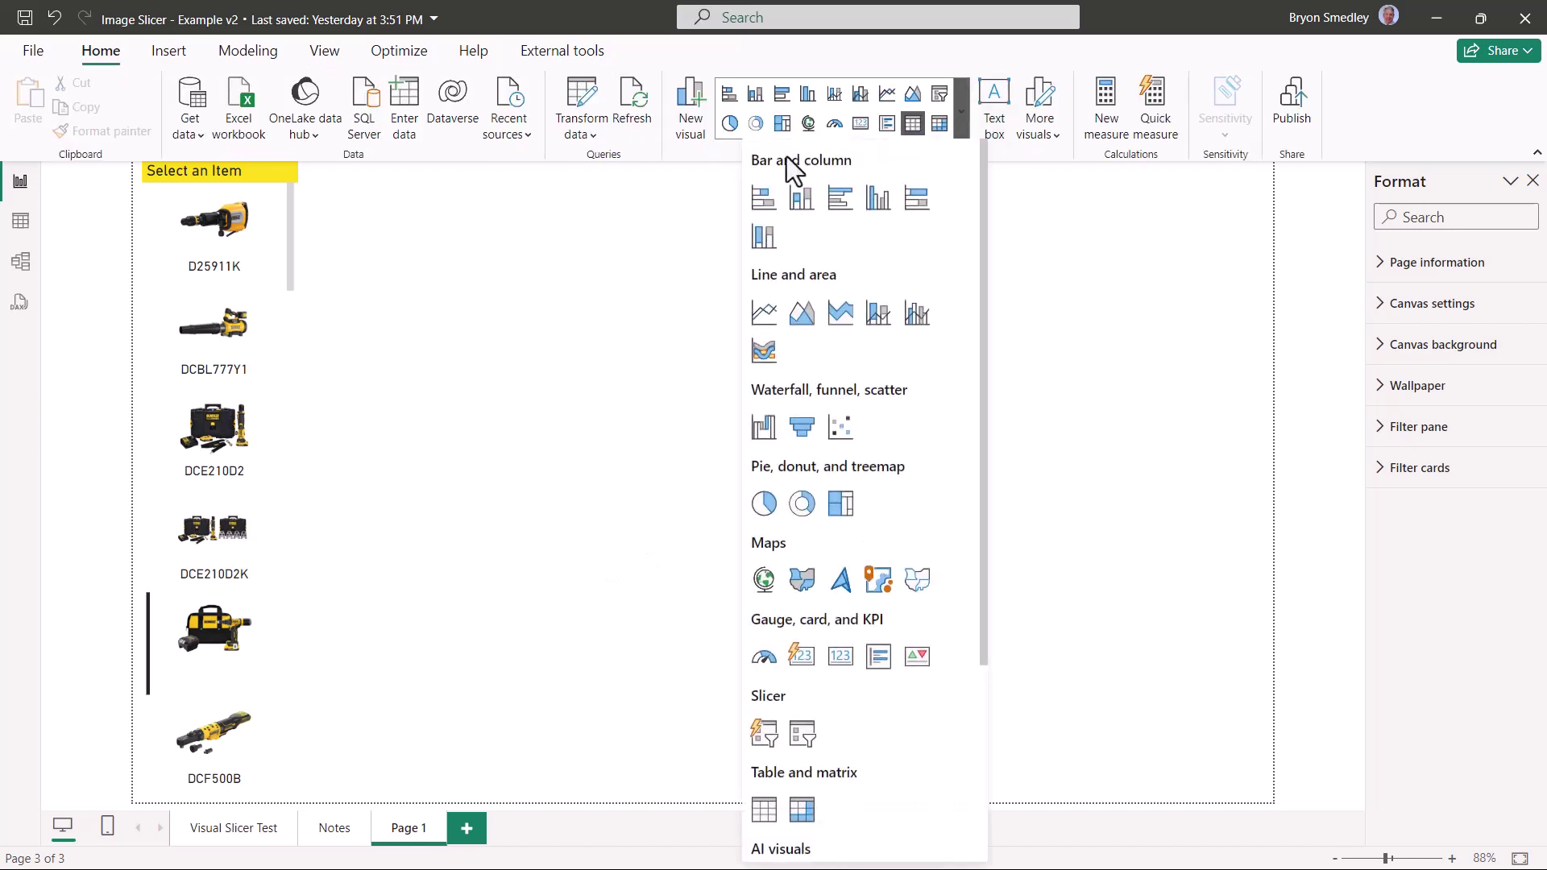
pyautogui.click(802, 659)
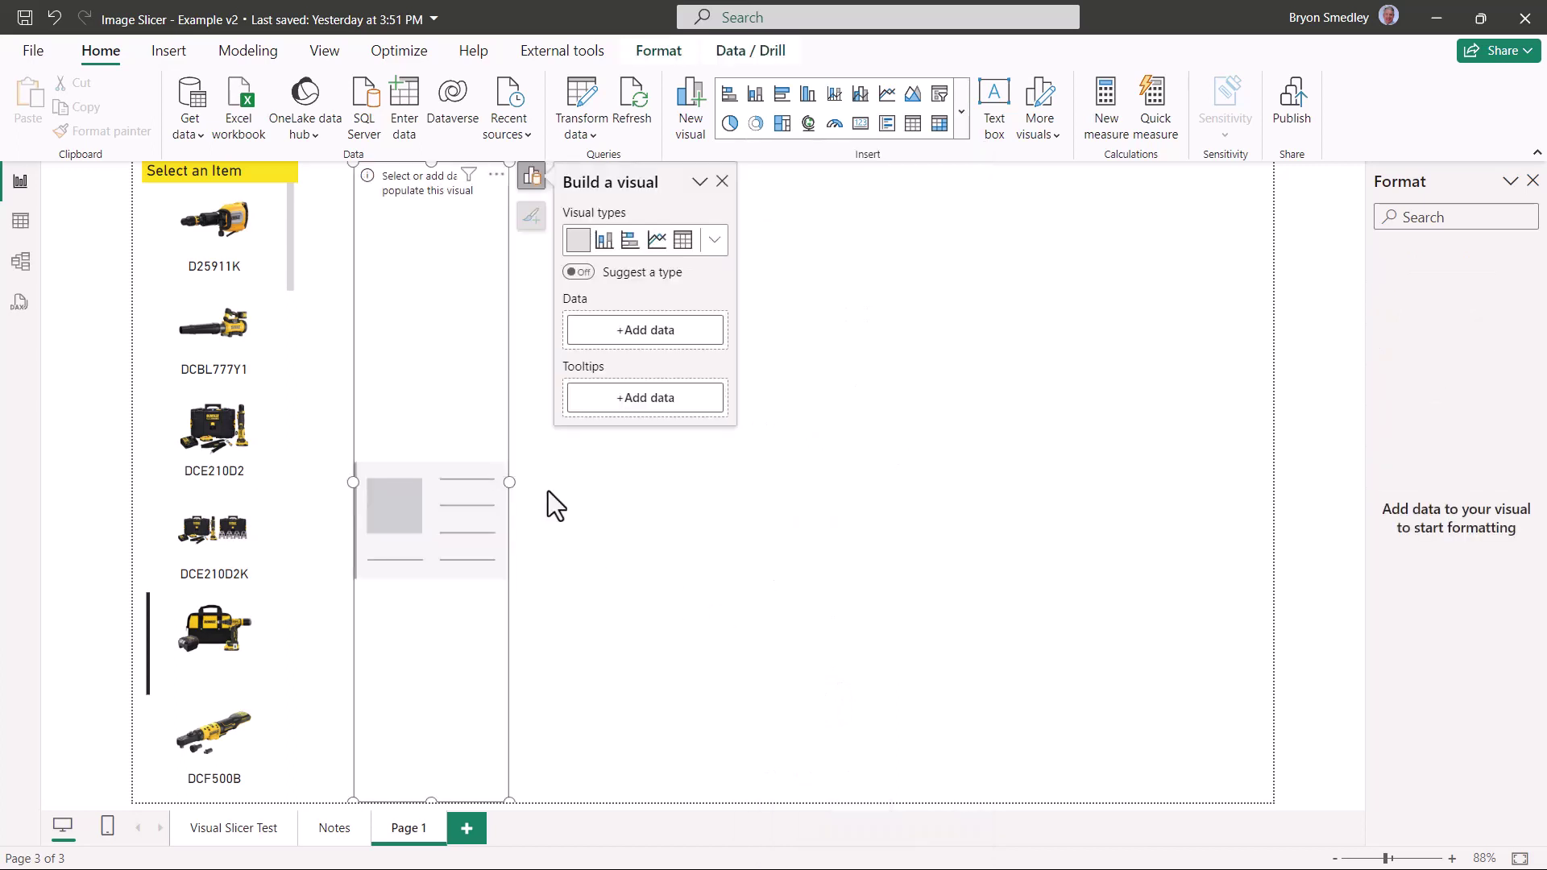
pyautogui.moveTo(509, 482); pyautogui.dragTo(909, 496)
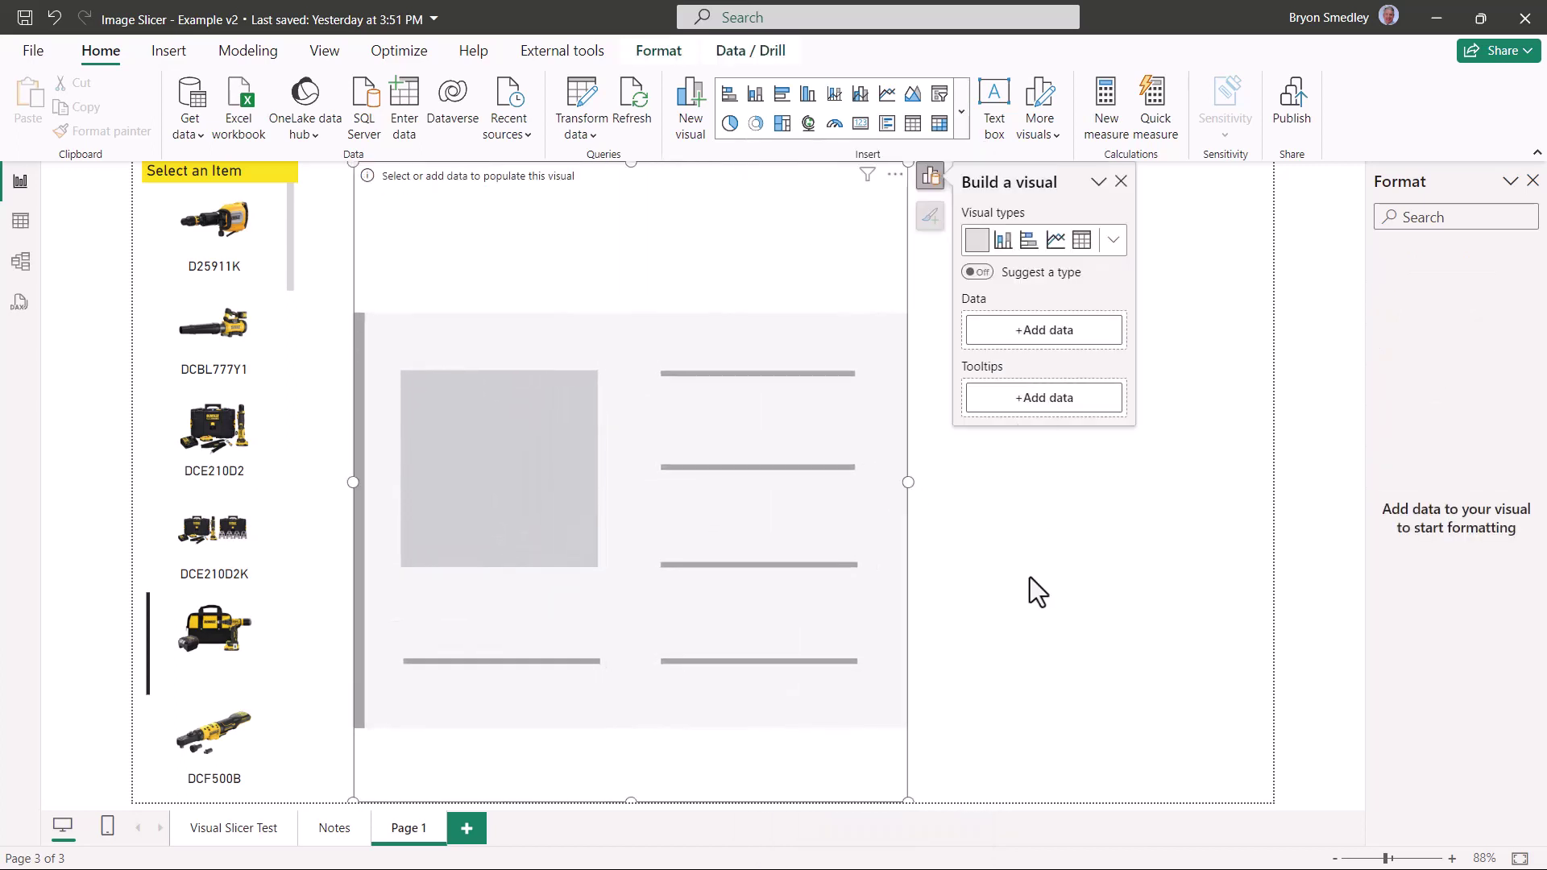
pyautogui.click(1031, 338)
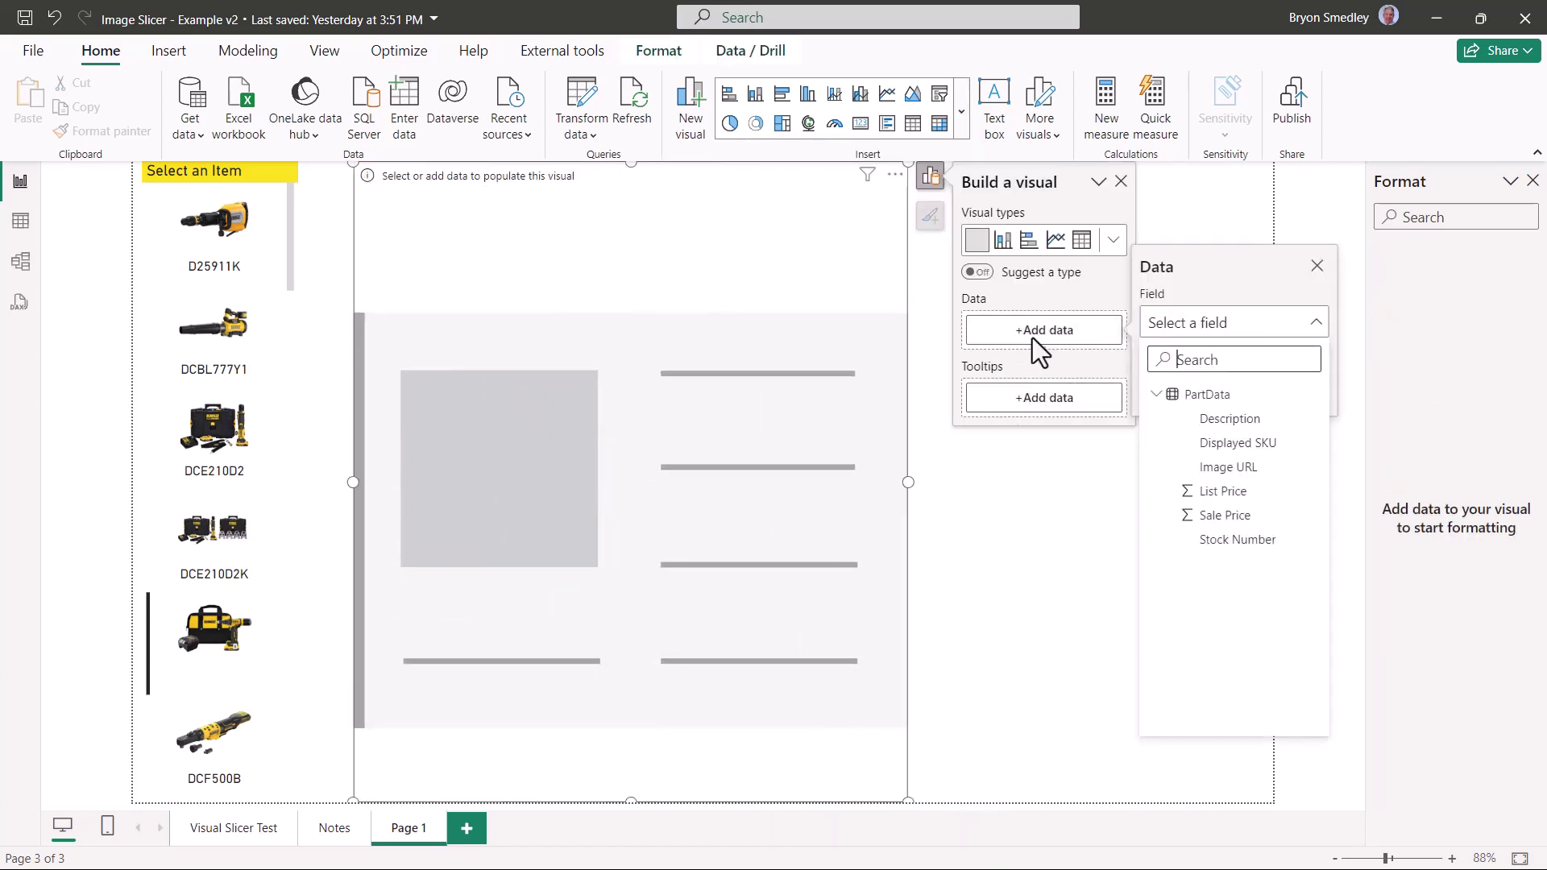
pyautogui.click(1192, 469)
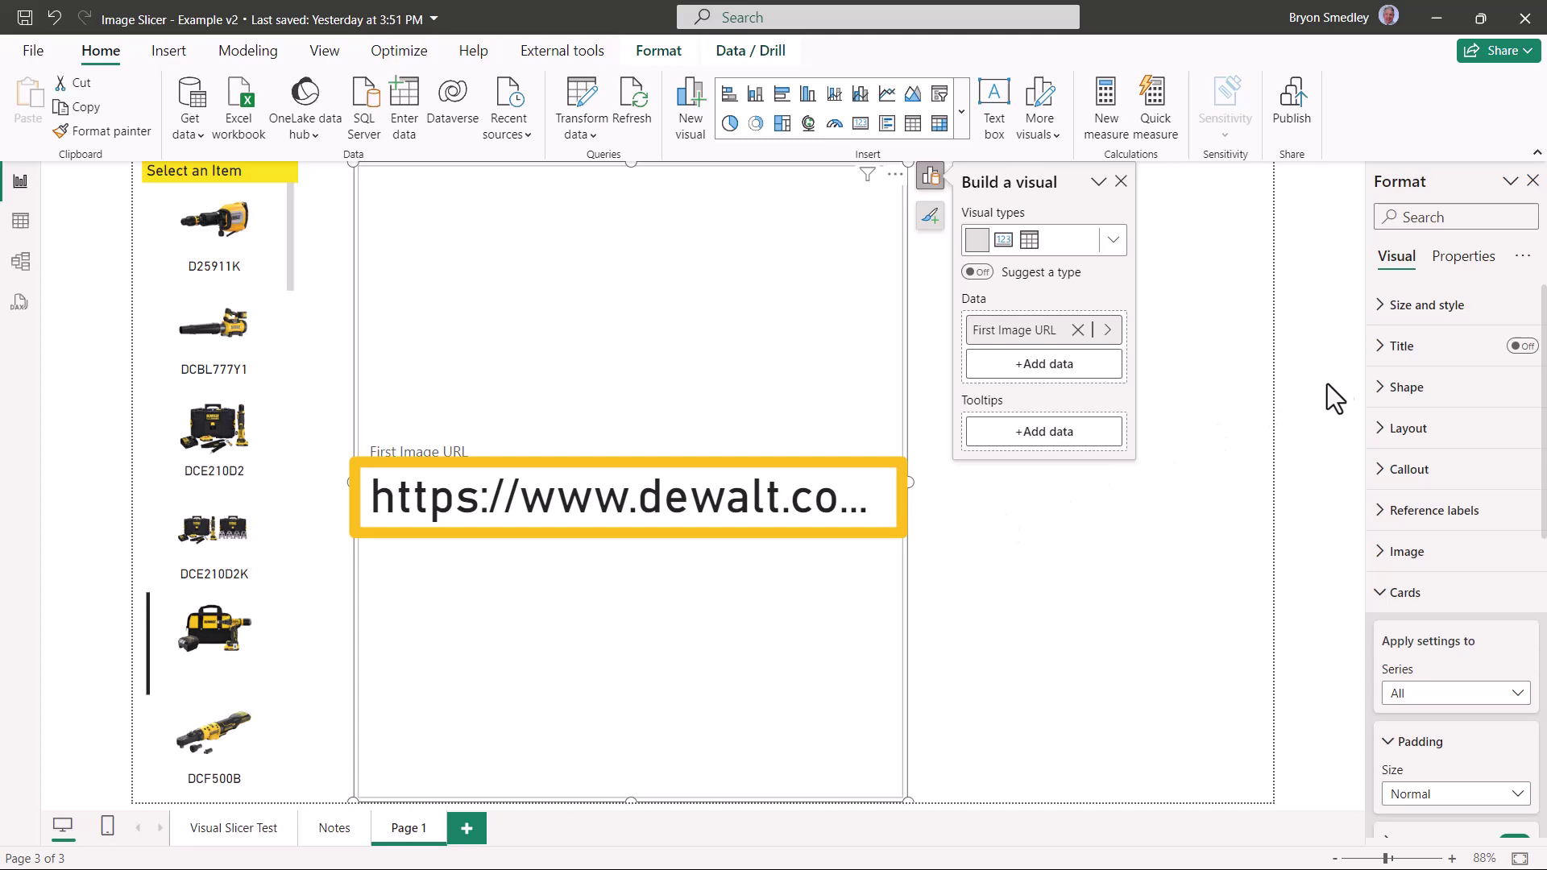
pyautogui.click(1390, 304)
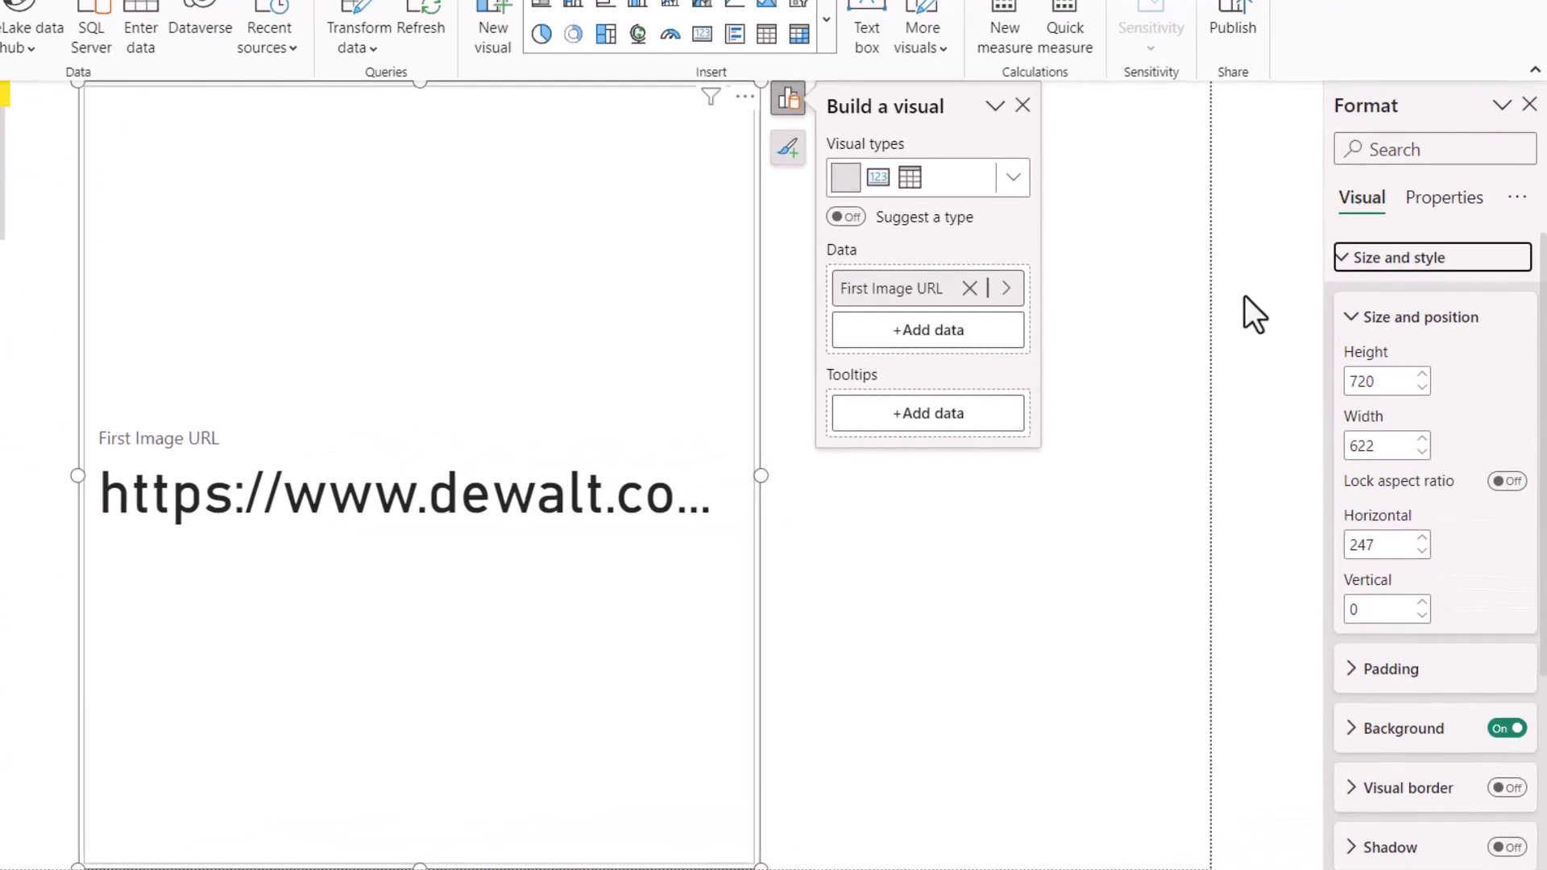
pyautogui.click(1504, 730)
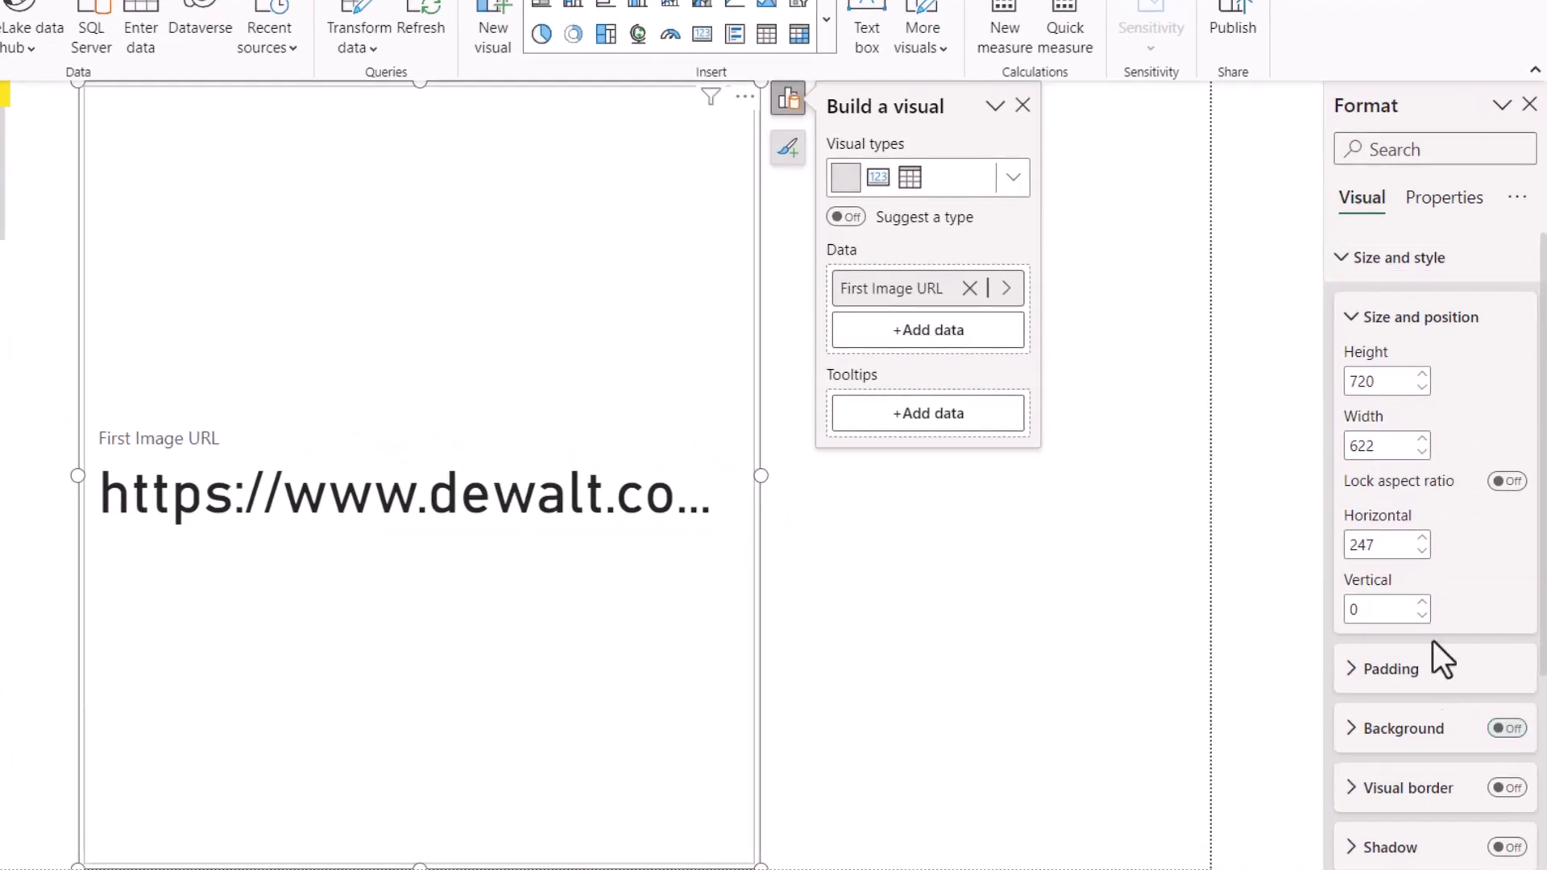
pyautogui.click(1370, 257)
# - Turn on the card title, driven by the Displayed SKU field value, at font size 19
pyautogui.click(1354, 316)
pyautogui.click(1517, 310)
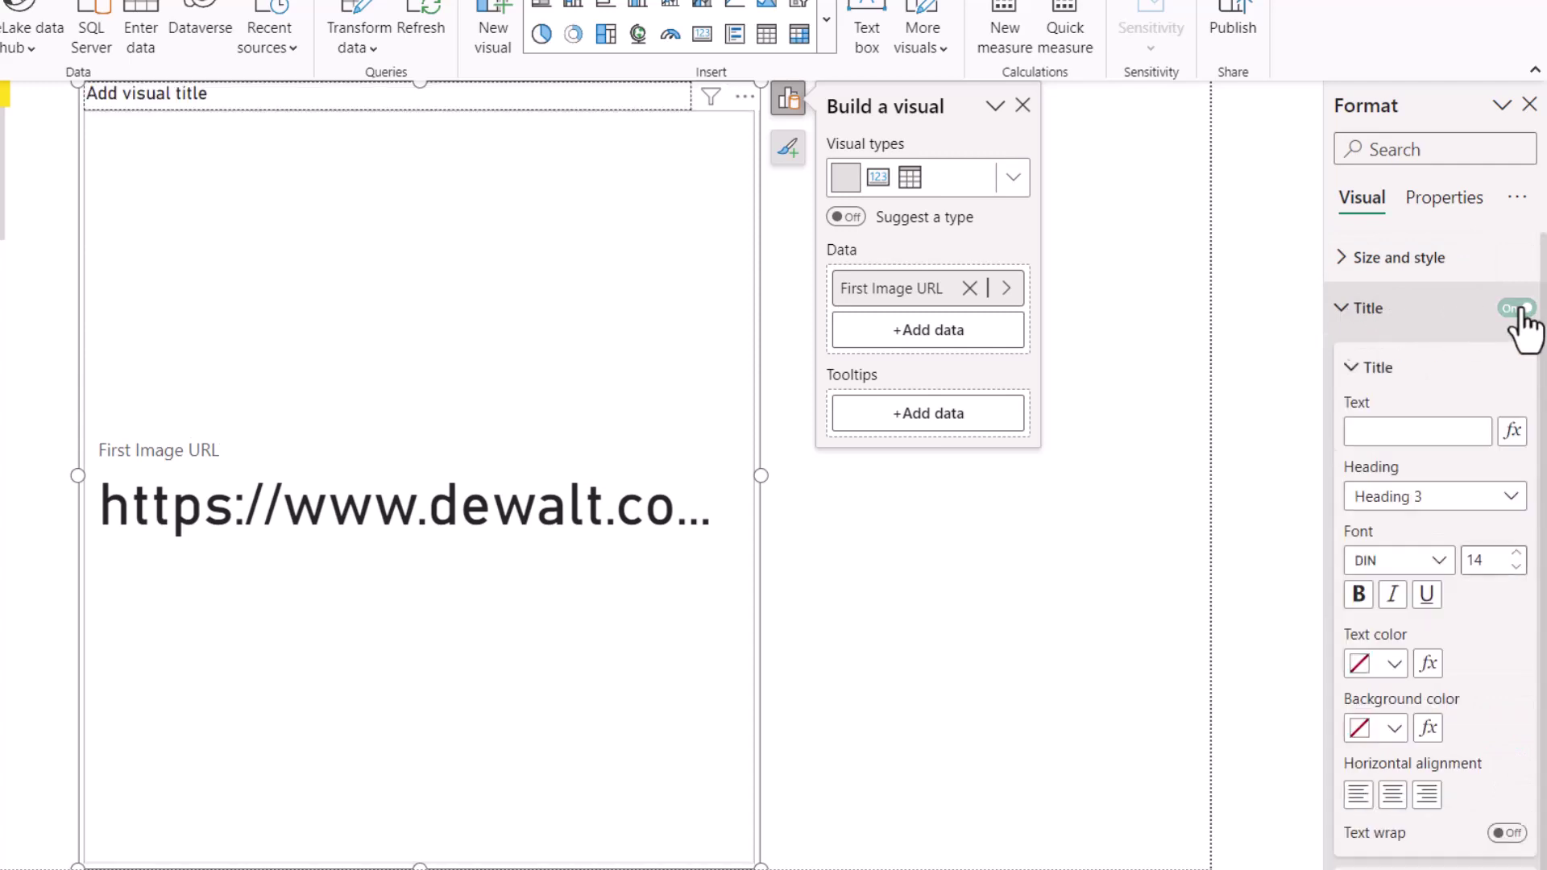
pyautogui.click(1397, 433)
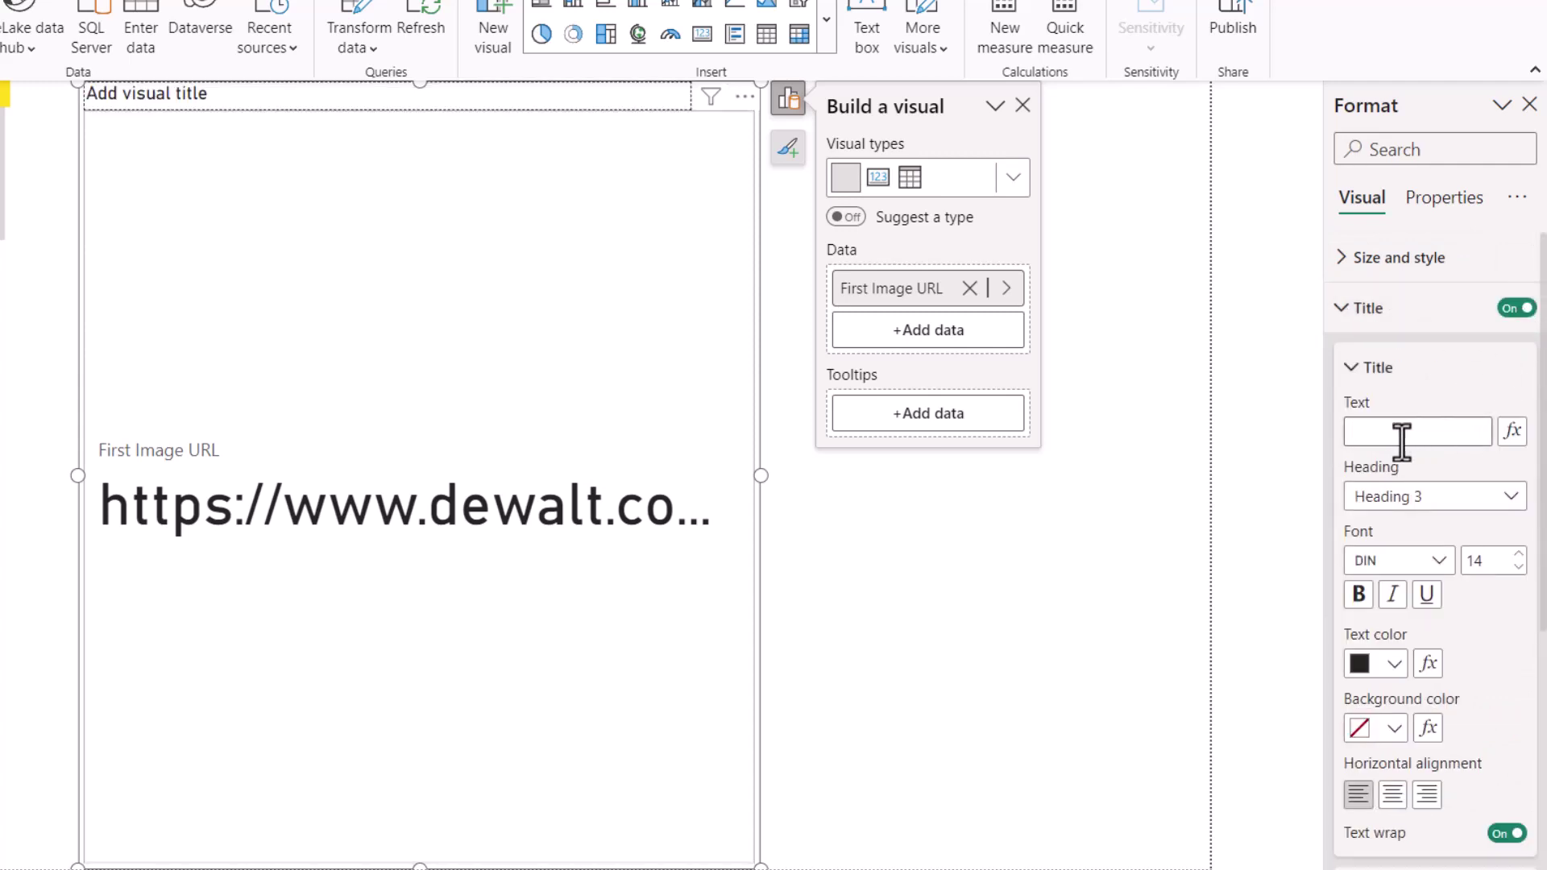
pyautogui.click(1513, 435)
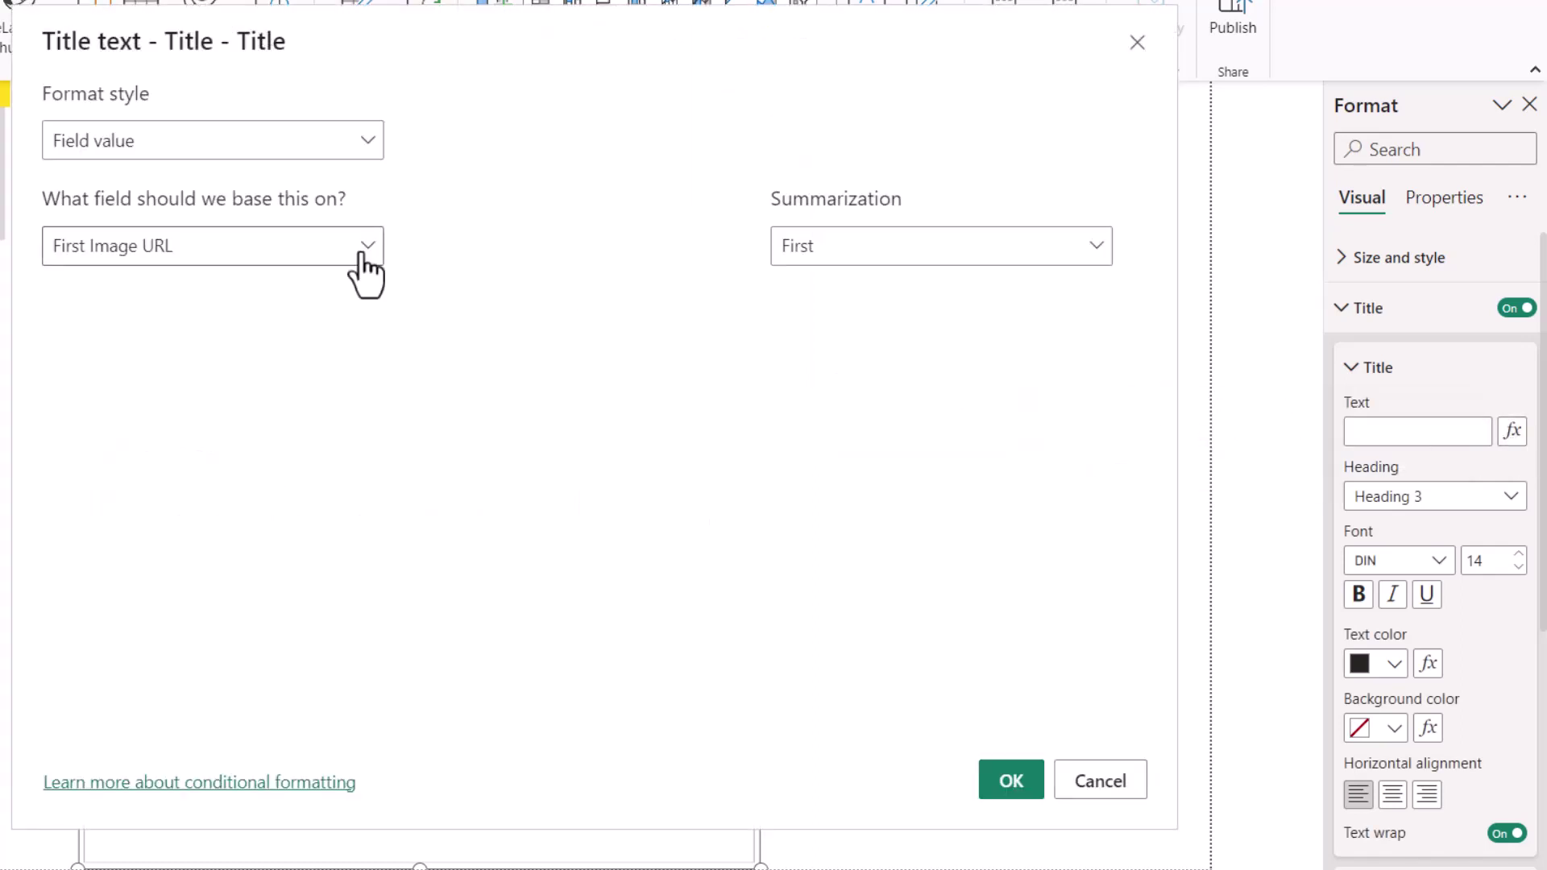
pyautogui.click(361, 248)
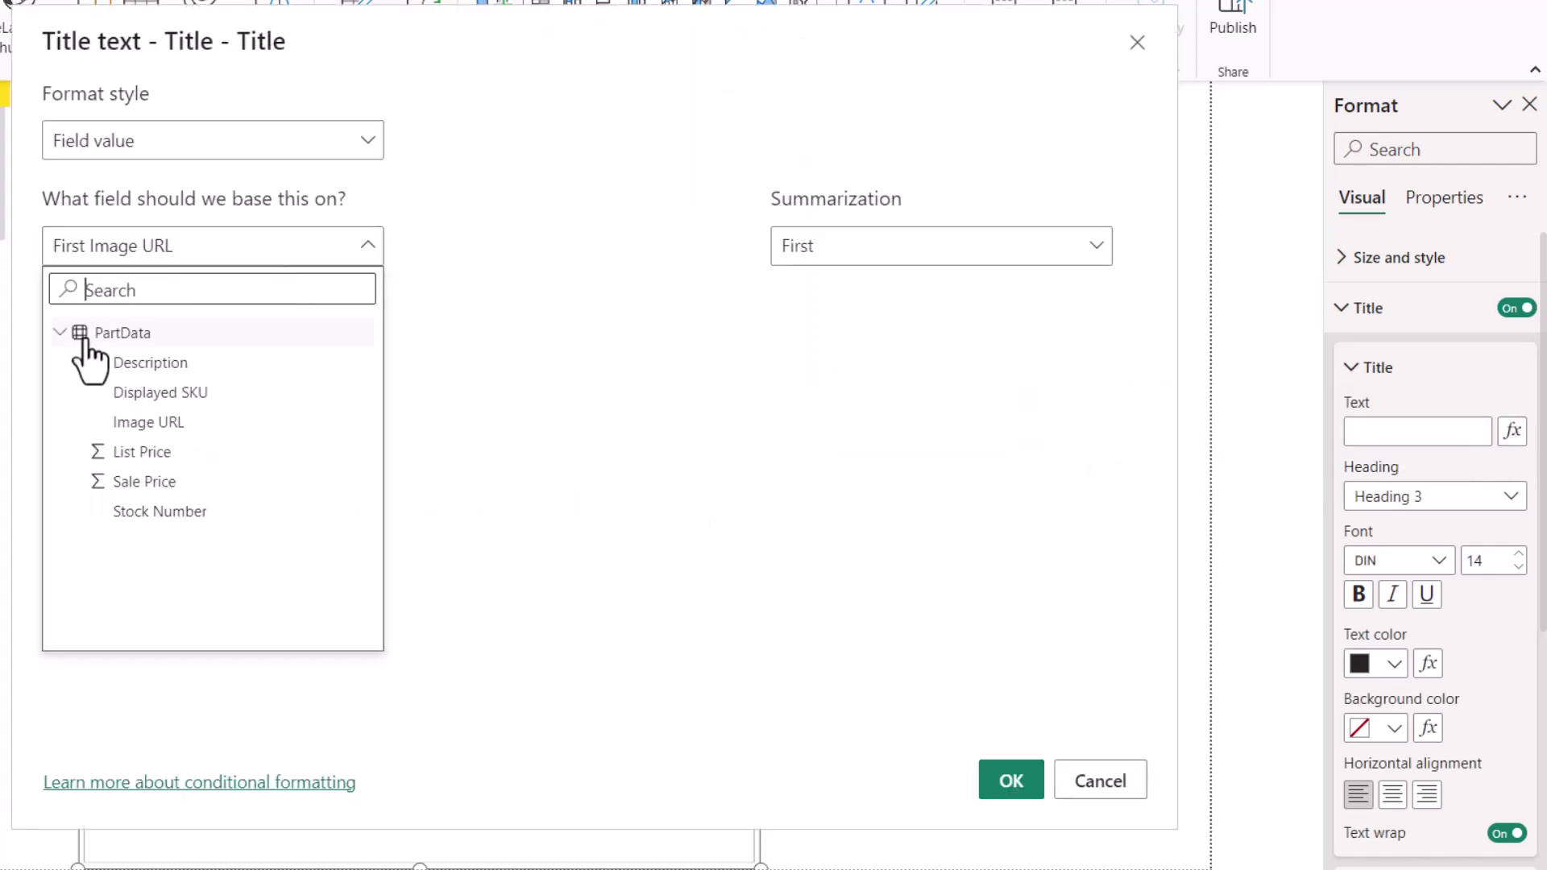
pyautogui.click(162, 393)
pyautogui.press('Return')
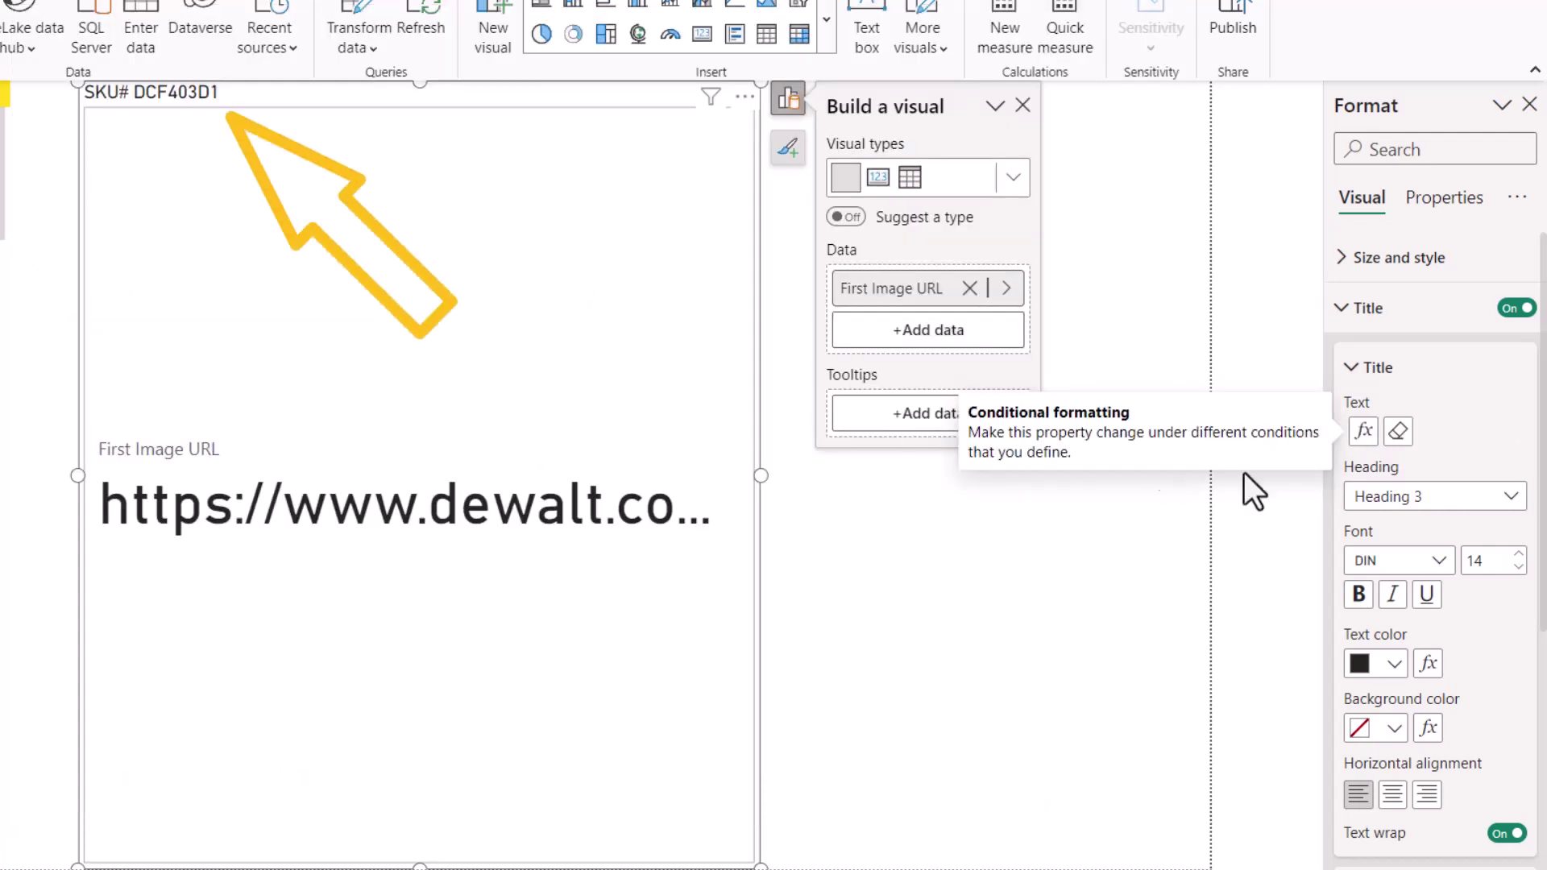
pyautogui.click(1519, 555)
pyautogui.click(1519, 555)
pyautogui.click(1519, 555)
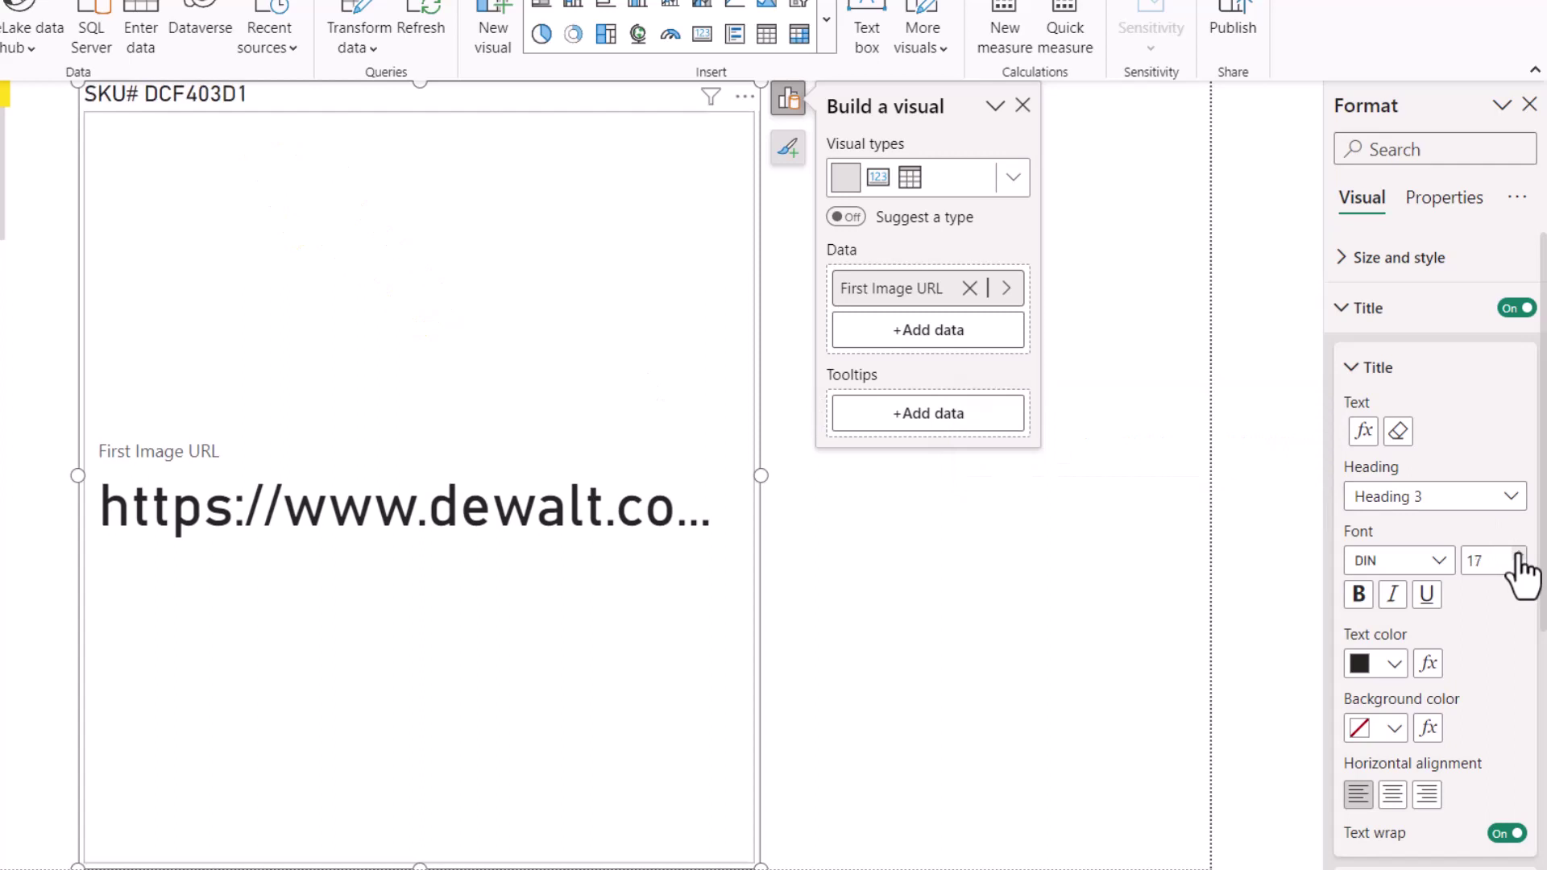
pyautogui.click(1519, 554)
pyautogui.click(1519, 554)
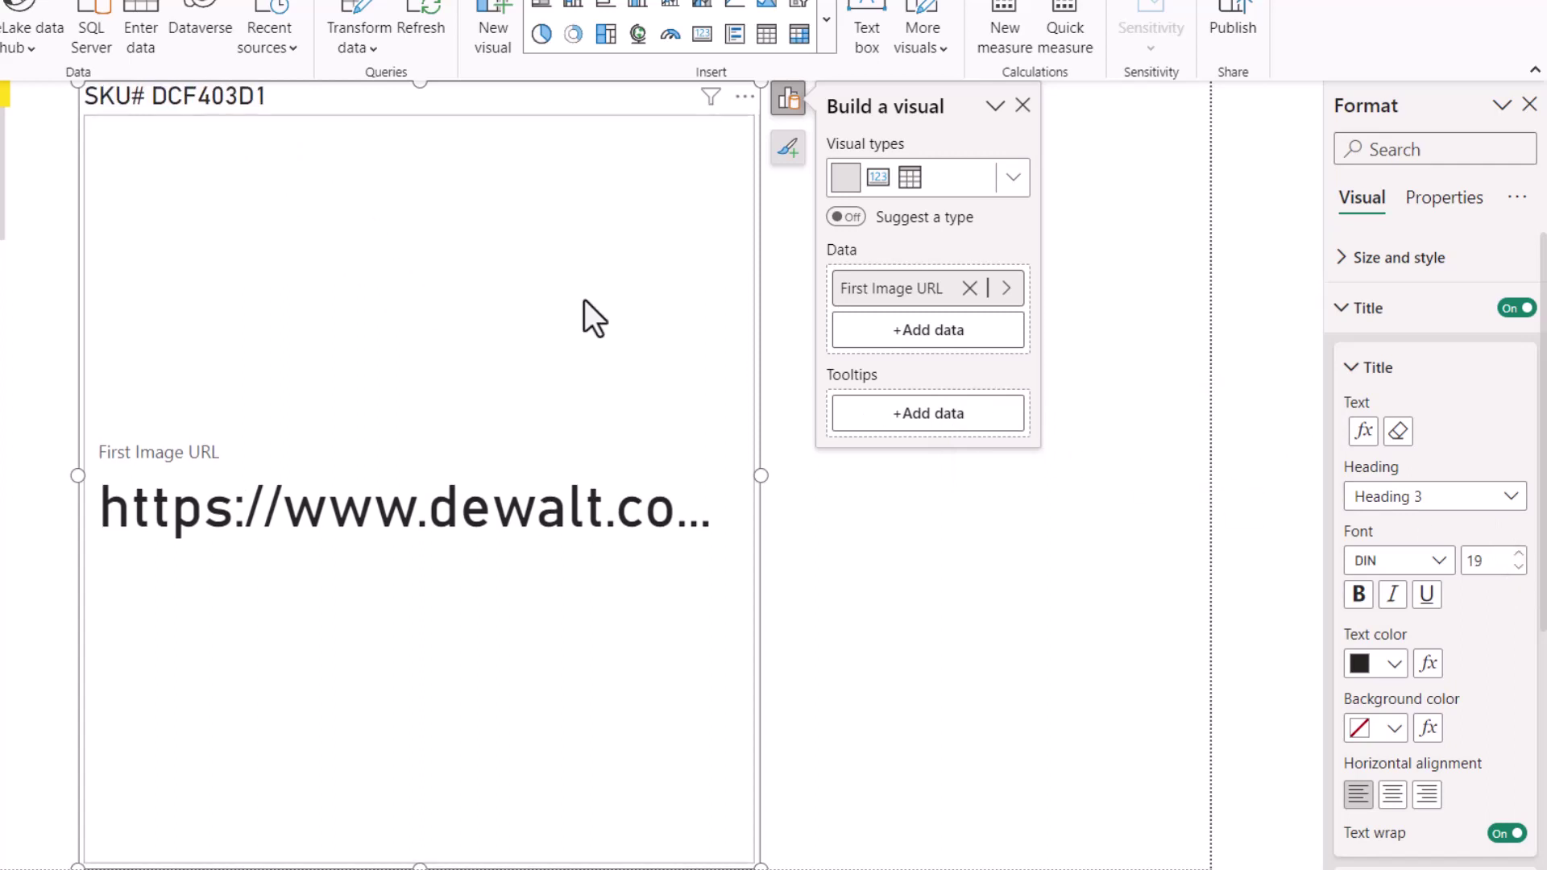
# - Turn off the card's callout values so the URL text is hidden
pyautogui.click(1368, 308)
pyautogui.click(1362, 459)
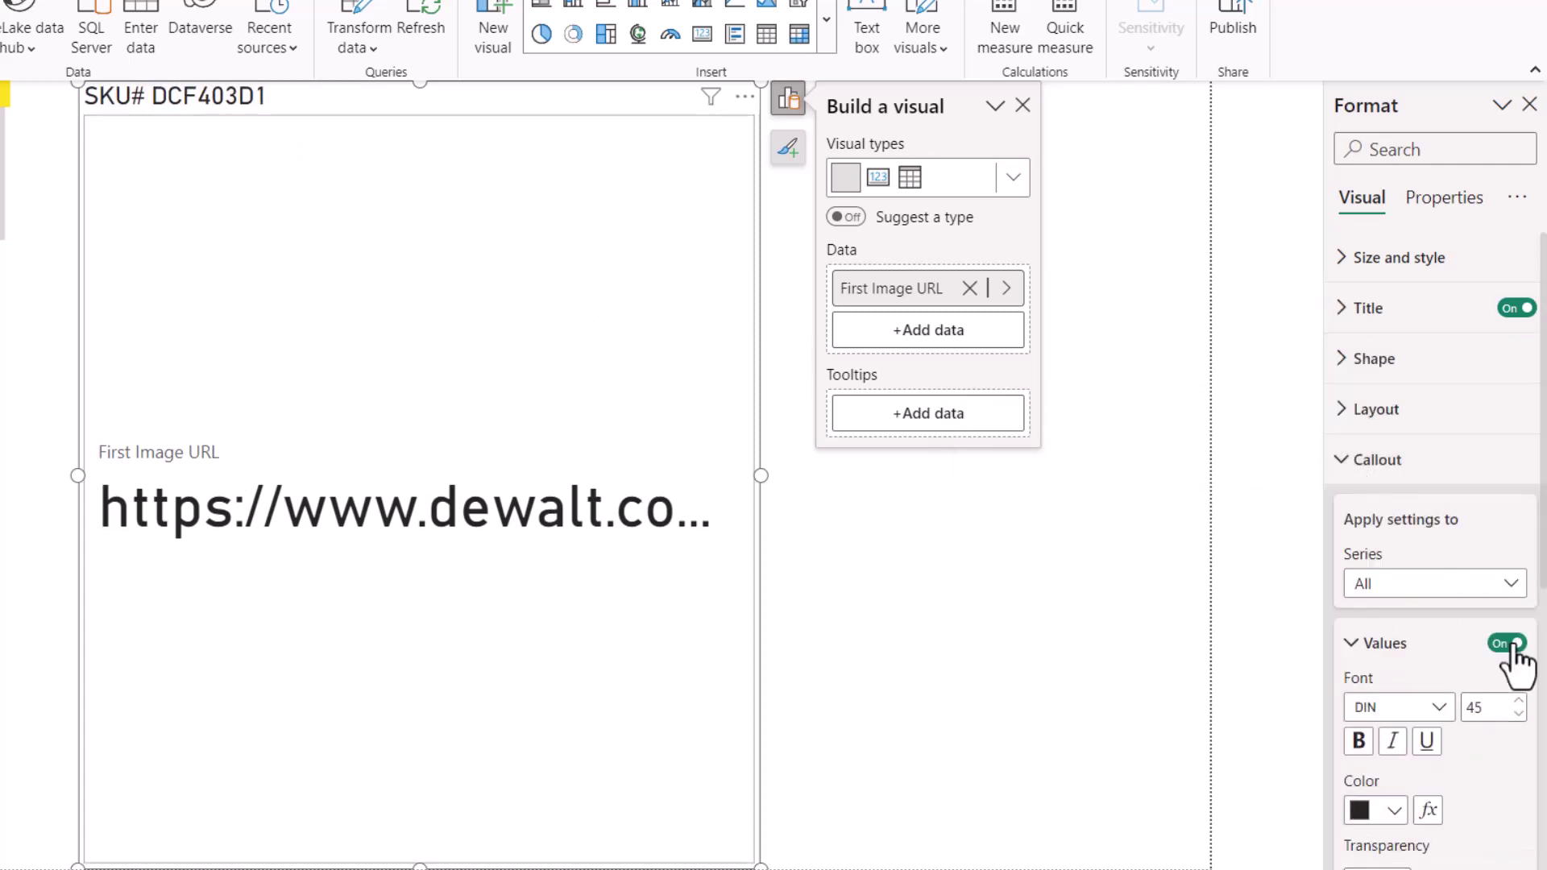
pyautogui.click(1511, 649)
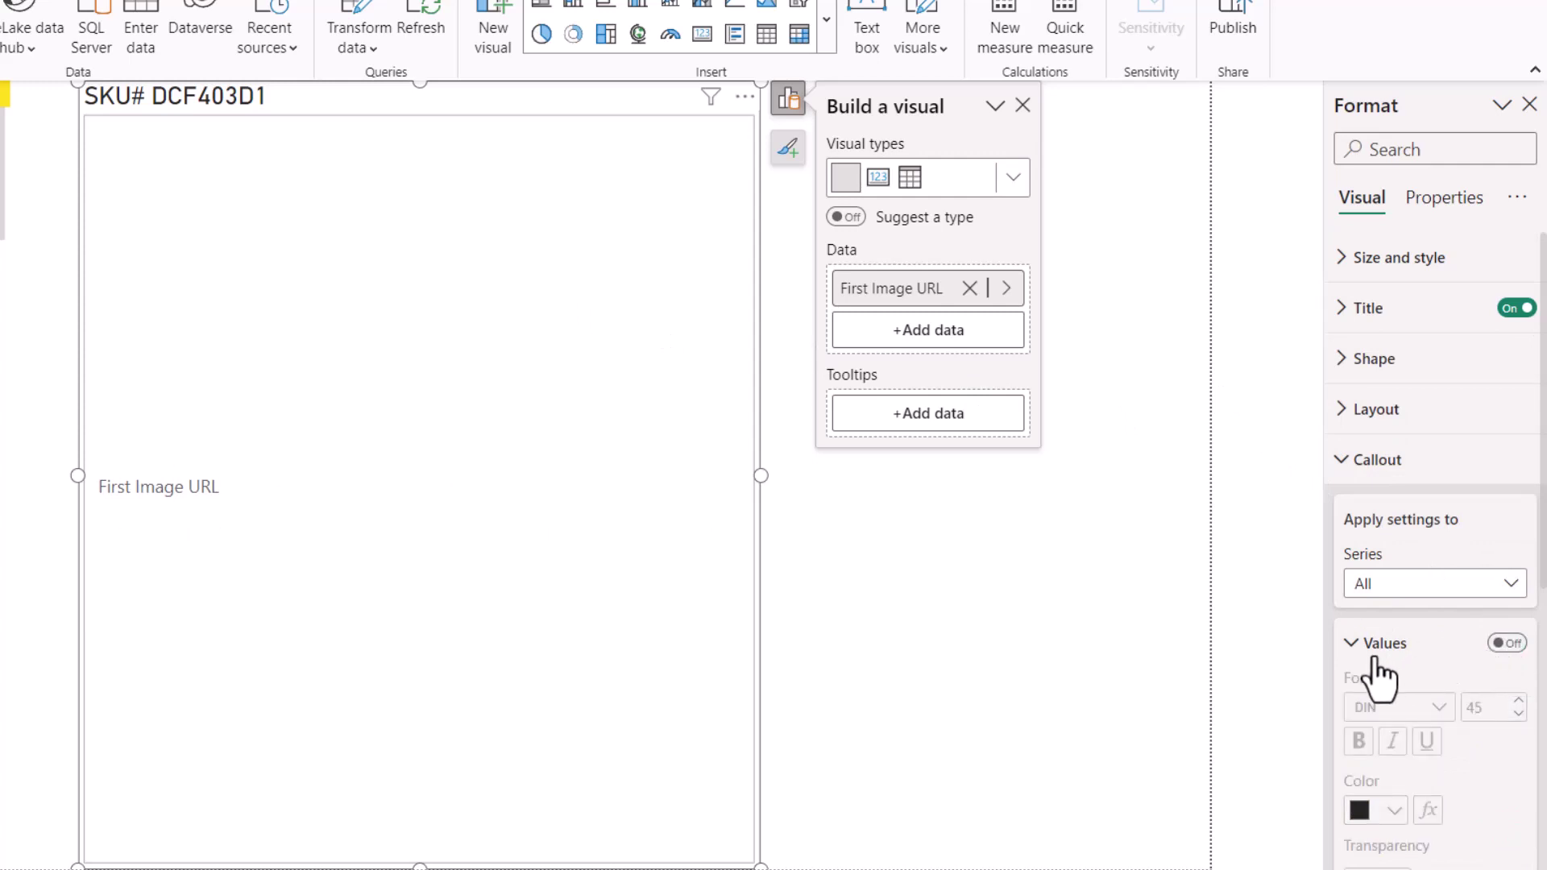
pyautogui.scroll(-6, 1402, 663)
# - Hide the First Image URL label and turn on the image with type Image URL
pyautogui.click(1505, 737)
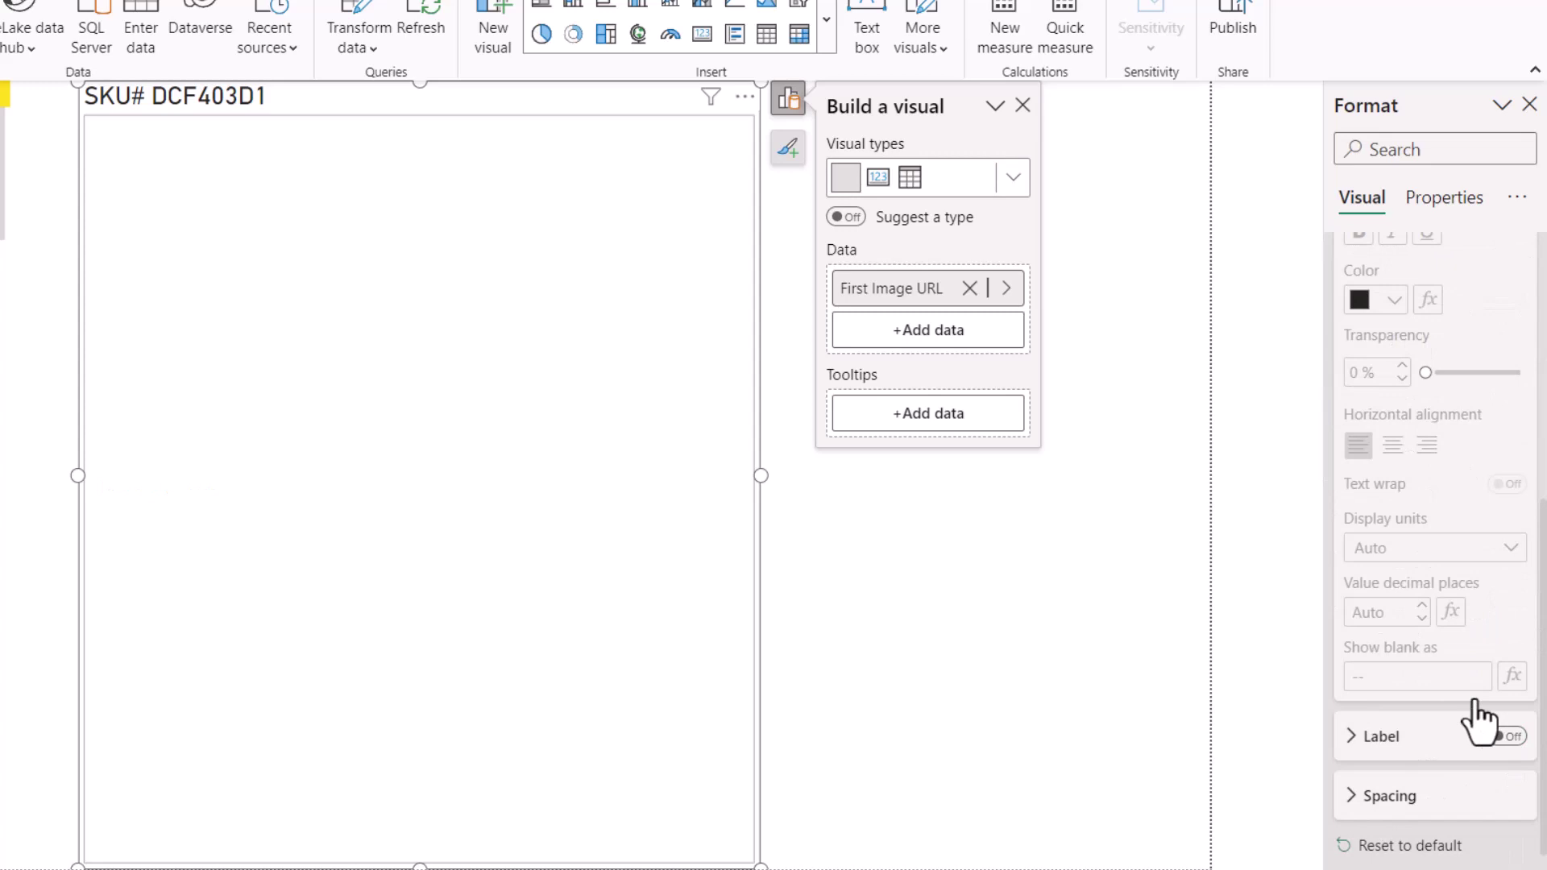
pyautogui.click(1370, 562)
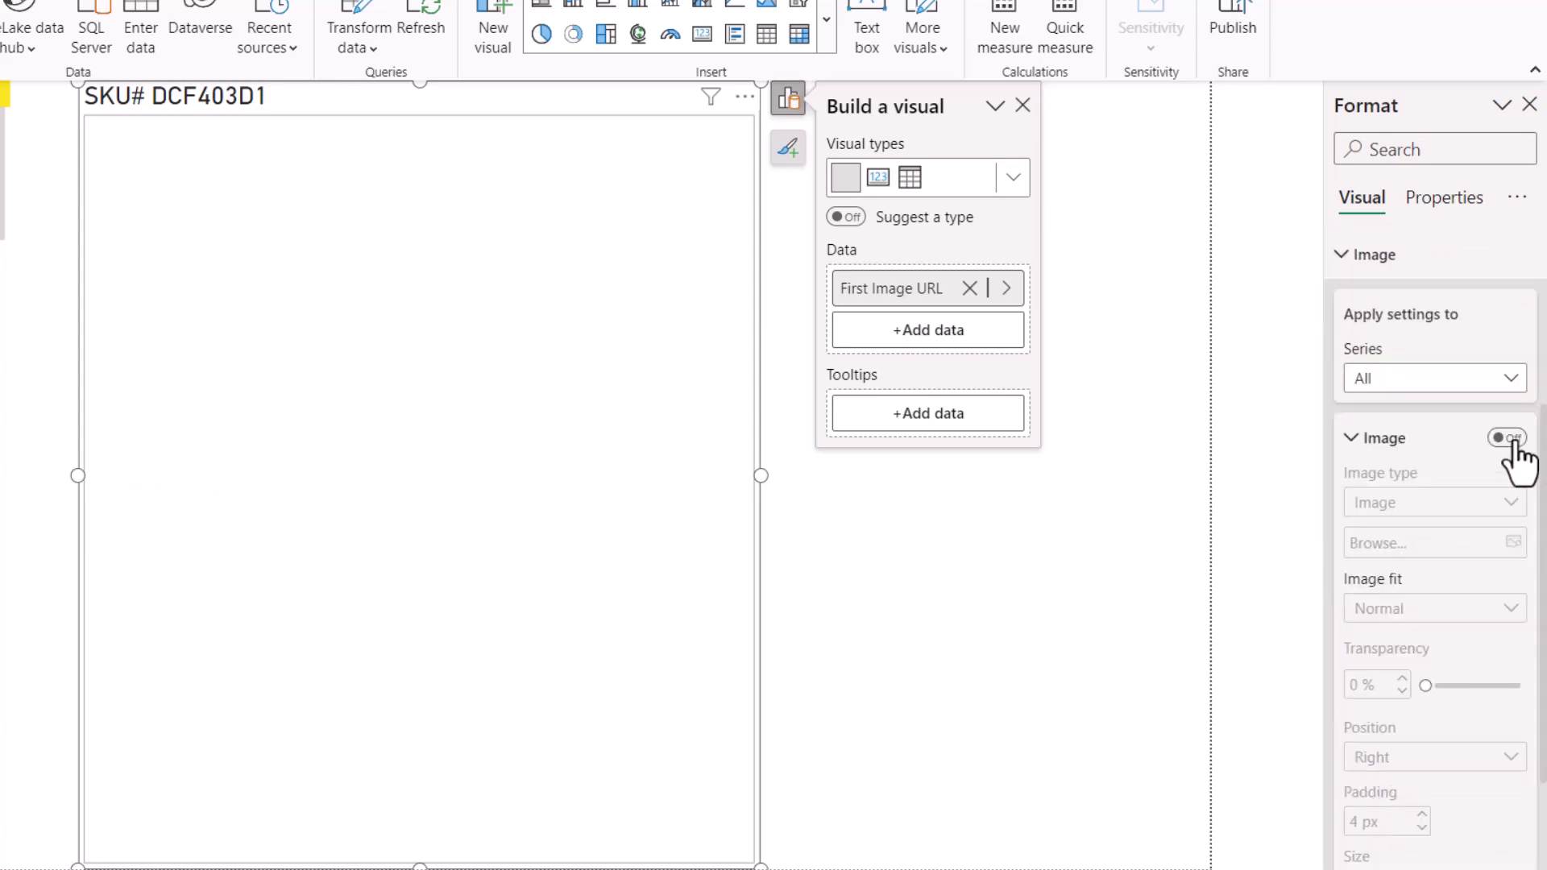
pyautogui.click(1516, 442)
pyautogui.click(1517, 508)
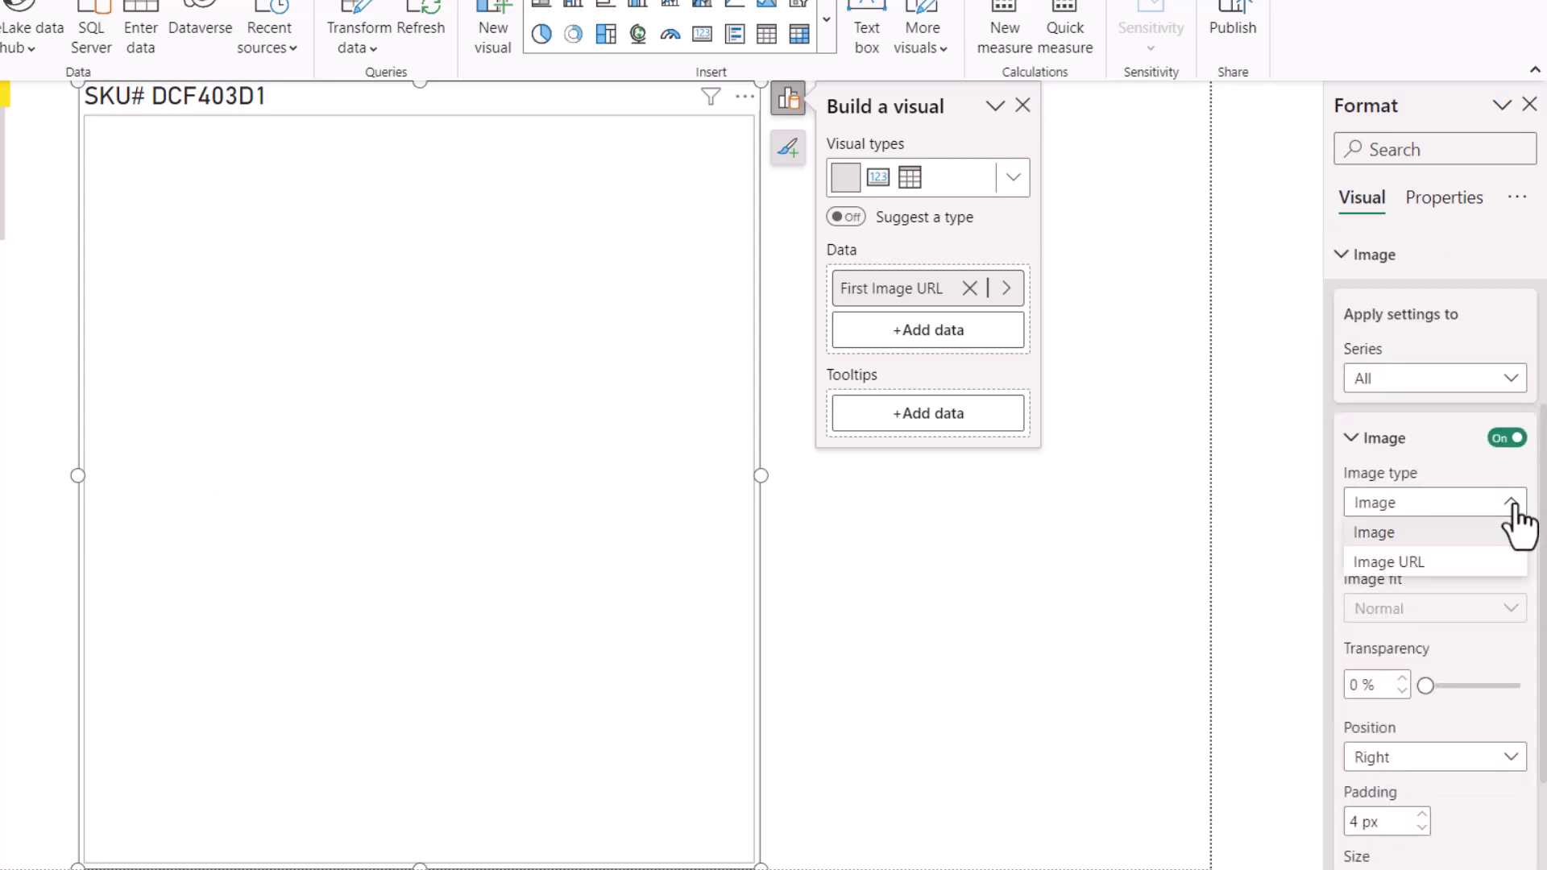
pyautogui.click(1389, 562)
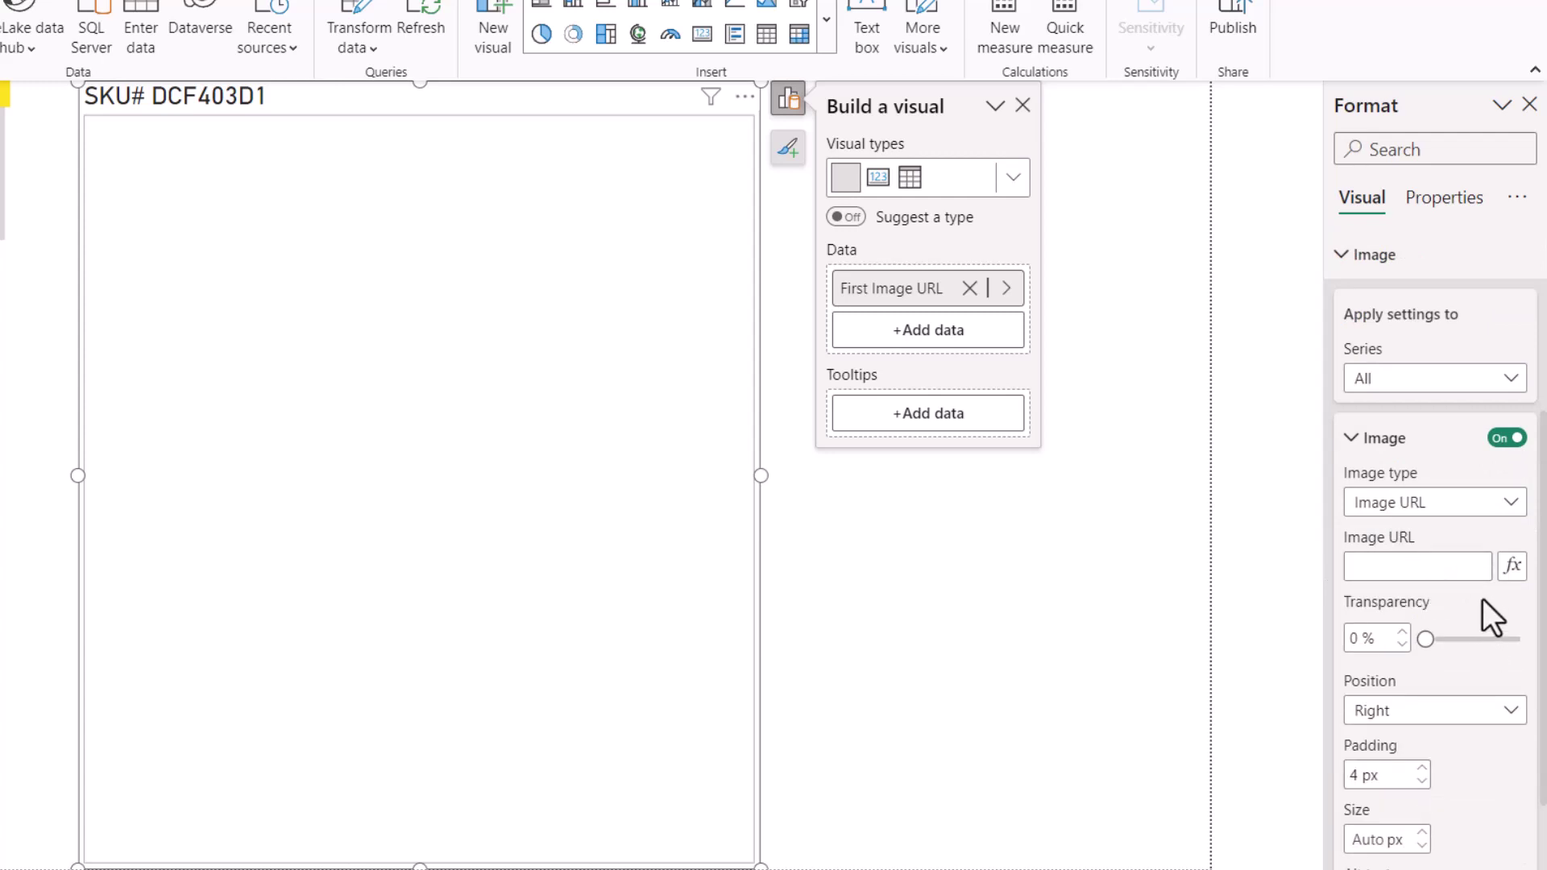
# - Drive the image from the Image URL field value and turn off the card fill
pyautogui.click(1514, 565)
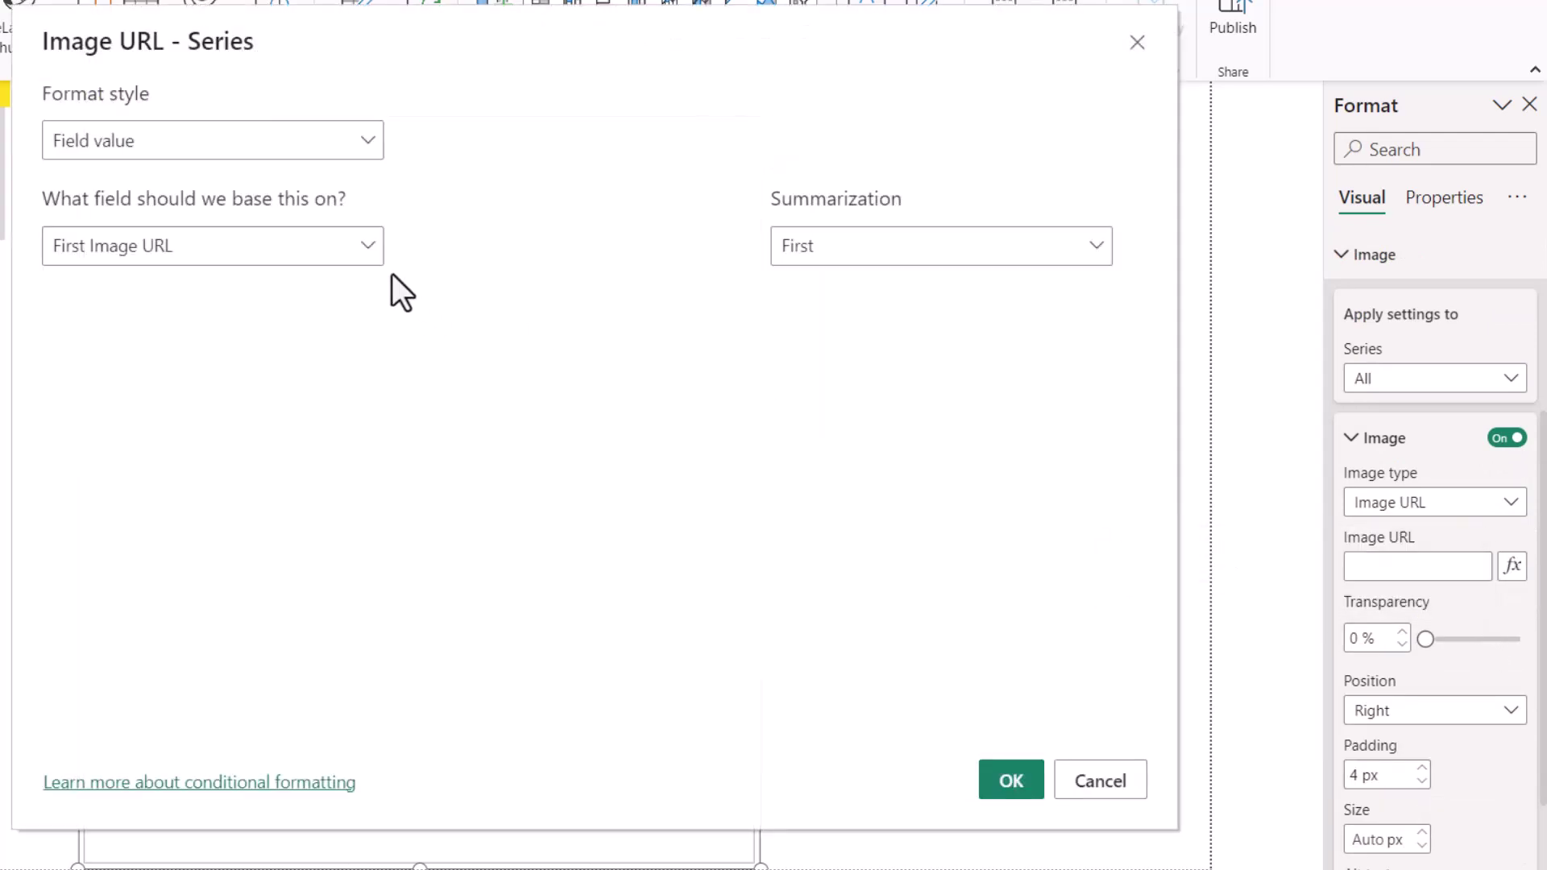
pyautogui.click(365, 251)
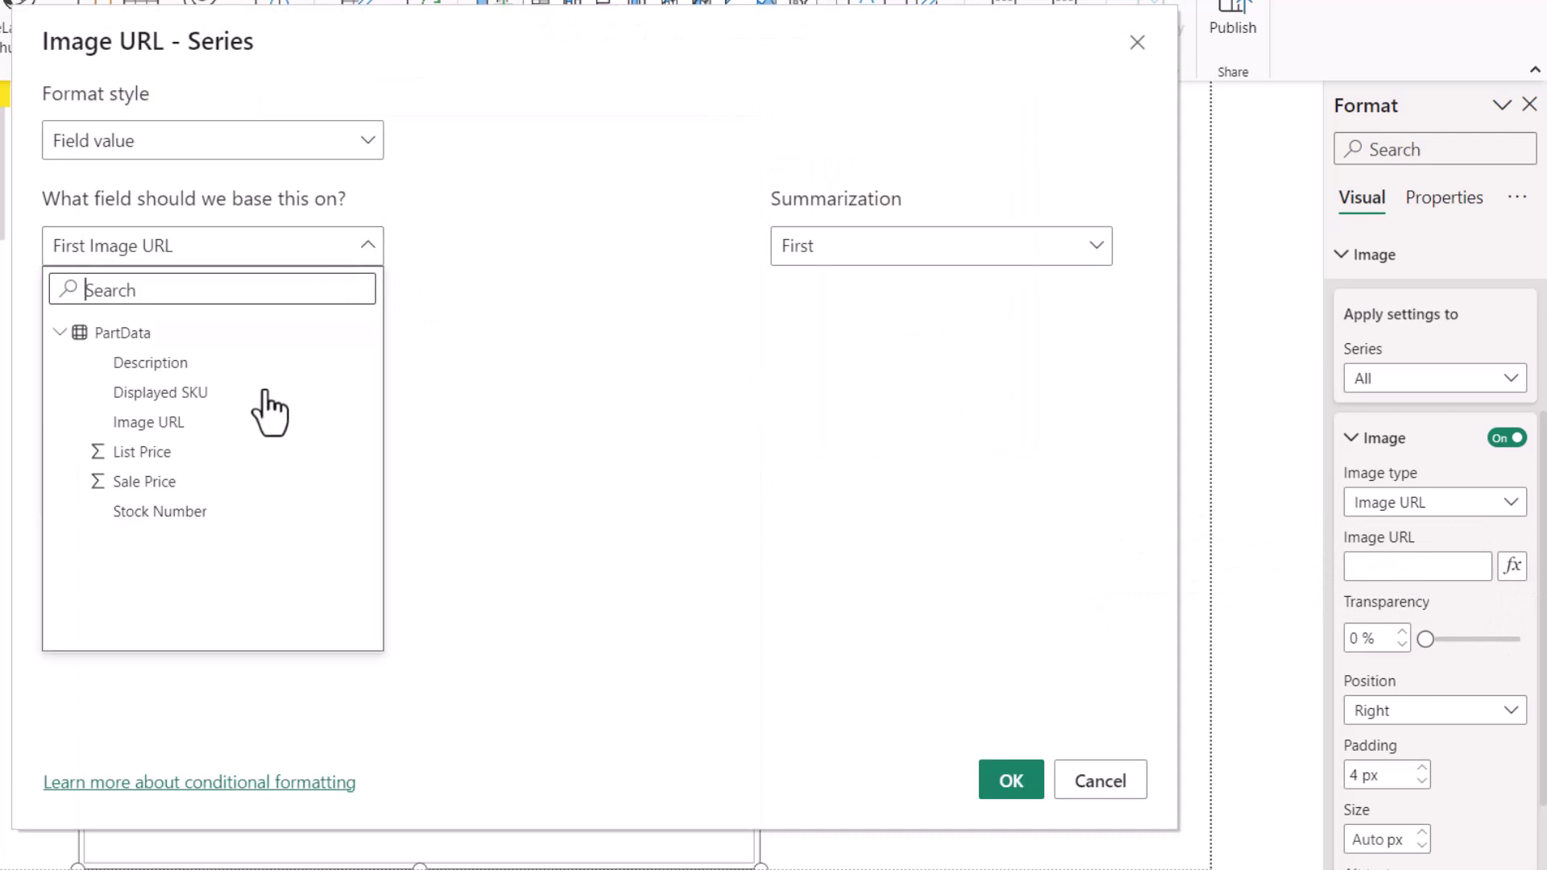
pyautogui.click(187, 422)
pyautogui.click(1022, 780)
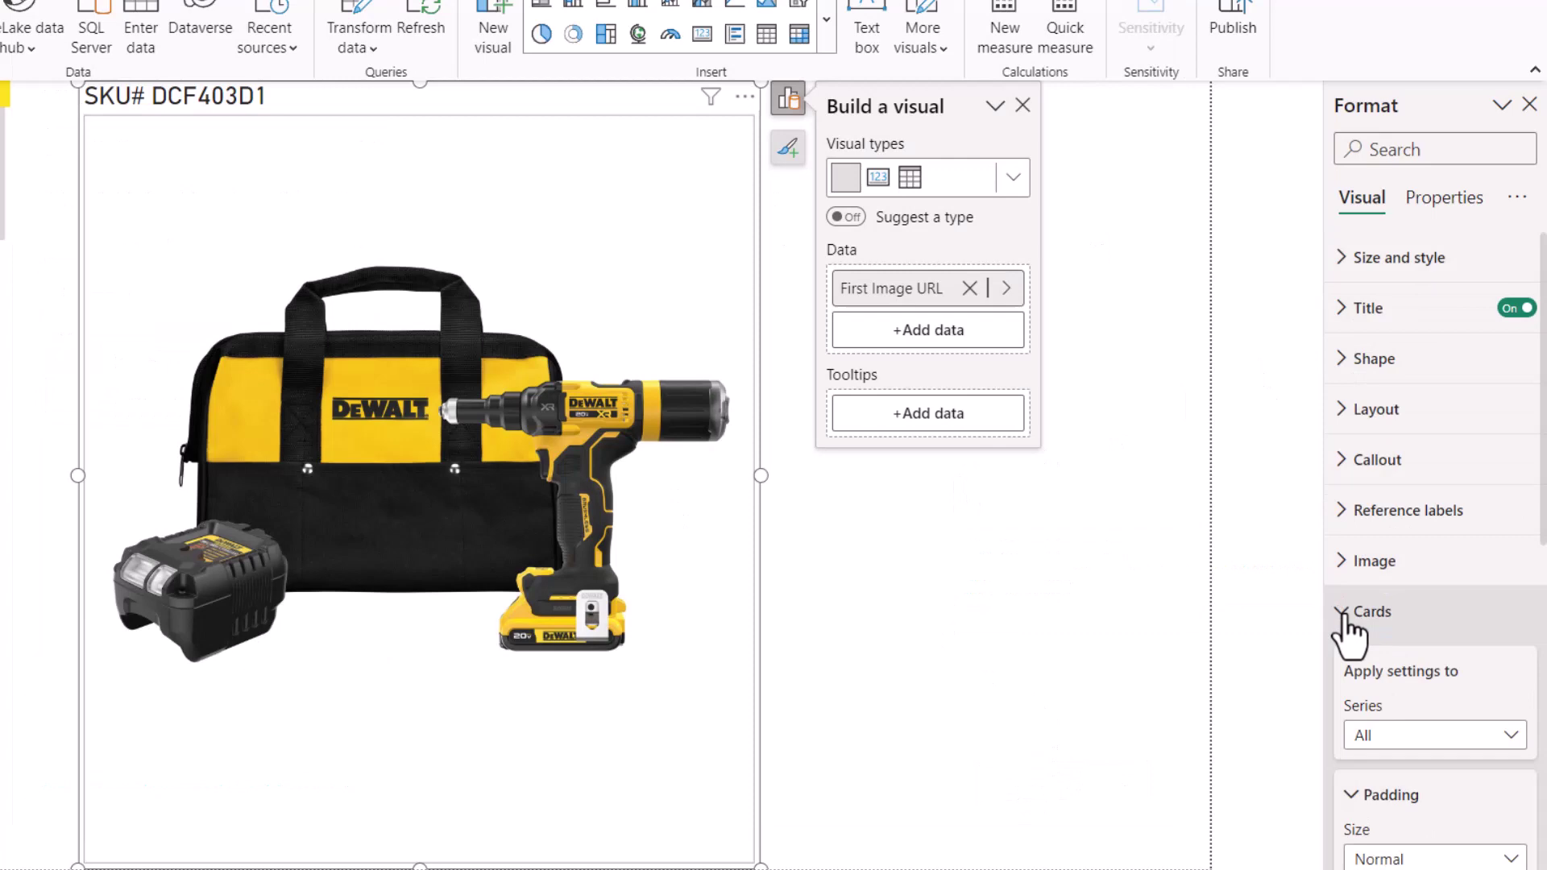
pyautogui.scroll(-5, 1433, 454)
pyautogui.click(1506, 411)
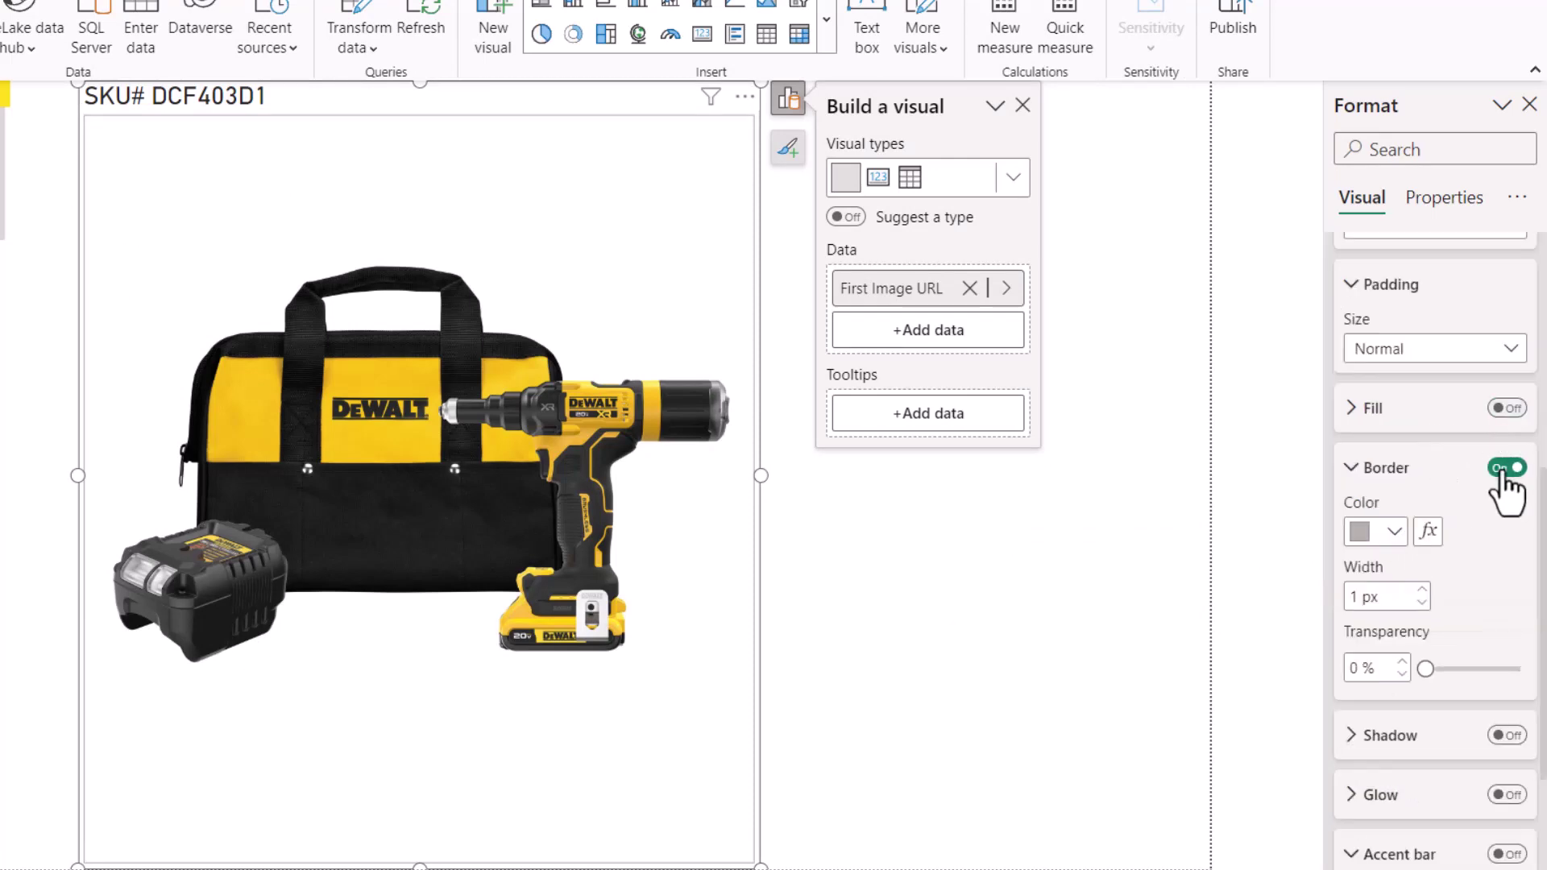
pyautogui.click(1191, 487)
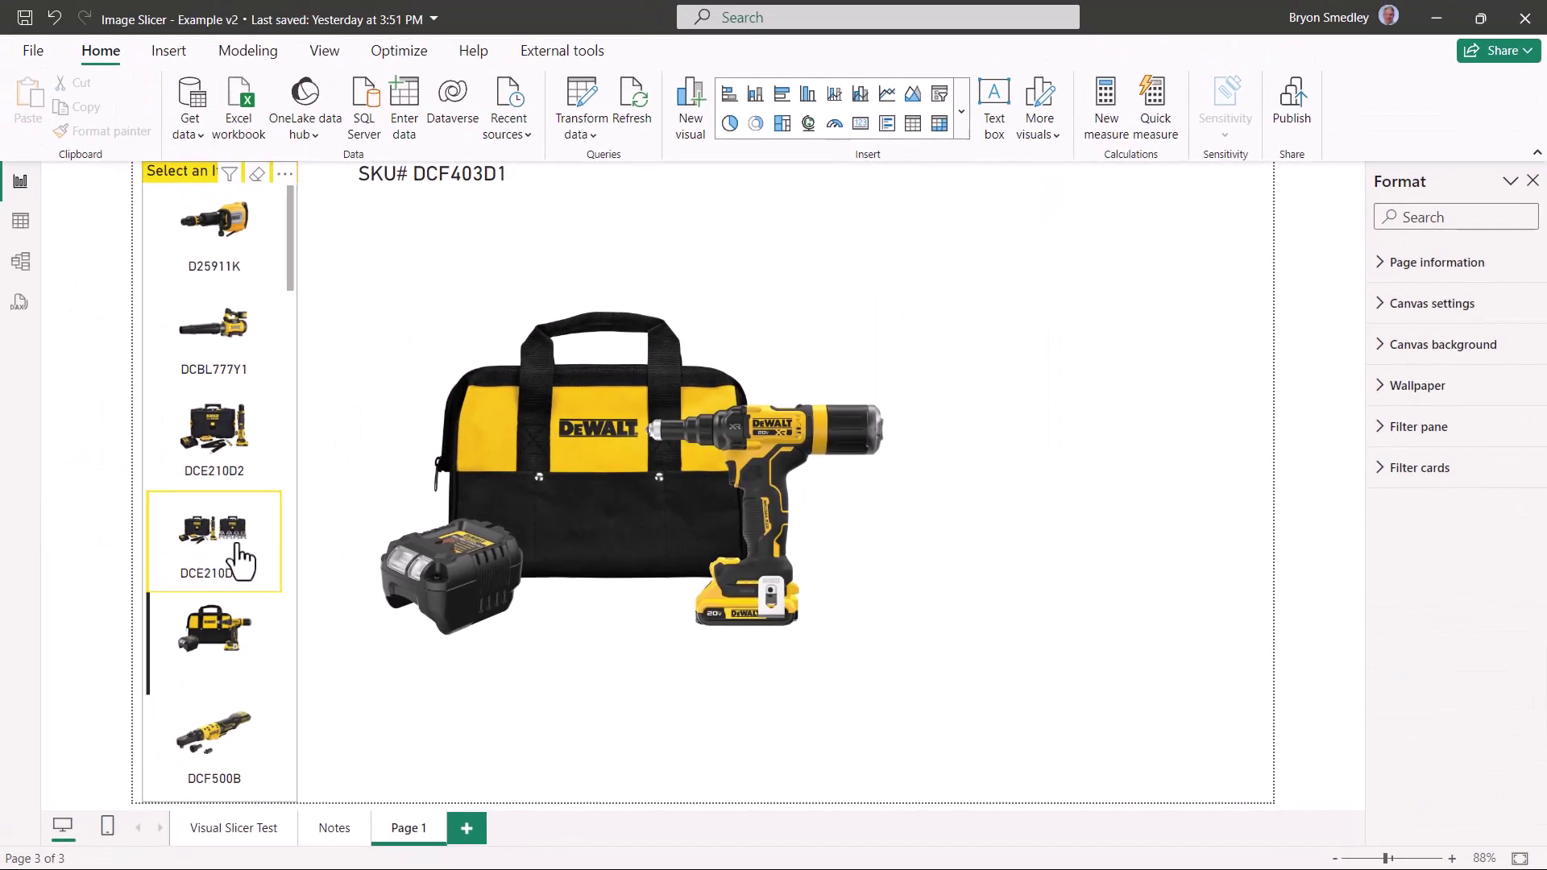
# - Preview DCE210D2K, DCE210D2 and DCBL777Y1, then move and enlarge the image beside the slicer
pyautogui.click(239, 559)
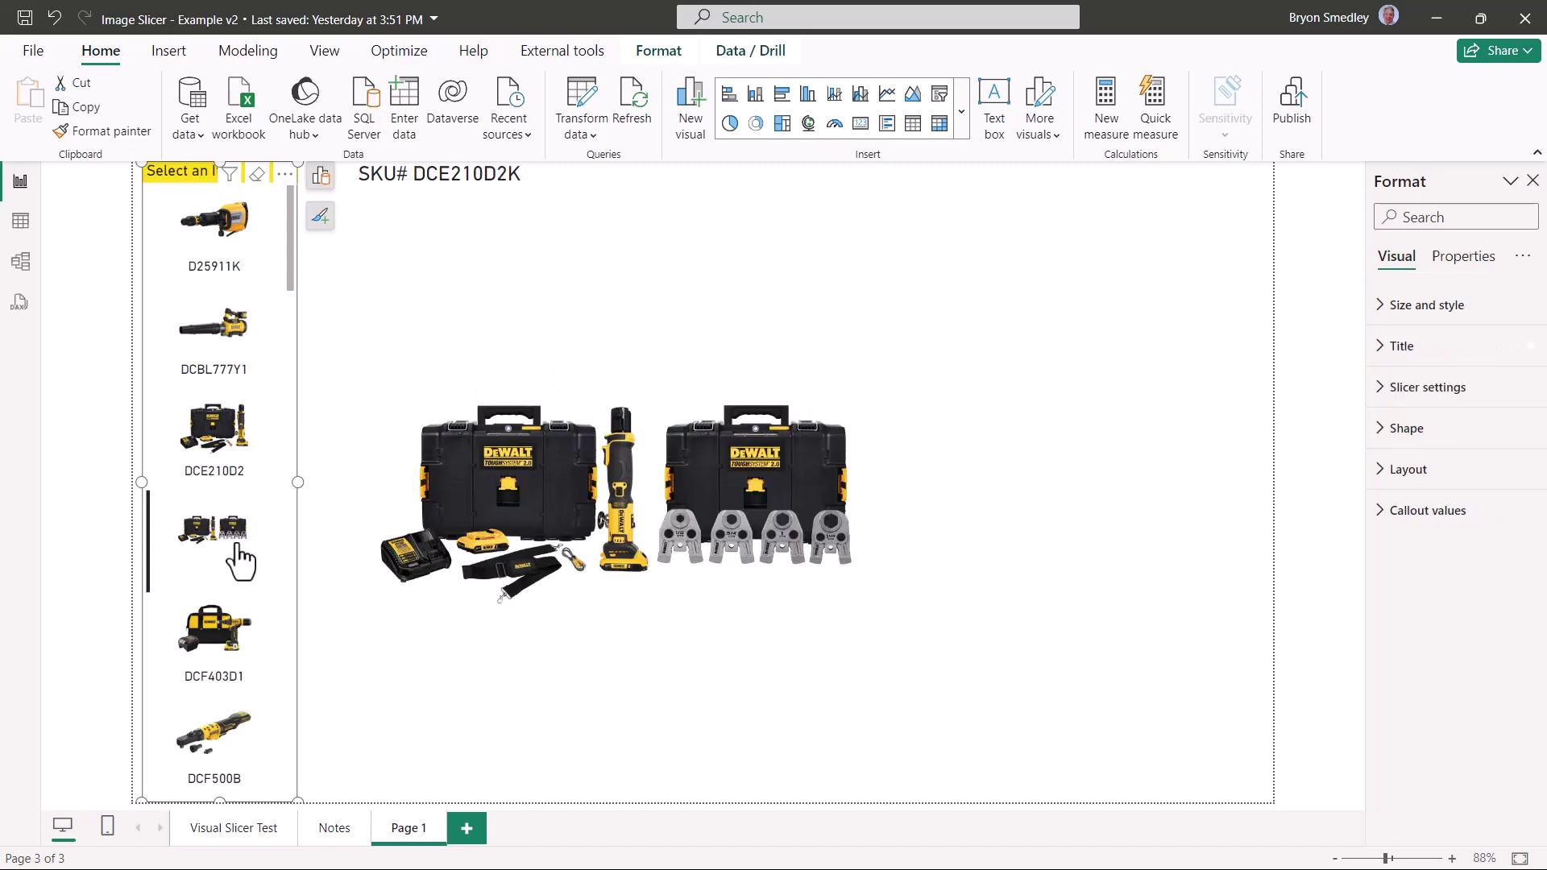
pyautogui.click(228, 451)
pyautogui.click(224, 338)
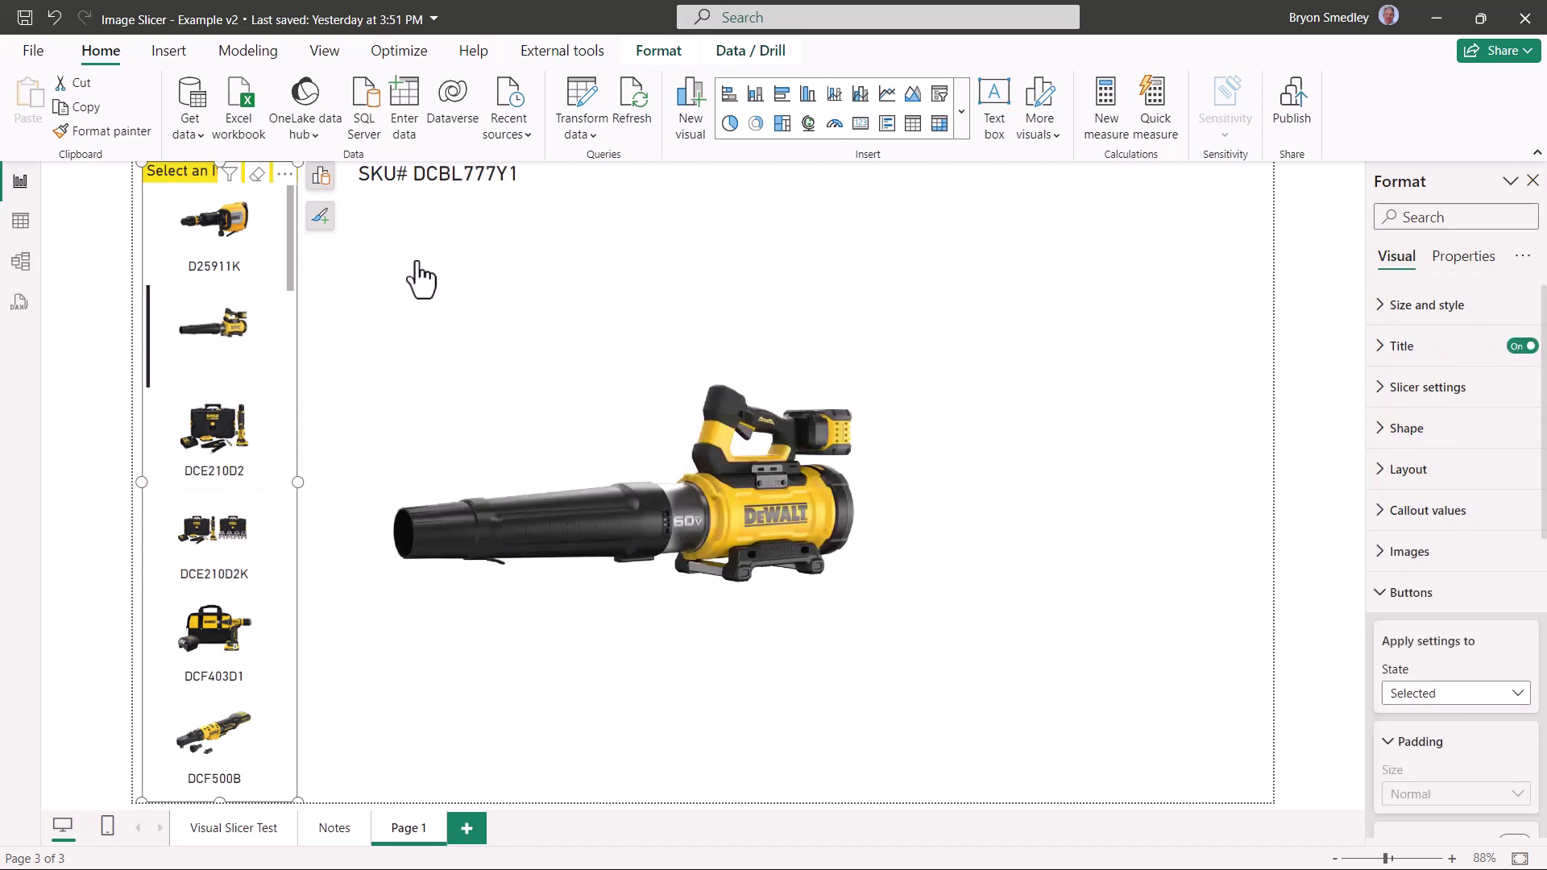
pyautogui.click(418, 274)
pyautogui.moveTo(634, 167); pyautogui.dragTo(567, 290)
# - Select DXPAEV016 and fine-tune the image visual's height and position
pyautogui.scroll(-15, 295, 524)
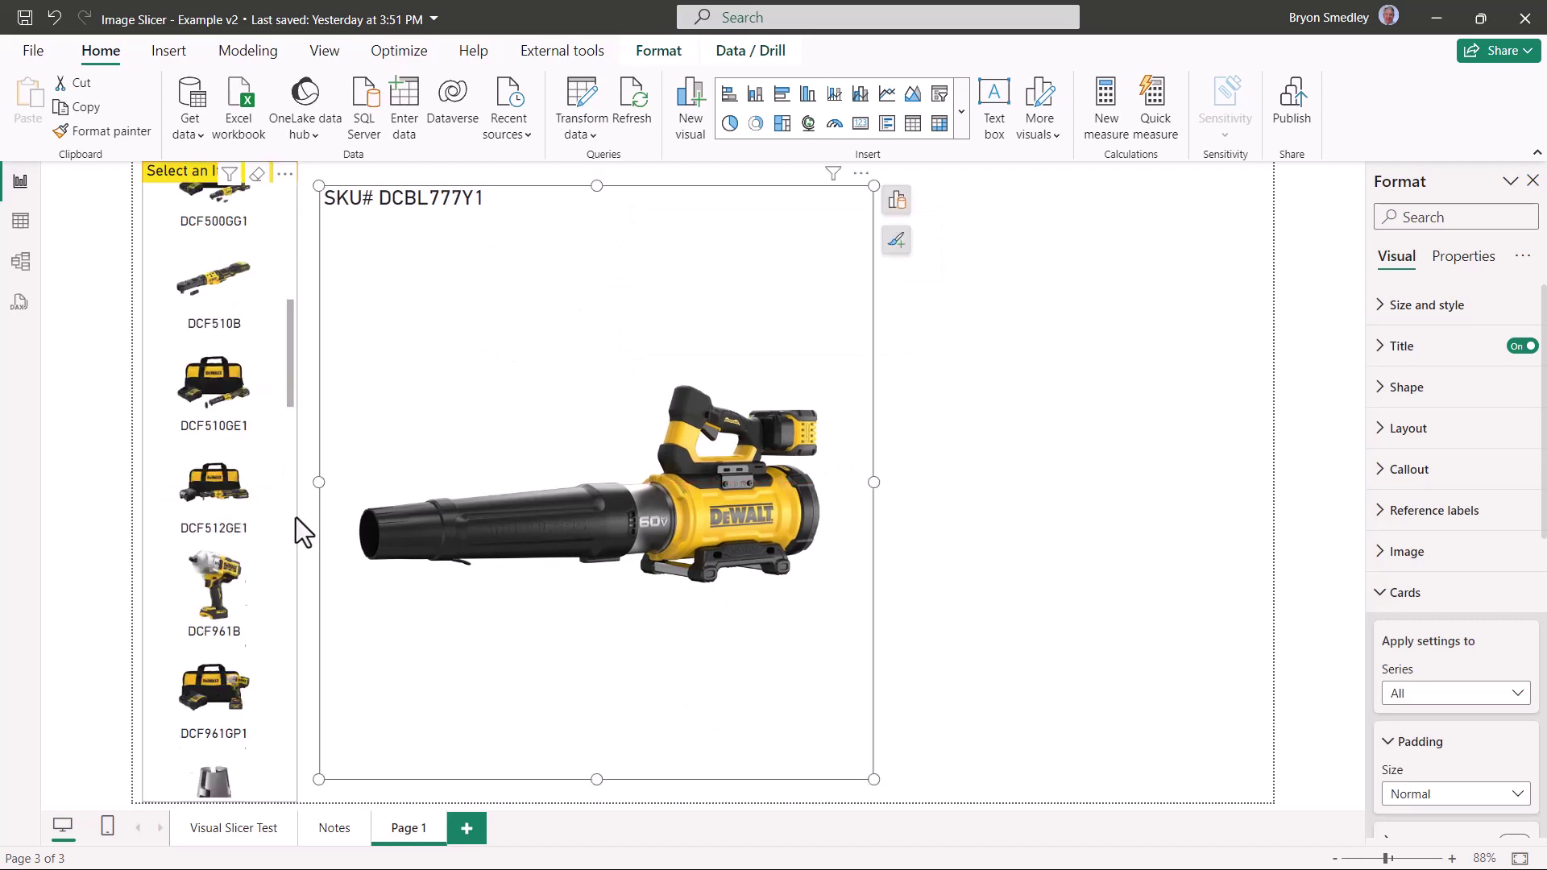
pyautogui.scroll(-3, 297, 750)
pyautogui.click(214, 431)
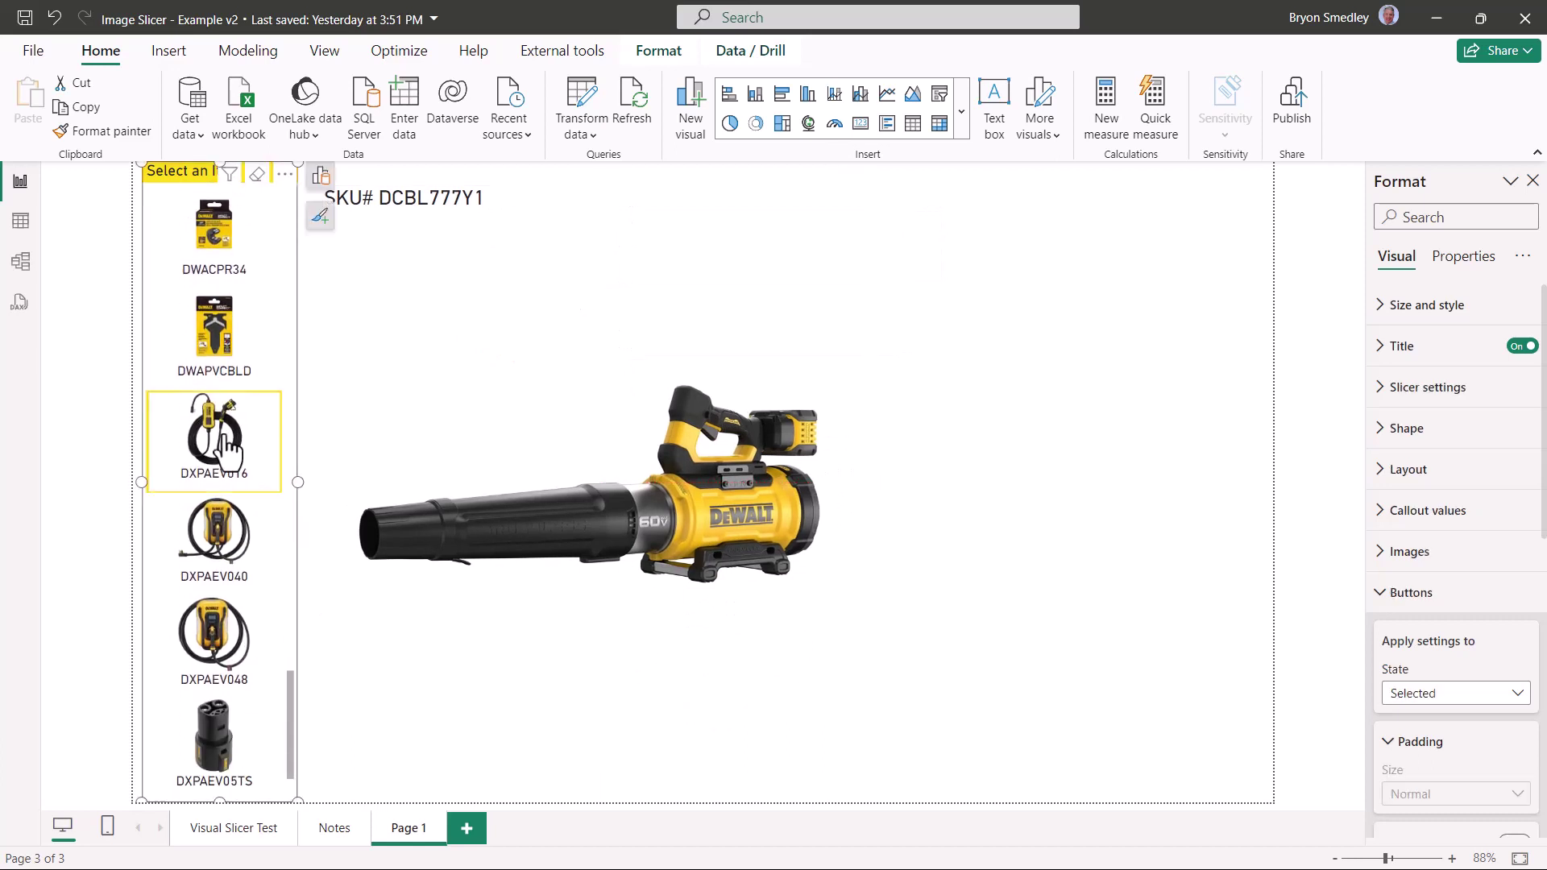
pyautogui.click(520, 693)
pyautogui.moveTo(593, 780)
pyautogui.mouseDown()
pyautogui.moveTo(616, 640)
pyautogui.moveTo(598, 754)
pyautogui.mouseUp()
pyautogui.moveTo(616, 447); pyautogui.dragTo(610, 459)
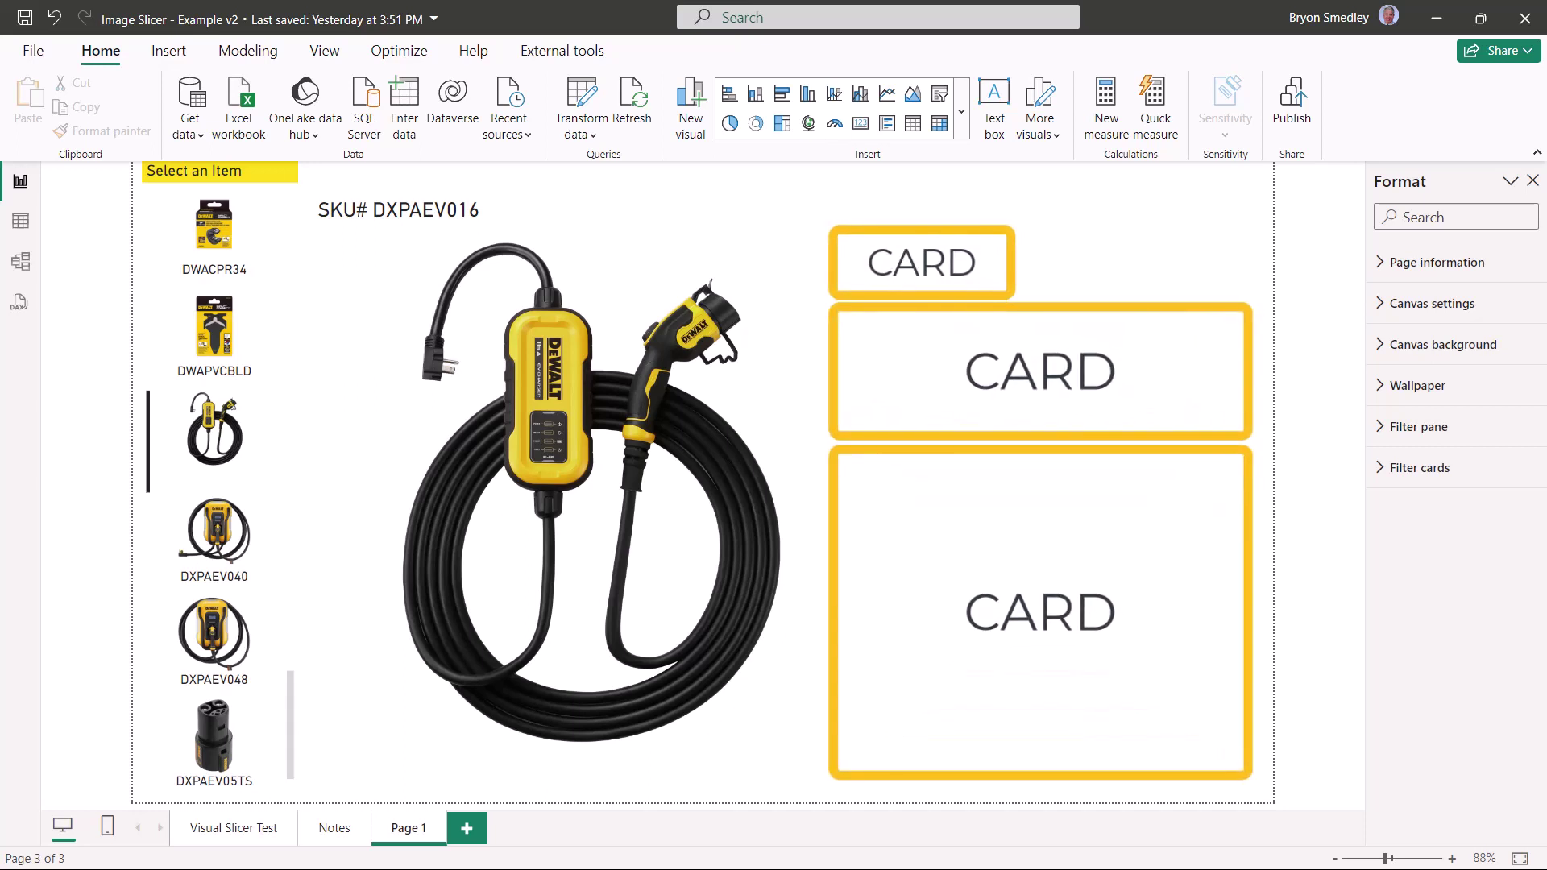
# - Add a narrow card showing the List Price field
pyautogui.click(960, 123)
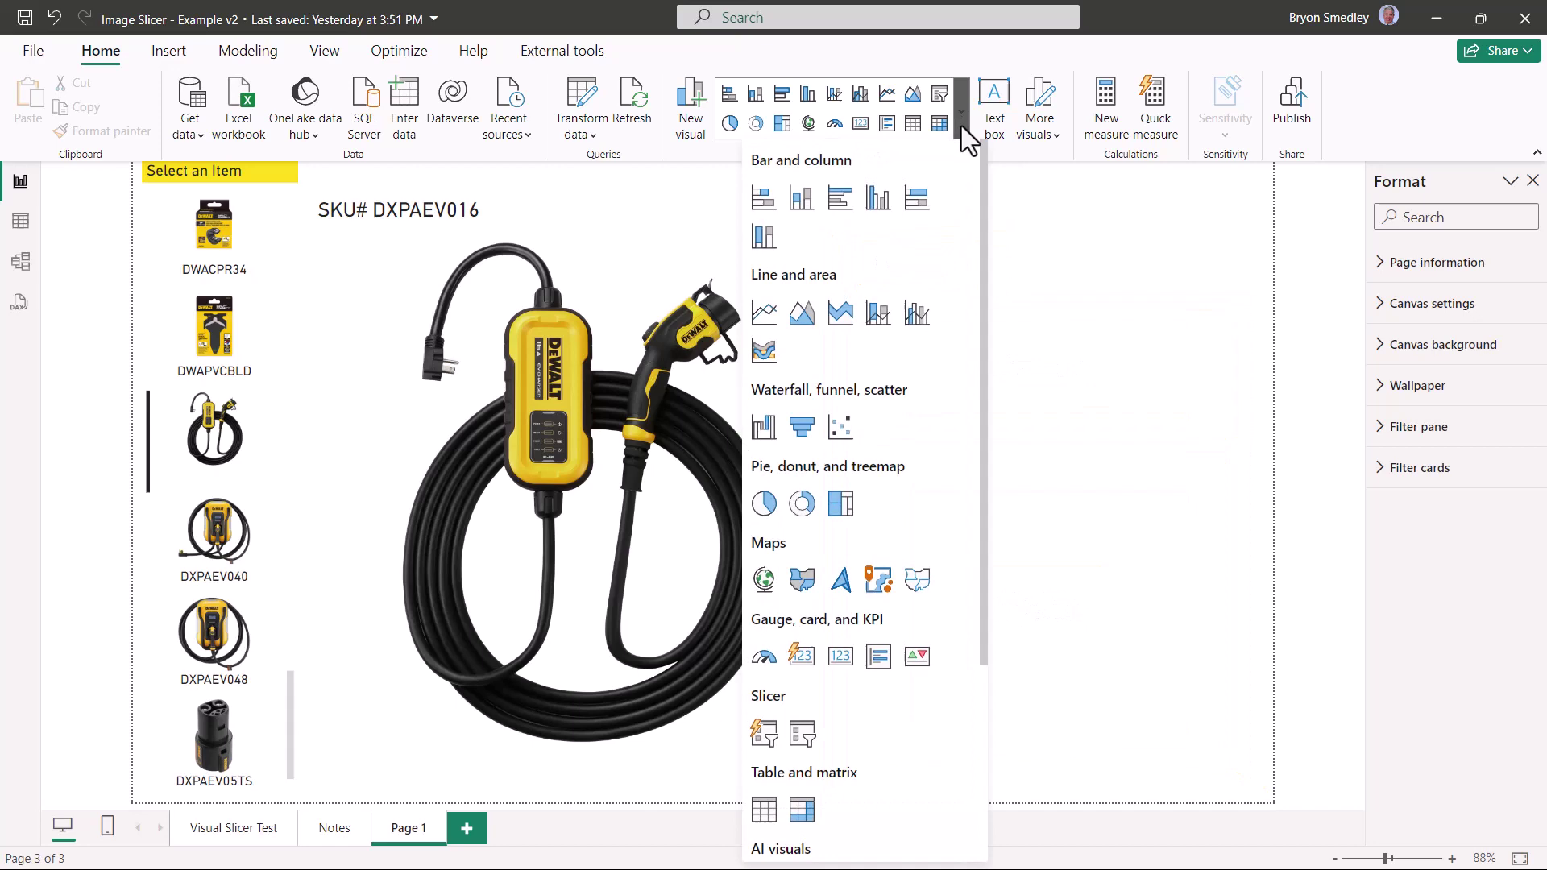
pyautogui.click(840, 656)
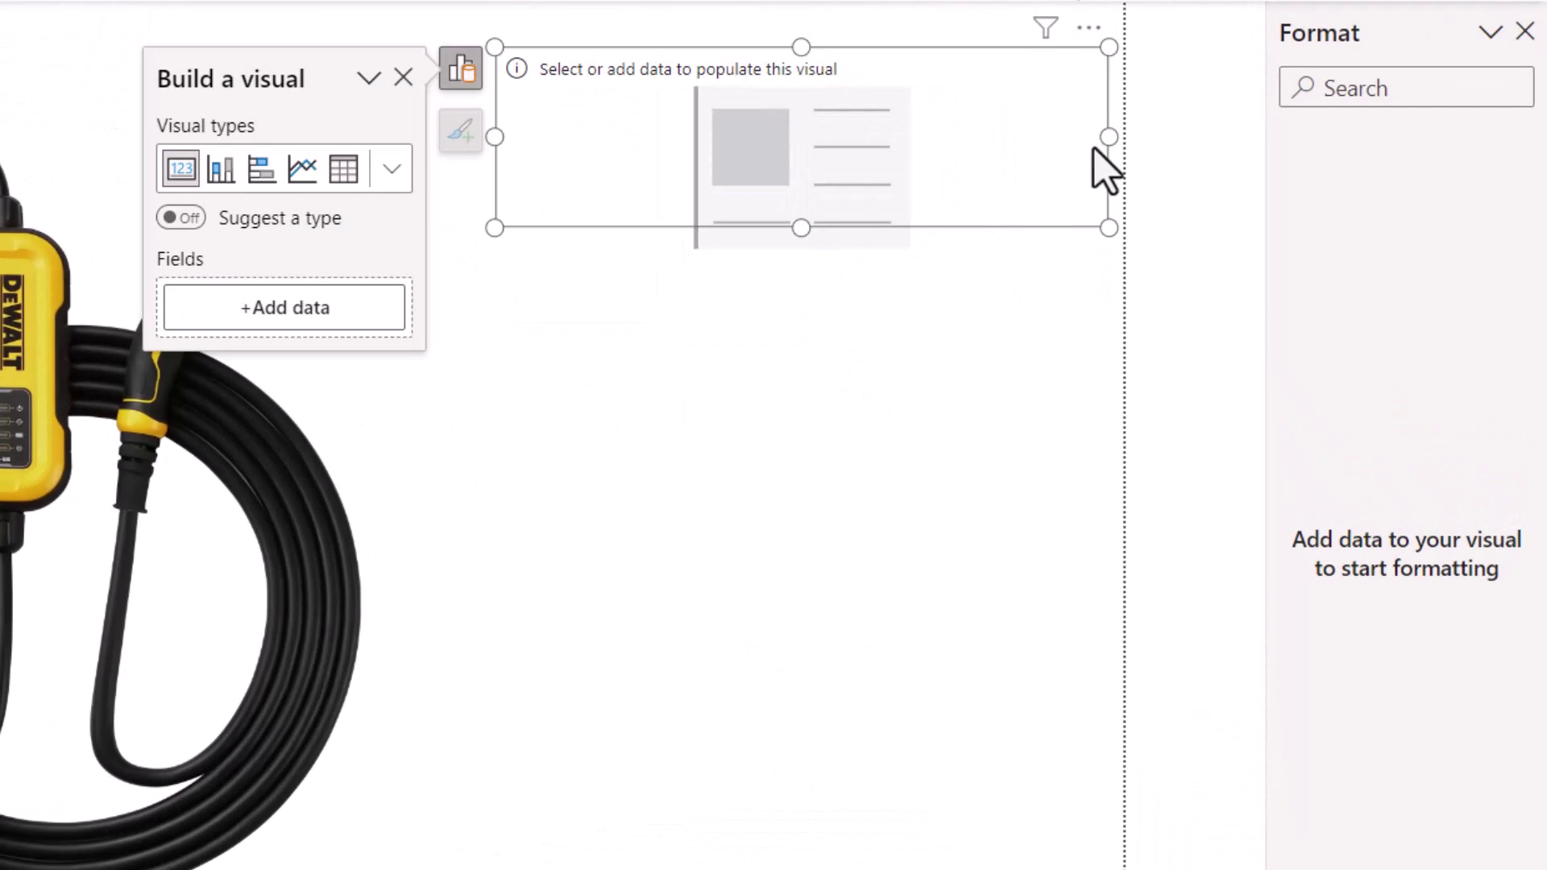
pyautogui.moveTo(1108, 136); pyautogui.dragTo(1080, 137)
pyautogui.moveTo(951, 169); pyautogui.dragTo(905, 166)
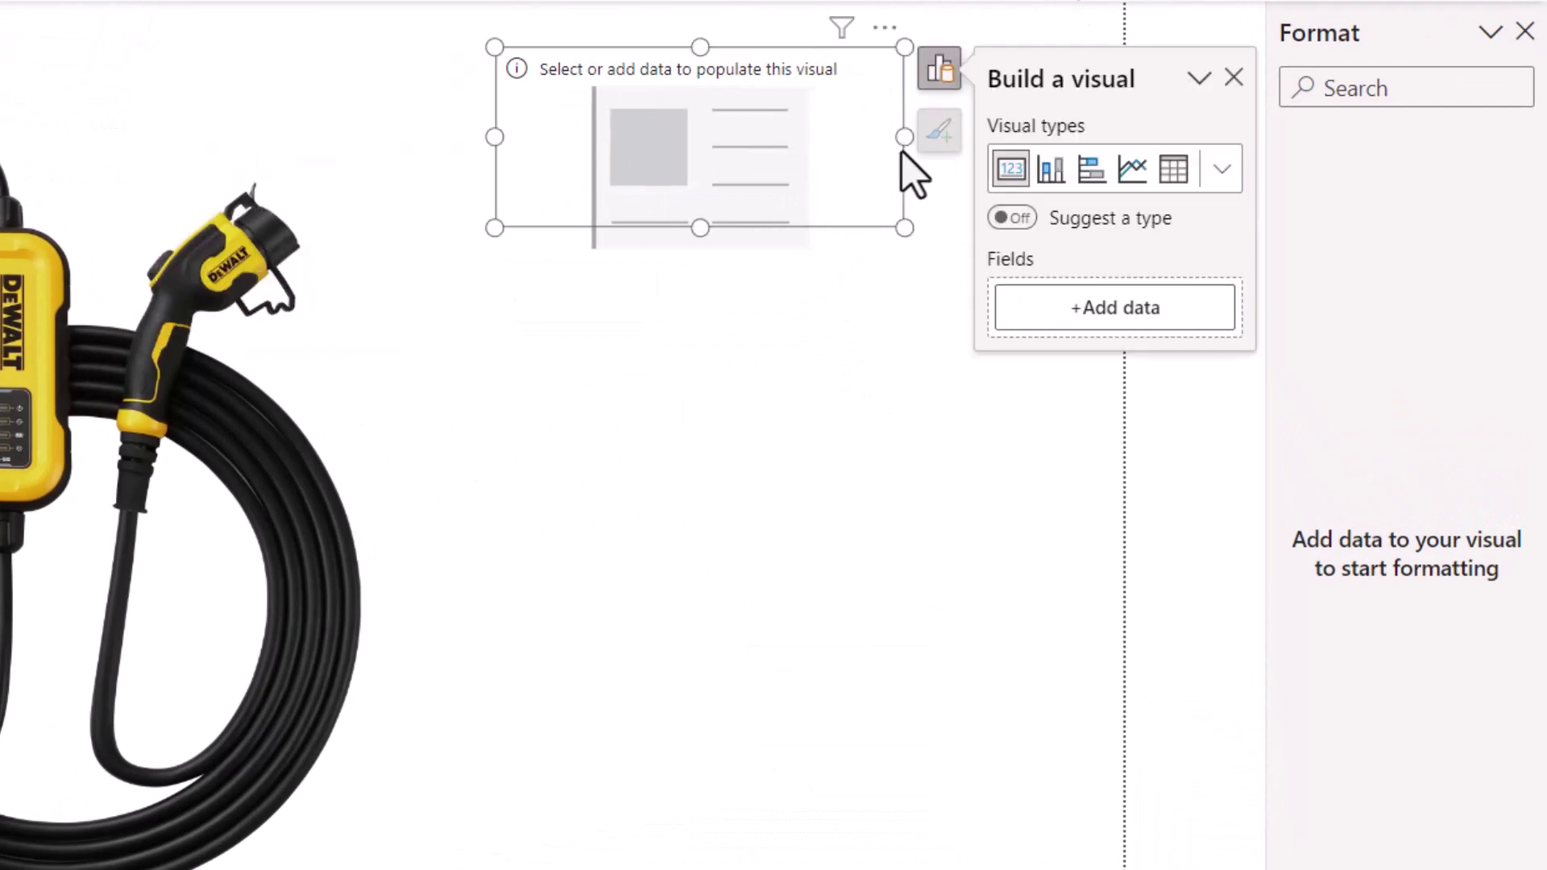
pyautogui.click(1111, 313)
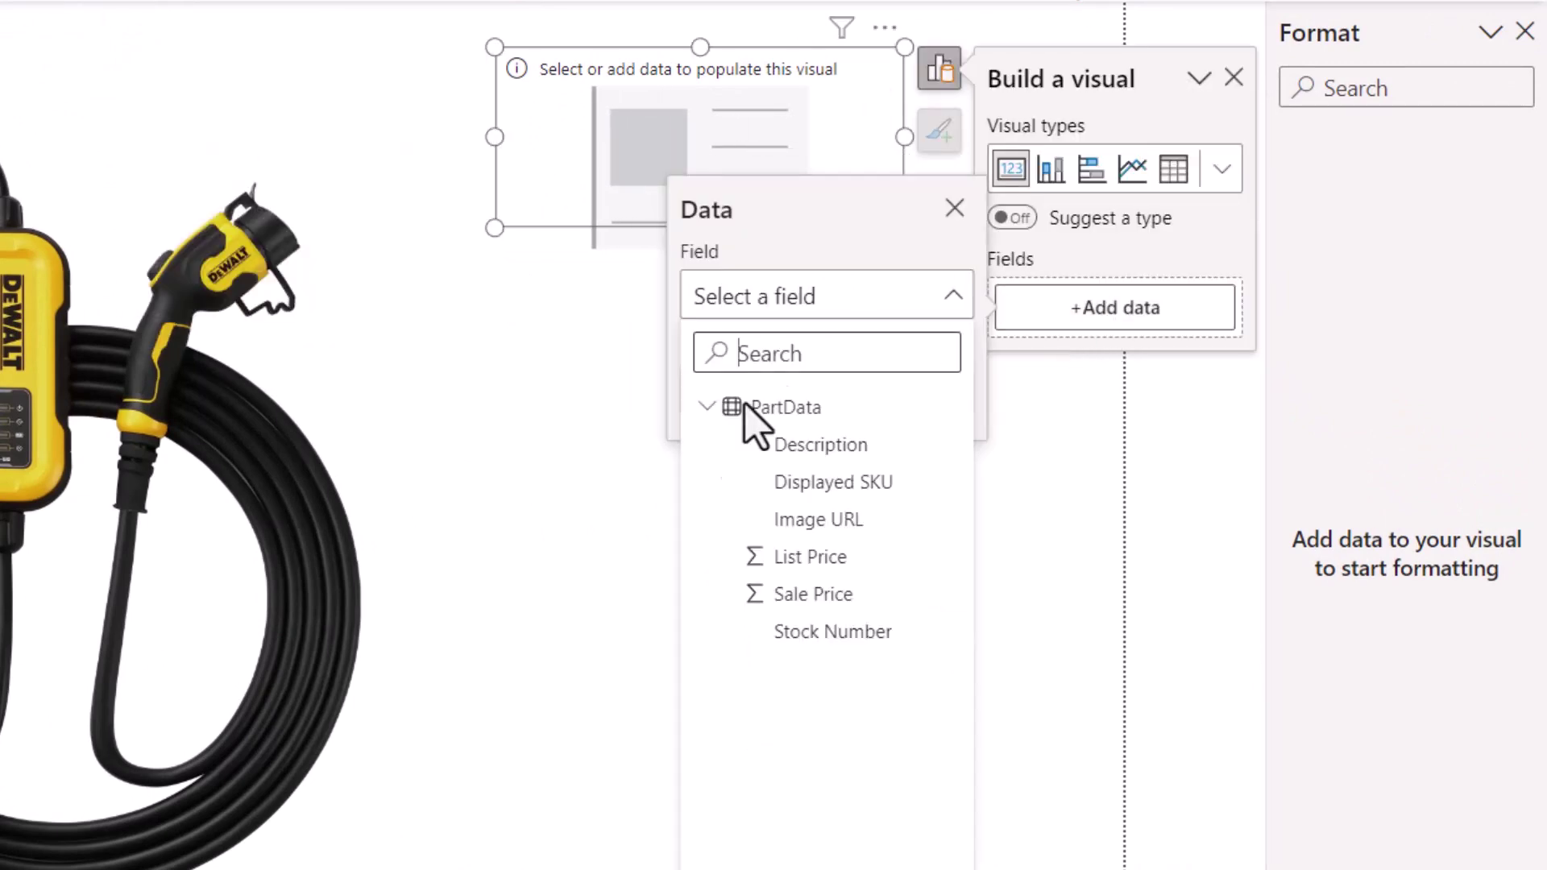
pyautogui.click(796, 556)
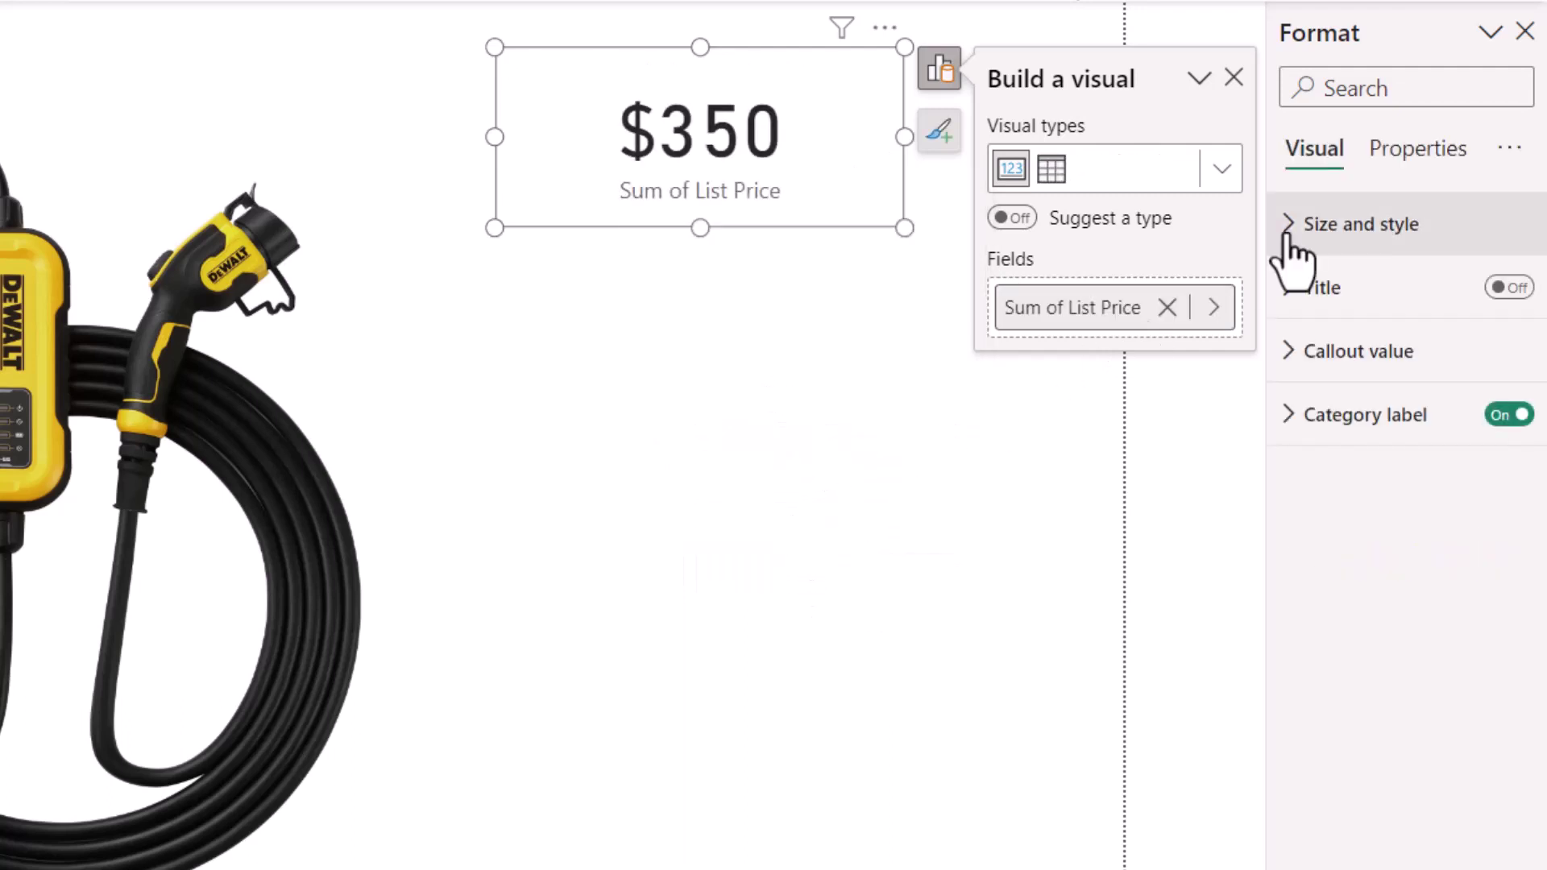
# - Give the card a title reading 'List Price'
pyautogui.click(1289, 233)
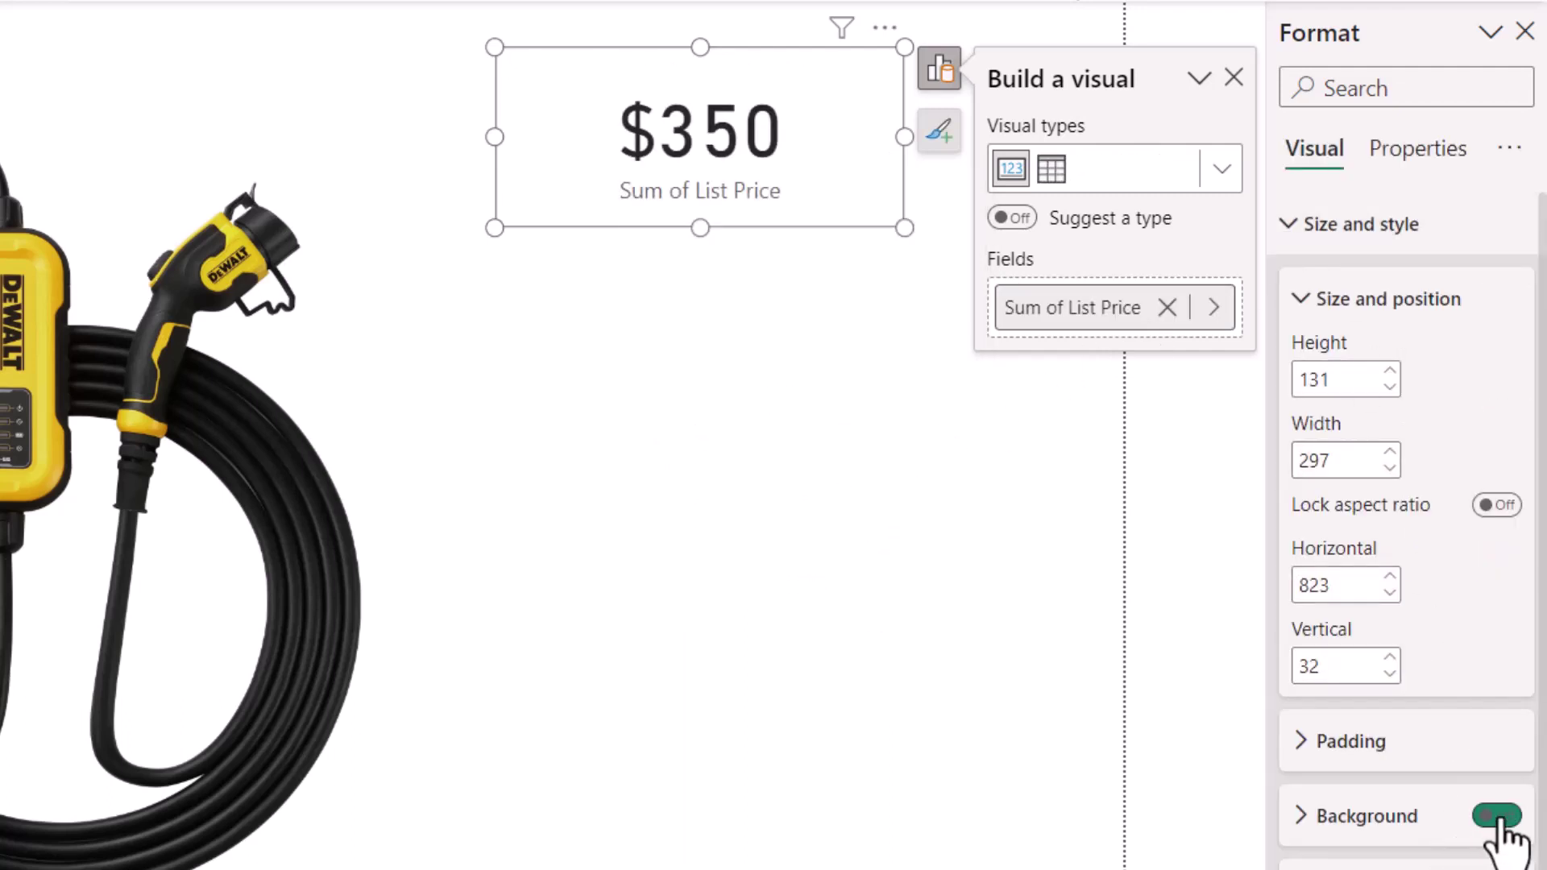
pyautogui.click(1289, 224)
pyautogui.click(1394, 305)
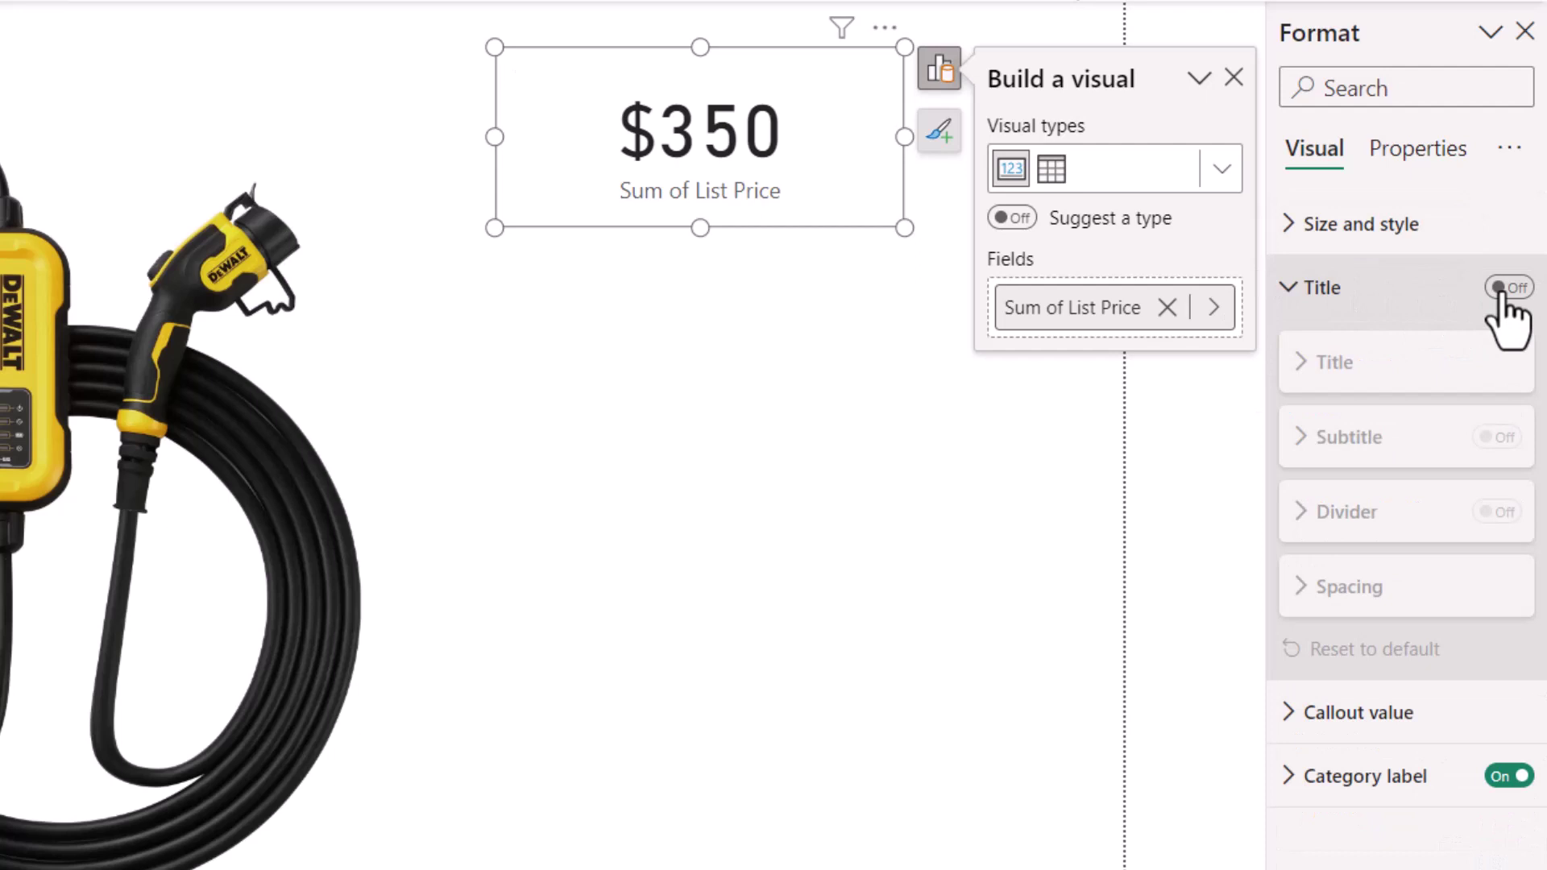
pyautogui.click(1507, 288)
pyautogui.click(1389, 440)
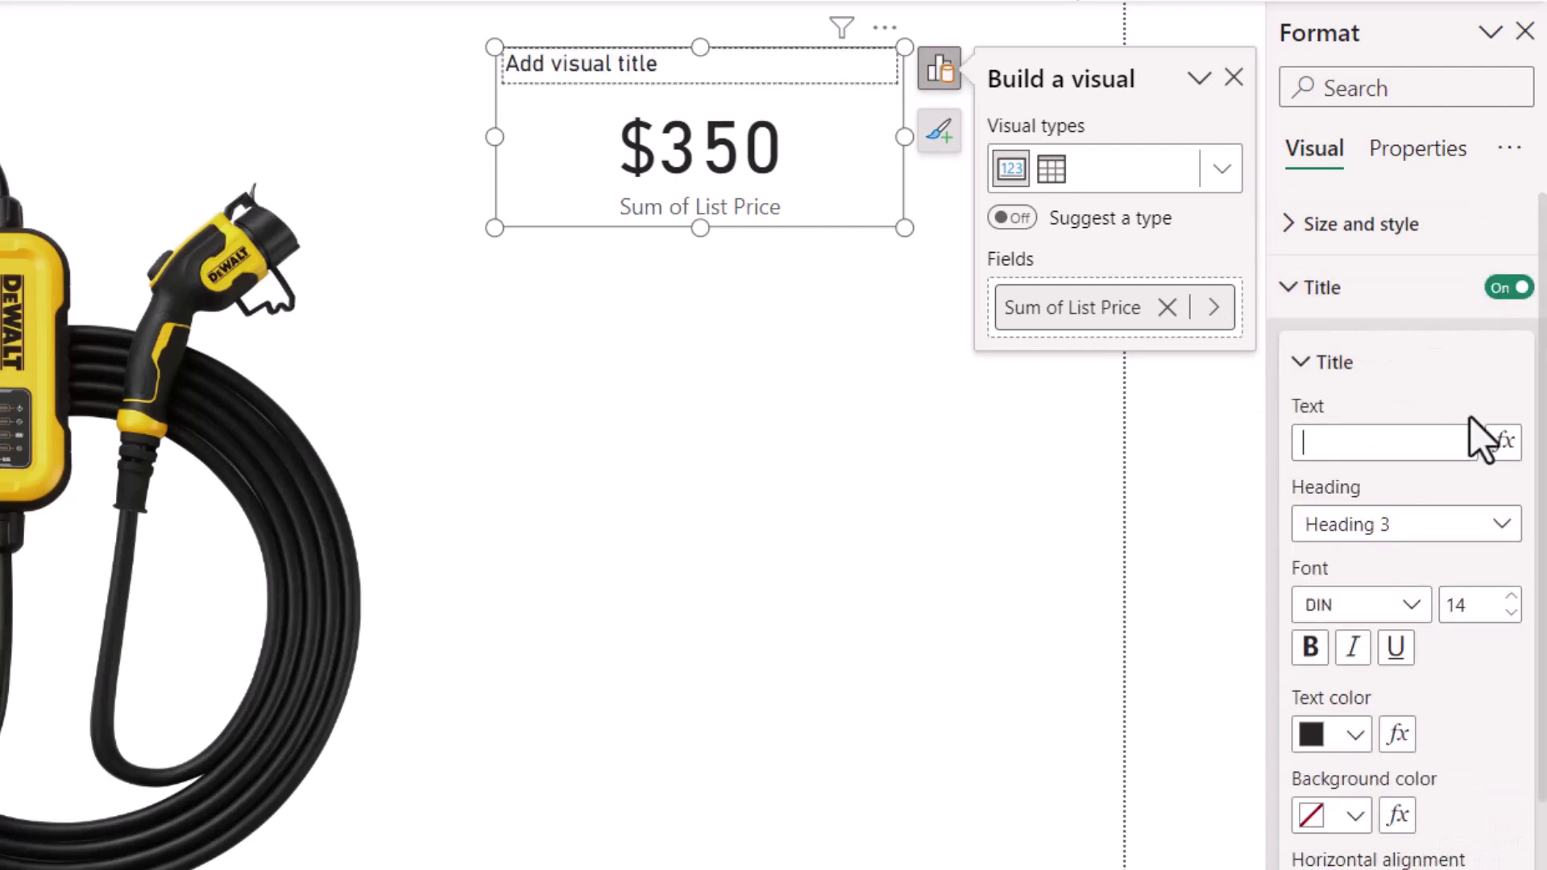
pyautogui.write('List Price')
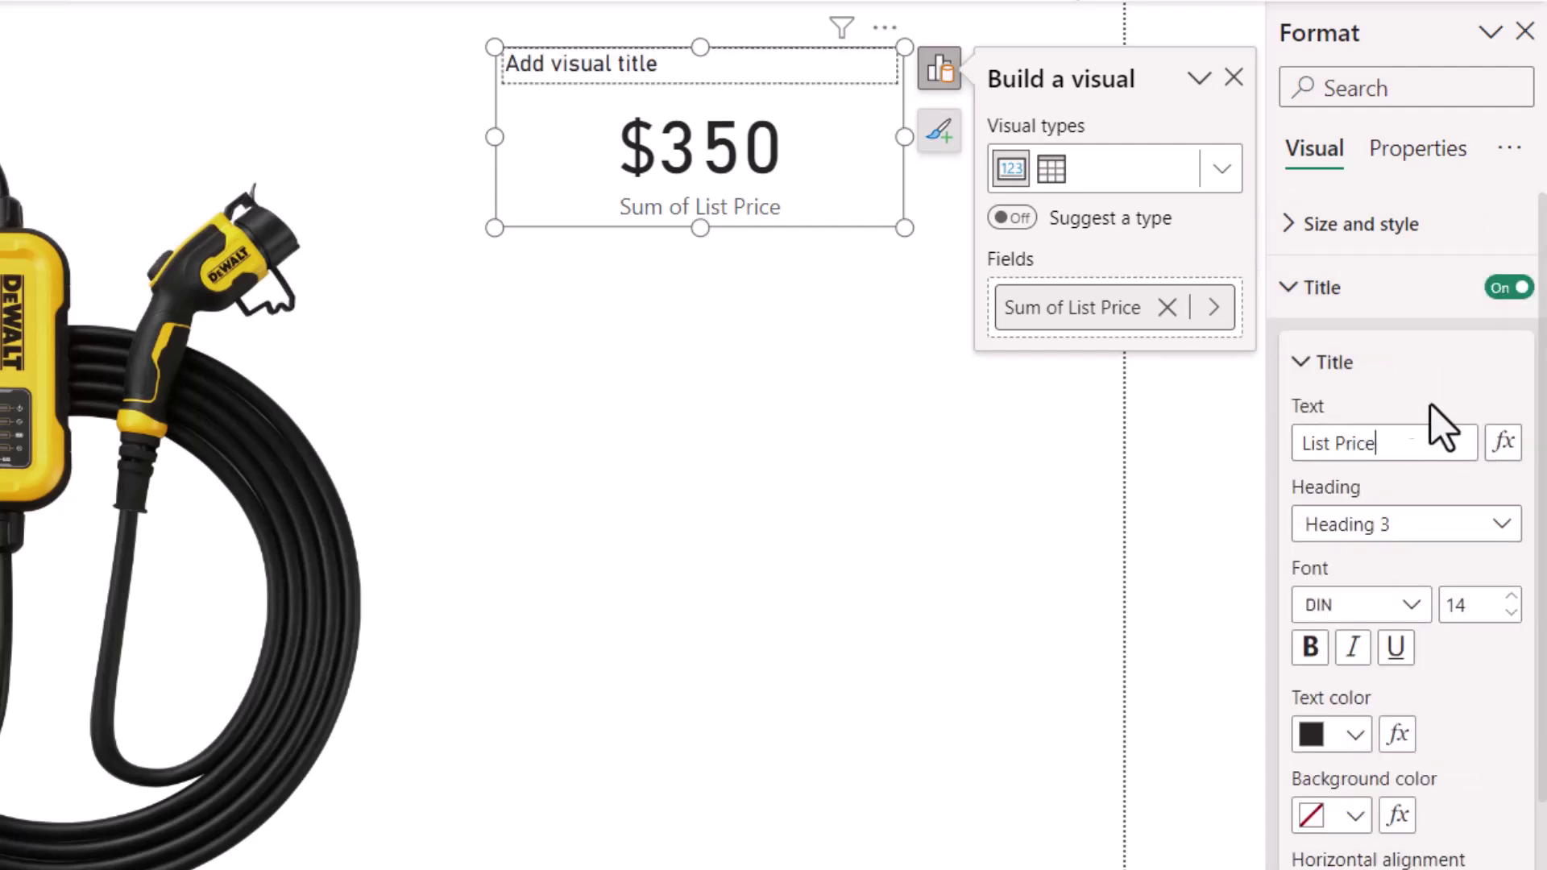
pyautogui.click(1299, 362)
# - Format the price callout at font size 22, display units None, 2 decimal places
pyautogui.click(1293, 354)
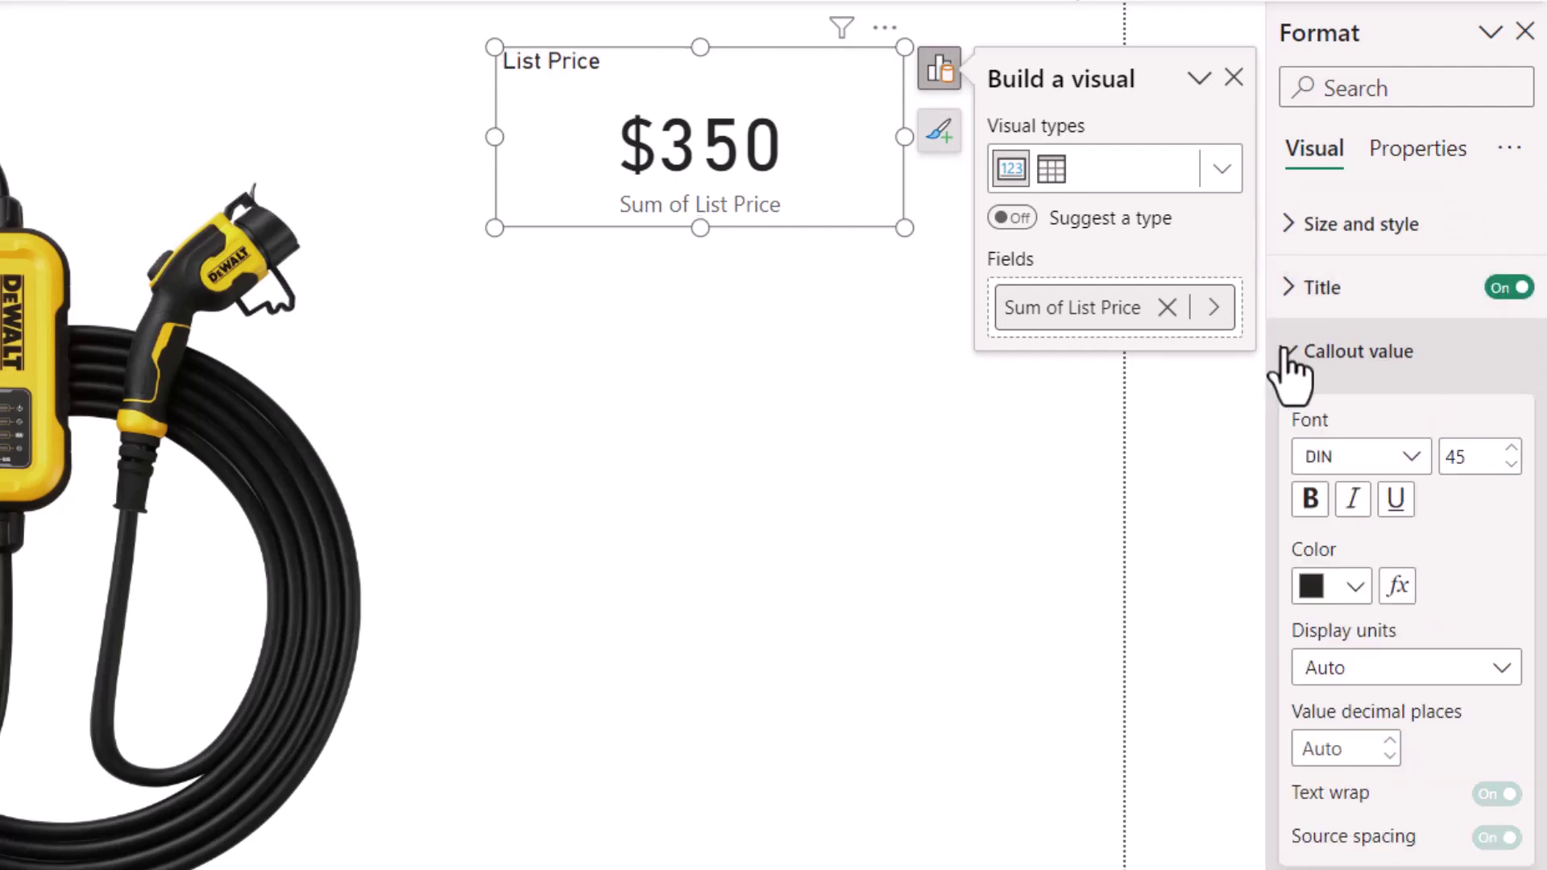
pyautogui.doubleClick(1489, 450)
pyautogui.write('22')
pyautogui.press('Tab')
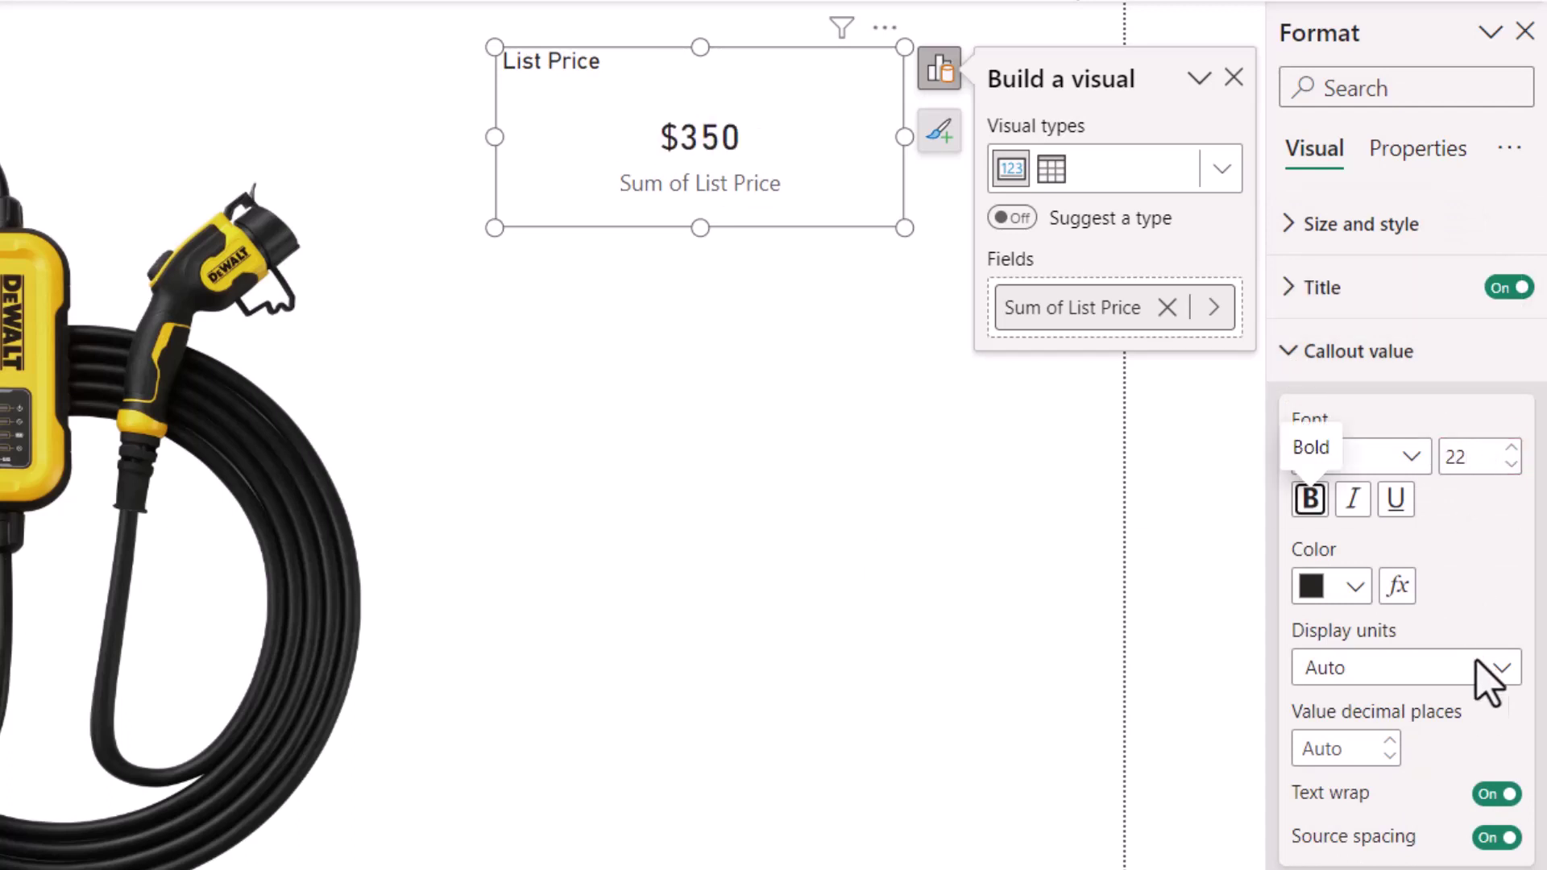
pyautogui.click(1474, 669)
pyautogui.click(1426, 740)
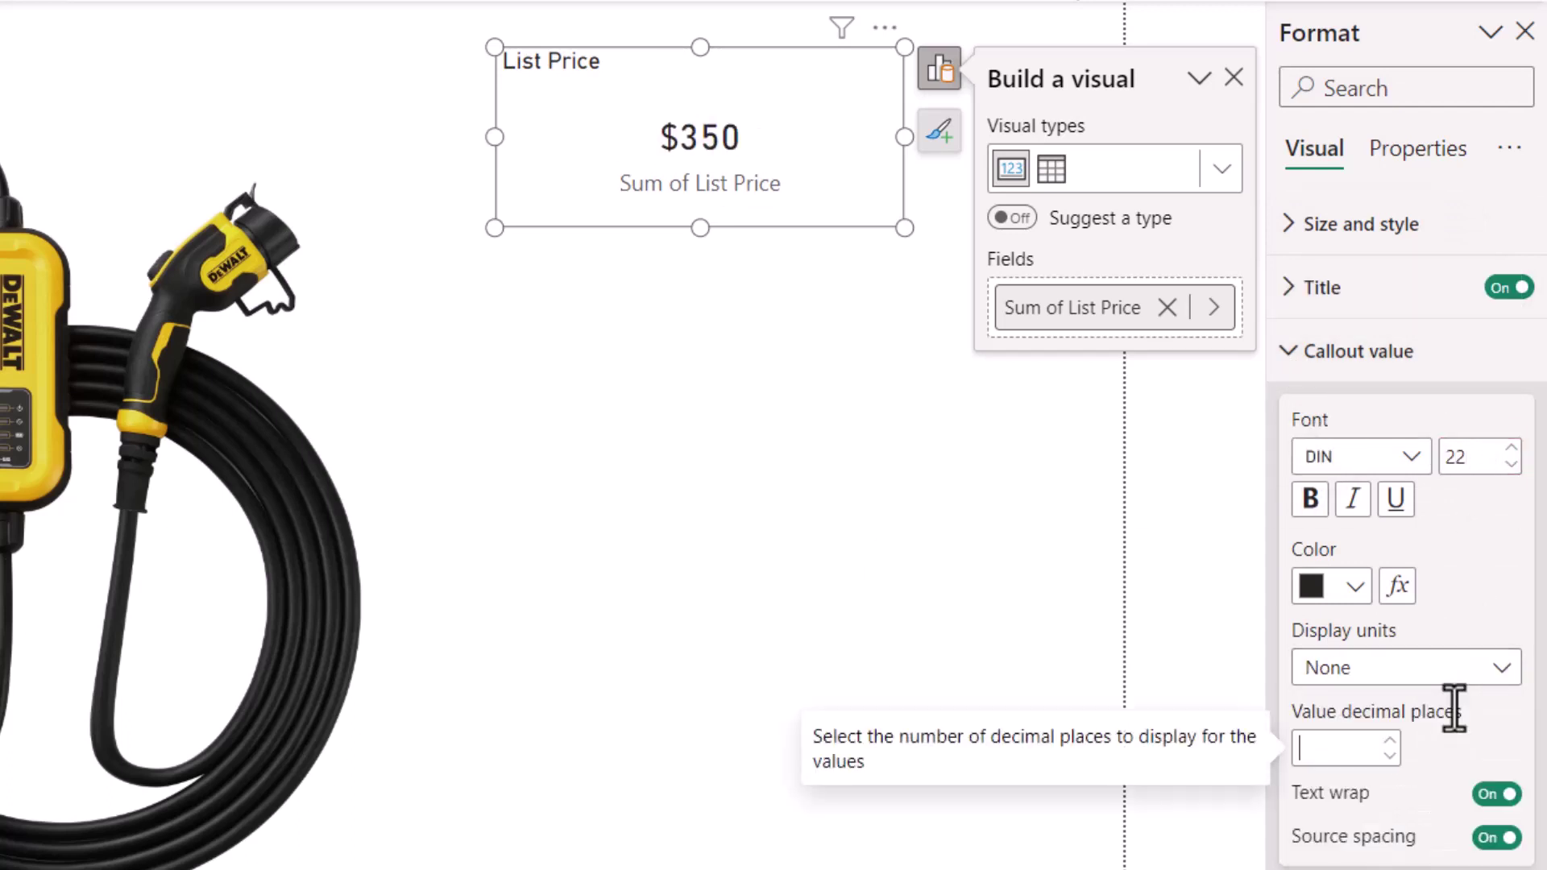
pyautogui.write('2')
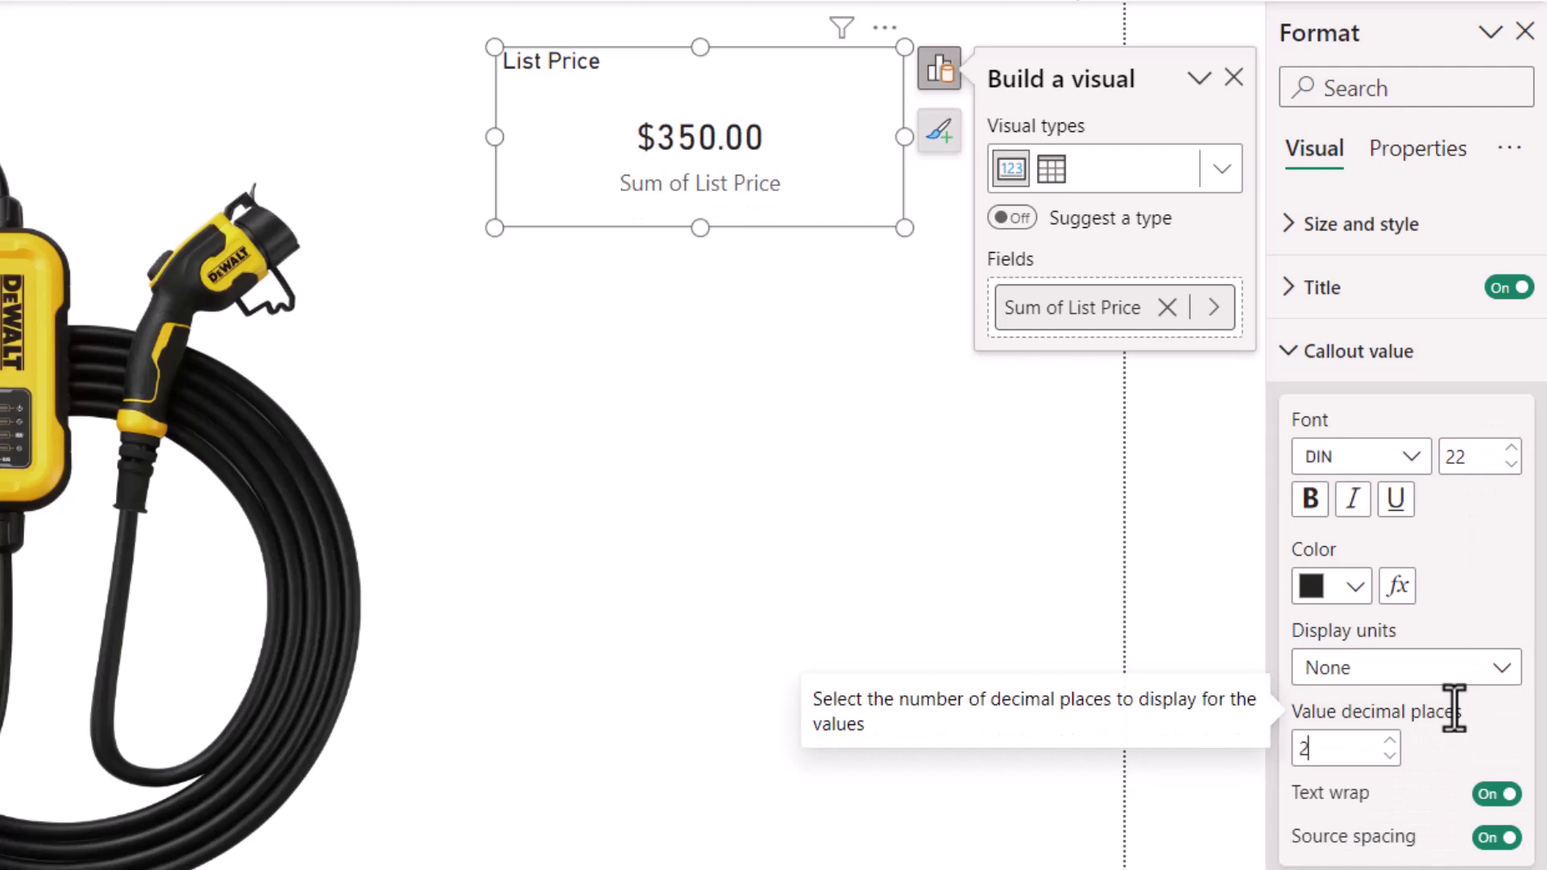
# - Turn off the Sum of List Price category label and shrink the card around $350.00
pyautogui.click(1359, 351)
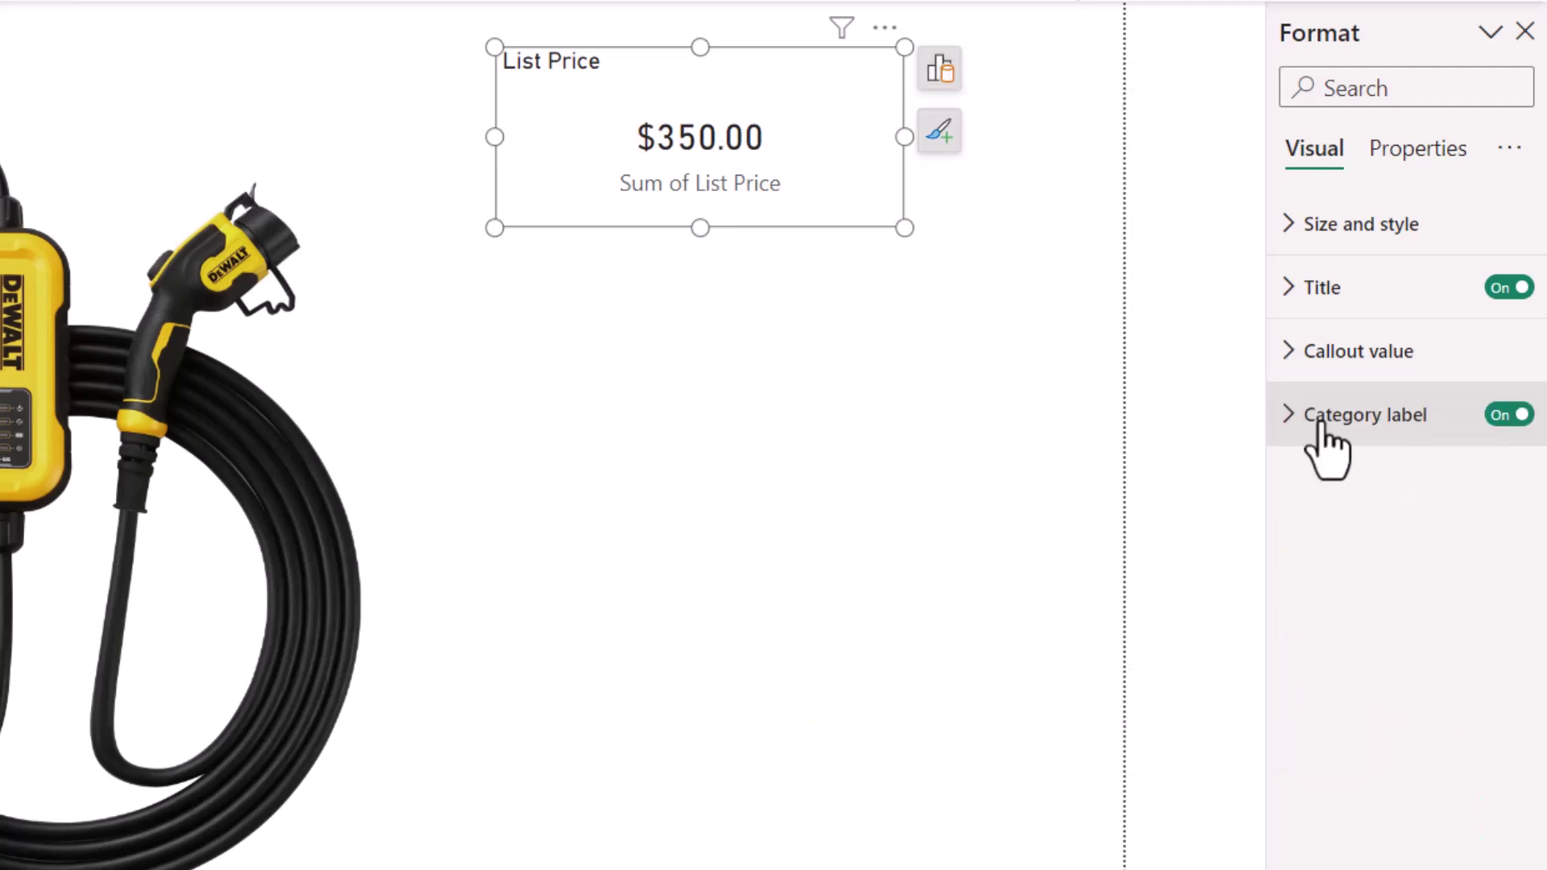
pyautogui.click(1505, 412)
pyautogui.moveTo(905, 228); pyautogui.dragTo(691, 207)
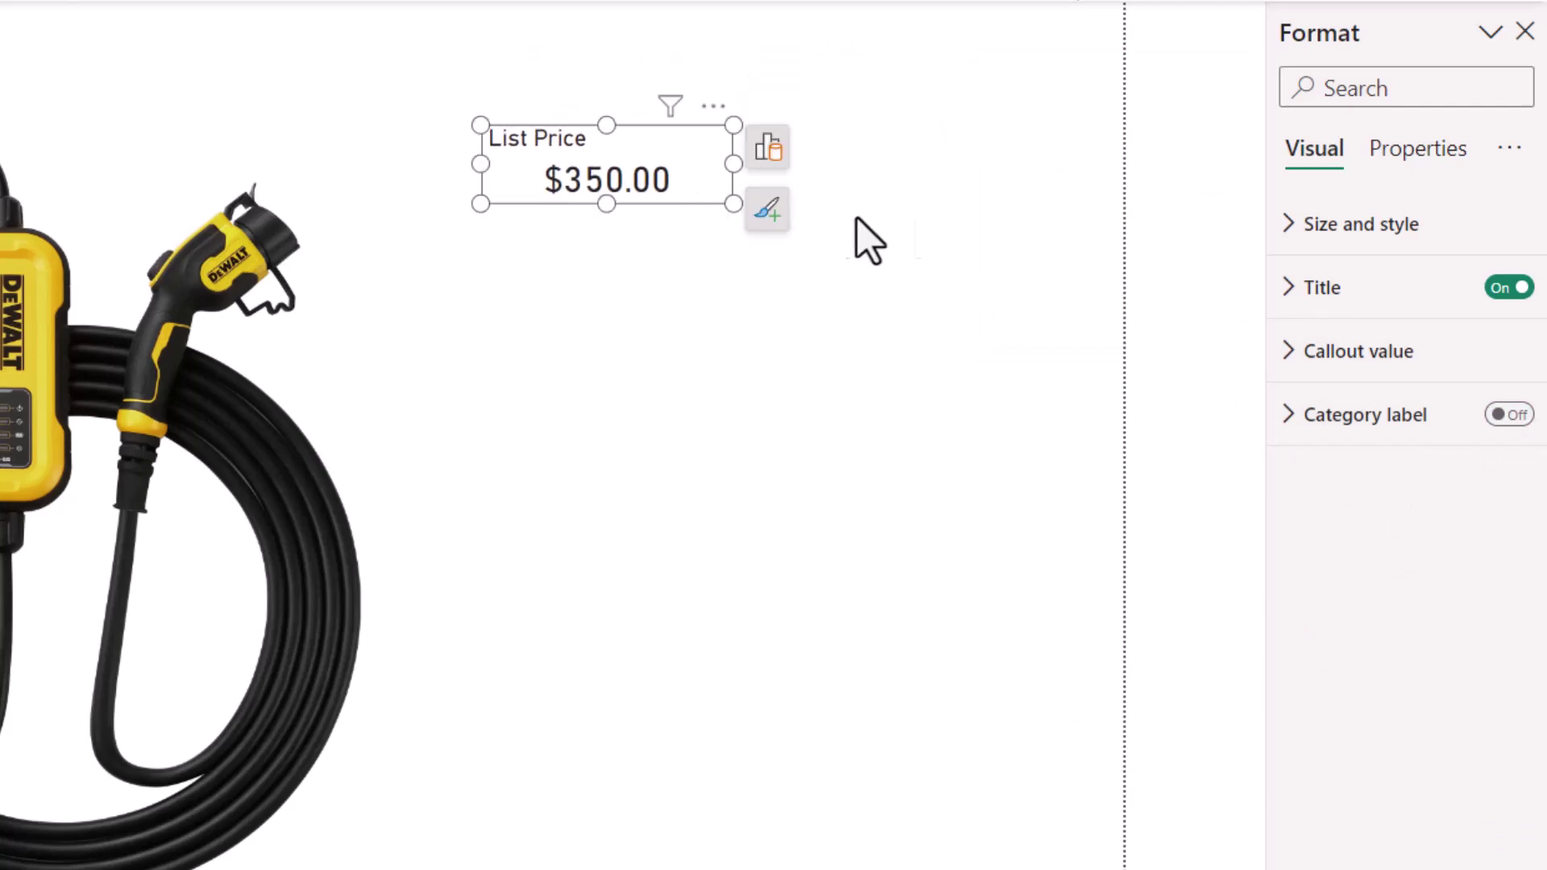
pyautogui.click(990, 214)
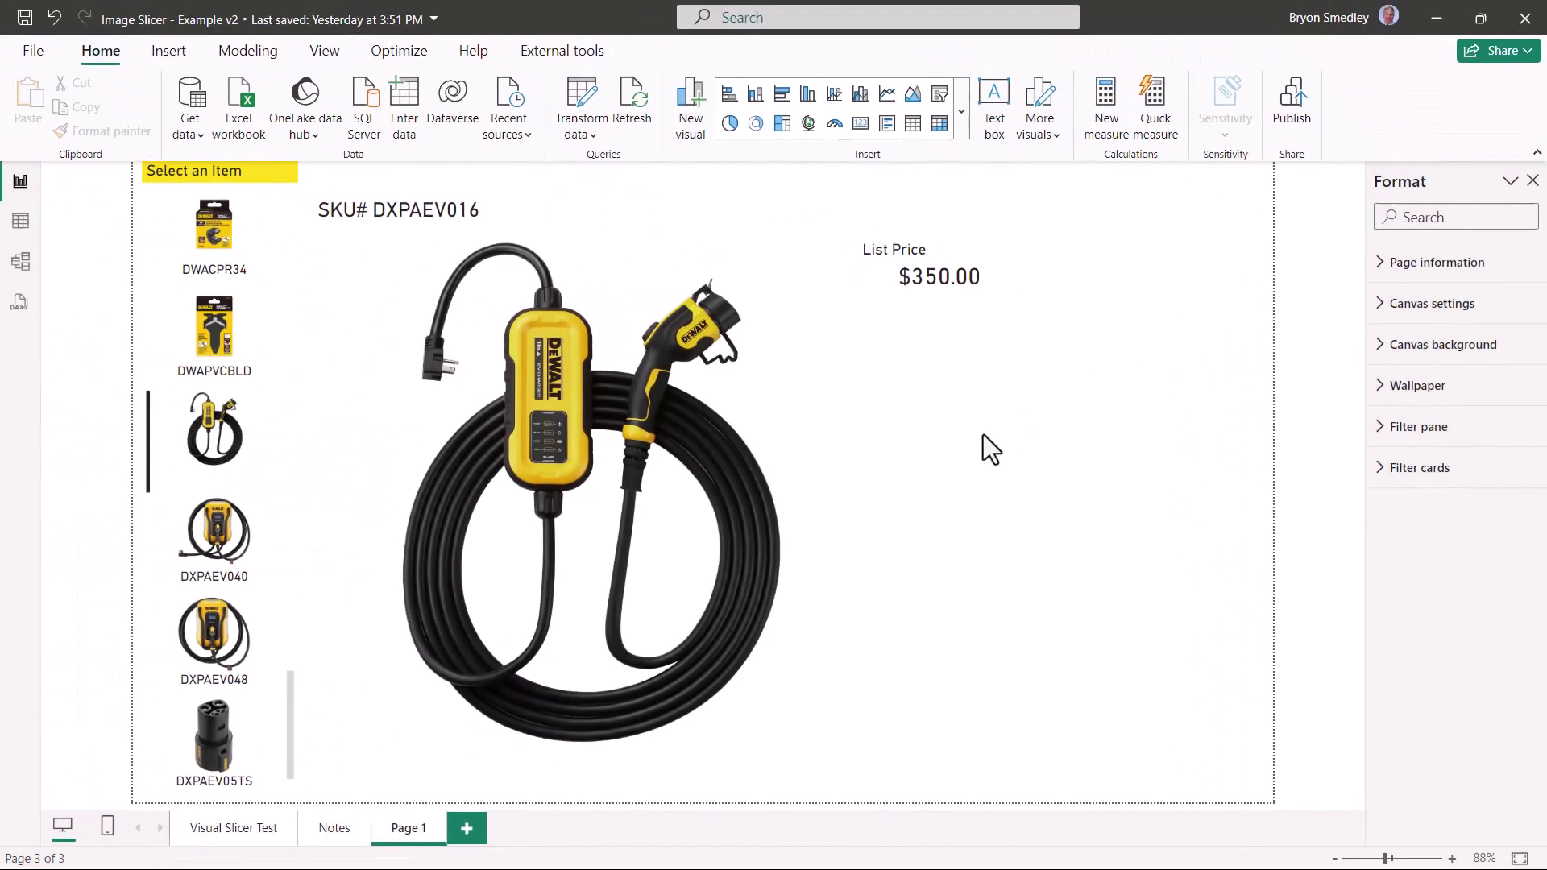
# - Add a wide, short card showing the Sale Price field
pyautogui.click(963, 110)
pyautogui.click(826, 658)
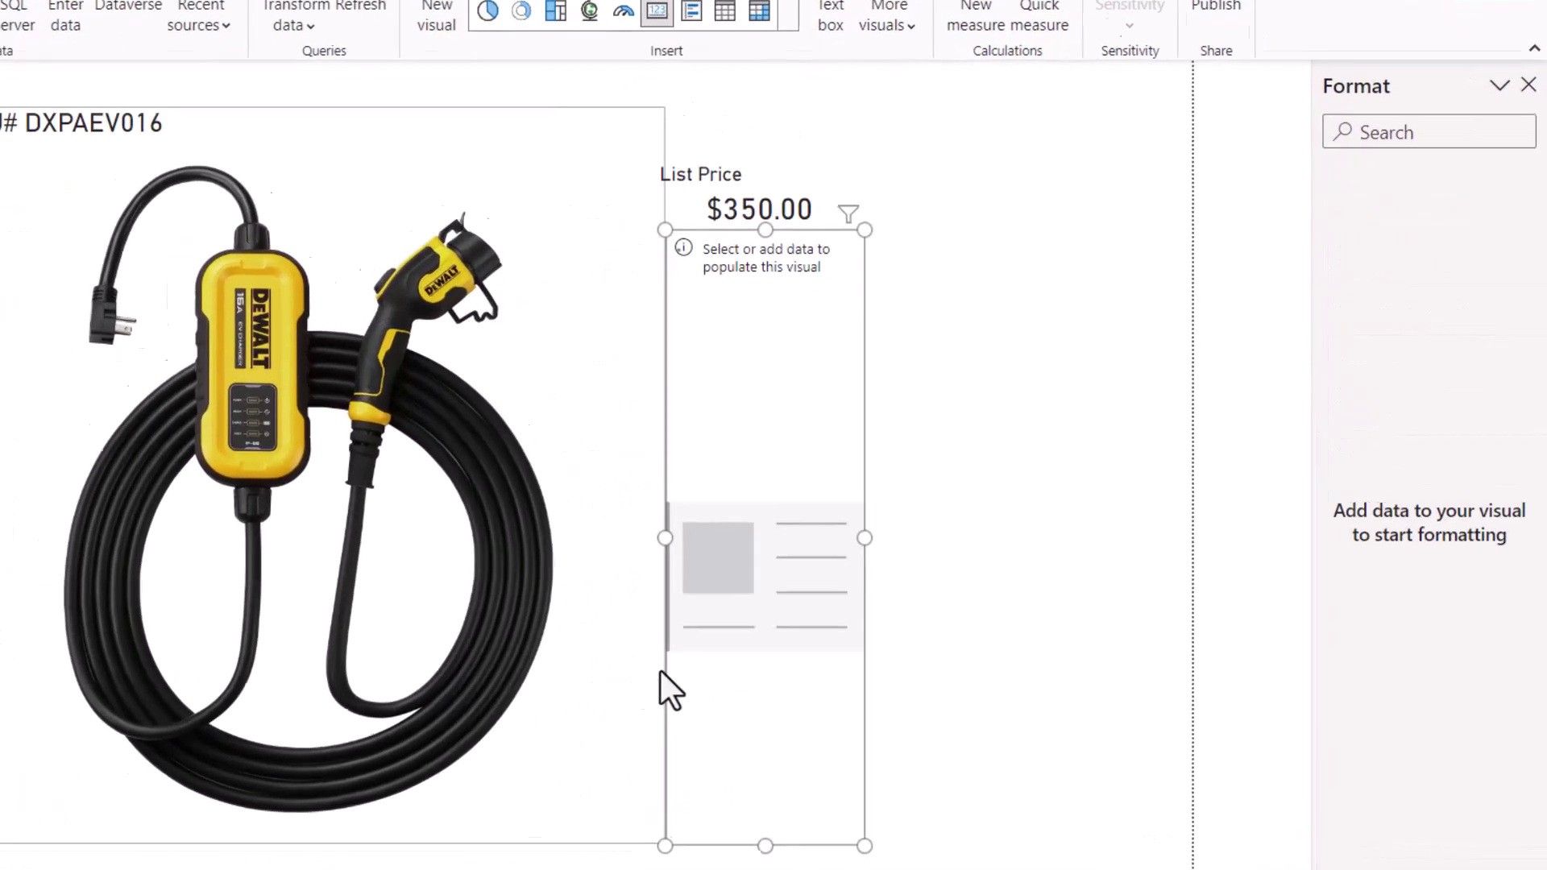
pyautogui.click(997, 467)
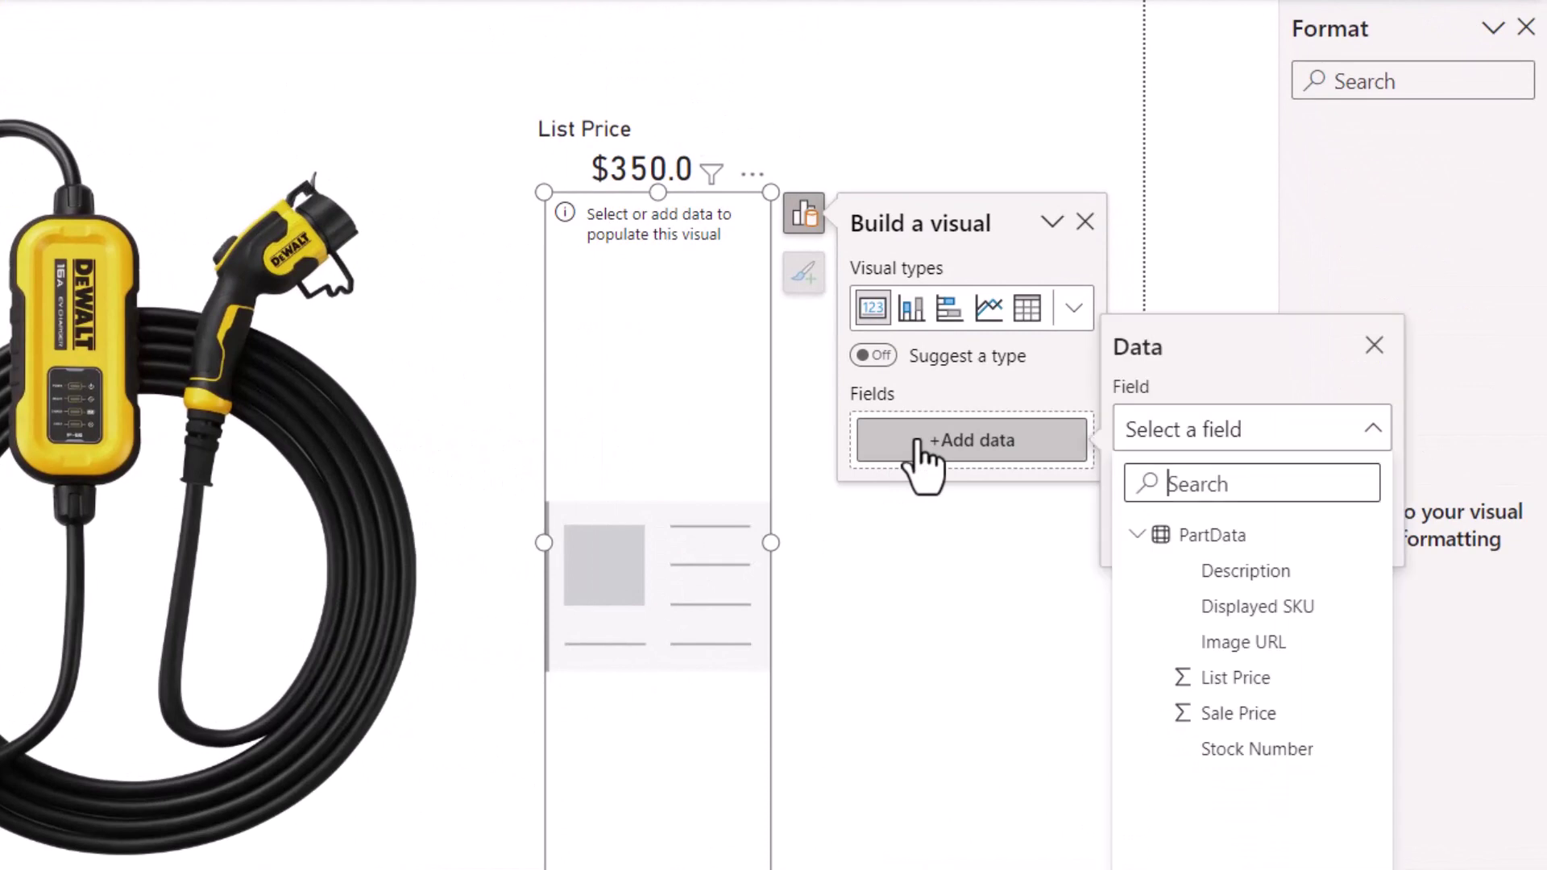
pyautogui.click(1206, 716)
pyautogui.moveTo(771, 542); pyautogui.dragTo(1144, 594)
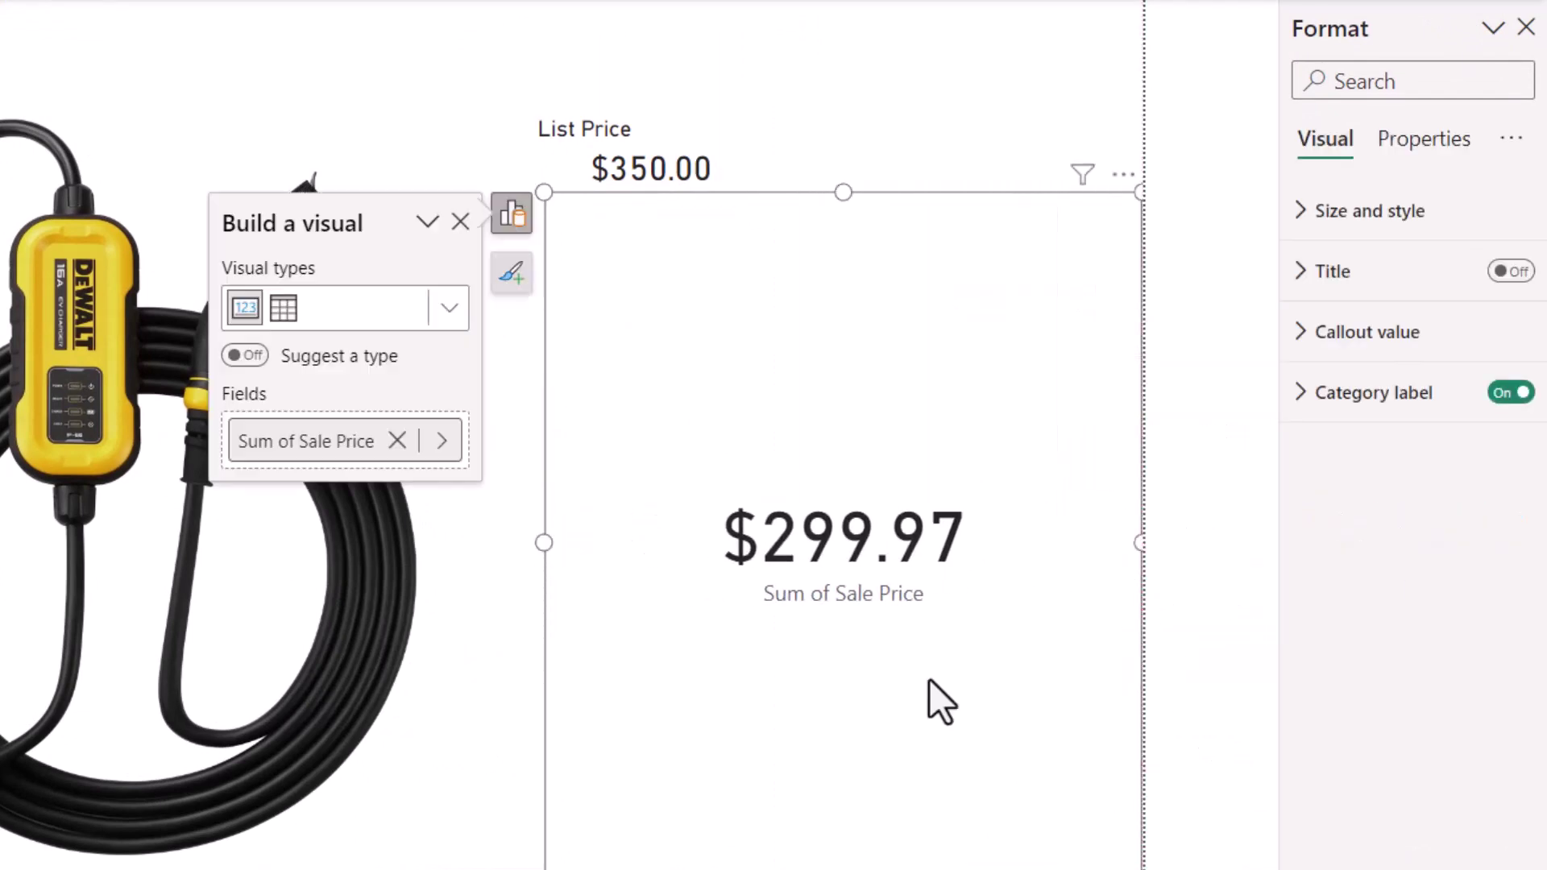
pyautogui.moveTo(844, 866); pyautogui.dragTo(847, 504)
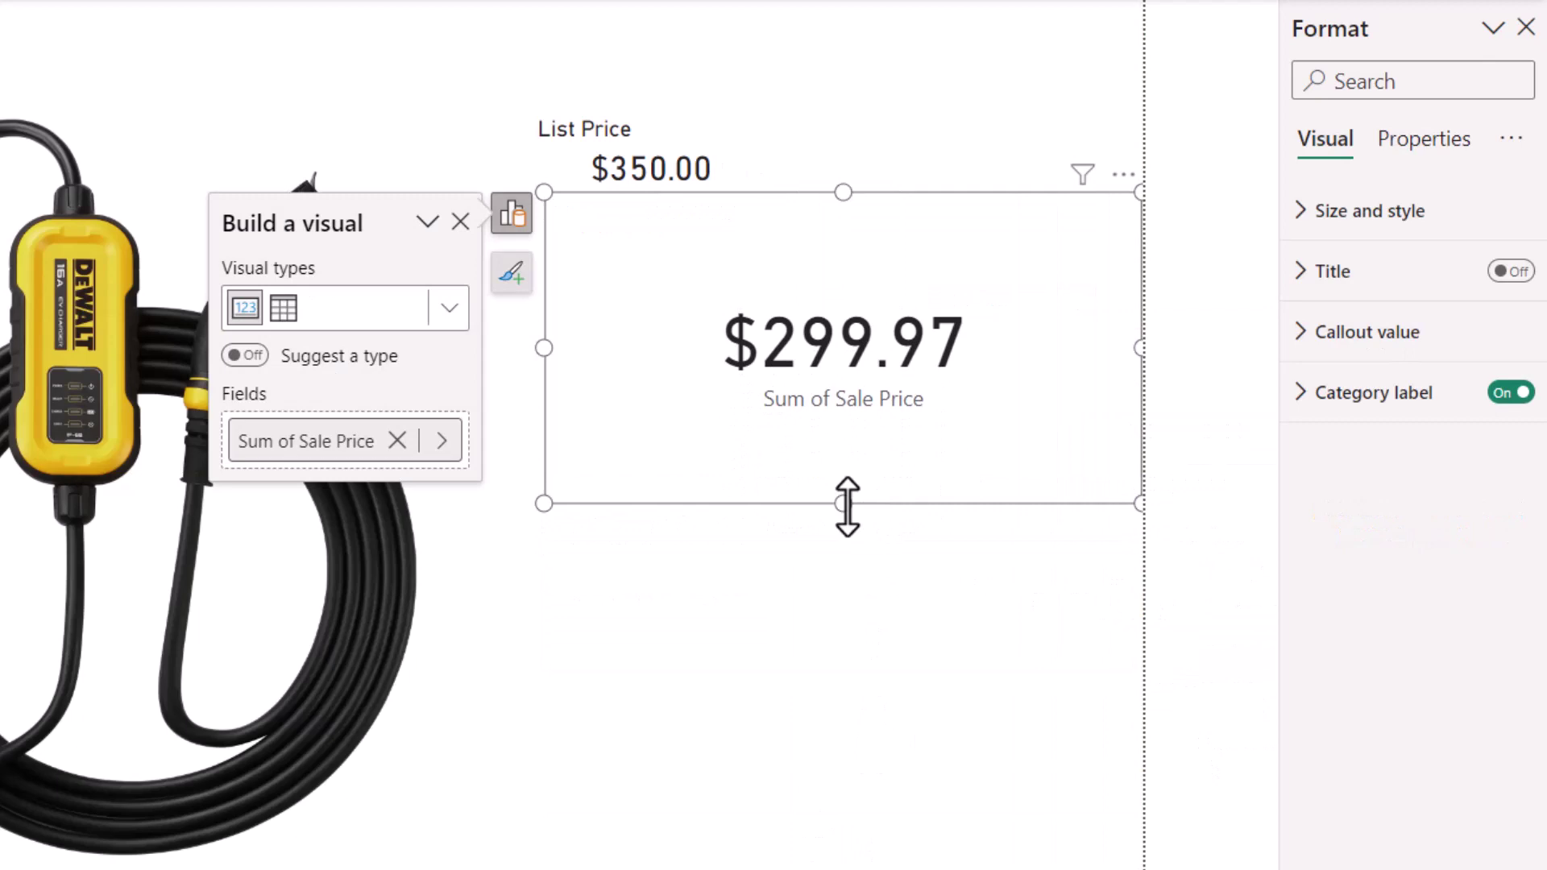
pyautogui.click(1301, 216)
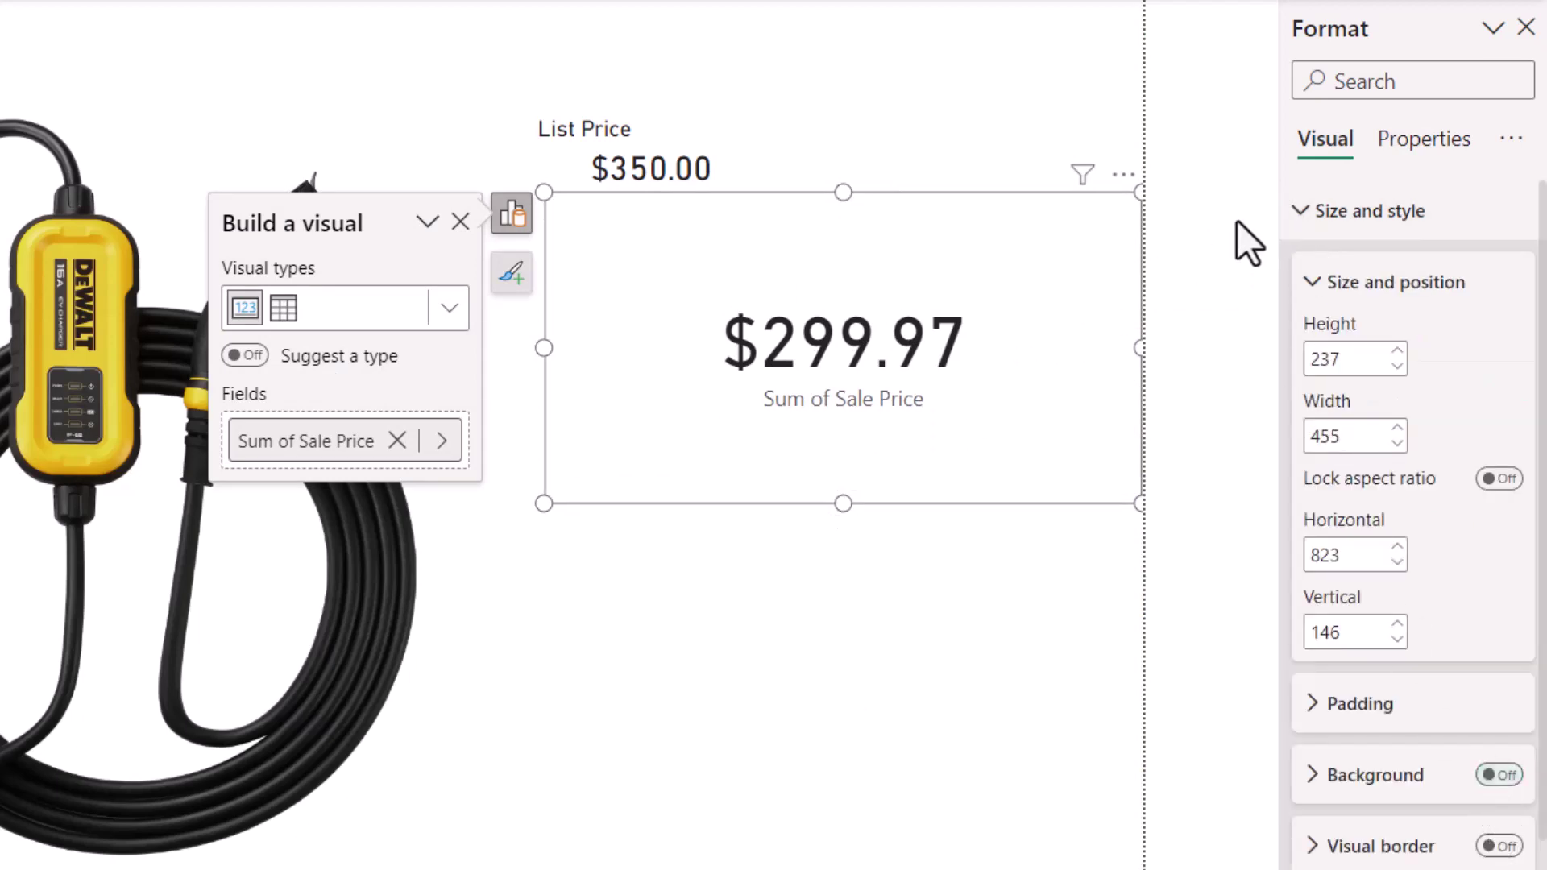
pyautogui.click(1302, 214)
# - Title the card 'Sale Price' at size 30 with a yellow title background
pyautogui.click(1318, 273)
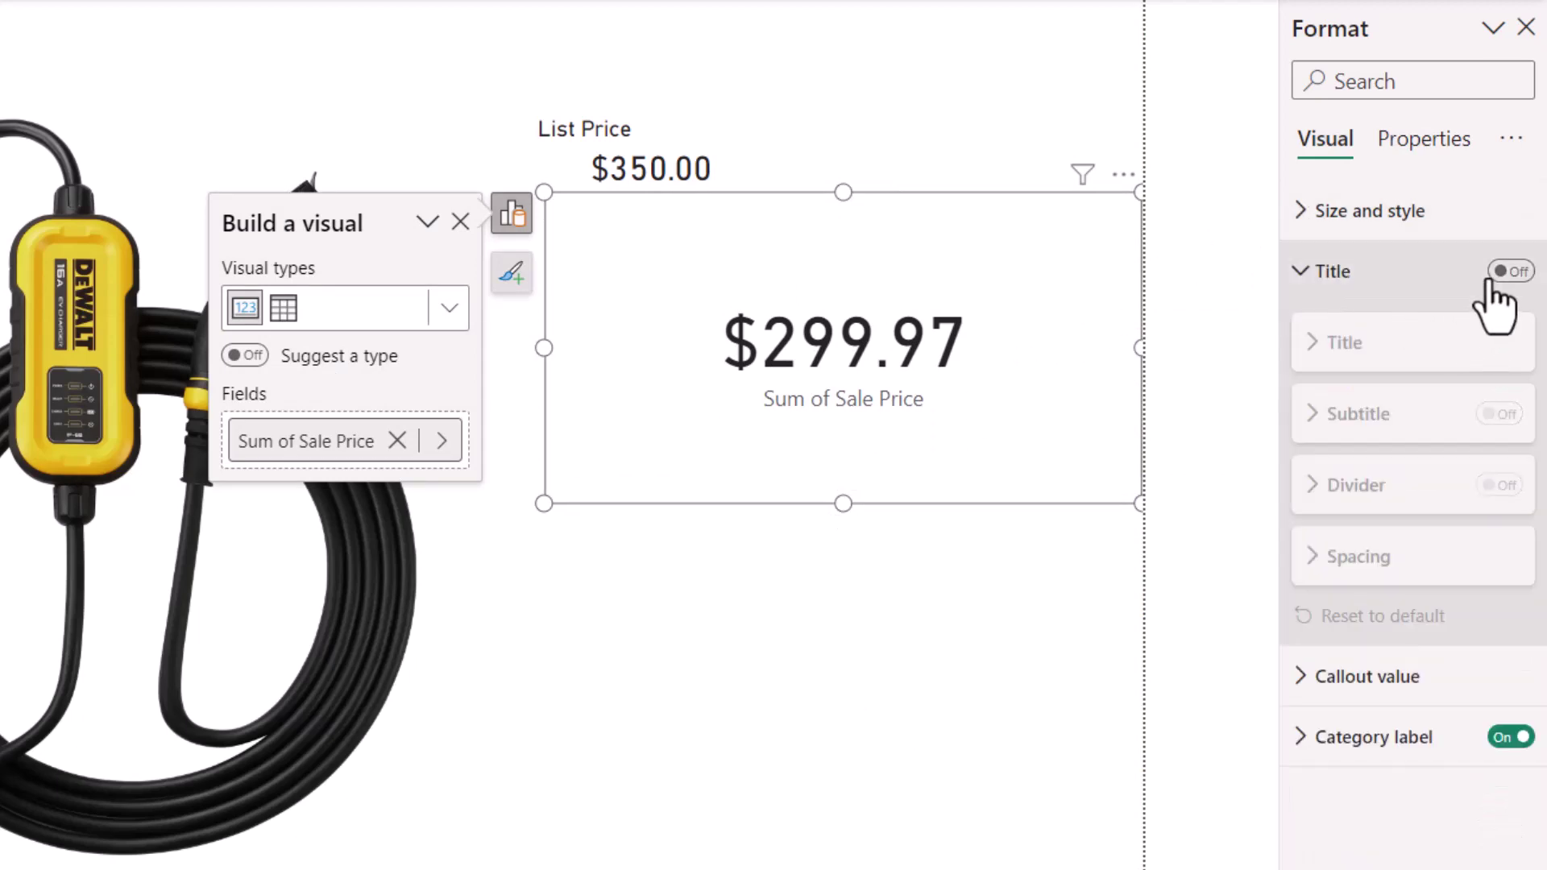
pyautogui.click(1496, 274)
pyautogui.click(1414, 342)
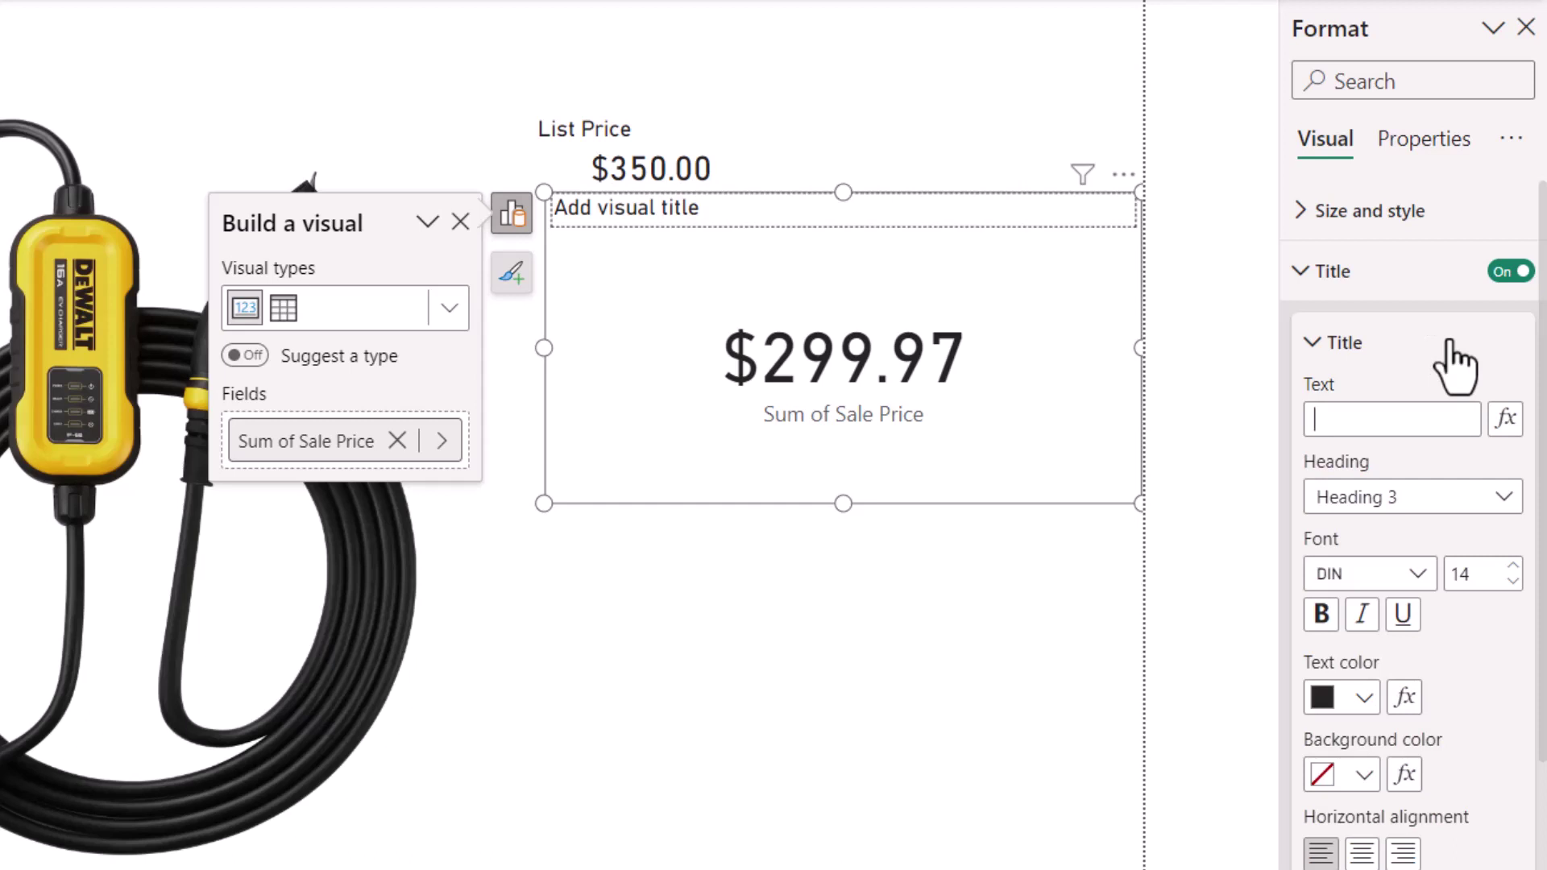
pyautogui.write('Sale Price')
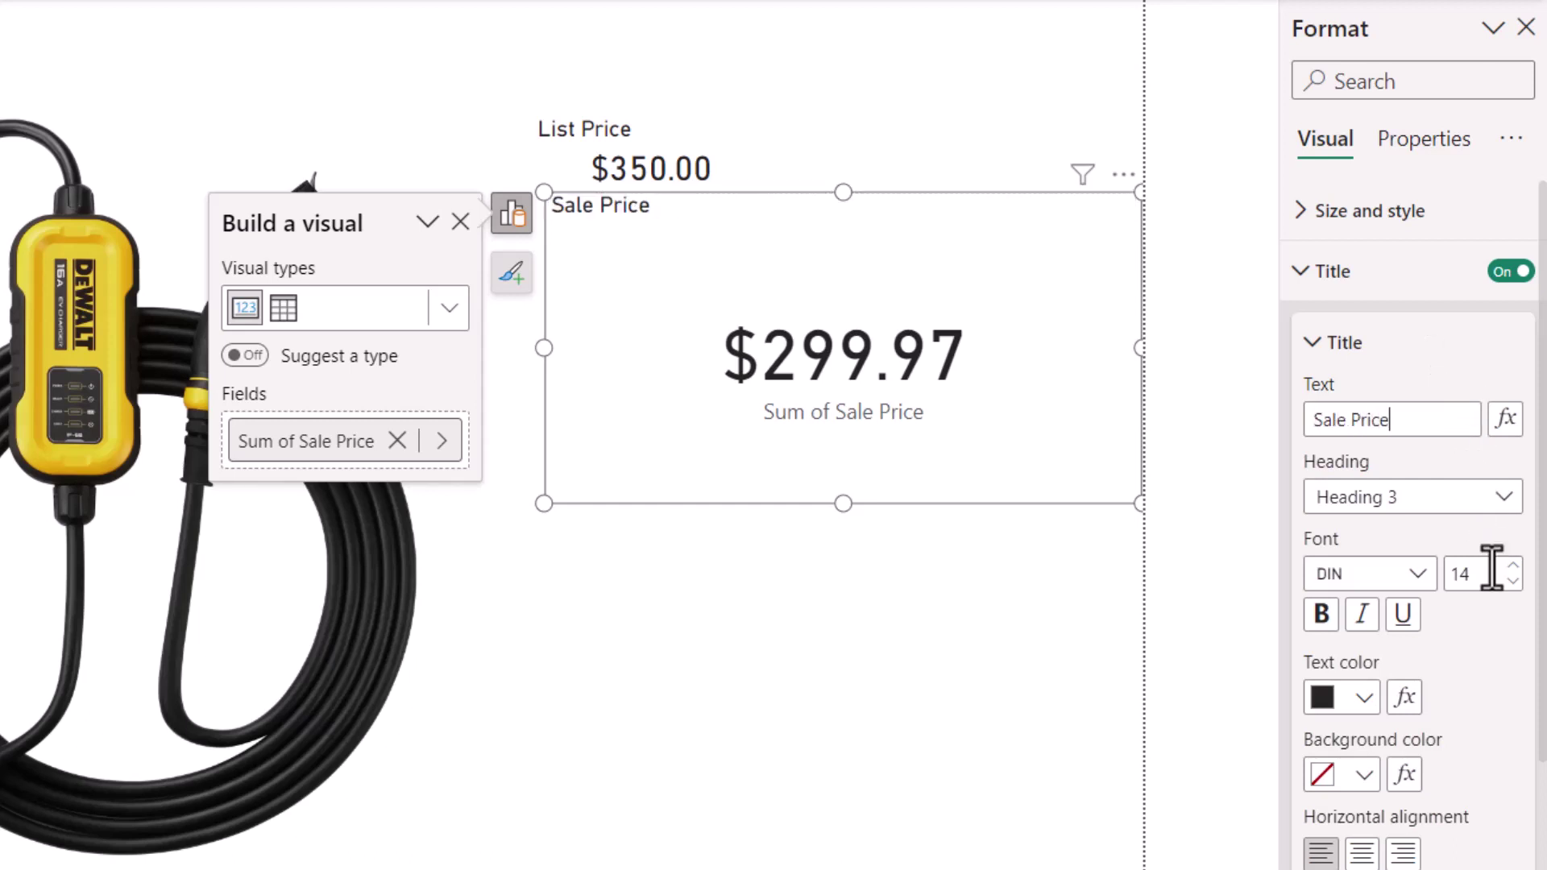
pyautogui.write('30')
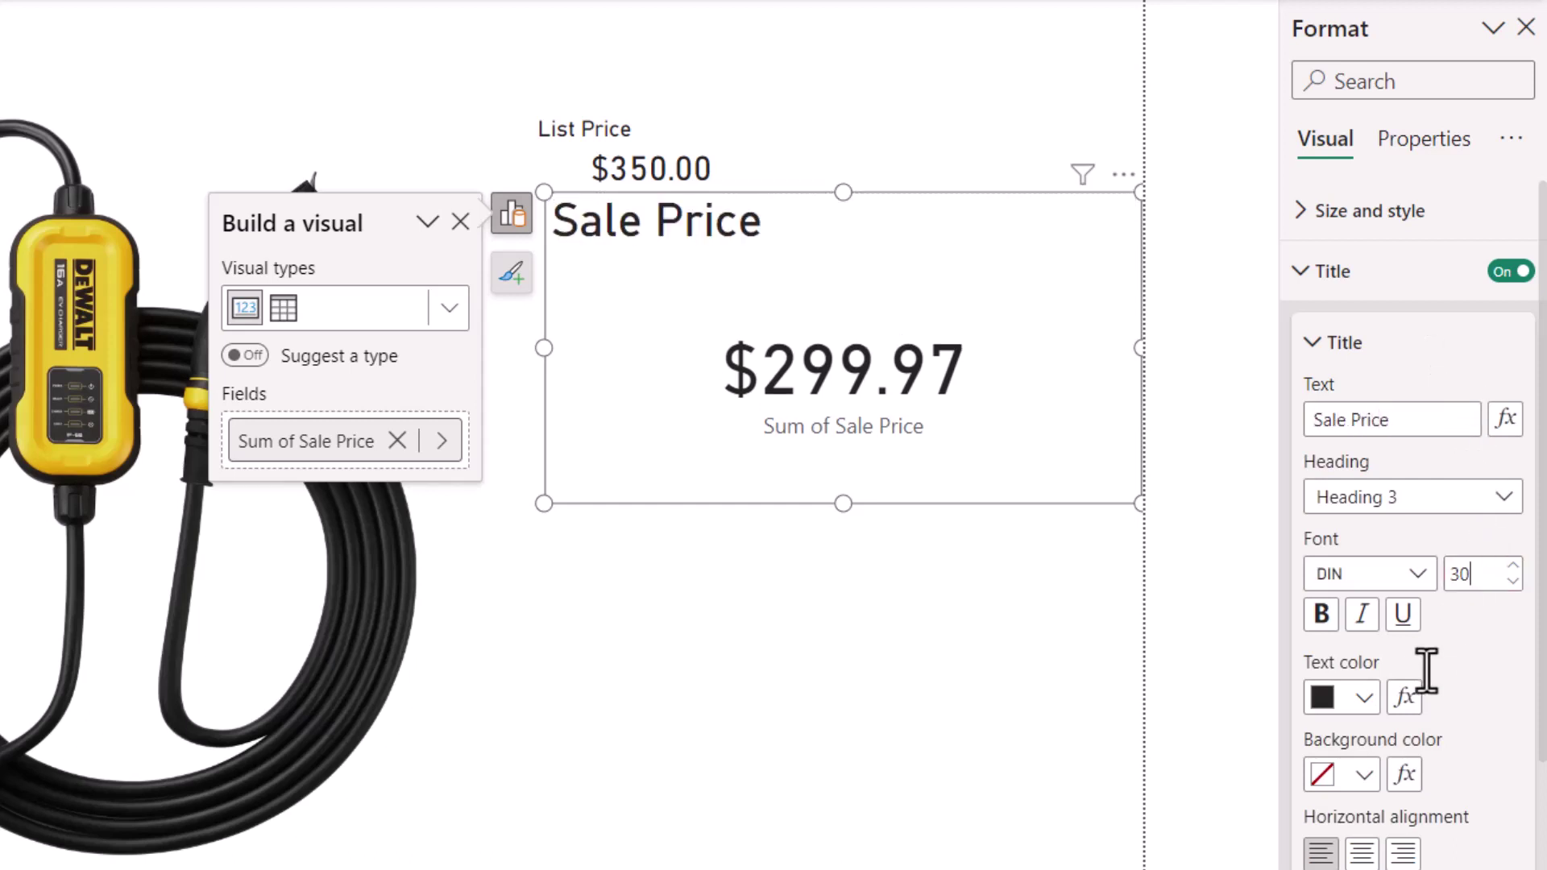
pyautogui.click(1363, 774)
pyautogui.click(956, 571)
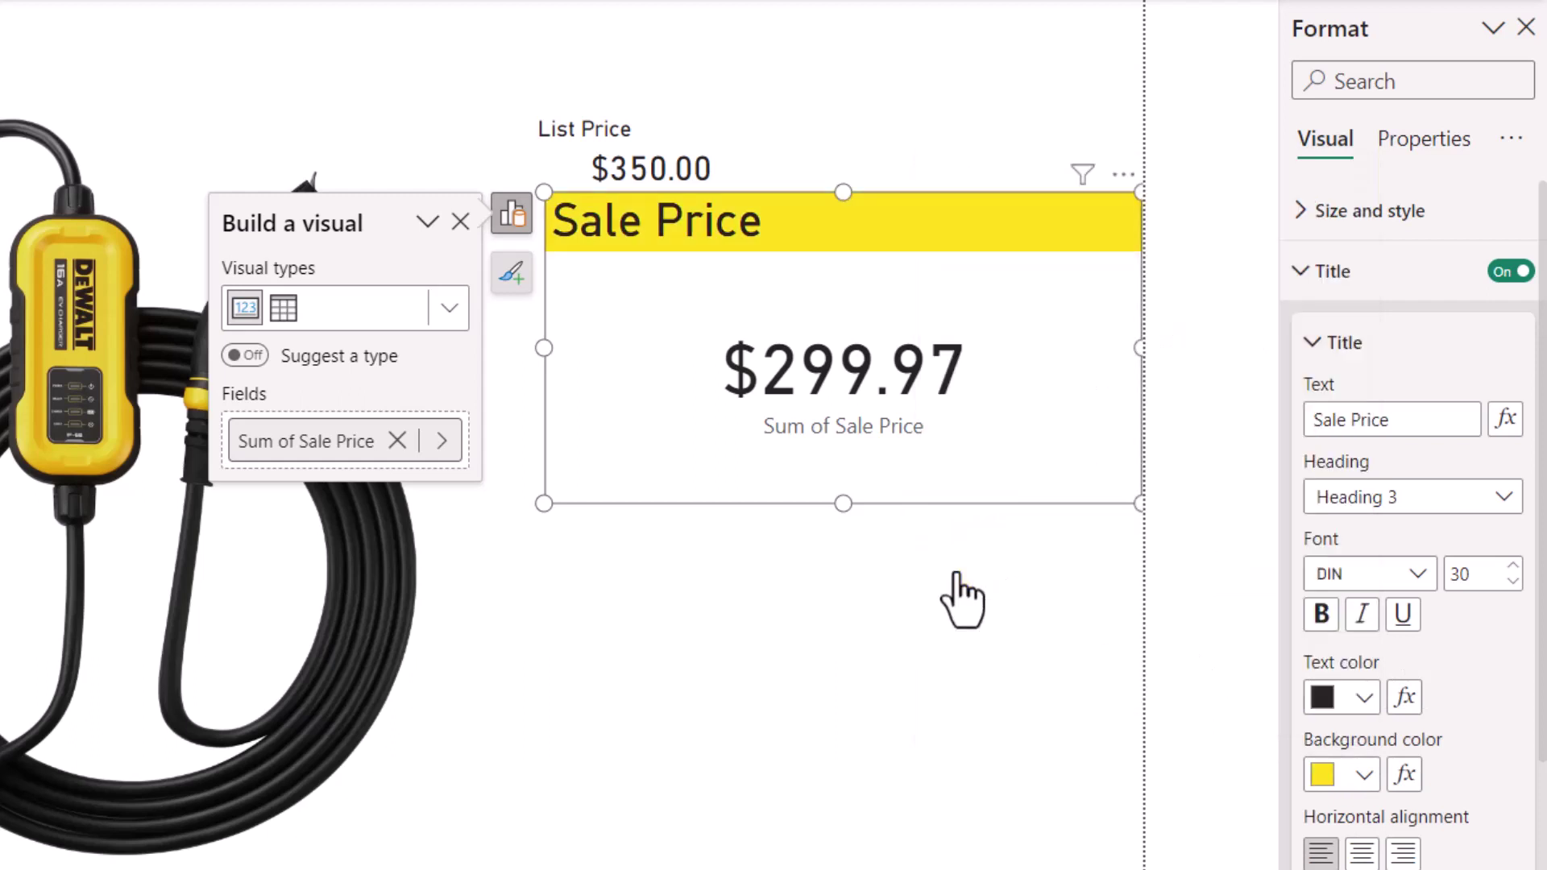
pyautogui.click(1310, 344)
# - Format the sale price callout at size 60, display units None, 2 decimal places
pyautogui.click(1309, 343)
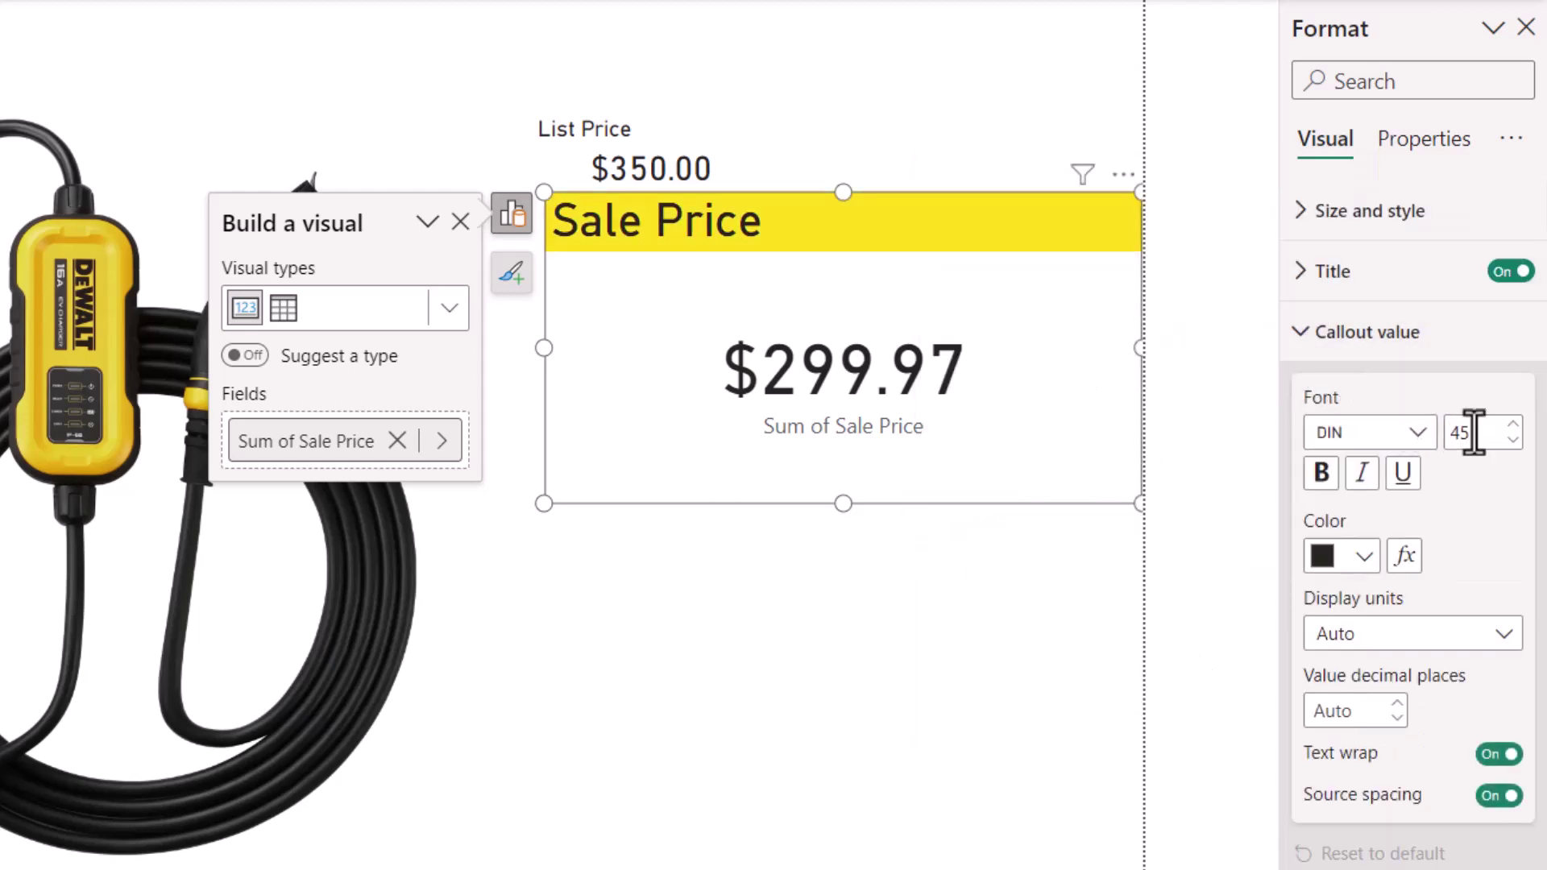
pyautogui.write('60')
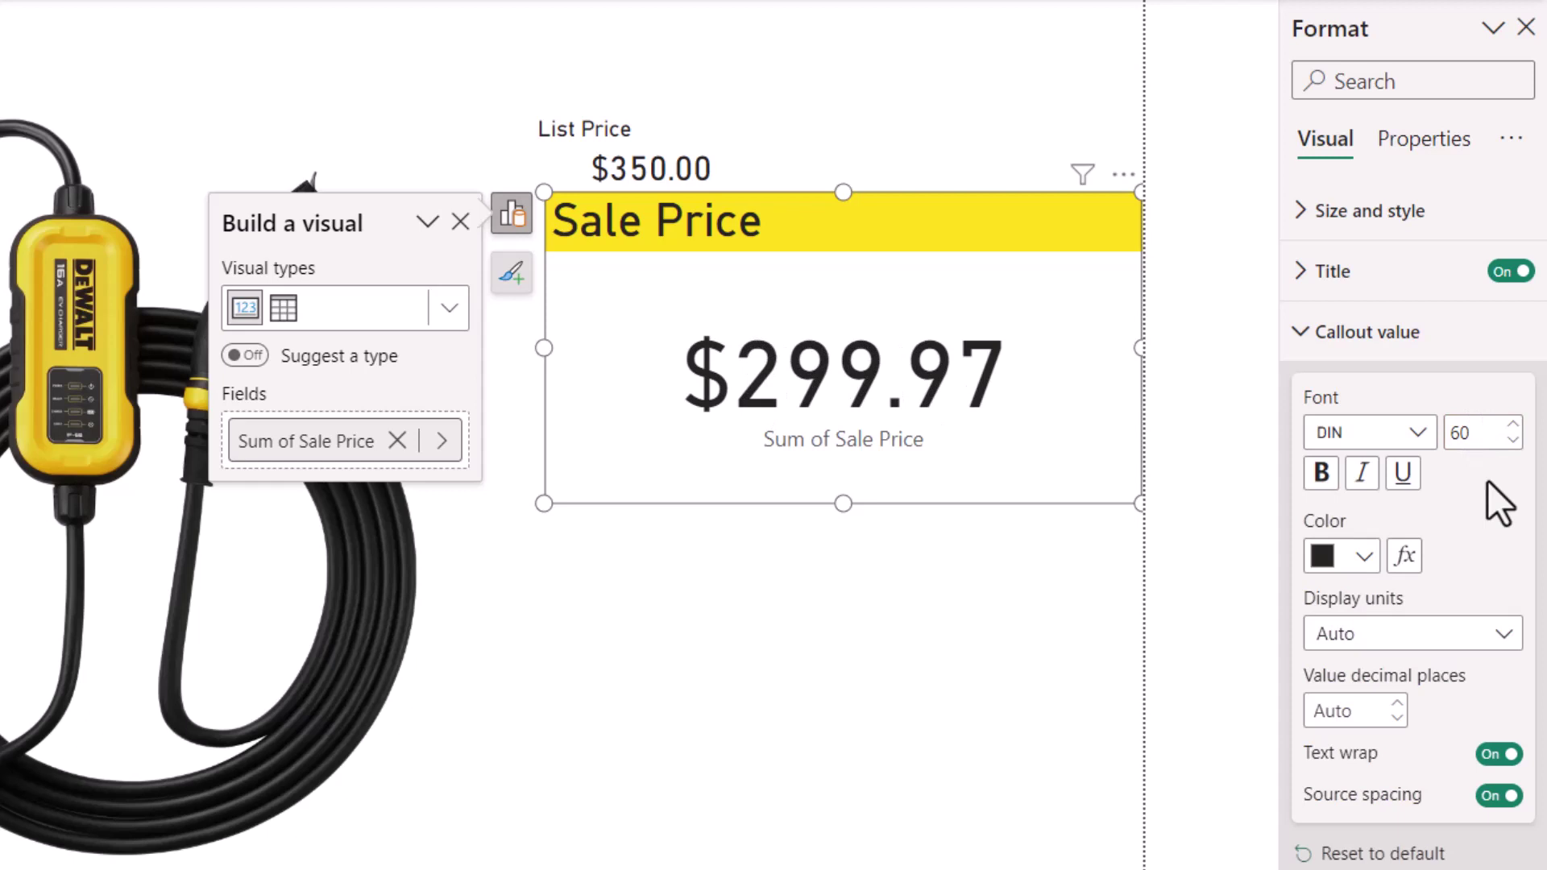
pyautogui.click(1443, 635)
pyautogui.click(1392, 703)
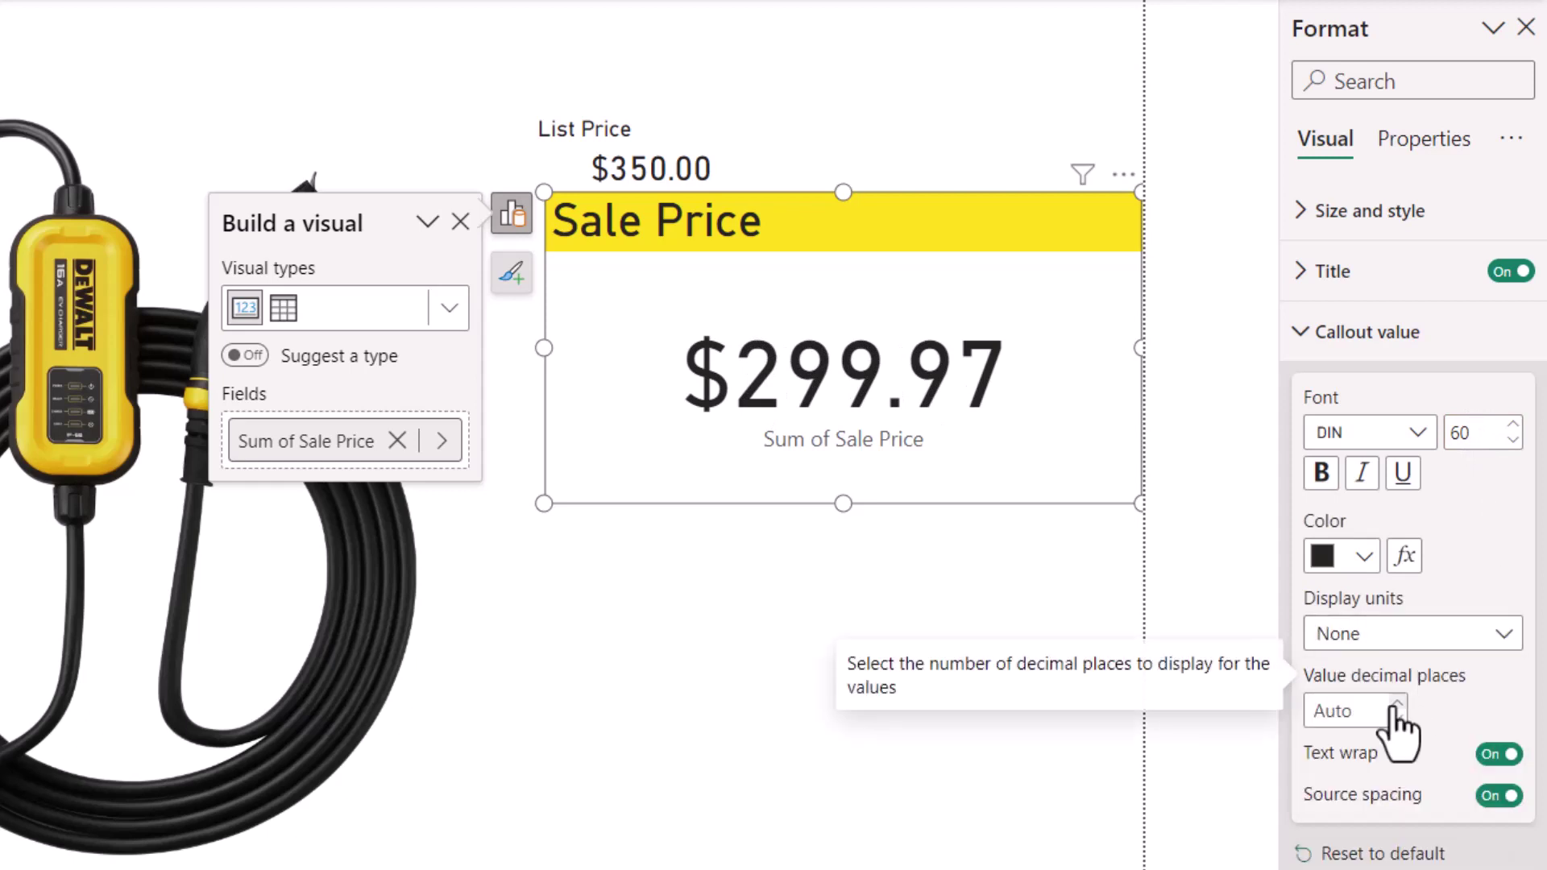
pyautogui.click(1324, 709)
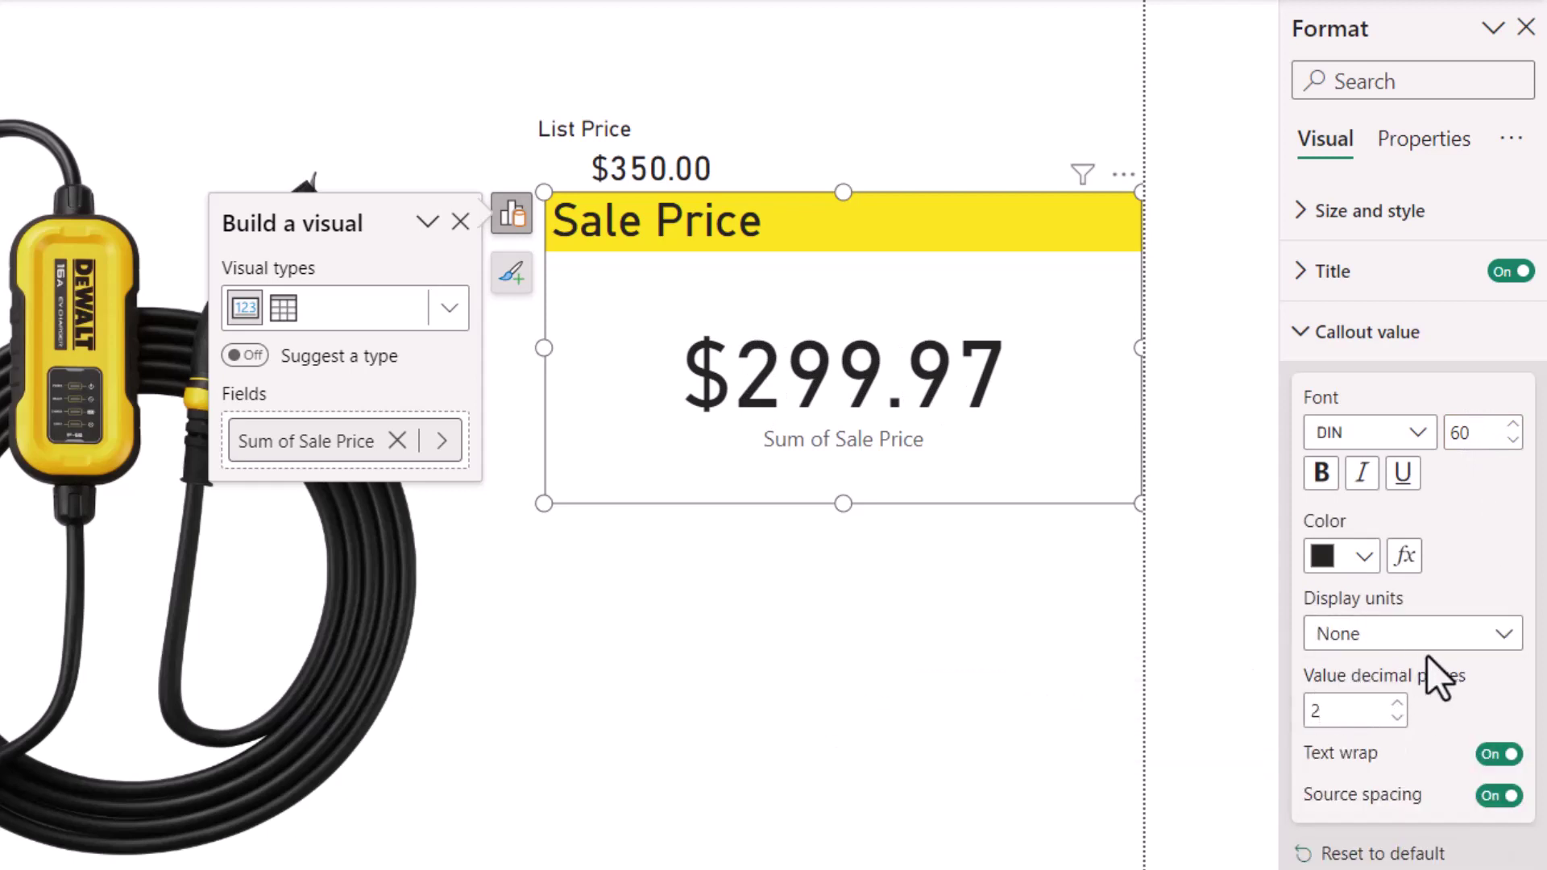
# - Hide the Sum of Sale Price label and move the card under List Price
pyautogui.click(1331, 339)
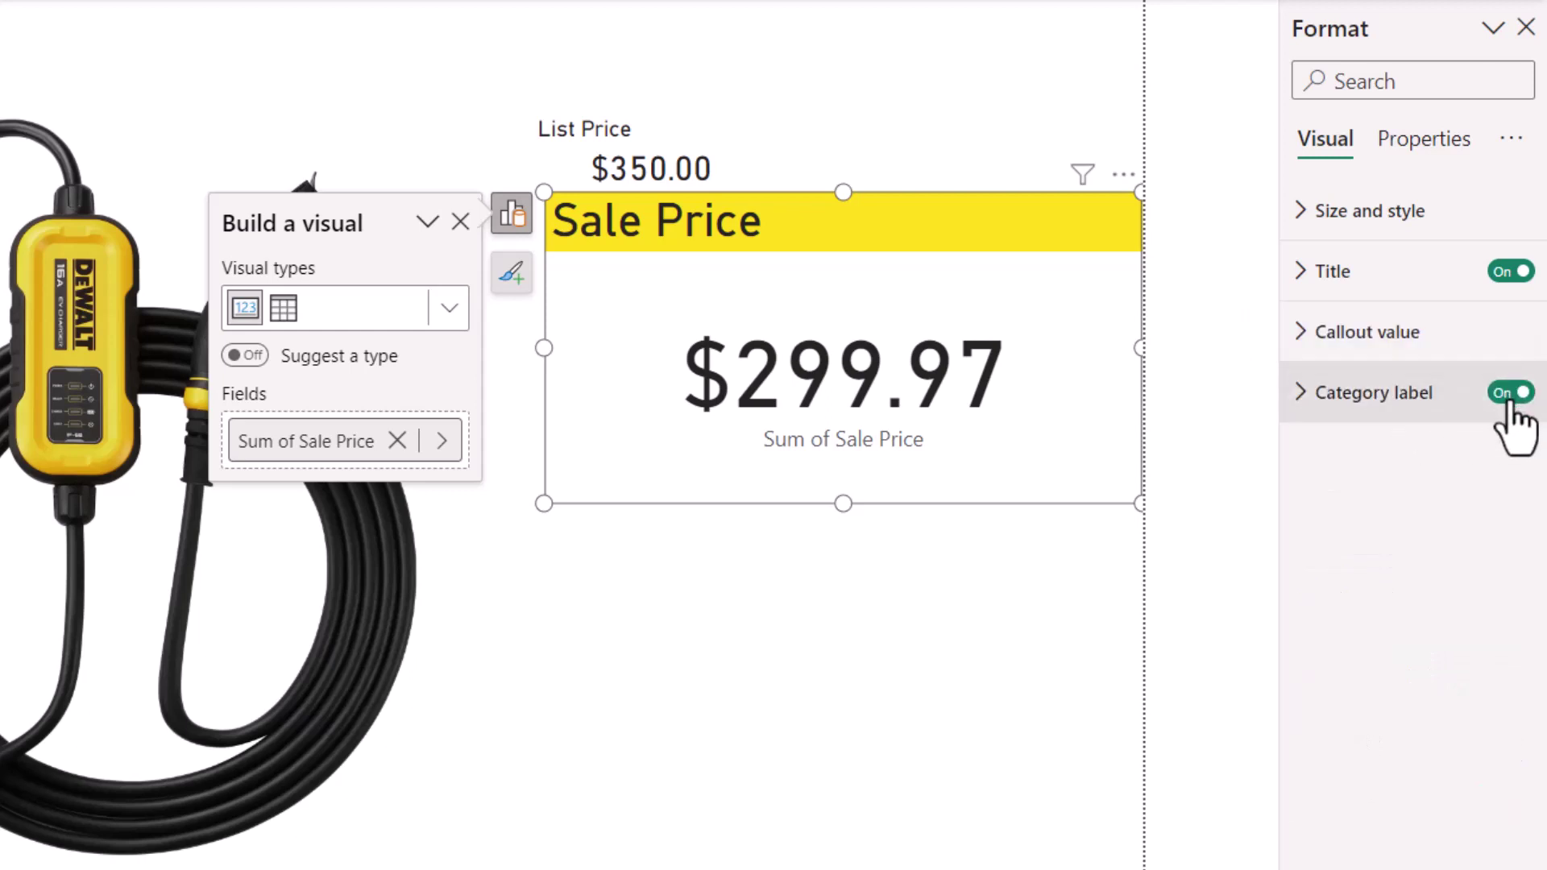
pyautogui.click(1508, 400)
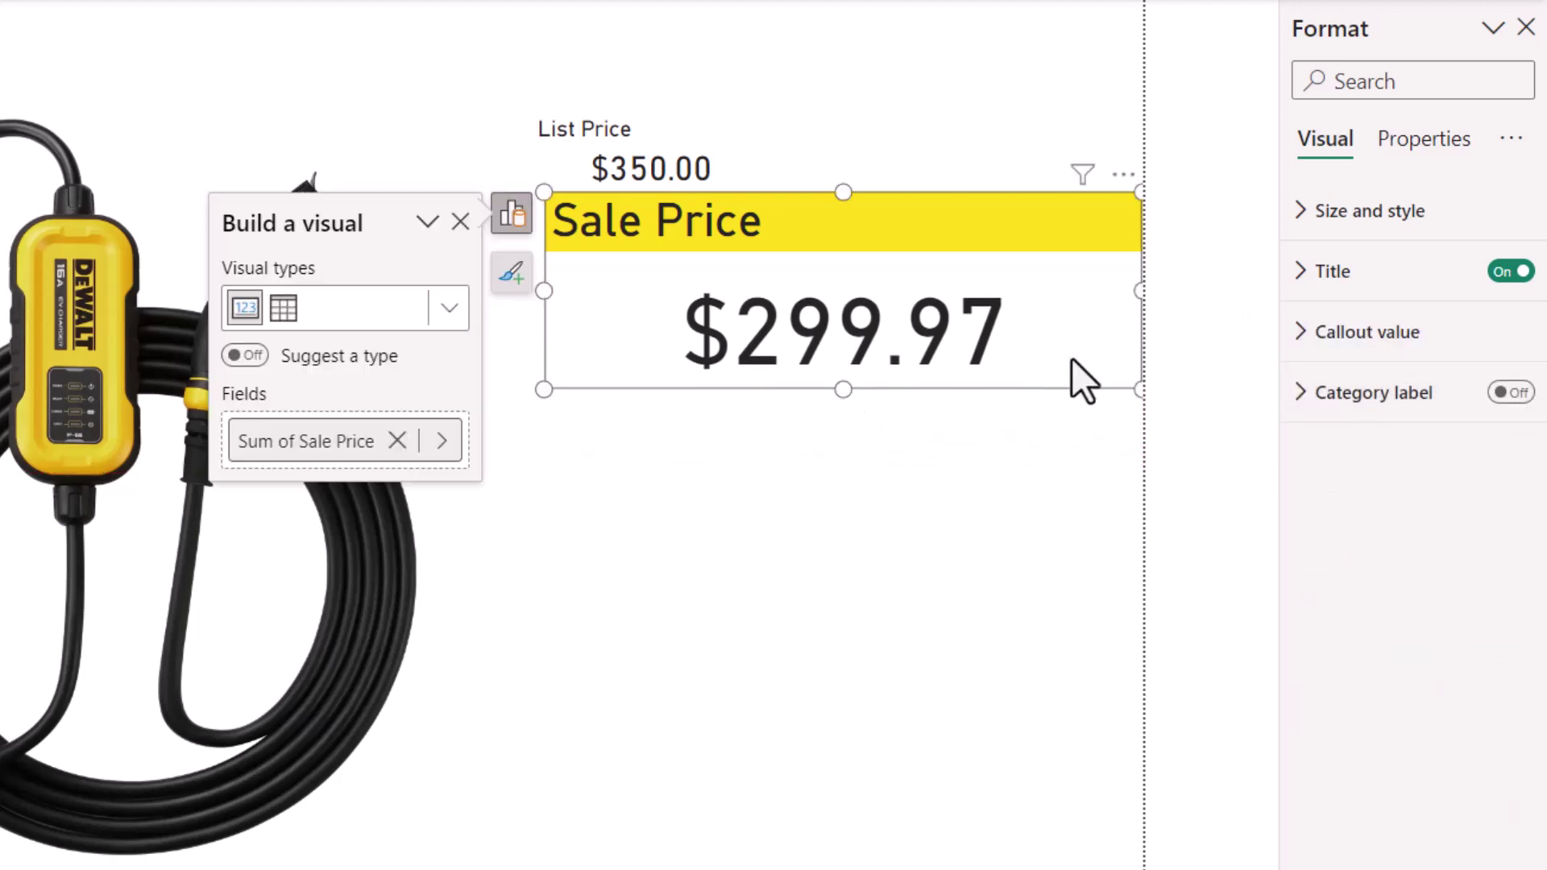
pyautogui.moveTo(1072, 360); pyautogui.dragTo(1017, 374)
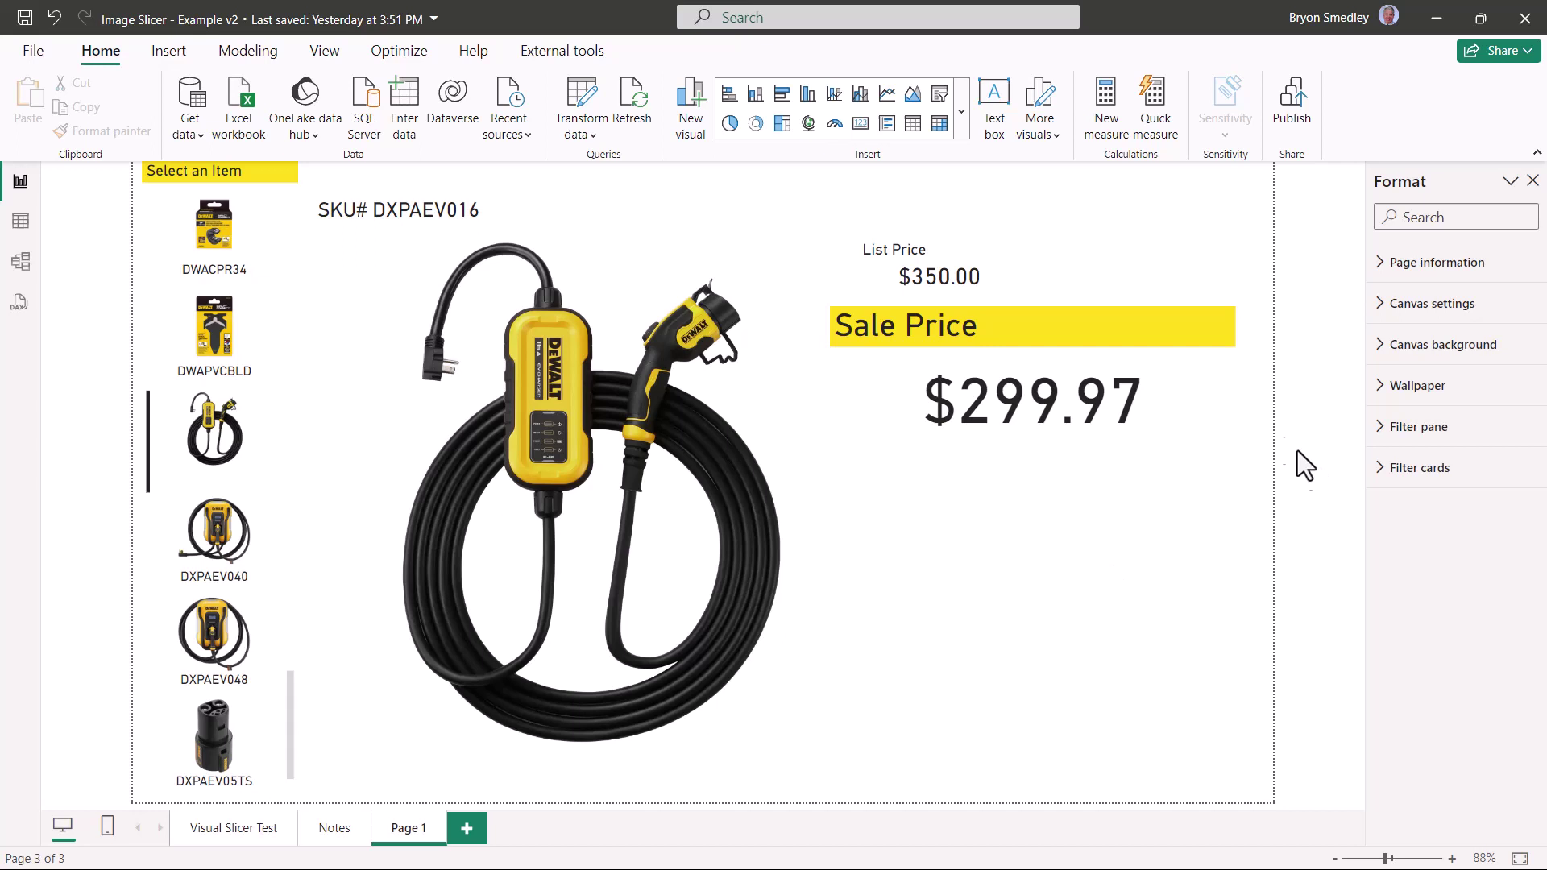
# - Add an enlarged card showing the product Description field
pyautogui.click(960, 112)
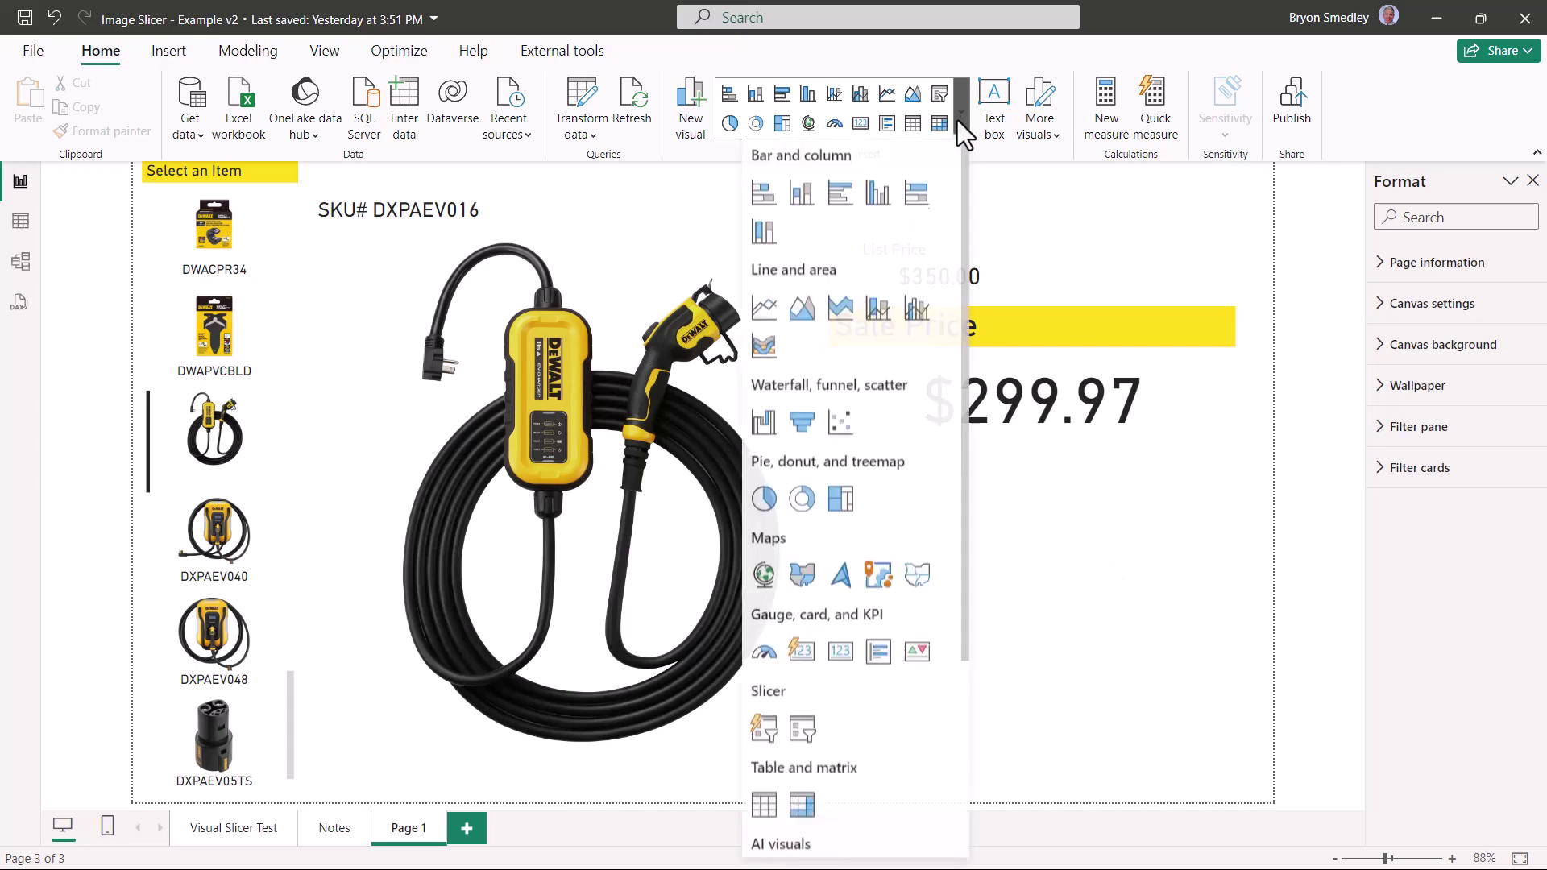
pyautogui.click(848, 655)
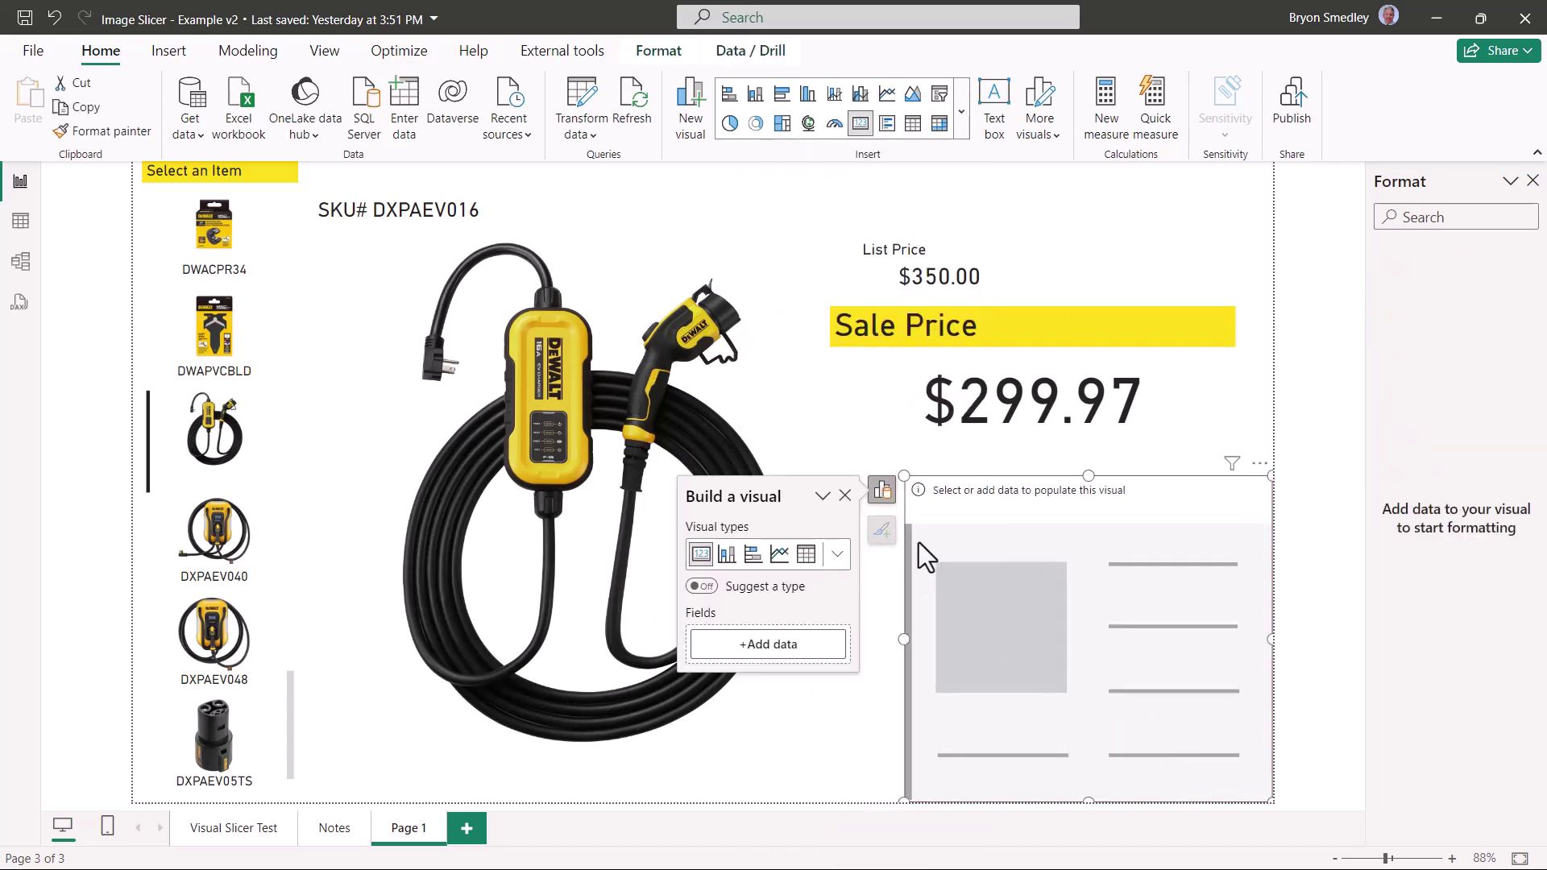
pyautogui.moveTo(896, 471); pyautogui.dragTo(793, 440)
pyautogui.click(718, 611)
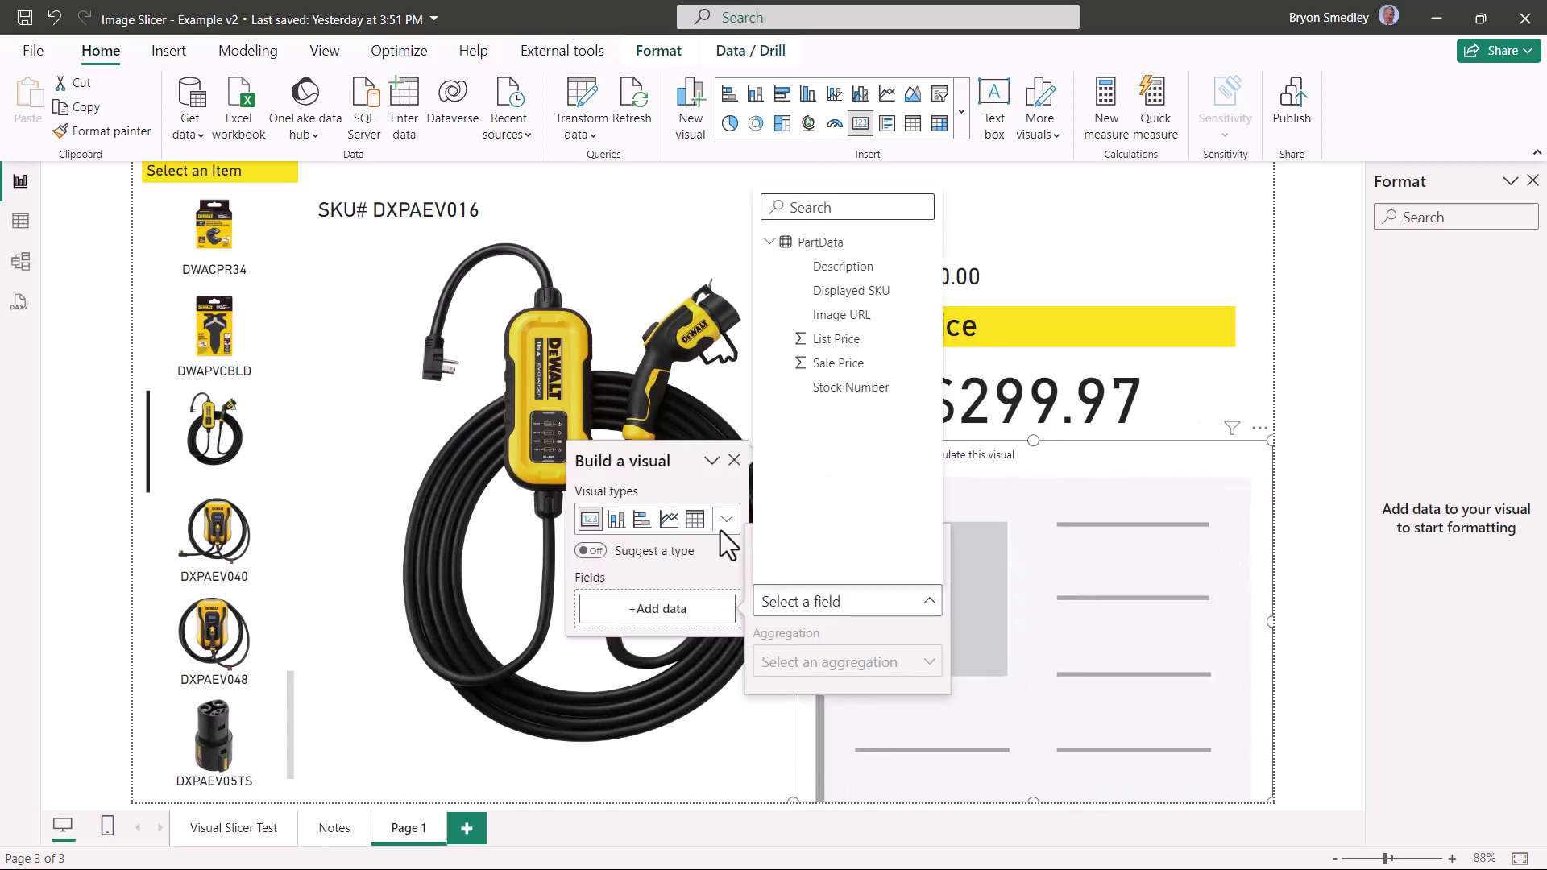
pyautogui.click(843, 267)
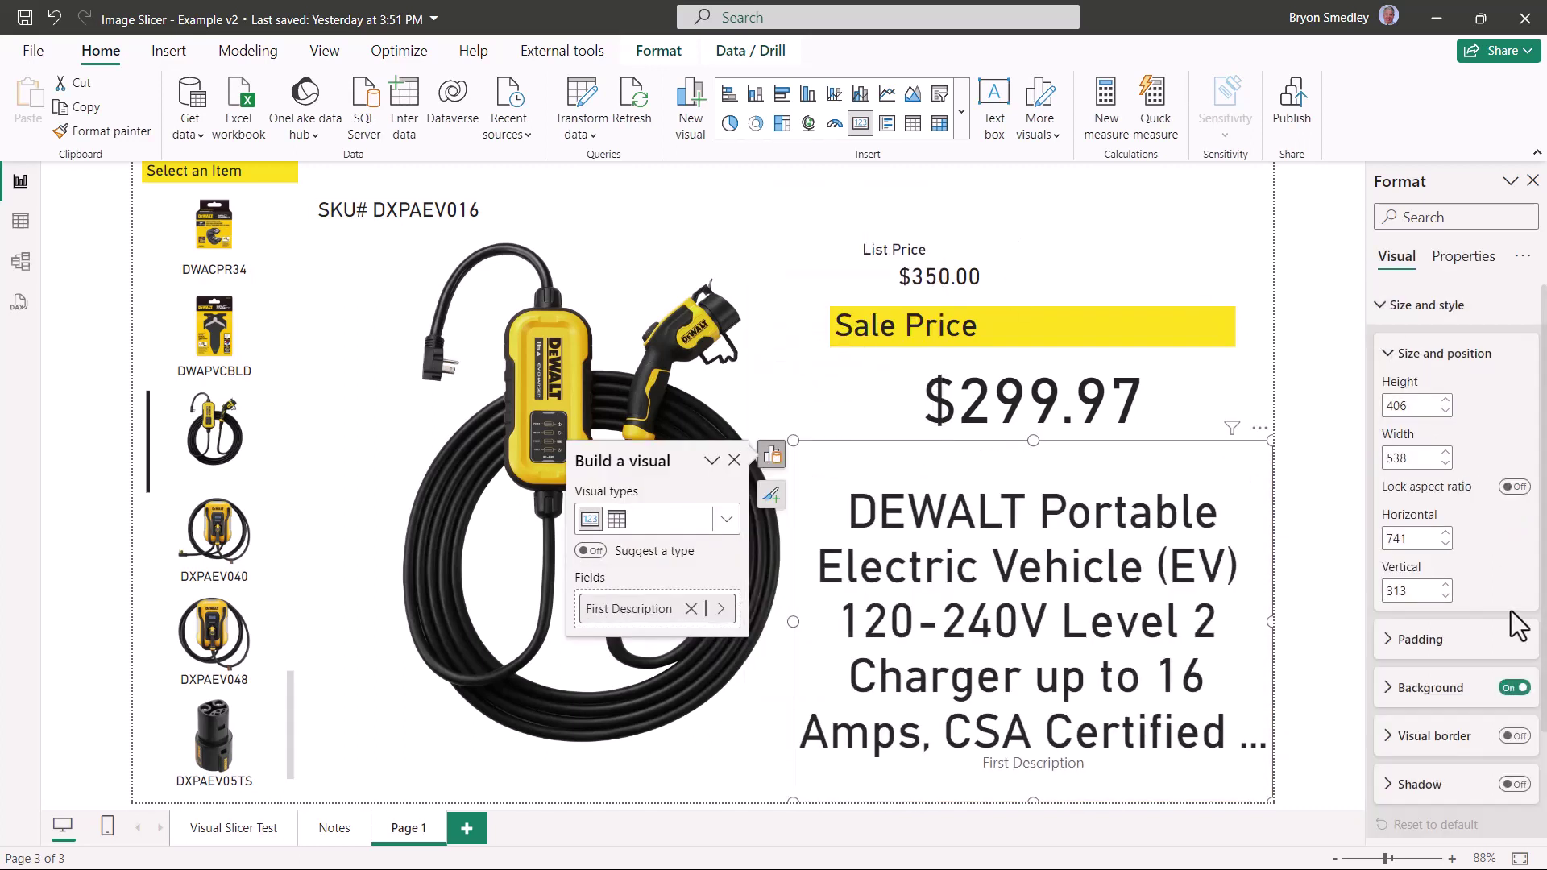
# - Set the description callout font size to 25 and hide the First Description label
pyautogui.click(1390, 306)
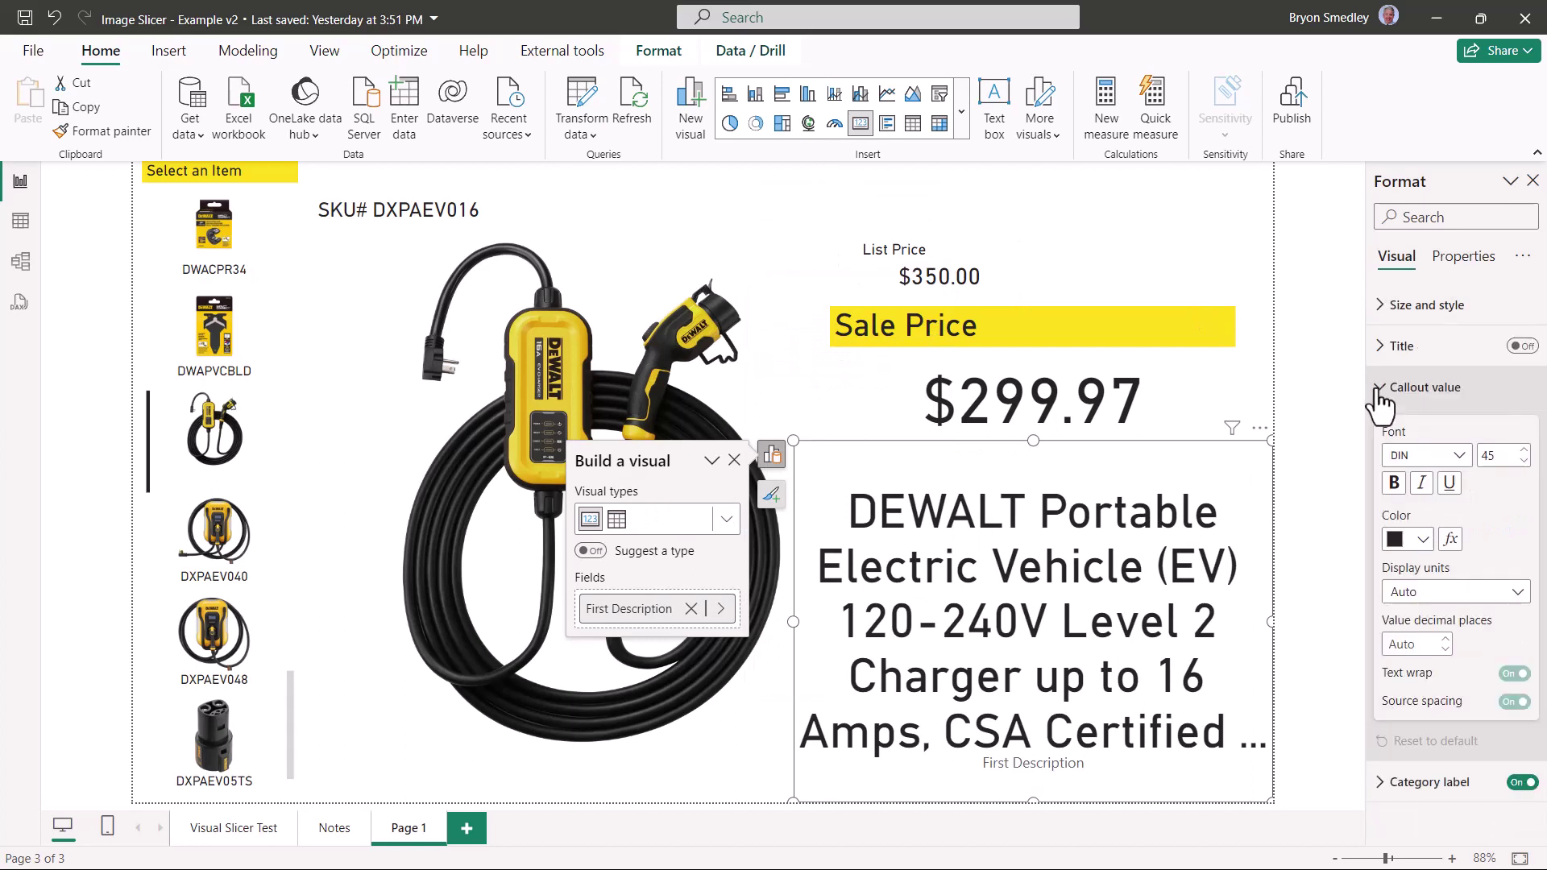
pyautogui.click(1491, 455)
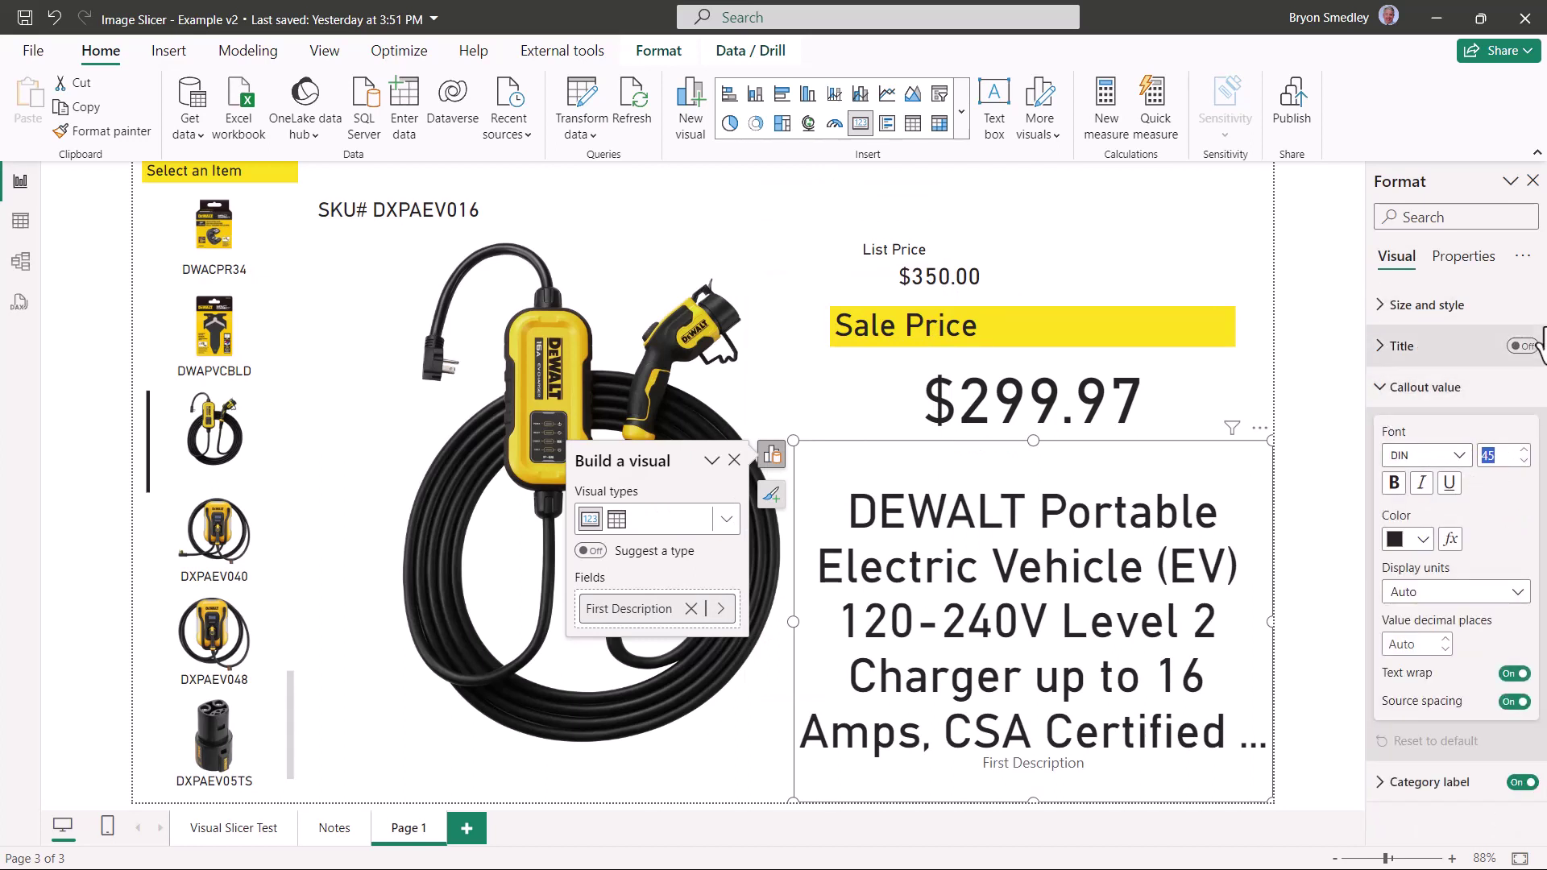
pyautogui.write('25')
pyautogui.click(1535, 387)
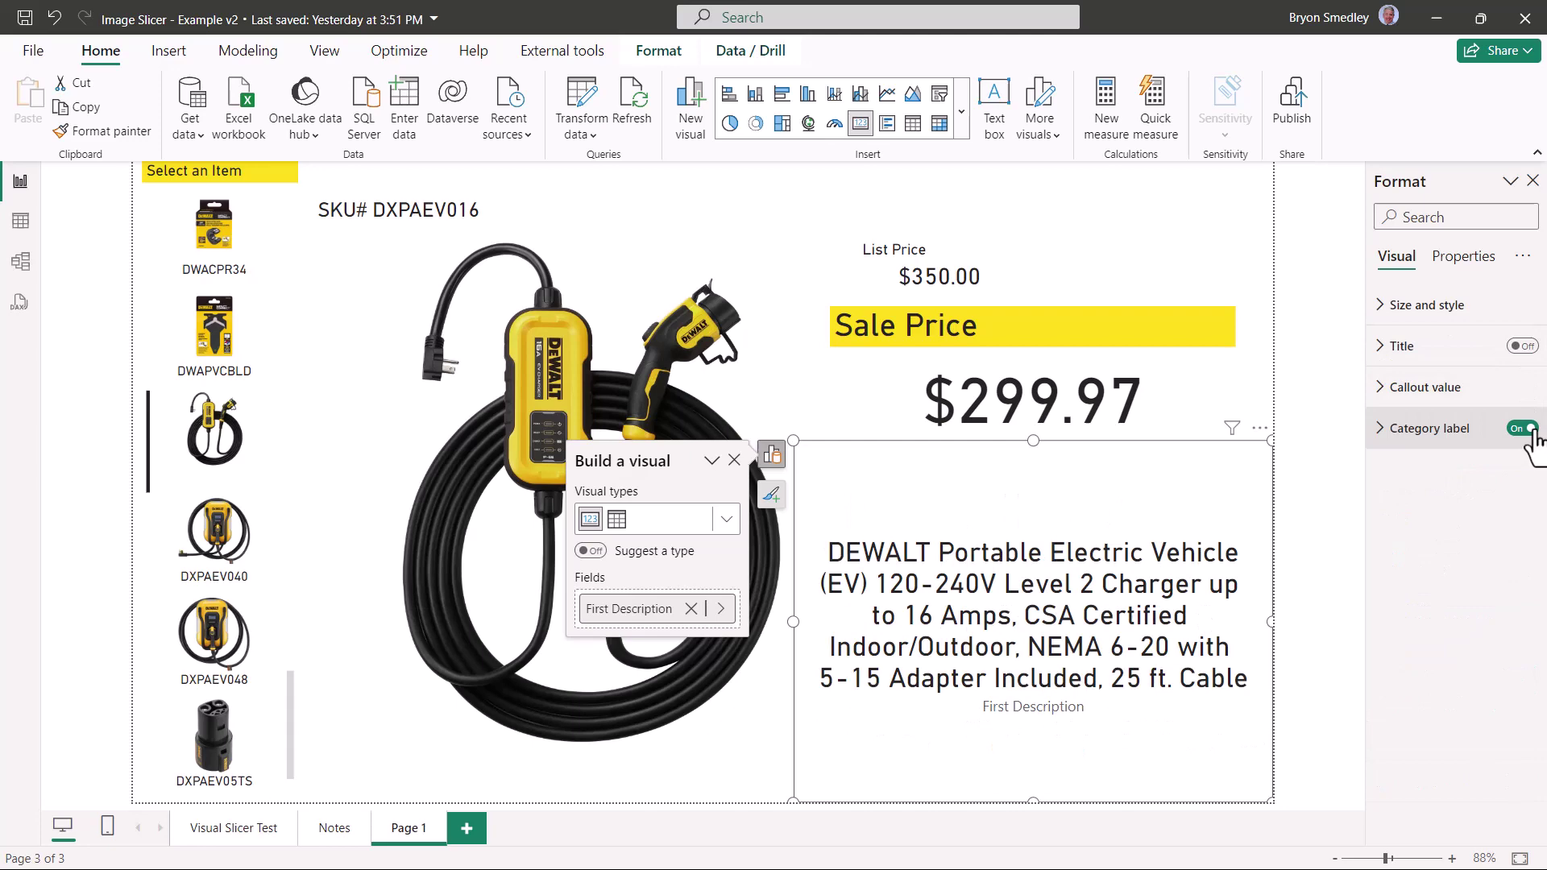
pyautogui.click(1529, 429)
# - Switch through DWAPVCBLD, DXPAEV016 and DXPAEV040, then narrow the description card away from the image
pyautogui.click(224, 355)
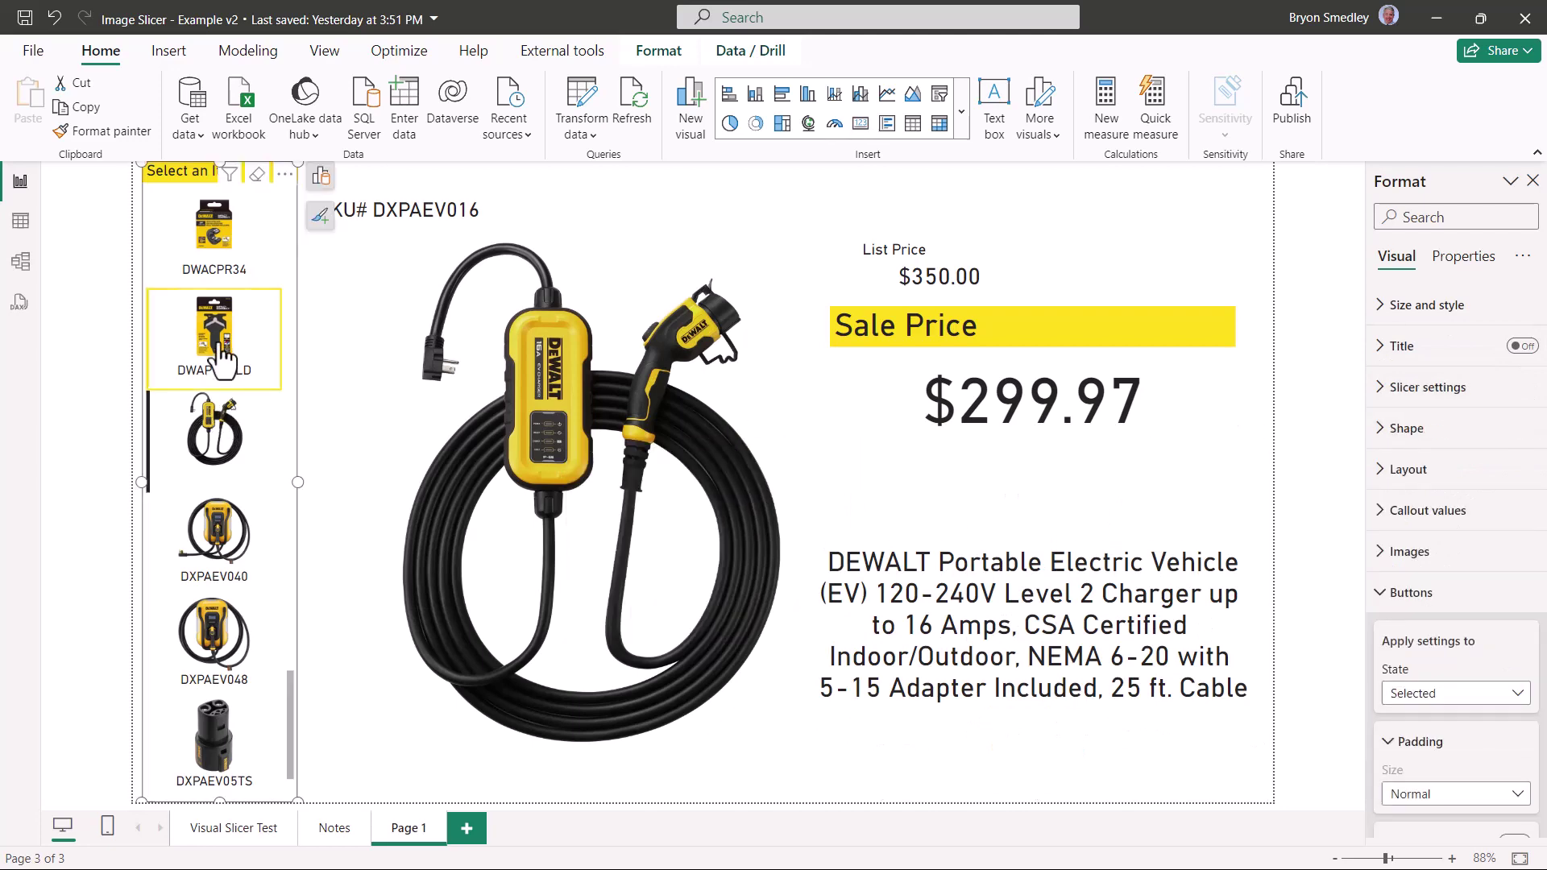
pyautogui.click(224, 354)
pyautogui.click(215, 431)
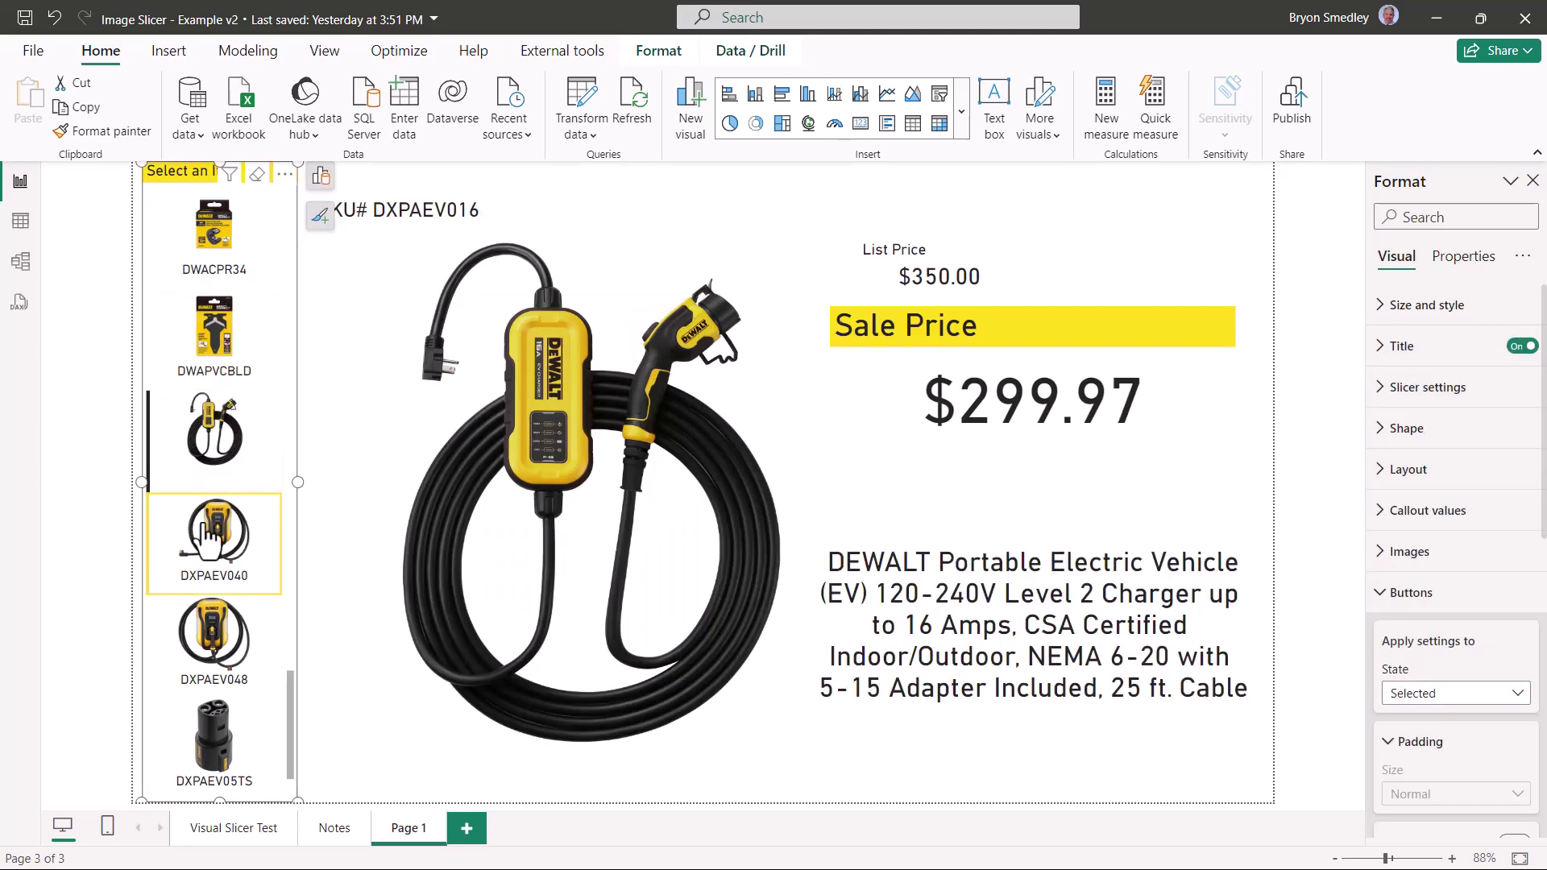
pyautogui.click(211, 538)
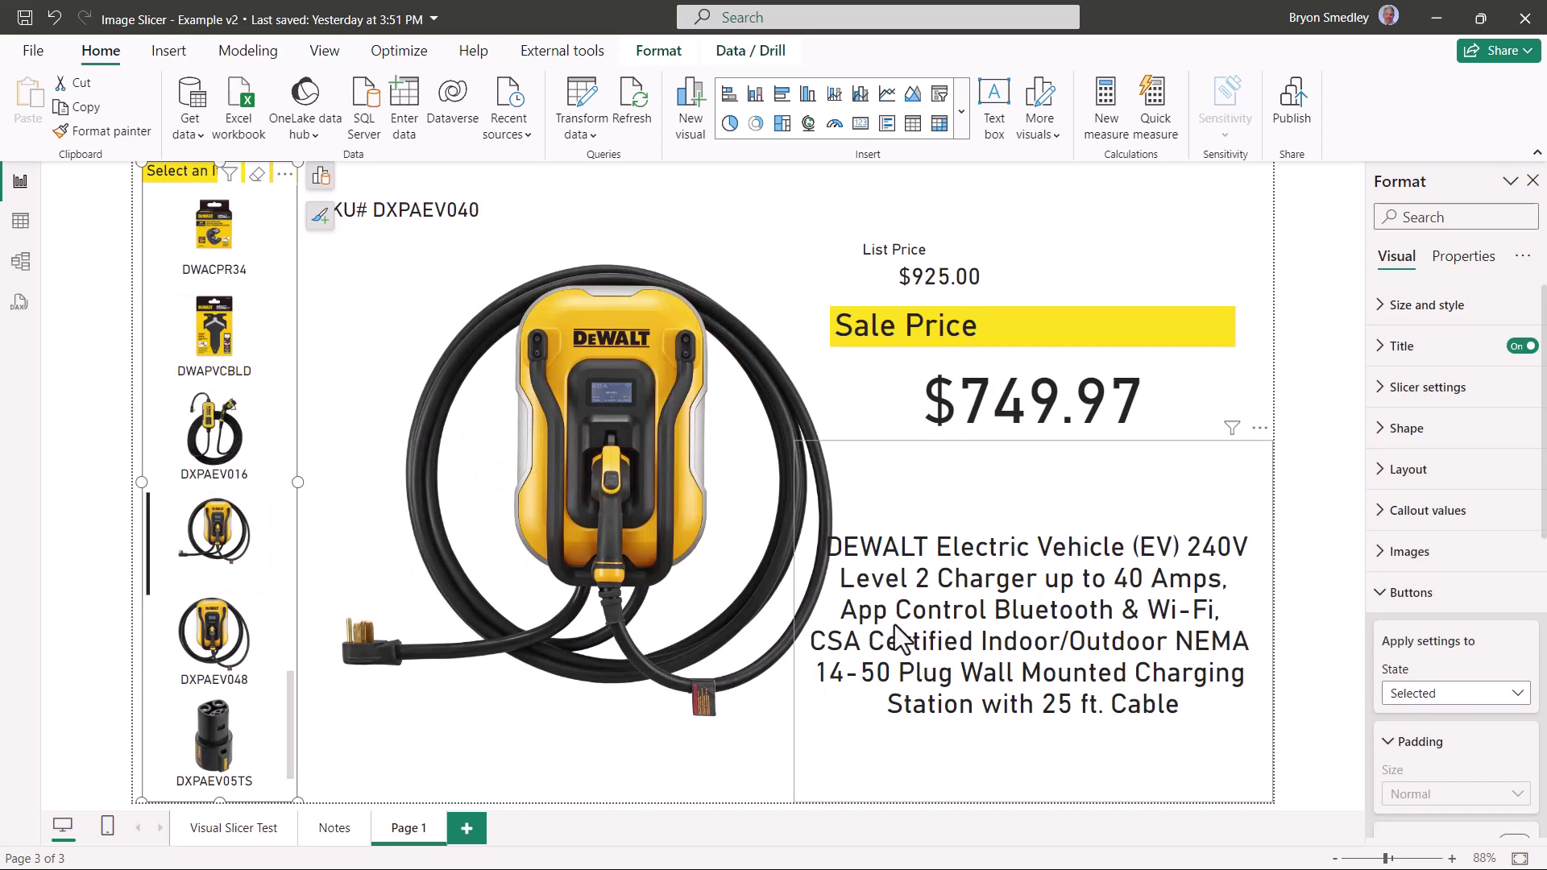
pyautogui.click(809, 621)
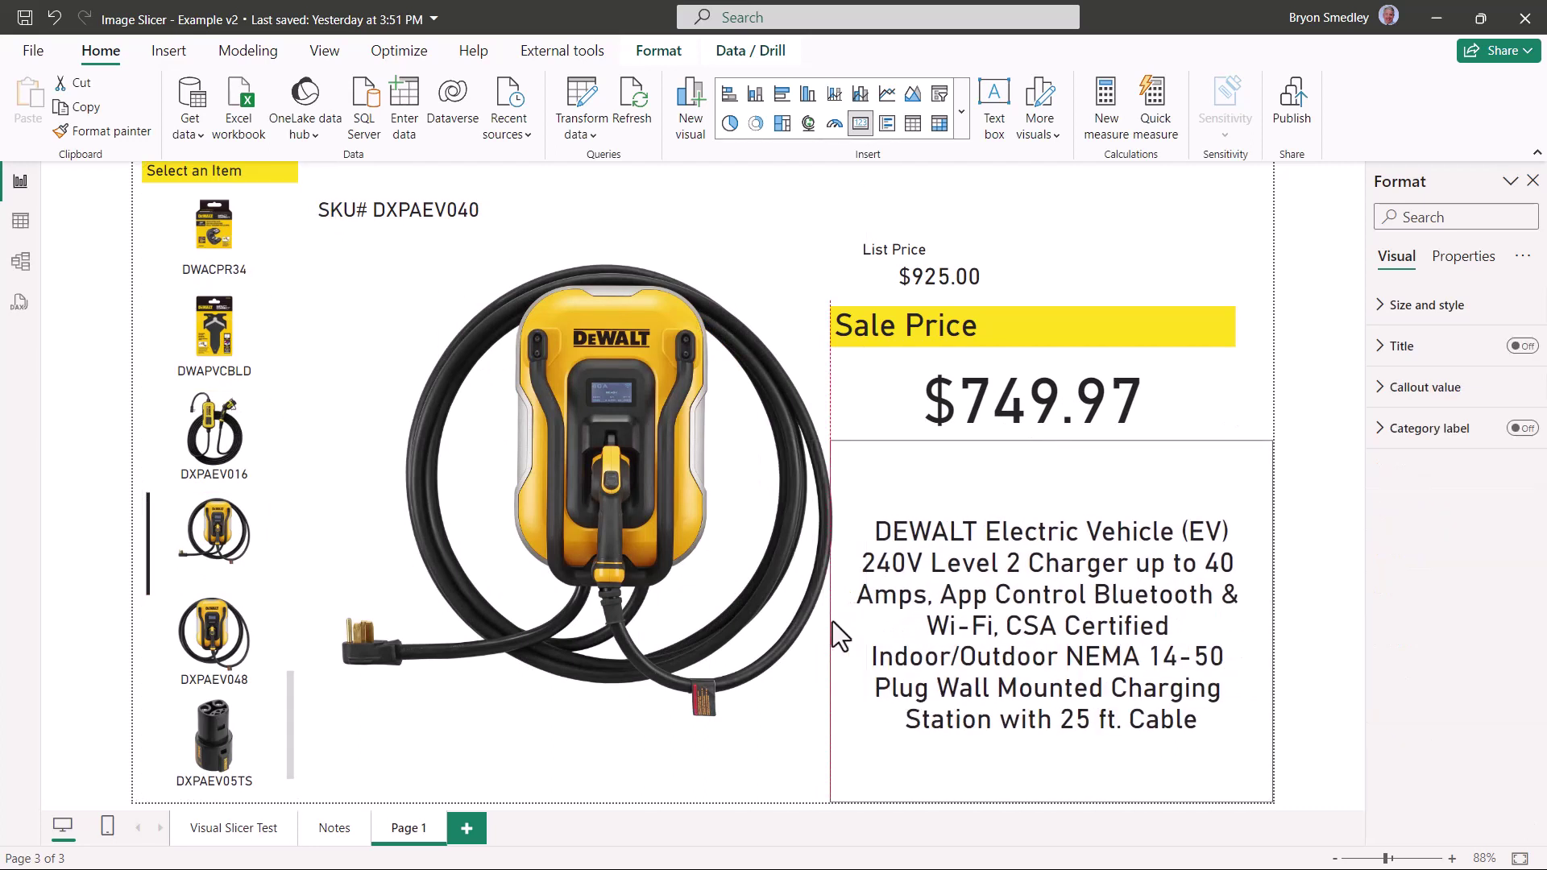
# - Deselect the description card to preview the finished page layout
pyautogui.click(1324, 534)
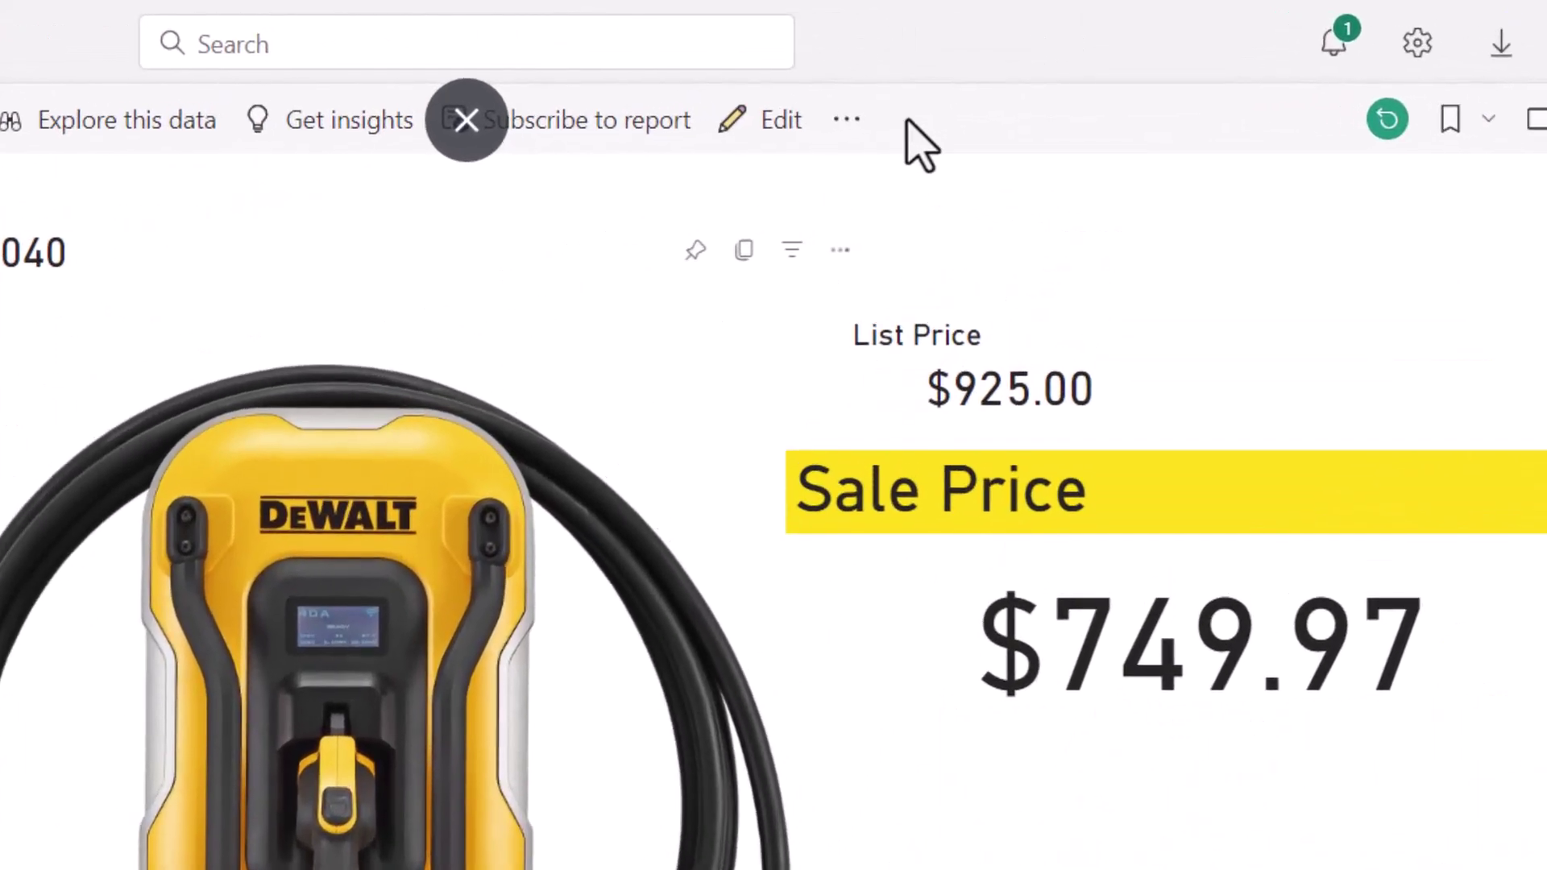
# - Inspect the published visual and slicer header menus while selecting DCF510GE1 and DCF961B
pyautogui.click(841, 252)
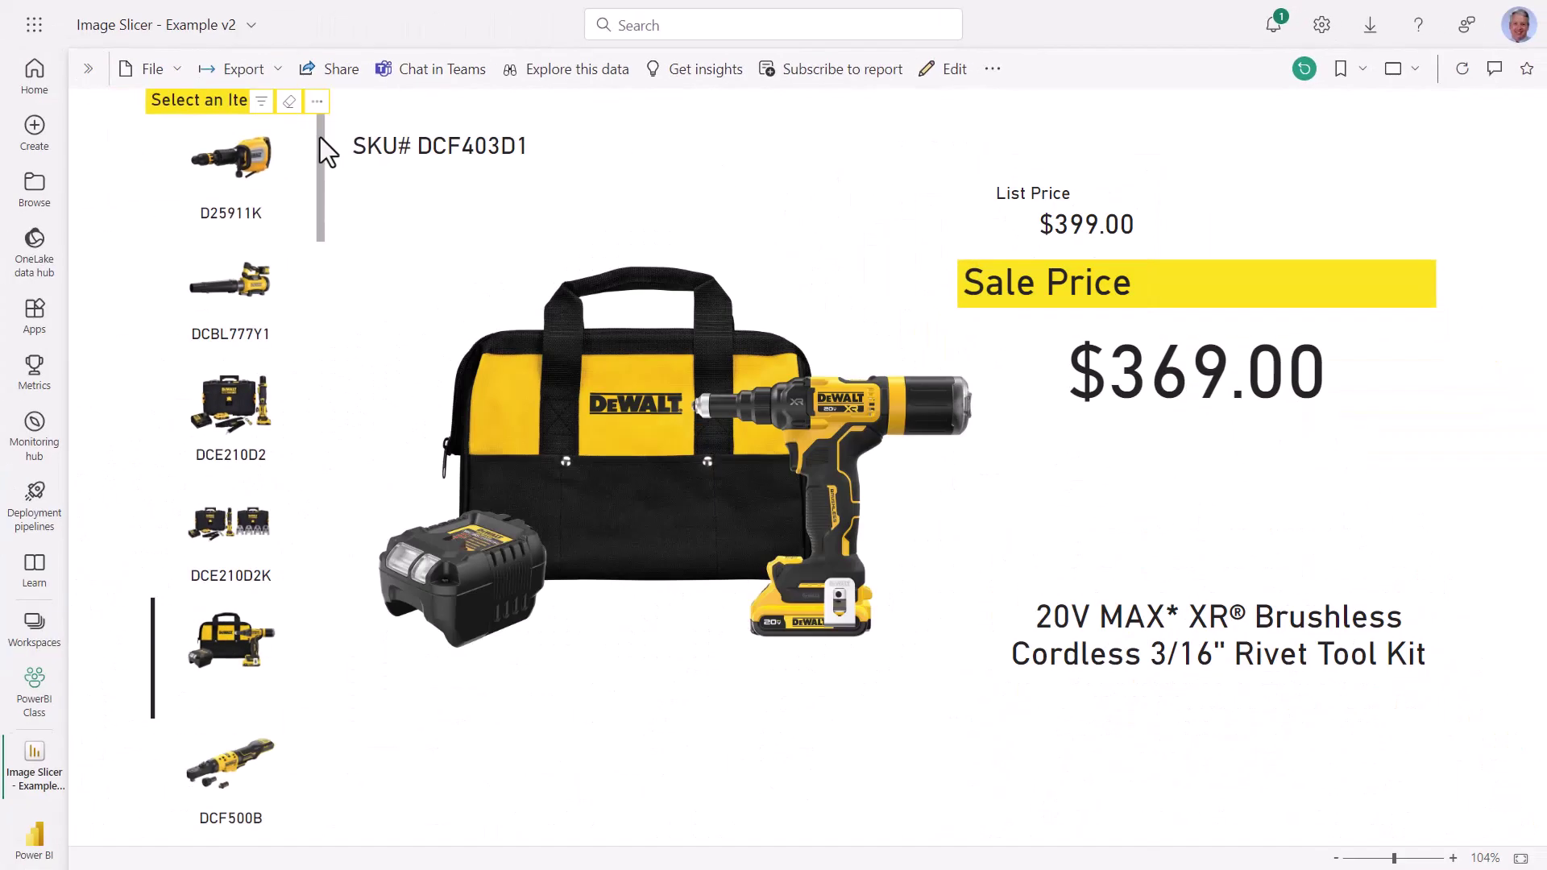
pyautogui.moveTo(321, 137); pyautogui.dragTo(319, 270)
pyautogui.click(207, 400)
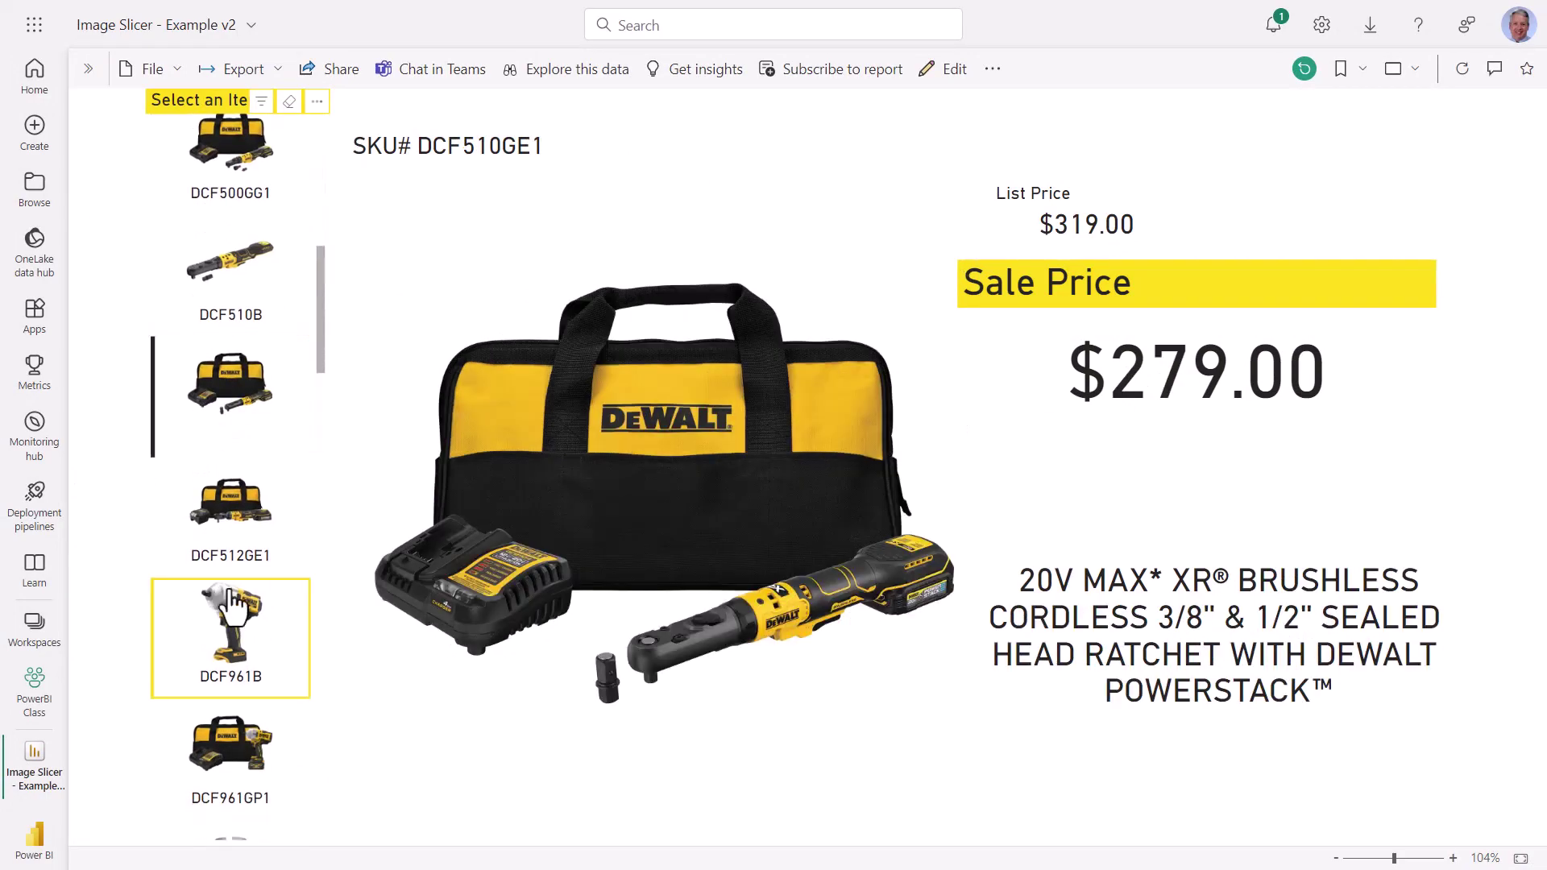
pyautogui.click(211, 622)
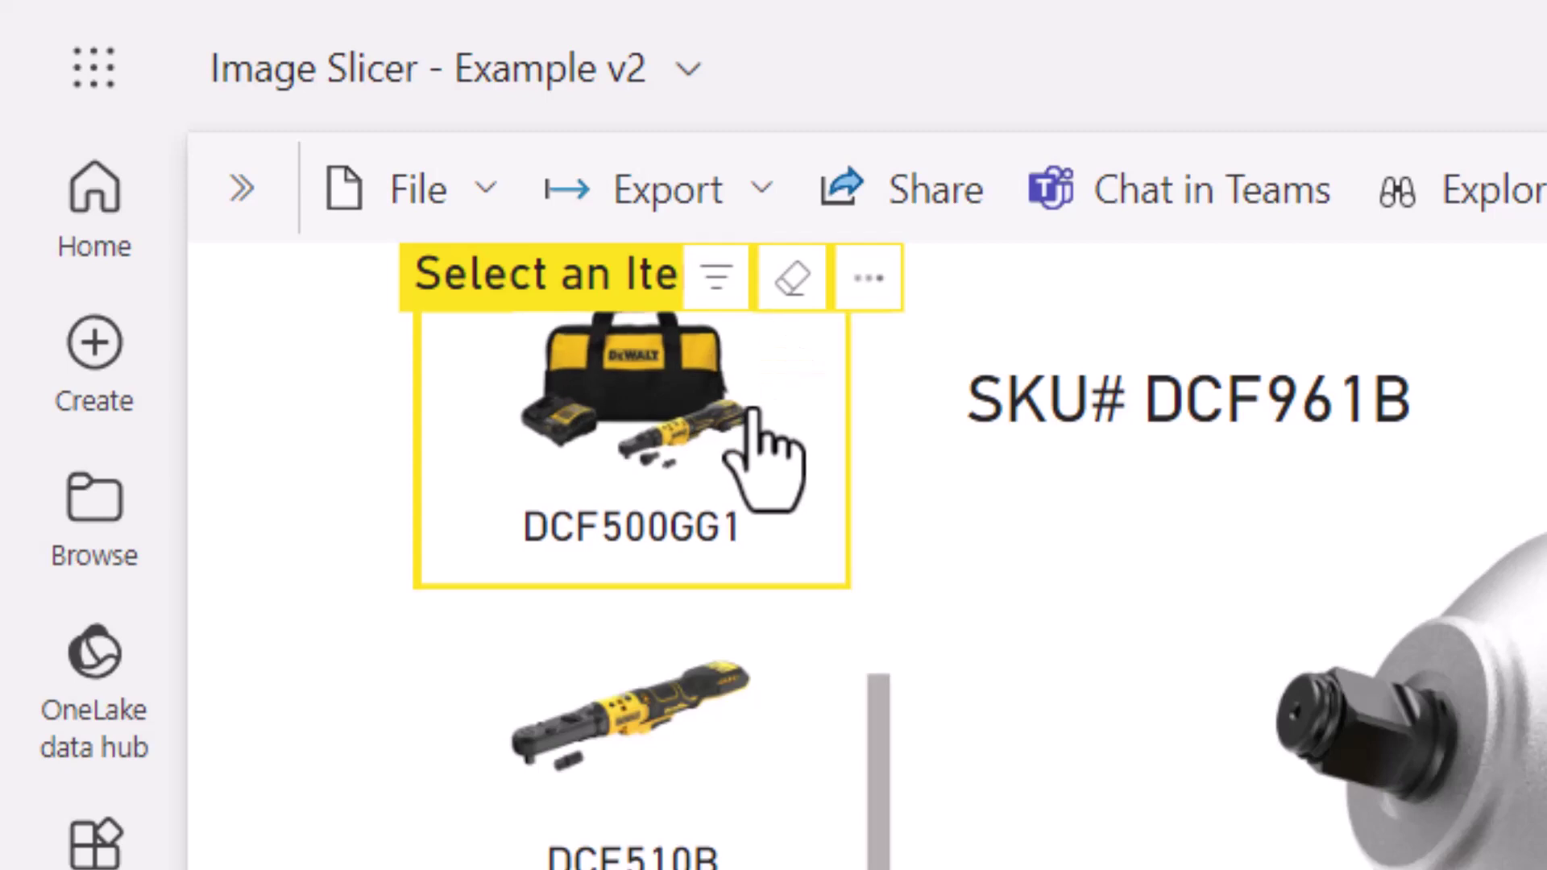
pyautogui.click(869, 278)
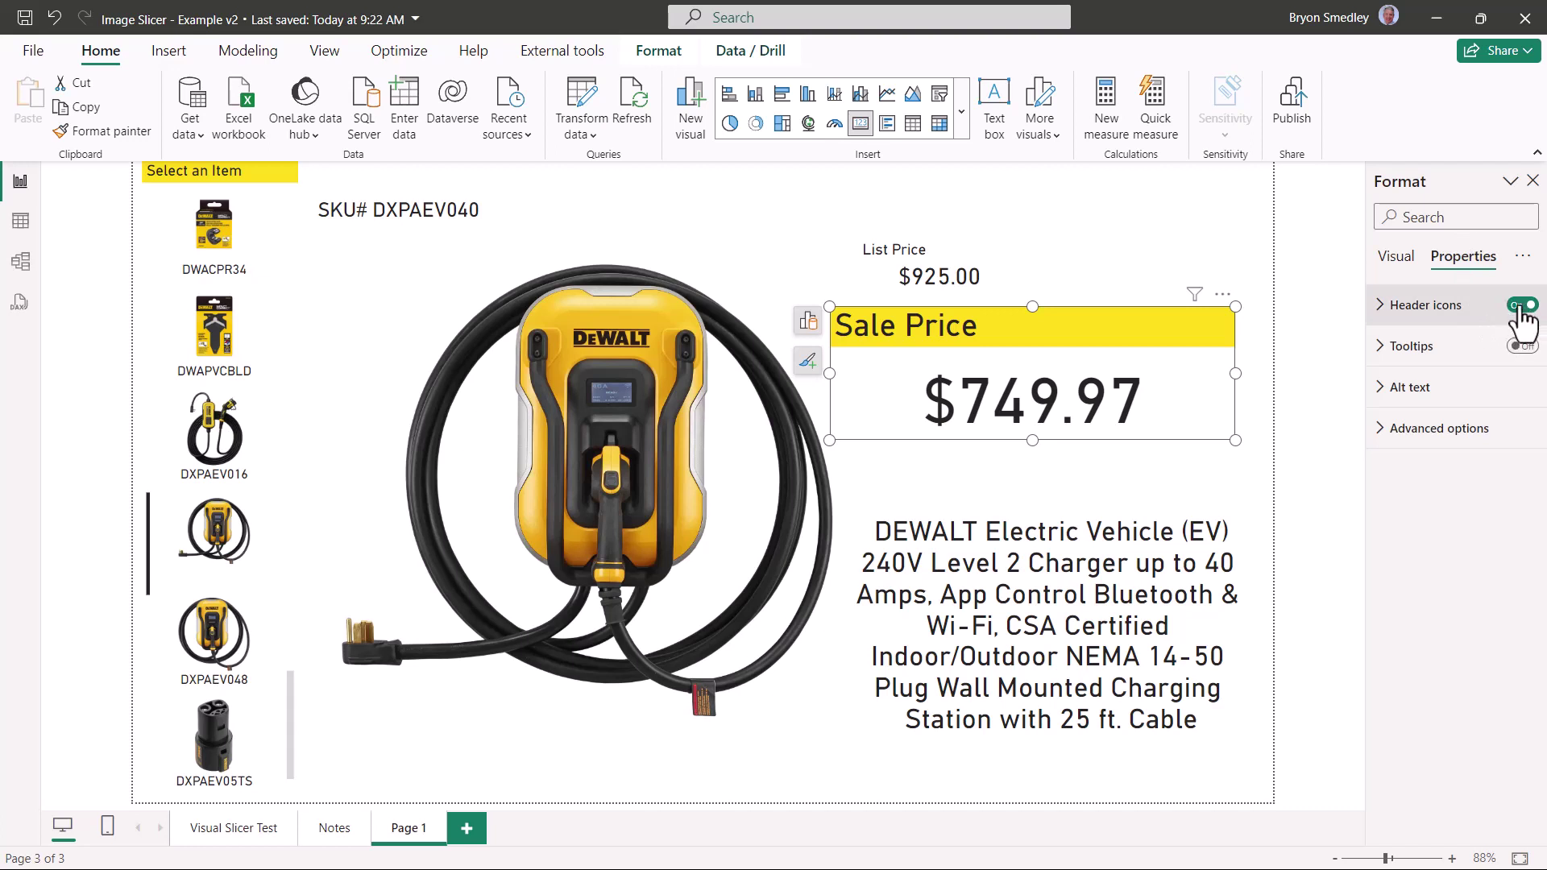
# - Turn off header icons for the description card, List Price card and image slicer
pyautogui.click(1250, 494)
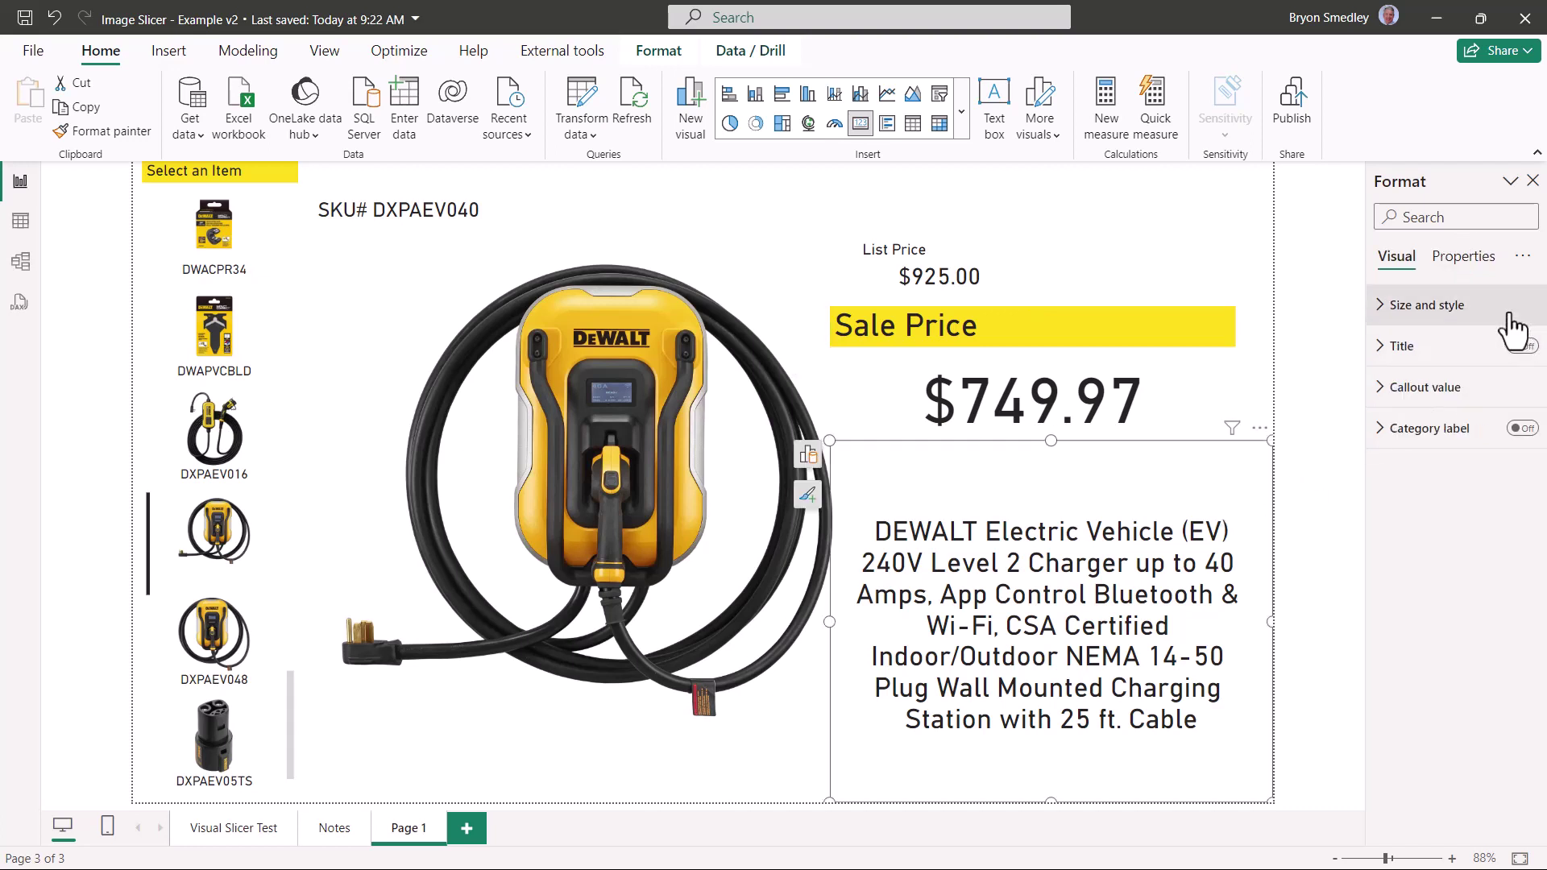
pyautogui.click(1465, 256)
pyautogui.click(996, 269)
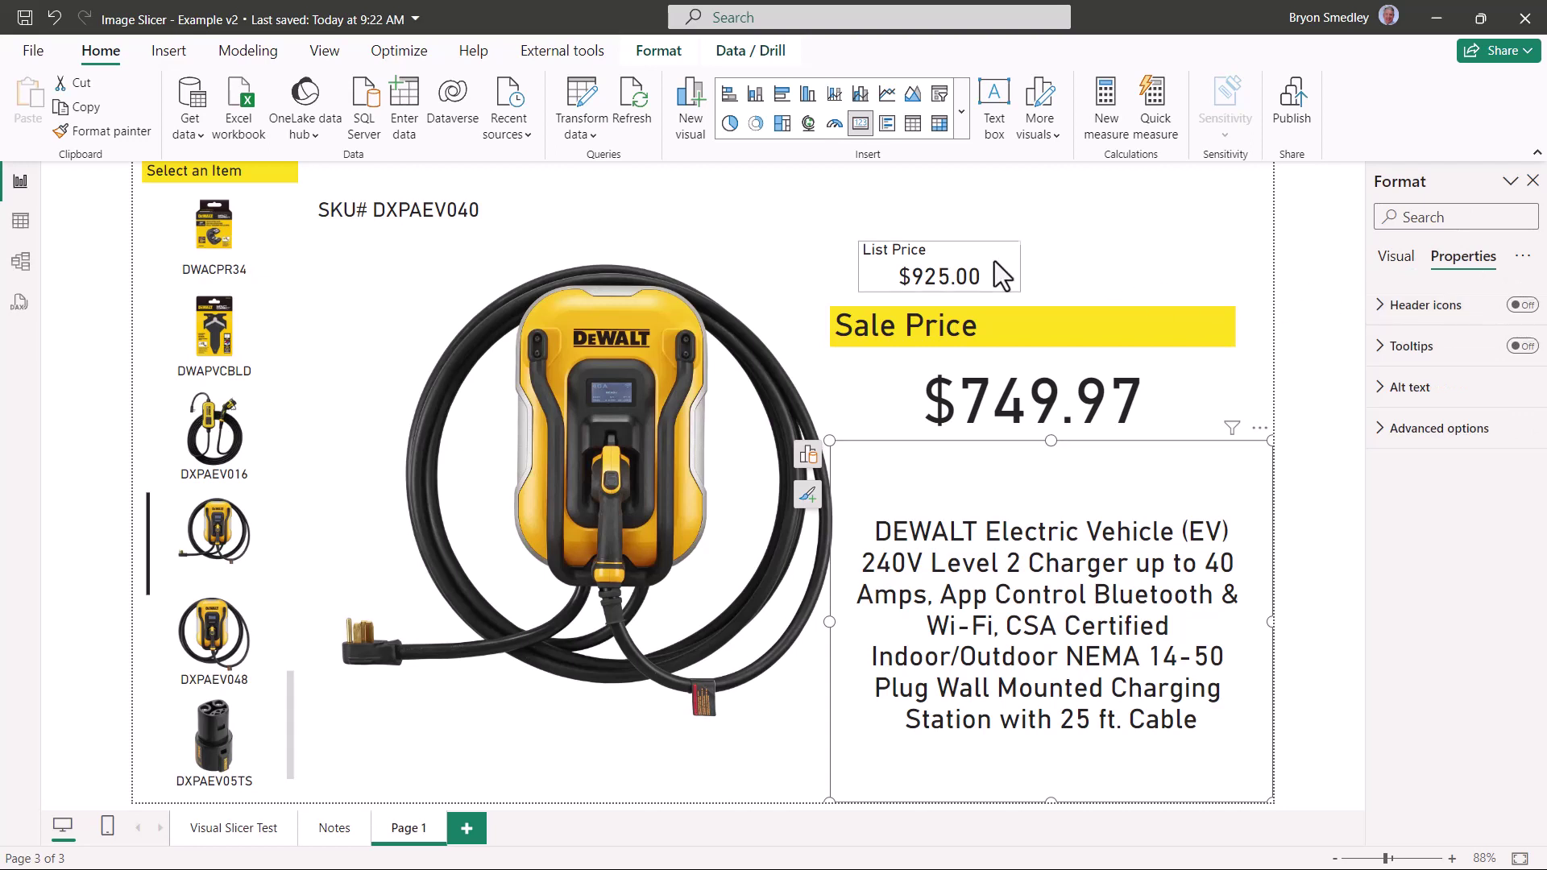
pyautogui.click(1516, 305)
pyautogui.click(214, 225)
pyautogui.click(1464, 256)
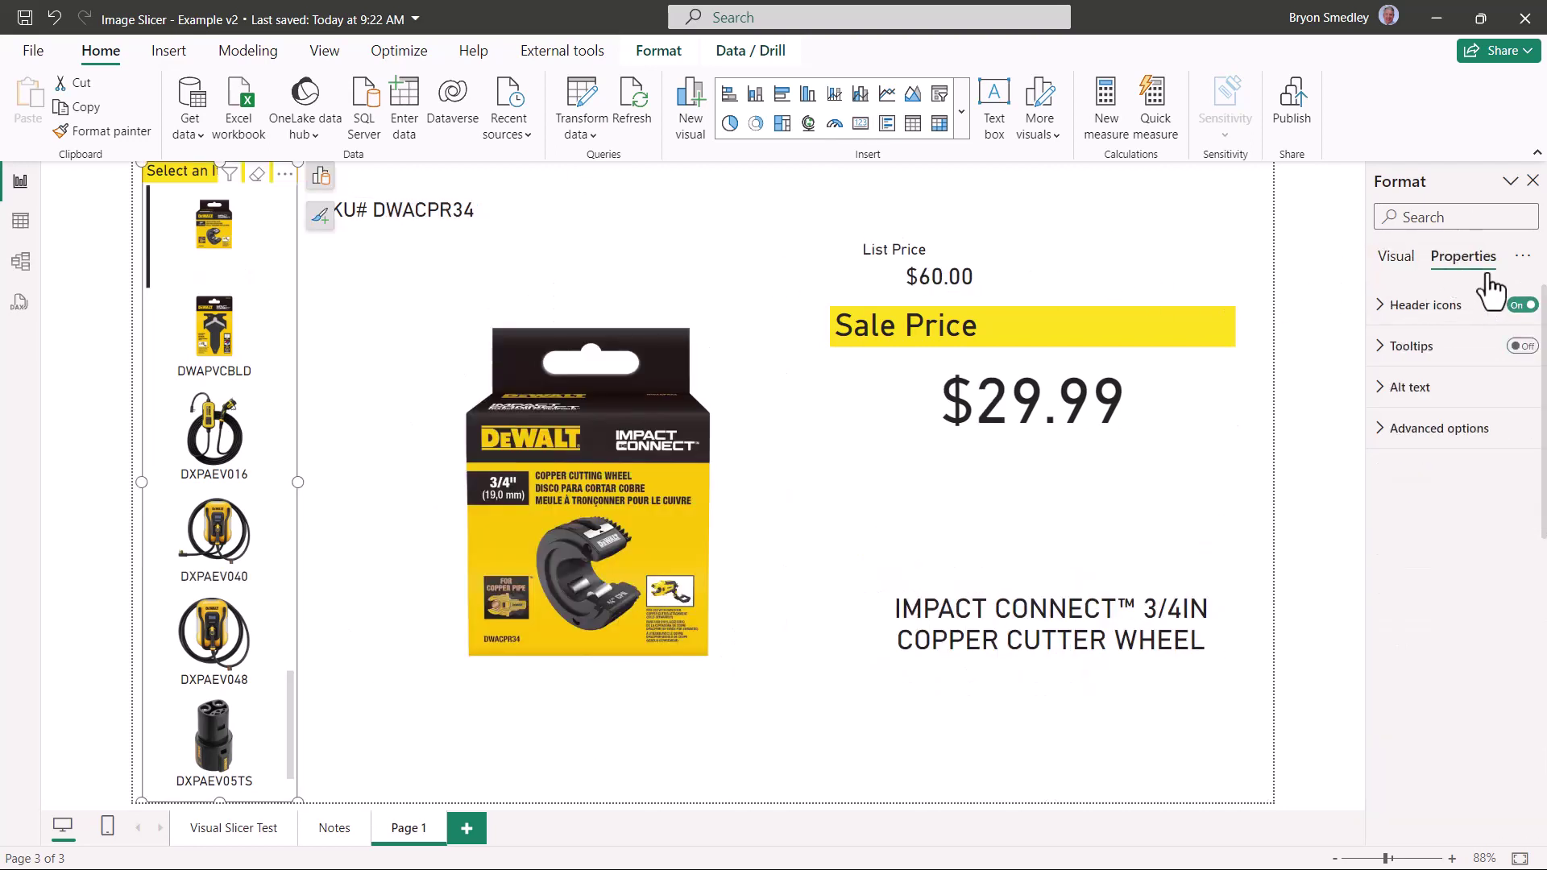
pyautogui.click(1516, 306)
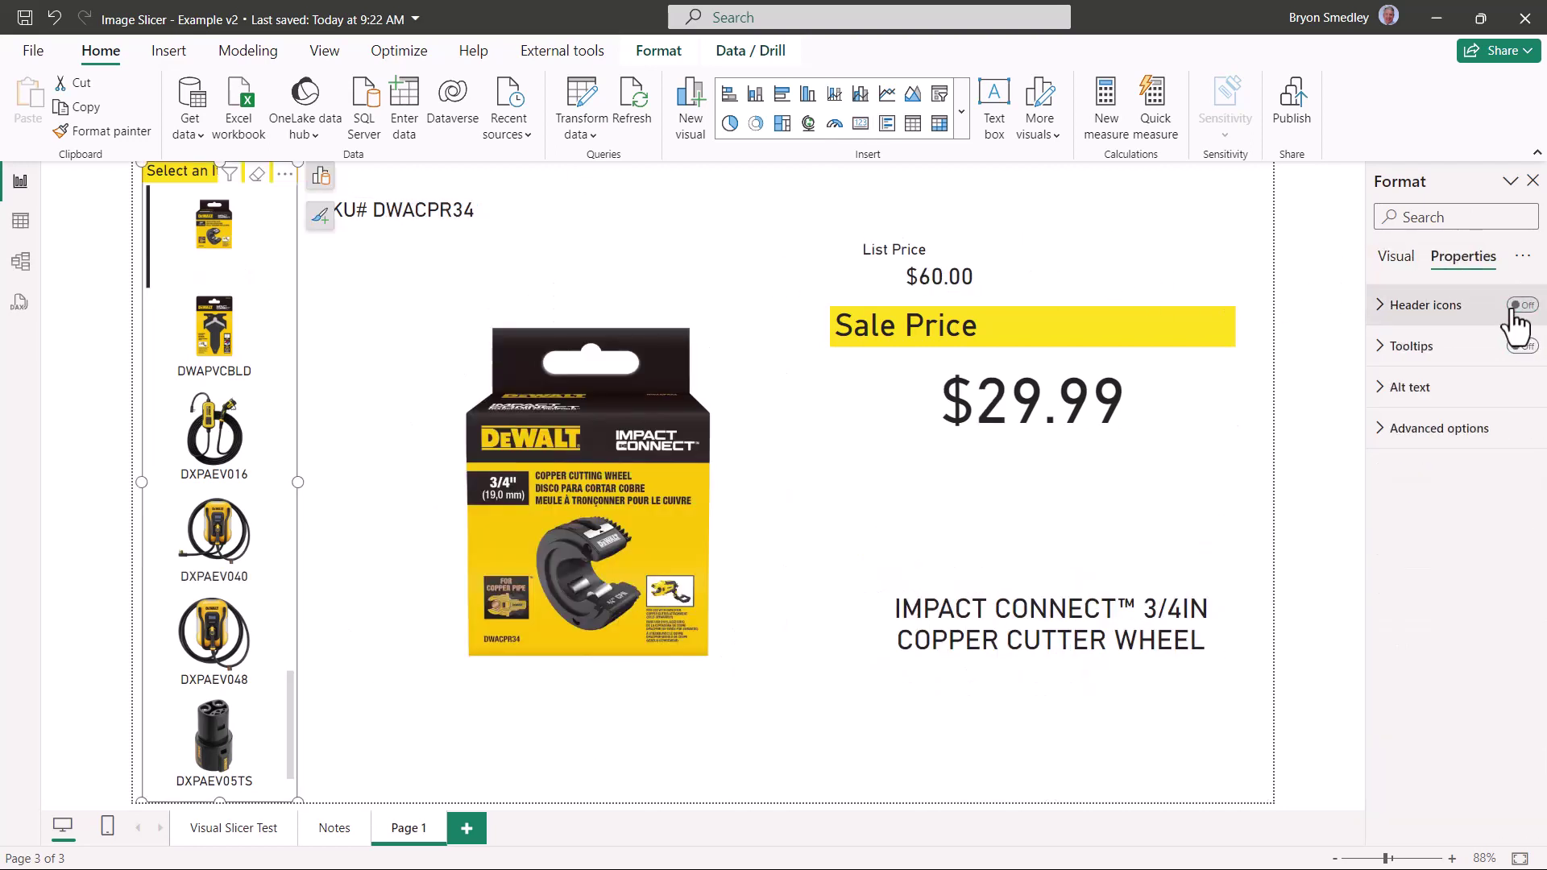
# - Save and publish the report to the Power BI service, then open it there
pyautogui.click(1288, 110)
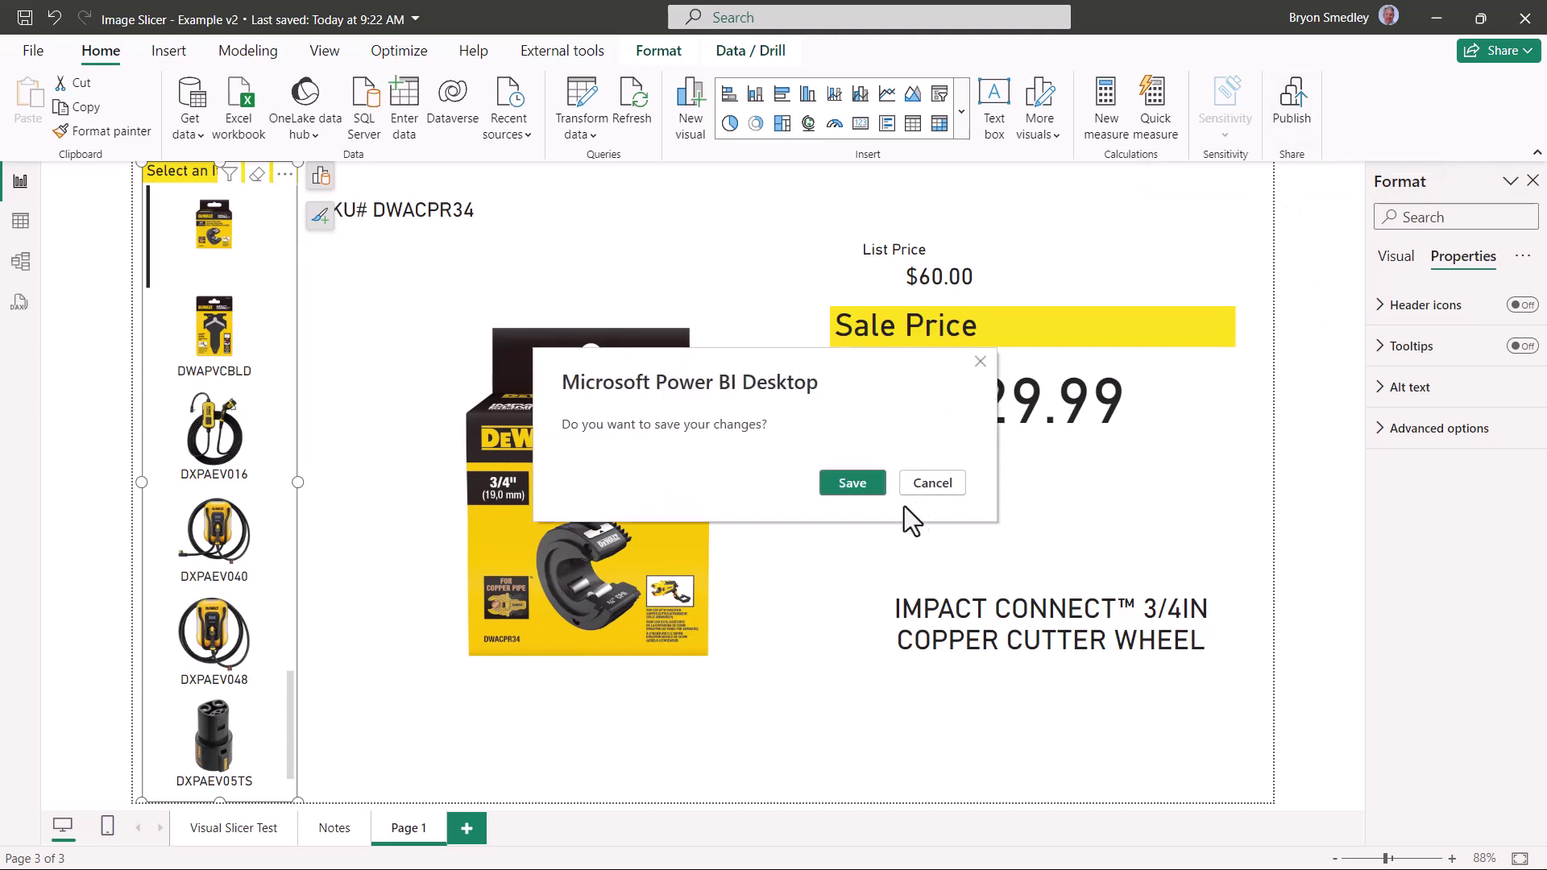
pyautogui.press('Return')
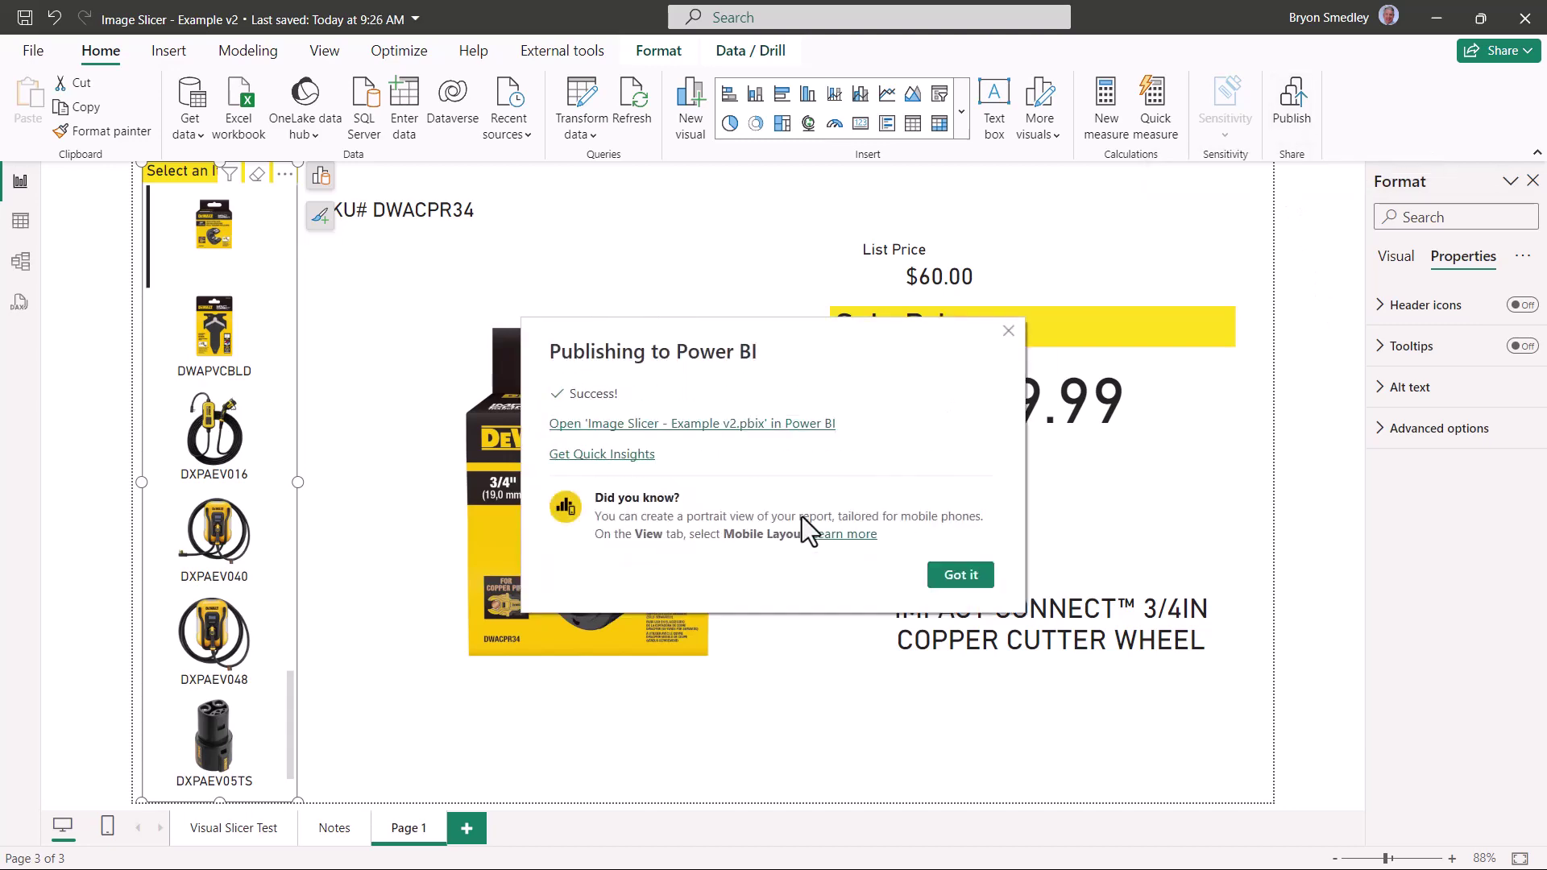
pyautogui.click(713, 424)
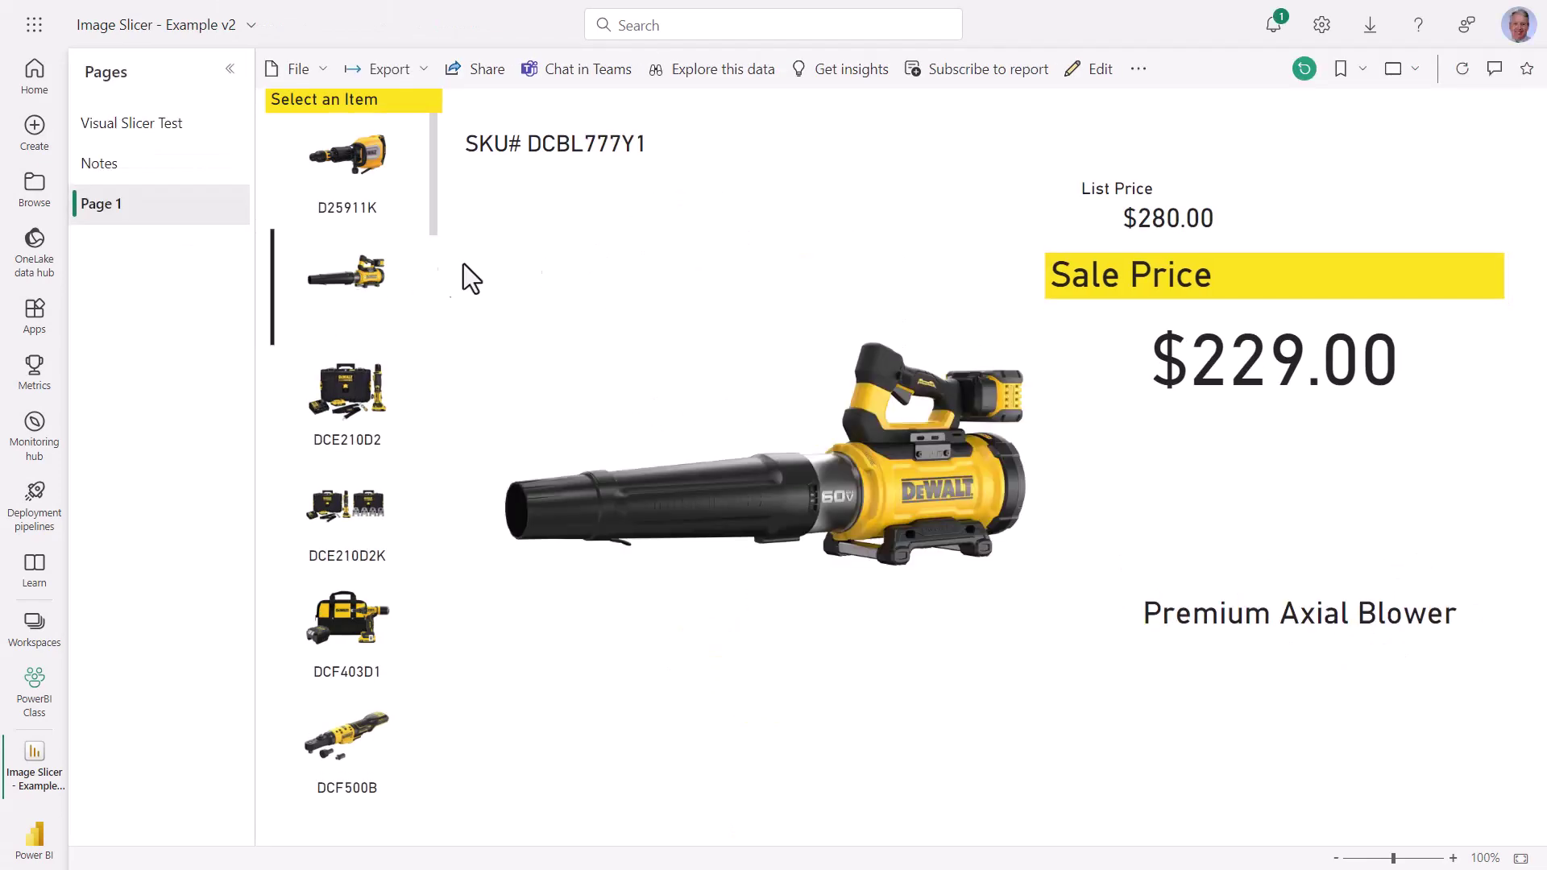
# - Browse the slicer through DCE210D2, DCF510GE1, DCF512GE1 and DCFA4032 in the published report
pyautogui.click(338, 405)
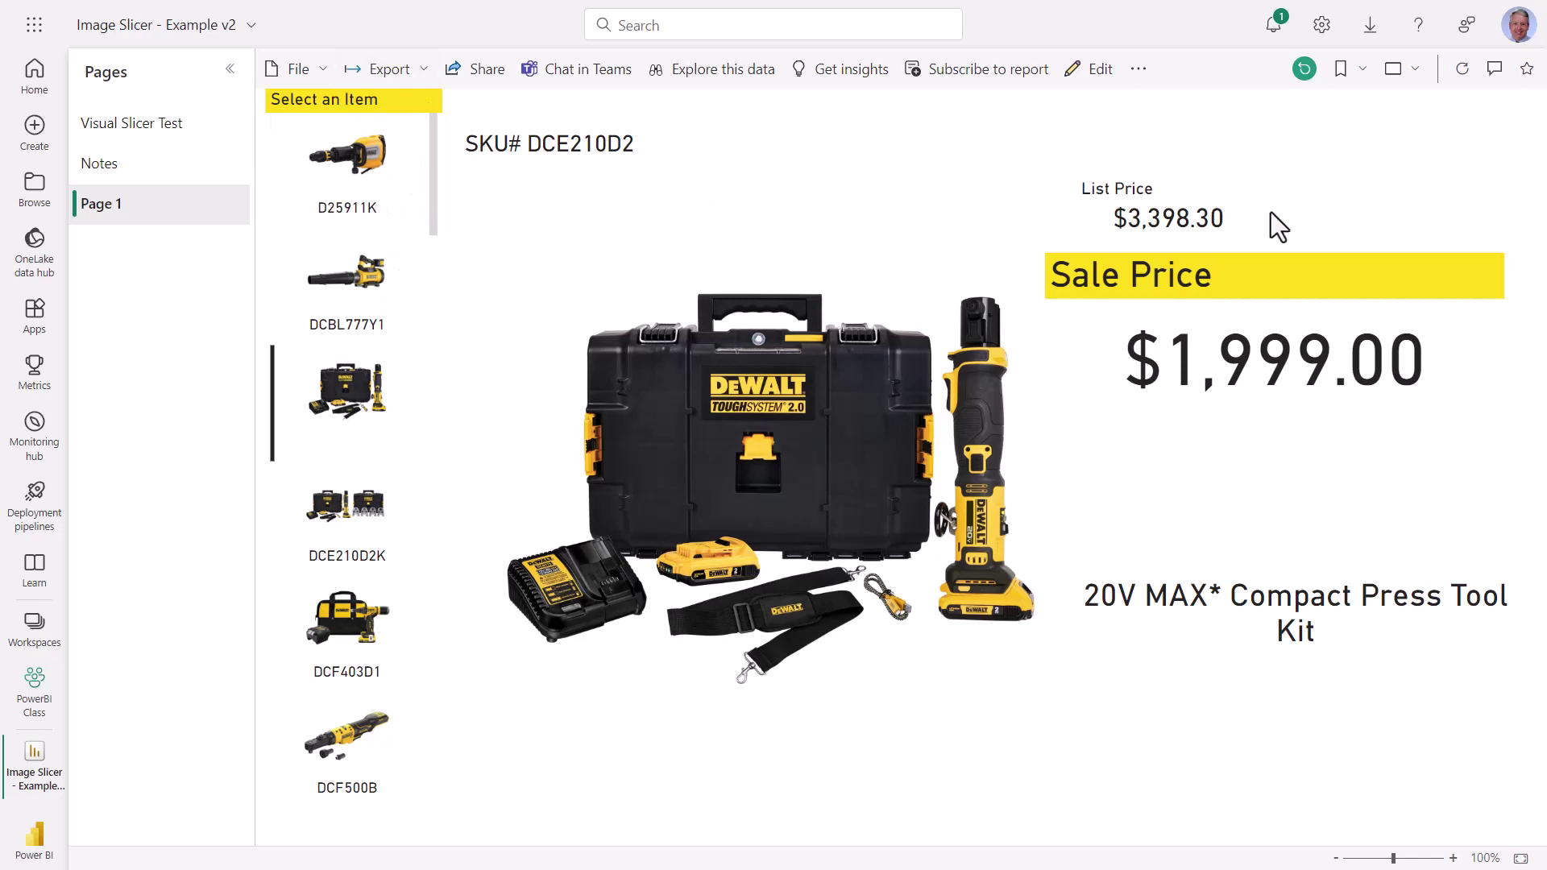
pyautogui.scroll(-5, 355, 523)
pyautogui.click(364, 563)
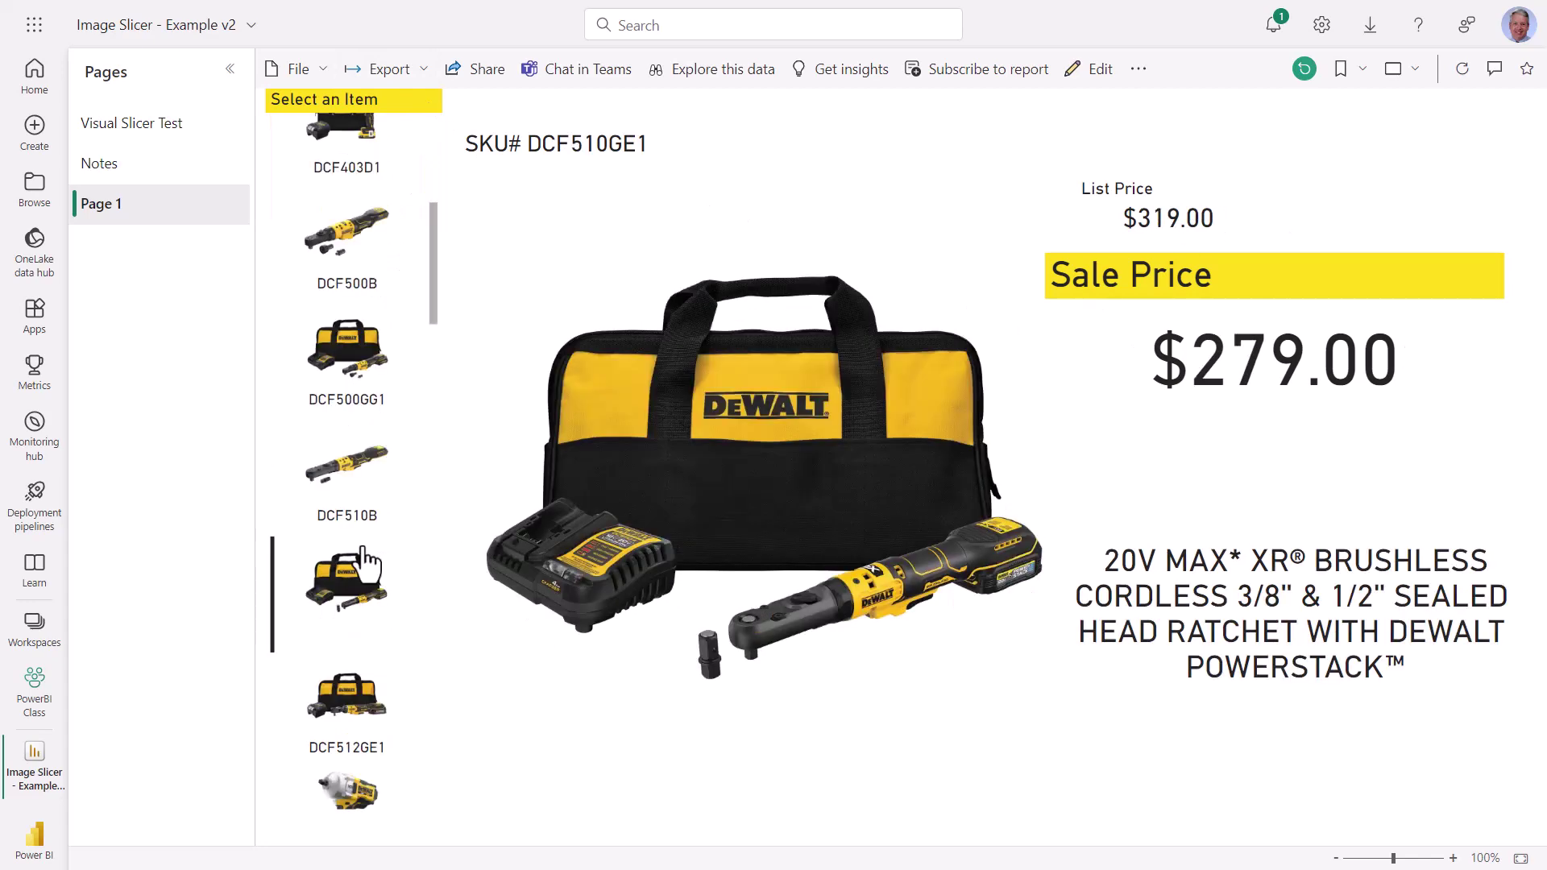
pyautogui.click(349, 694)
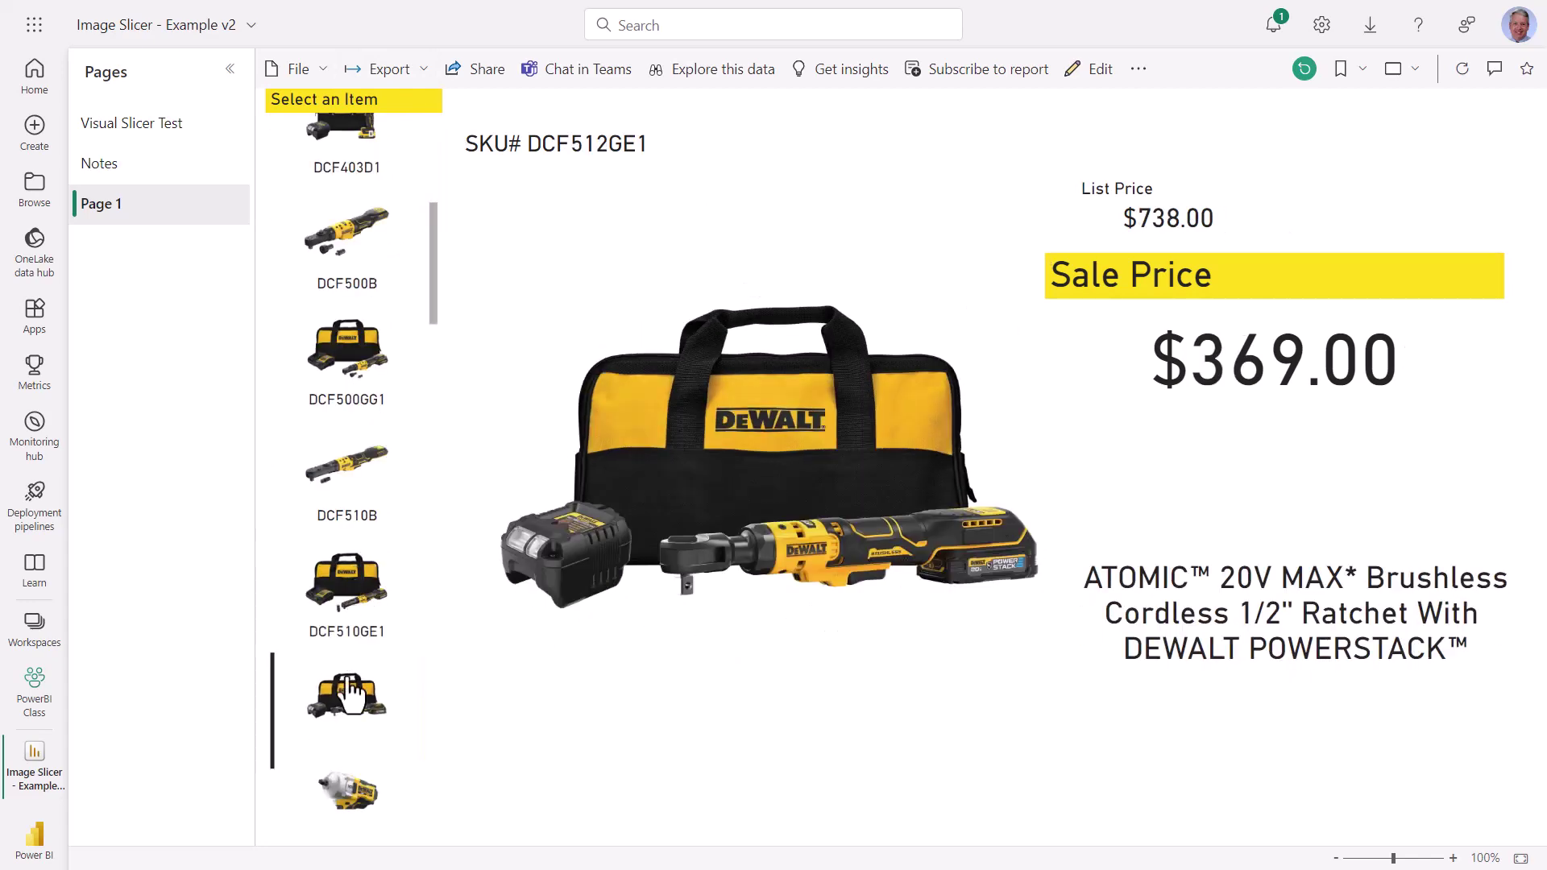
pyautogui.scroll(-5, 347, 612)
pyautogui.click(346, 563)
pyautogui.scroll(-3, 345, 568)
pyautogui.click(346, 570)
# - View DCG460B, DCG460X2, DCM200B and DCM200E1 products, then return to Power BI Desktop
pyautogui.scroll(-3, 351, 589)
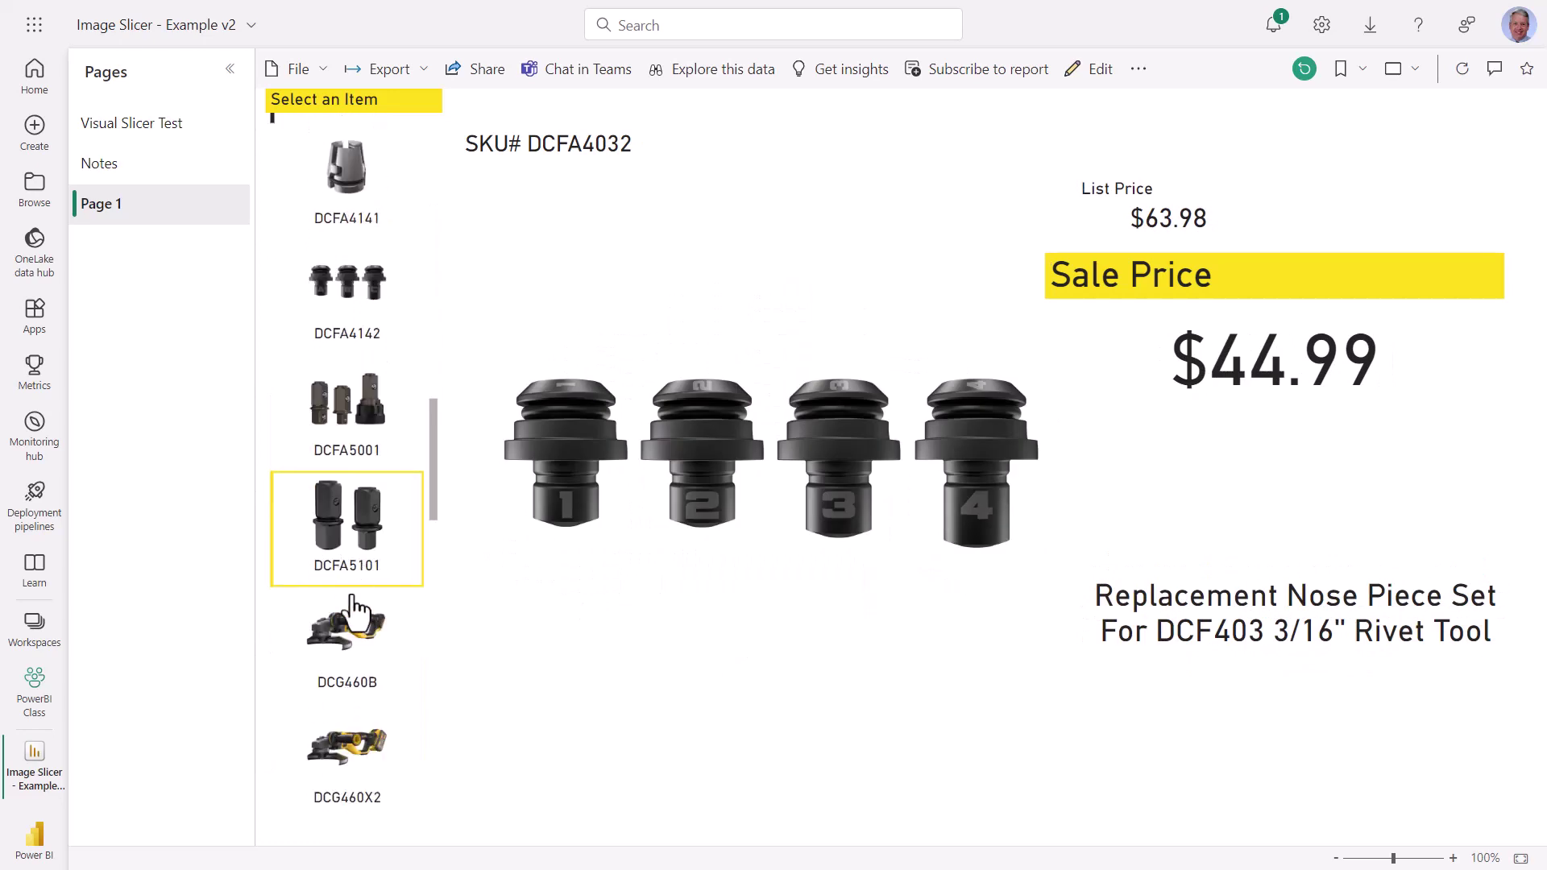
pyautogui.click(357, 641)
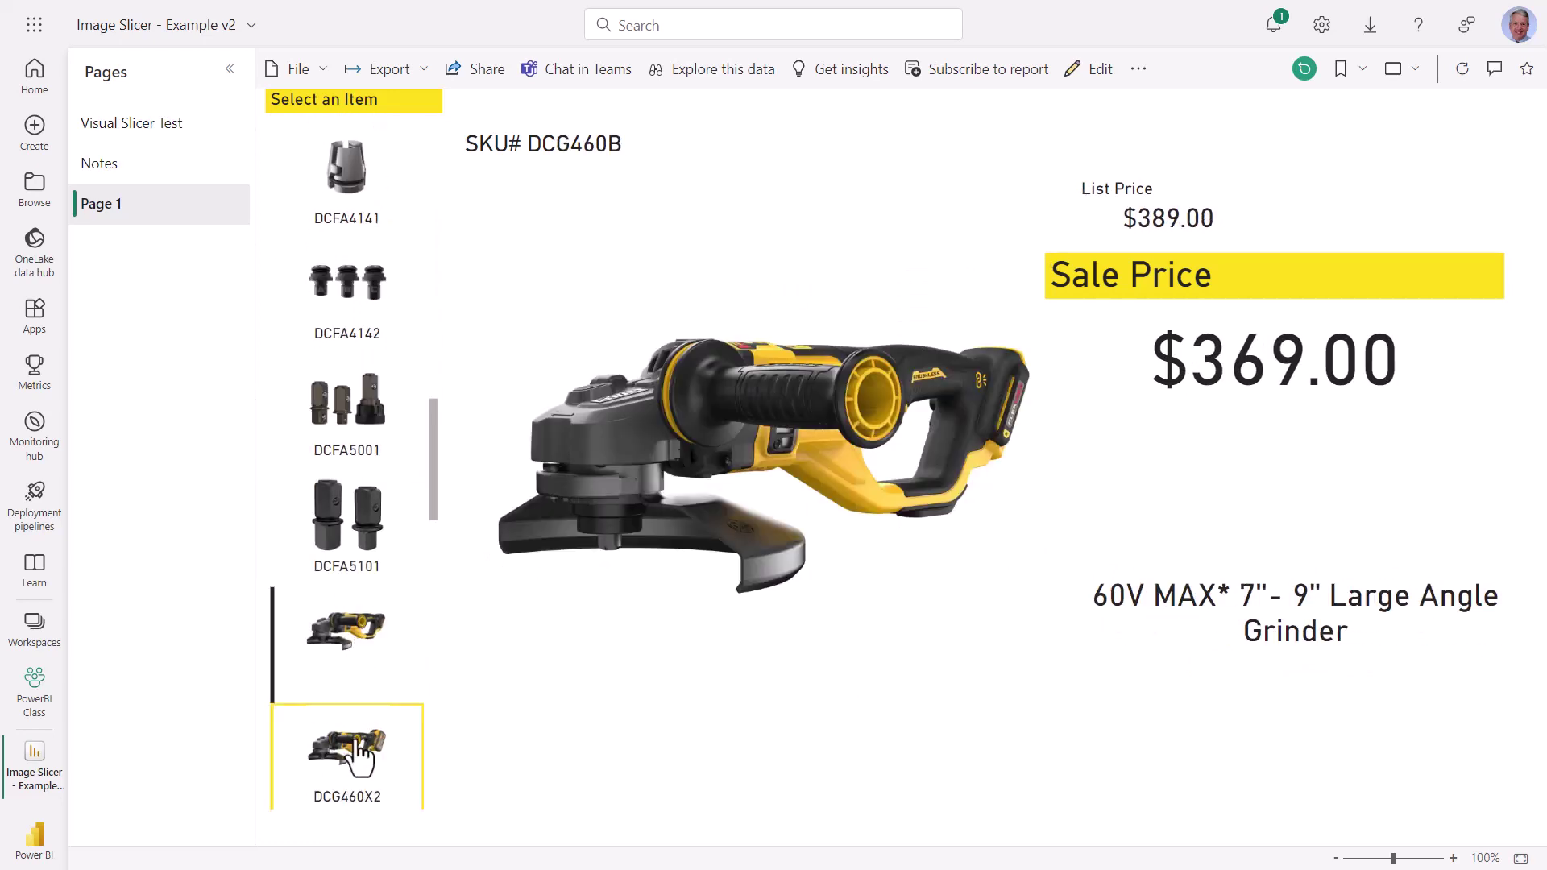
pyautogui.click(359, 753)
pyautogui.scroll(-3, 366, 645)
pyautogui.scroll(-3, 371, 580)
pyautogui.click(362, 504)
pyautogui.click(346, 709)
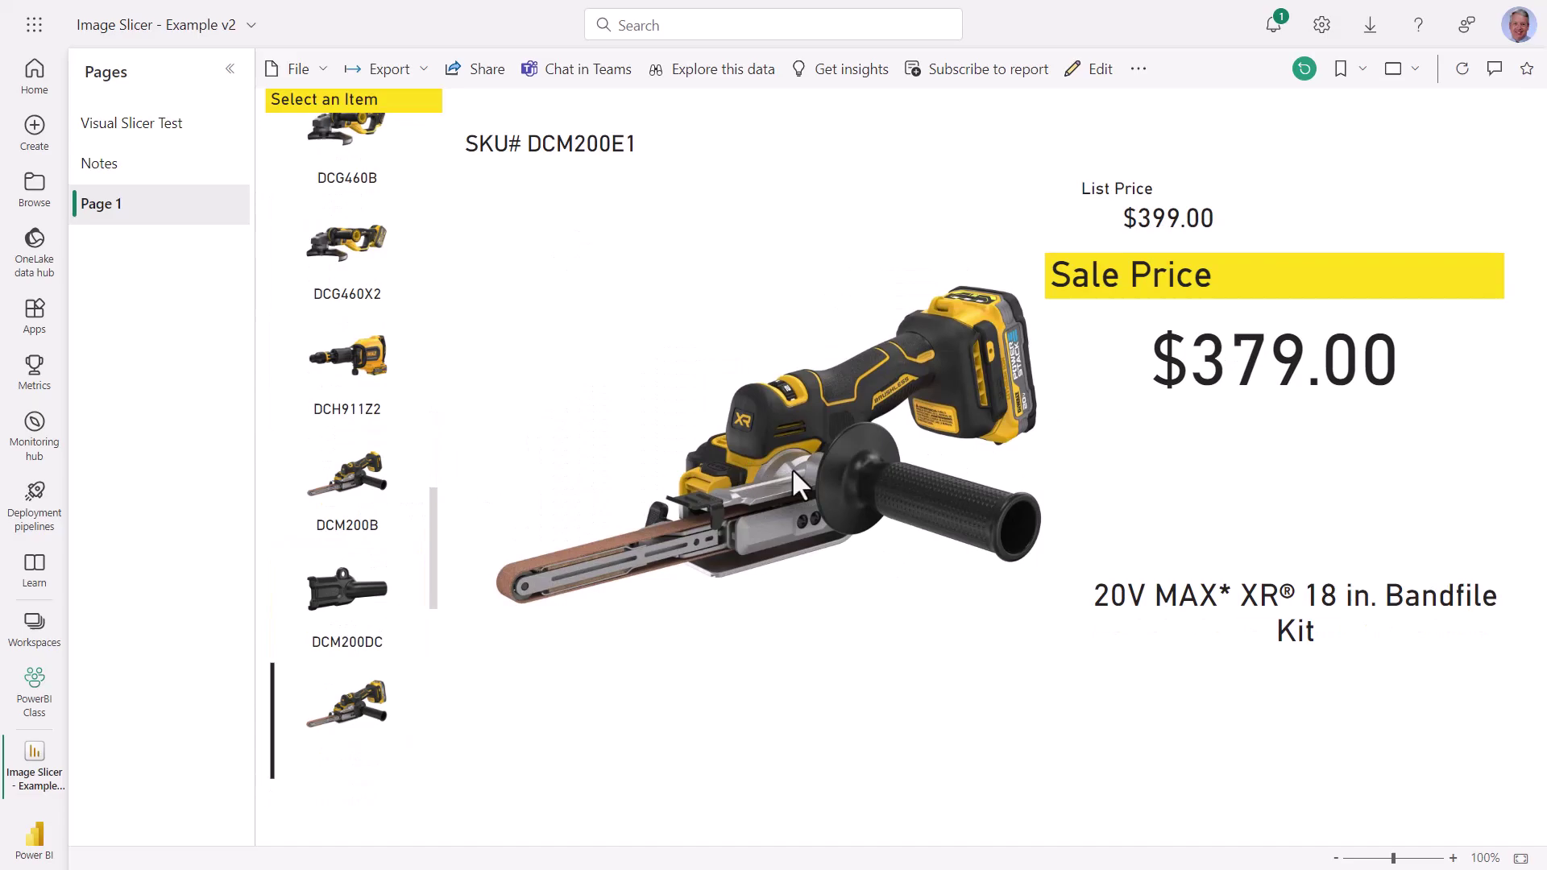
pyautogui.hotkey('alt', 'Tab')
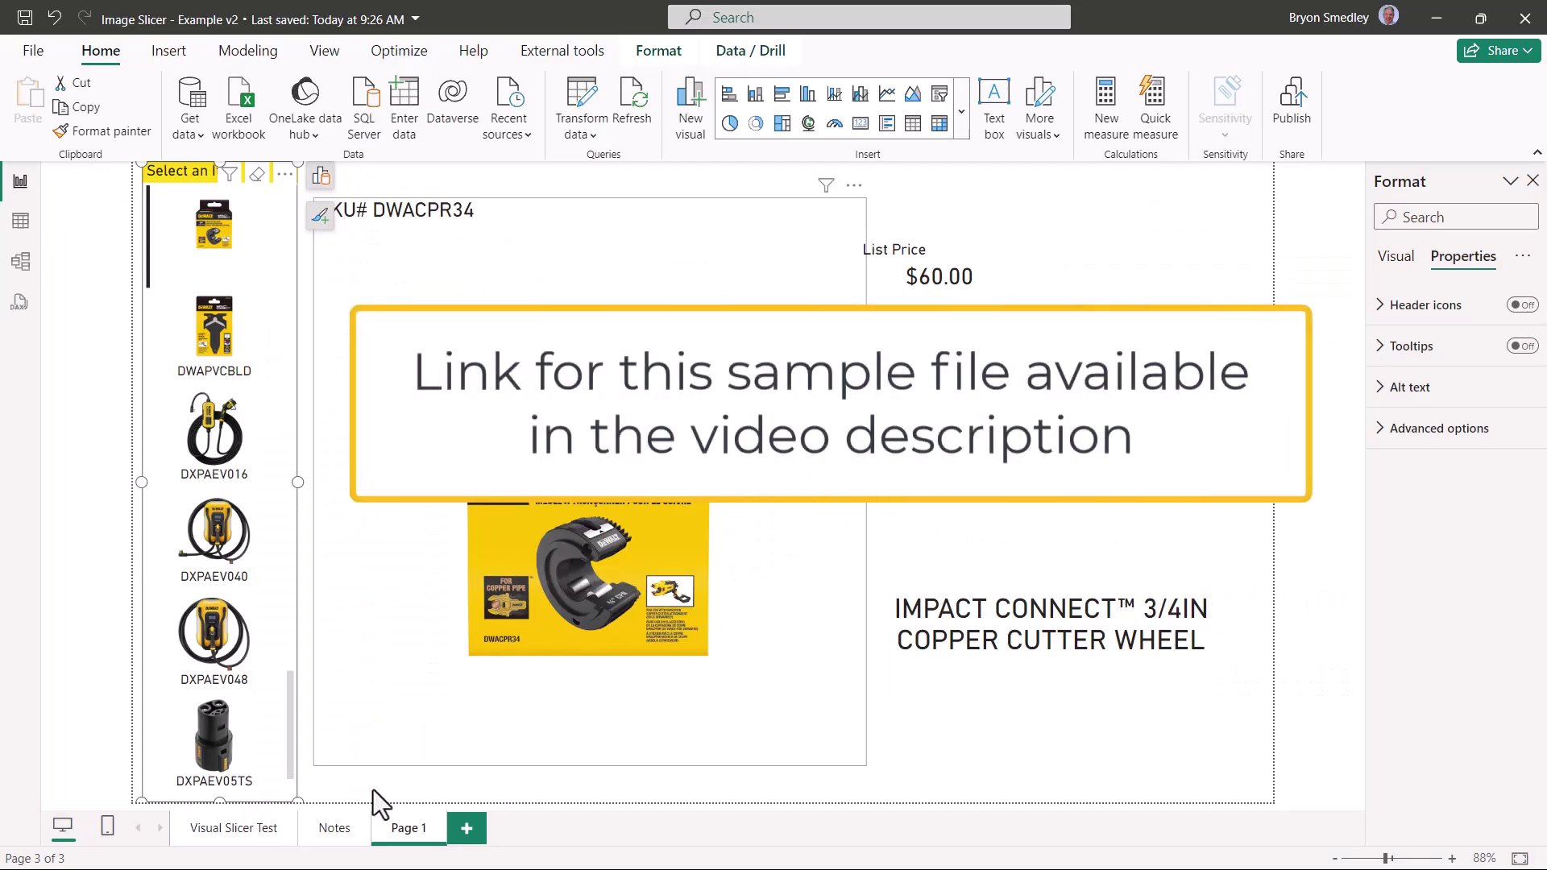
# - Check the Notes page, then show the DCE210D2 and DCE210D2K press tool kits on Page 1
pyautogui.click(330, 828)
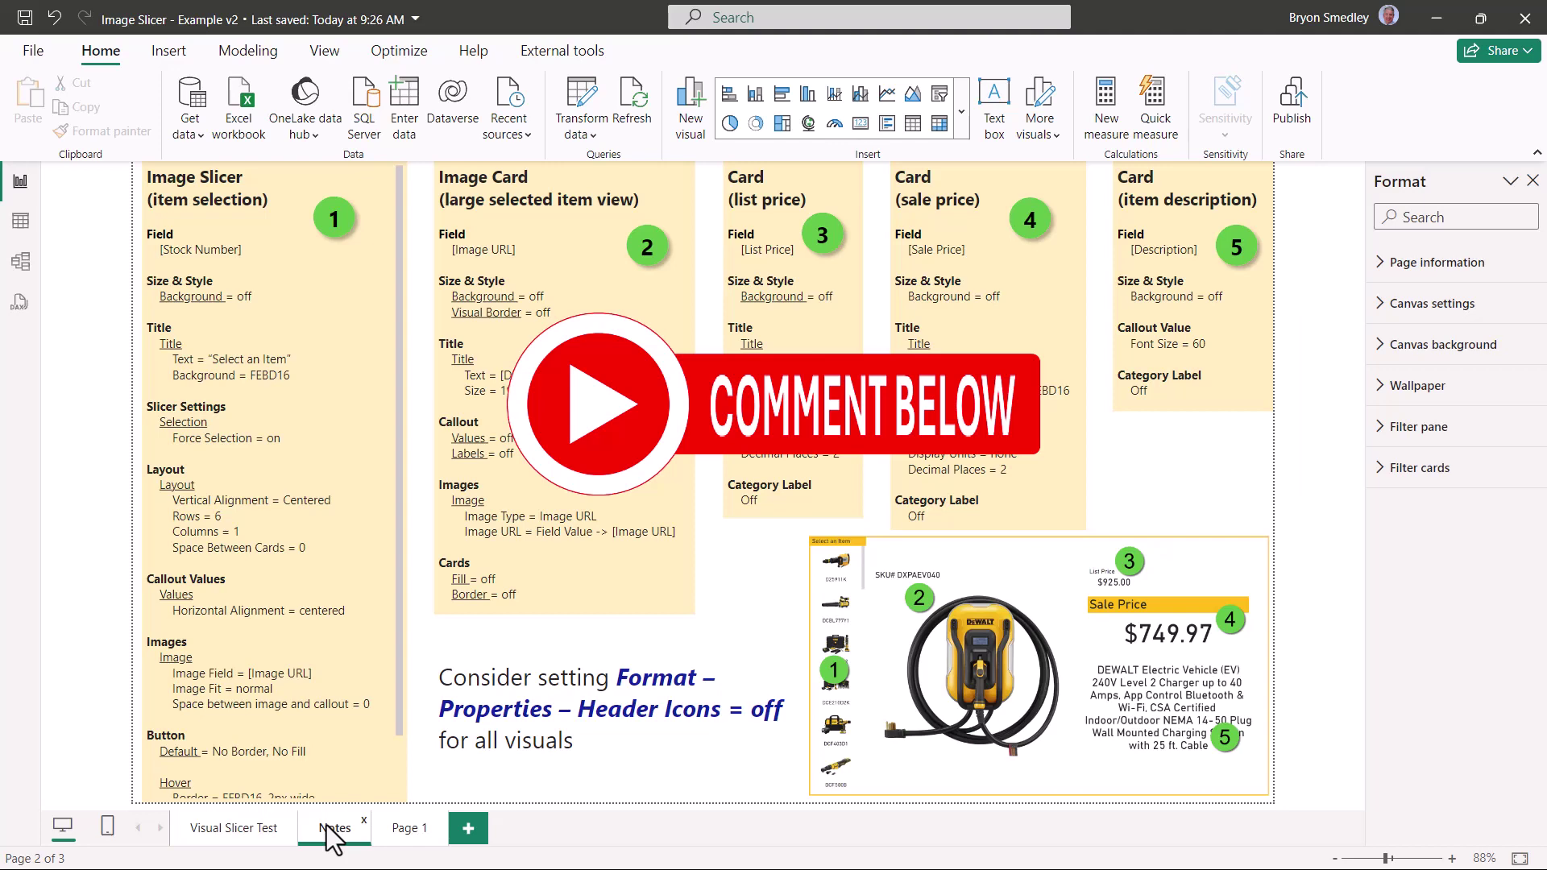
pyautogui.click(412, 835)
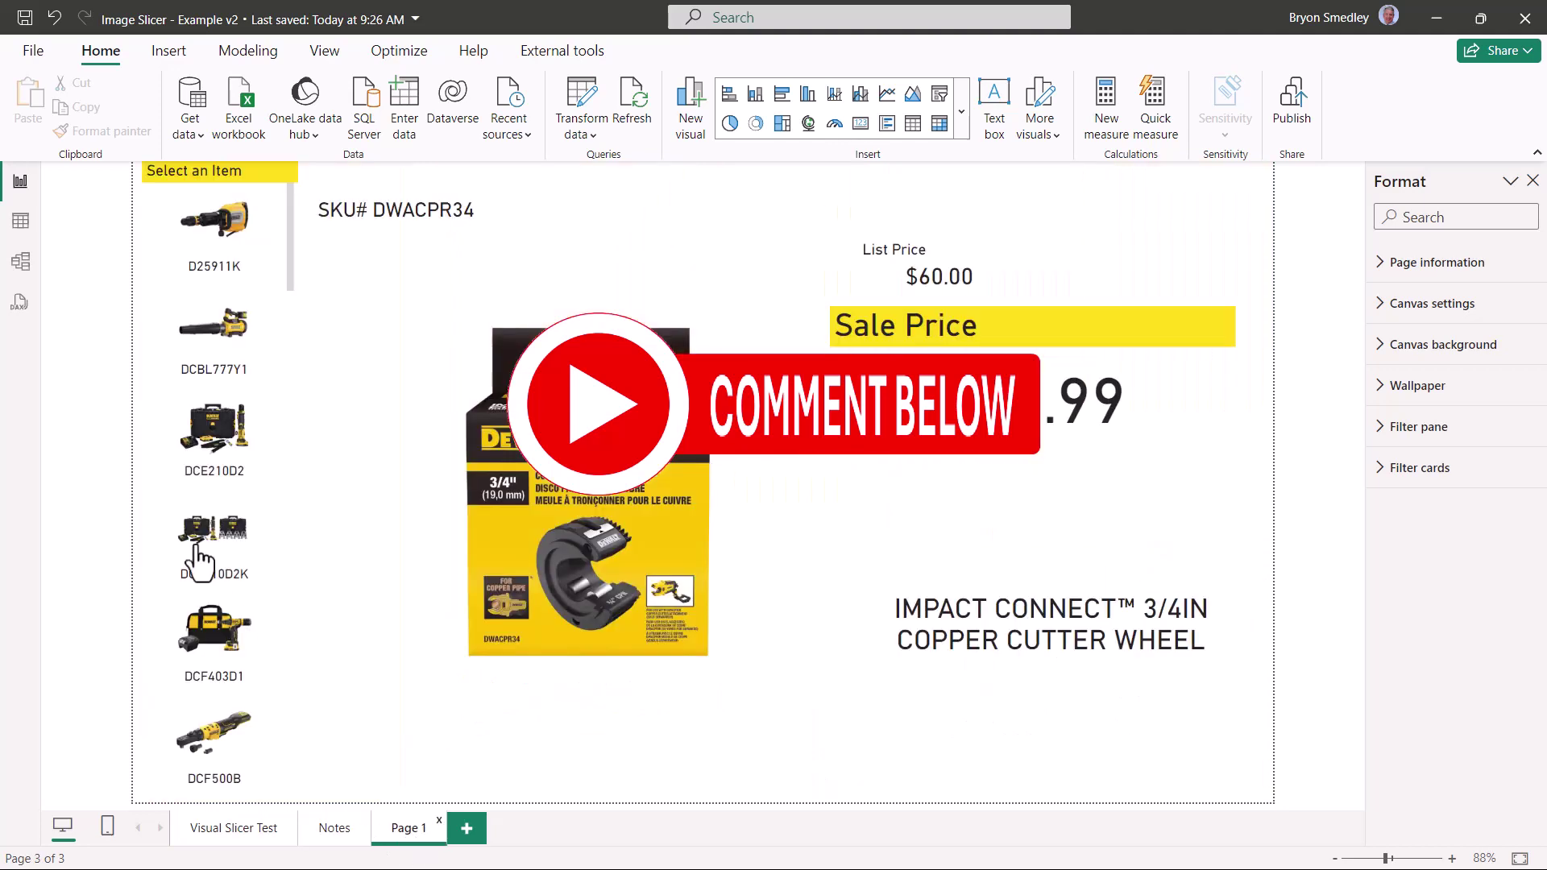
pyautogui.click(223, 452)
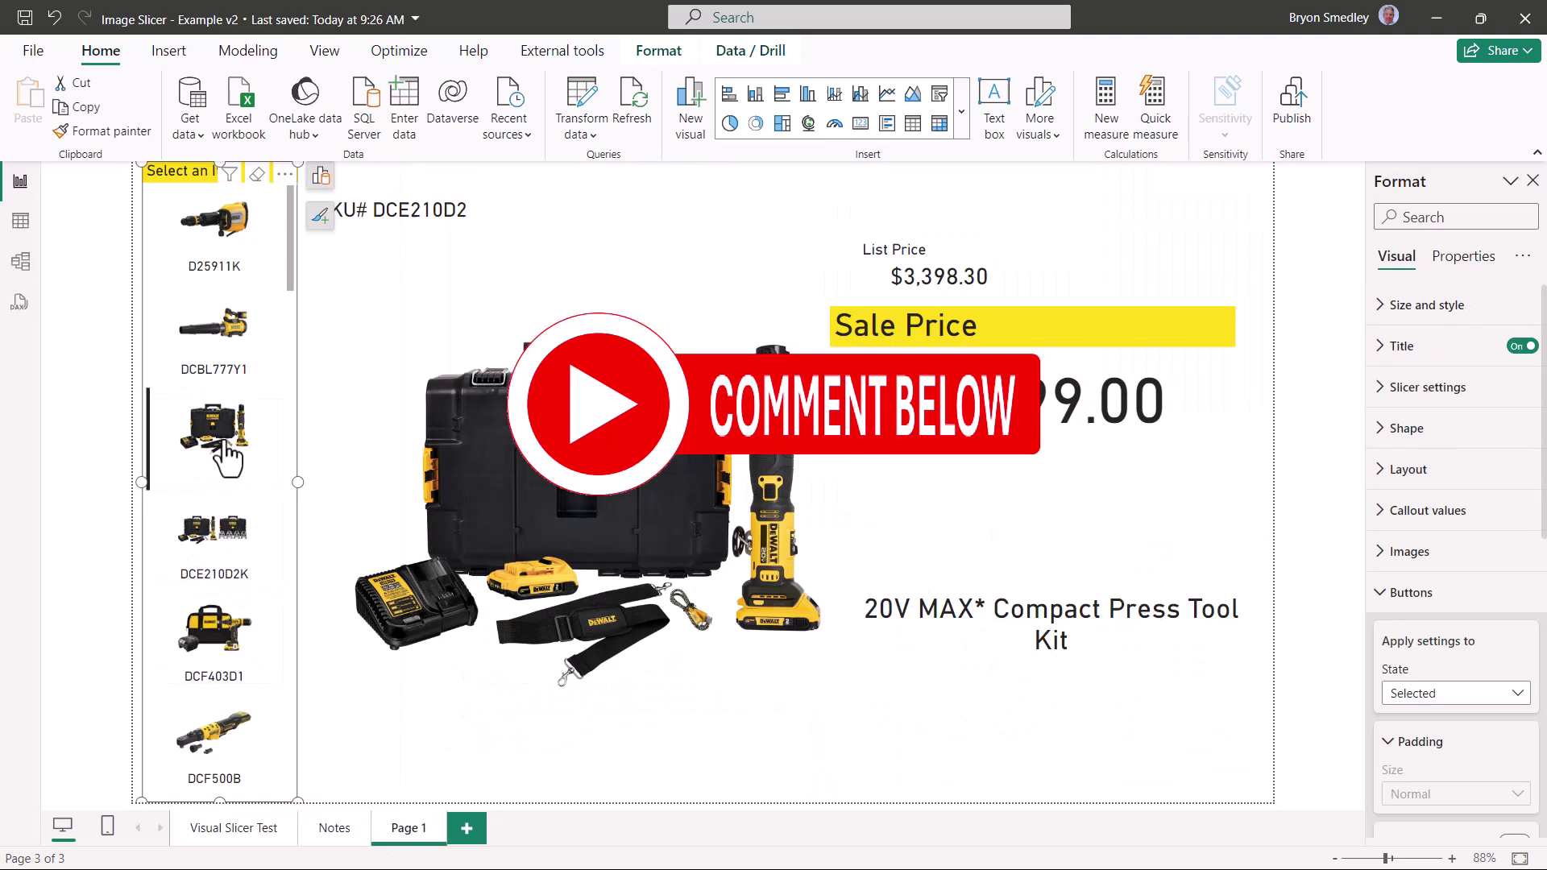
pyautogui.click(214, 552)
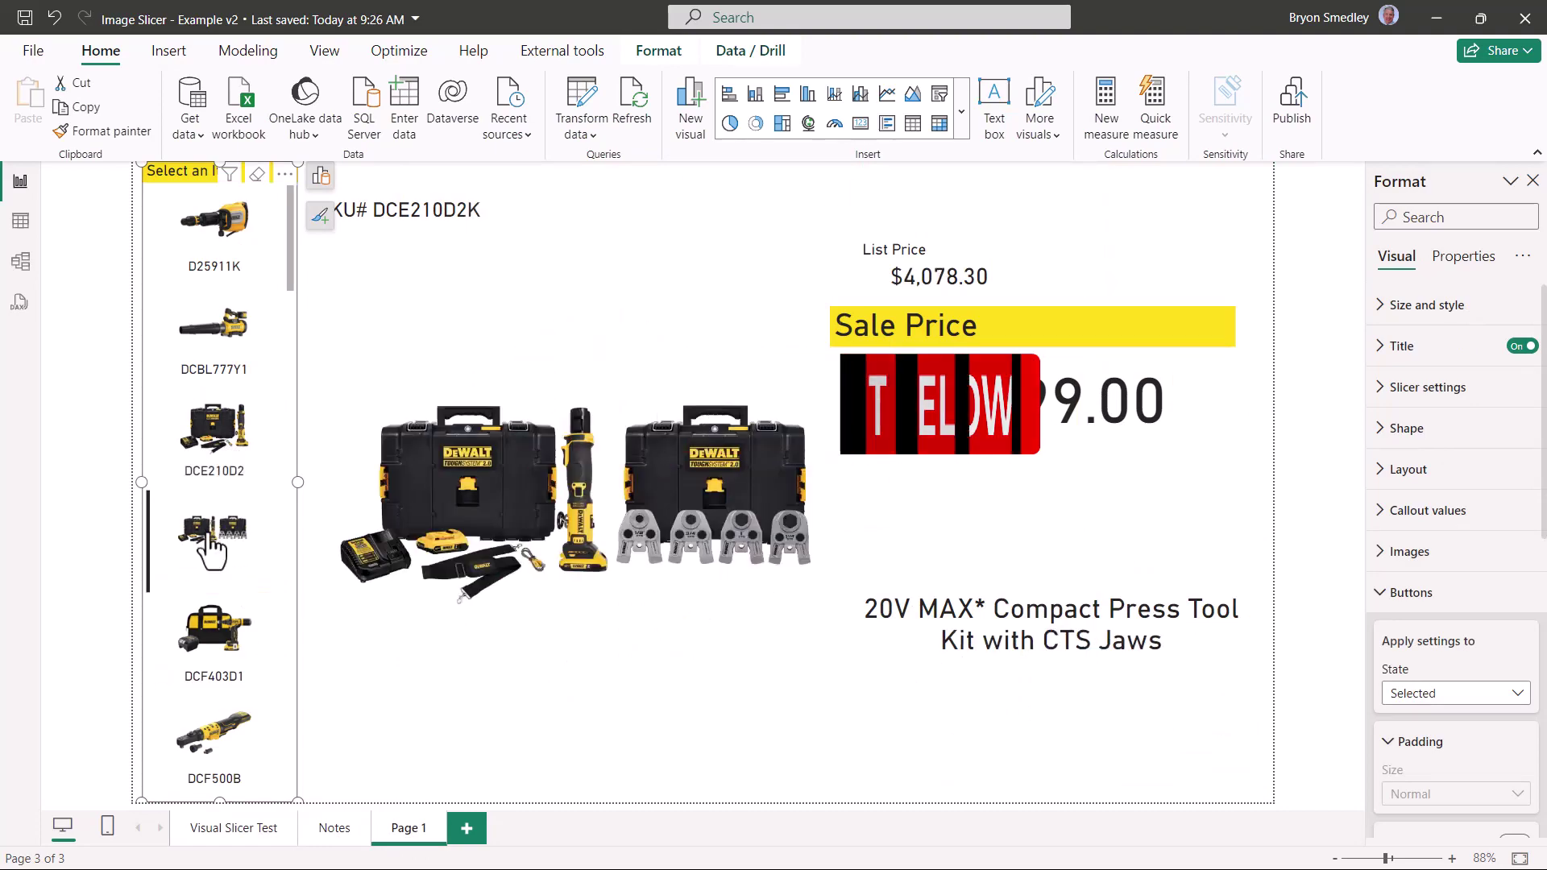